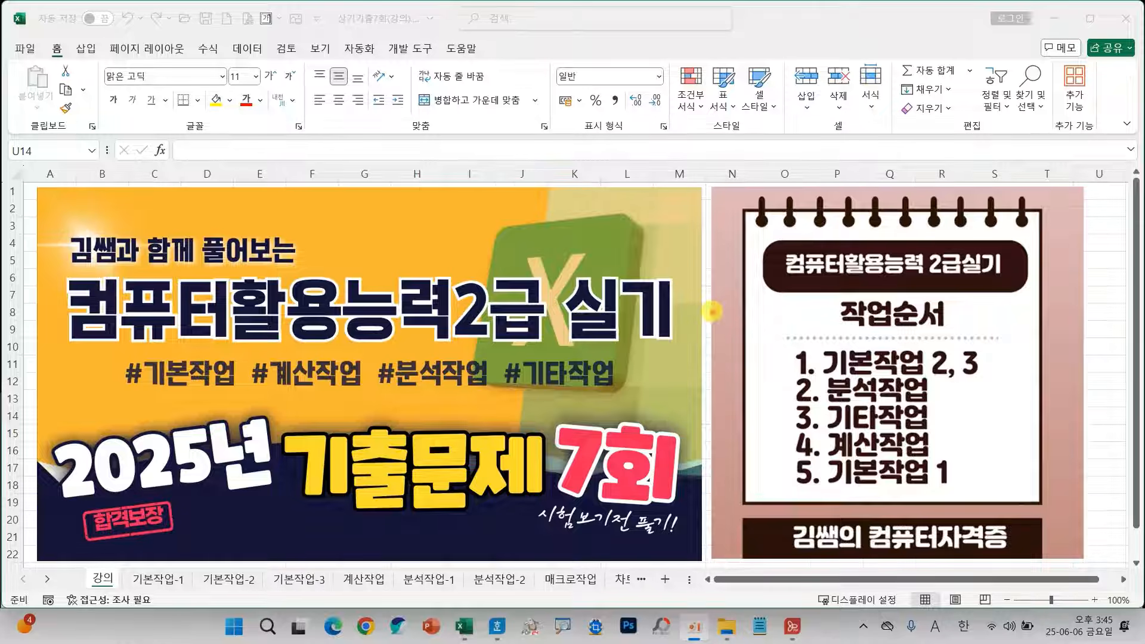
pyautogui.moveTo(577, 388)
pyautogui.mouseDown()
pyautogui.moveTo(599, 429)
pyautogui.moveTo(656, 348)
pyautogui.mouseUp()
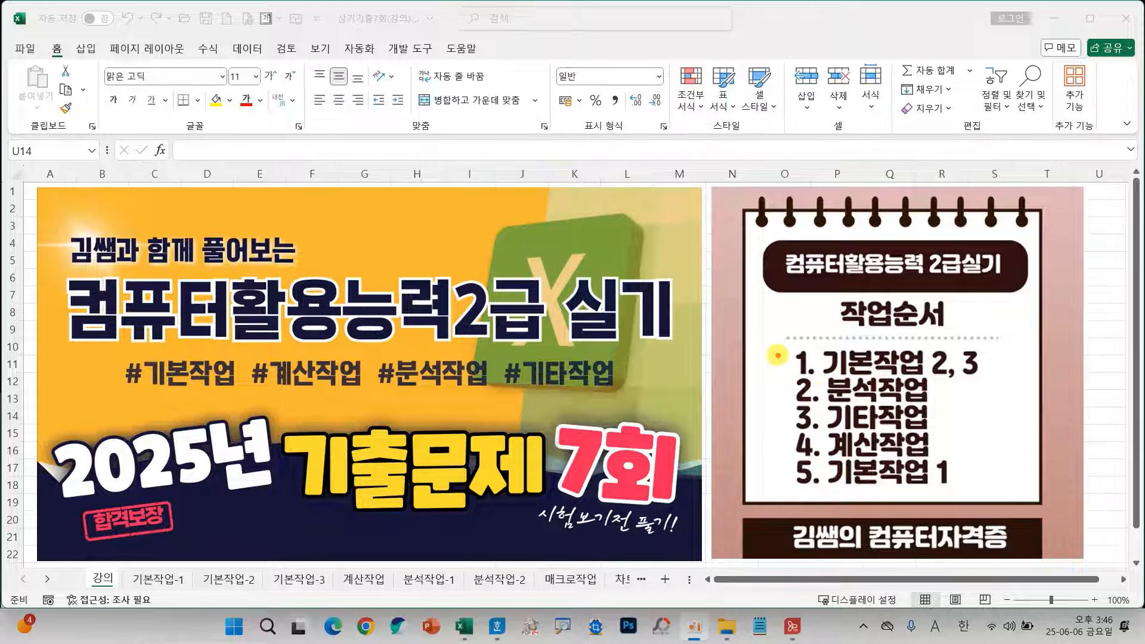
pyautogui.moveTo(720, 279)
pyautogui.mouseDown()
pyautogui.moveTo(697, 324)
pyautogui.moveTo(745, 324)
pyautogui.moveTo(718, 352)
pyautogui.moveTo(768, 298)
pyautogui.moveTo(750, 290)
pyautogui.mouseUp()
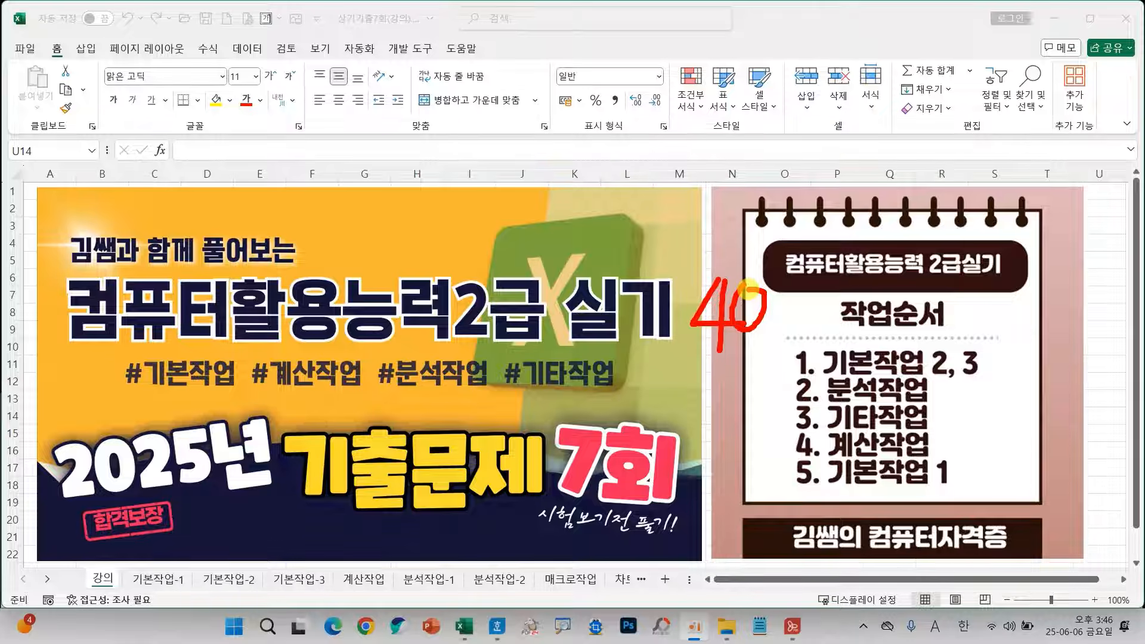
pyautogui.moveTo(121, 561); pyautogui.dragTo(684, 594)
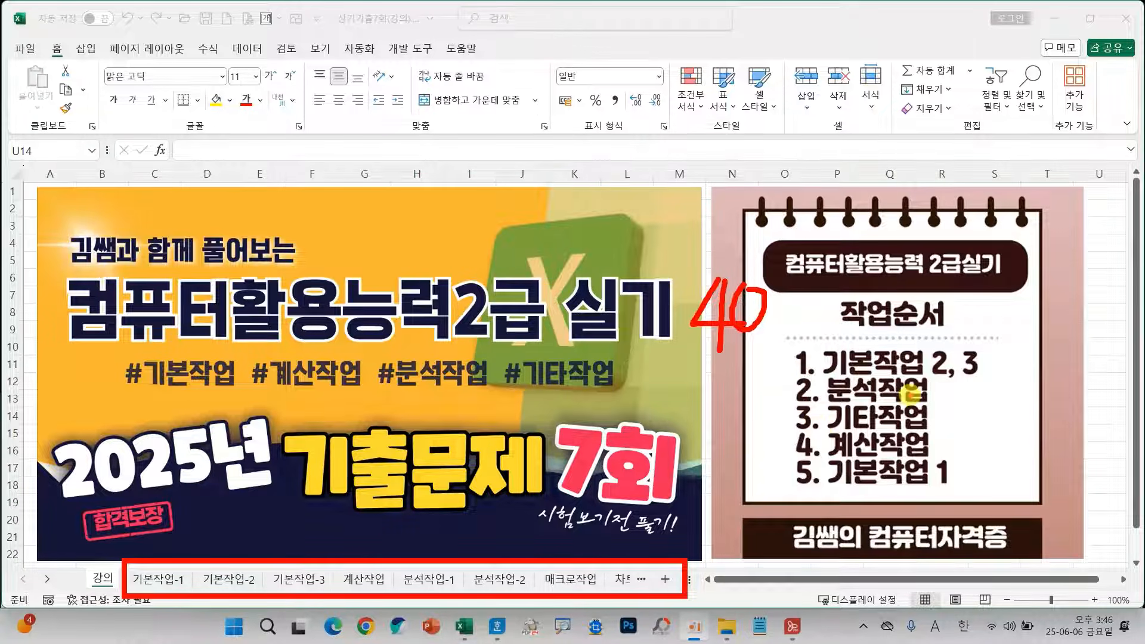
pyautogui.press('Escape')
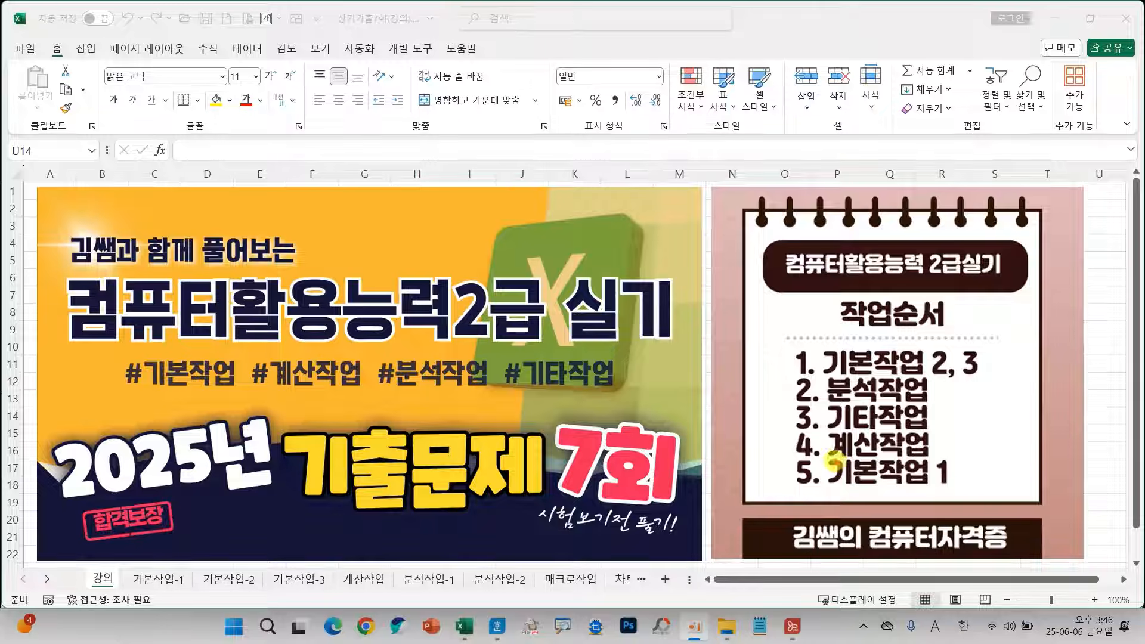
pyautogui.moveTo(823, 456)
pyautogui.mouseDown()
pyautogui.moveTo(853, 475)
pyautogui.moveTo(950, 490)
pyautogui.mouseUp()
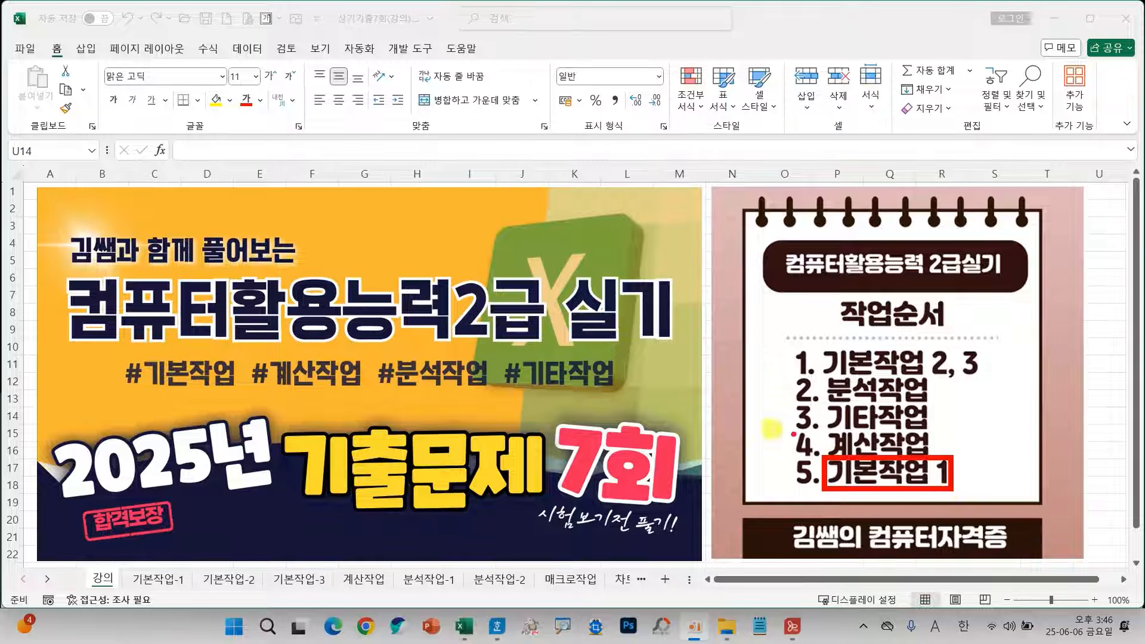
pyautogui.press('Escape')
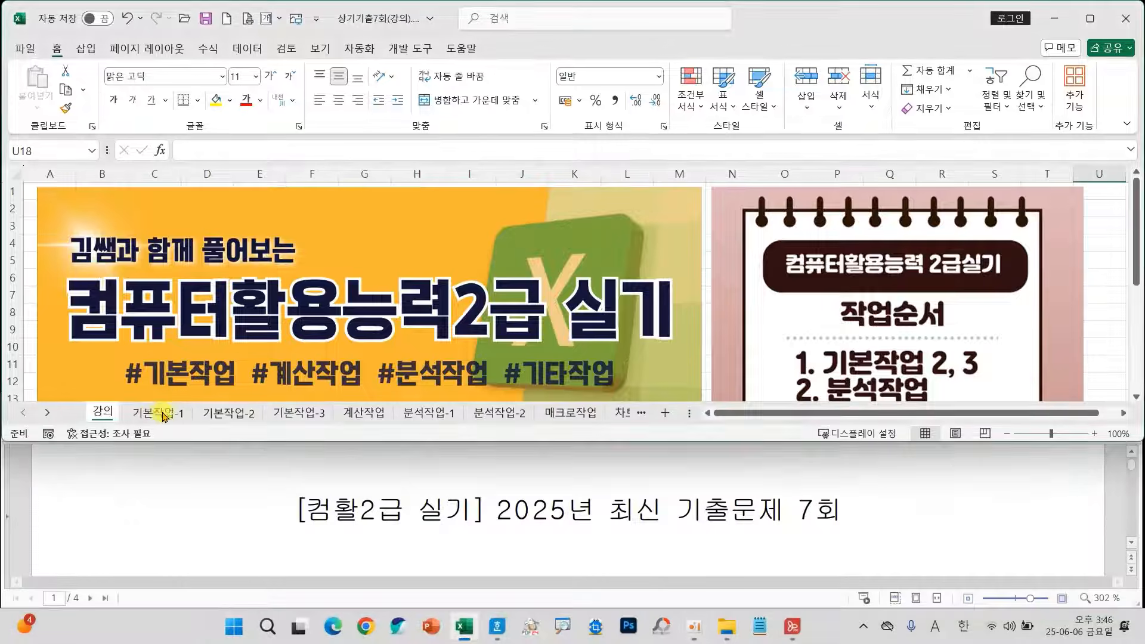
# Open the 기본작업-1 sheet and examine the data-entry table given for it in the task document.
pyautogui.click(170, 412)
pyautogui.scroll(-3, 342, 480)
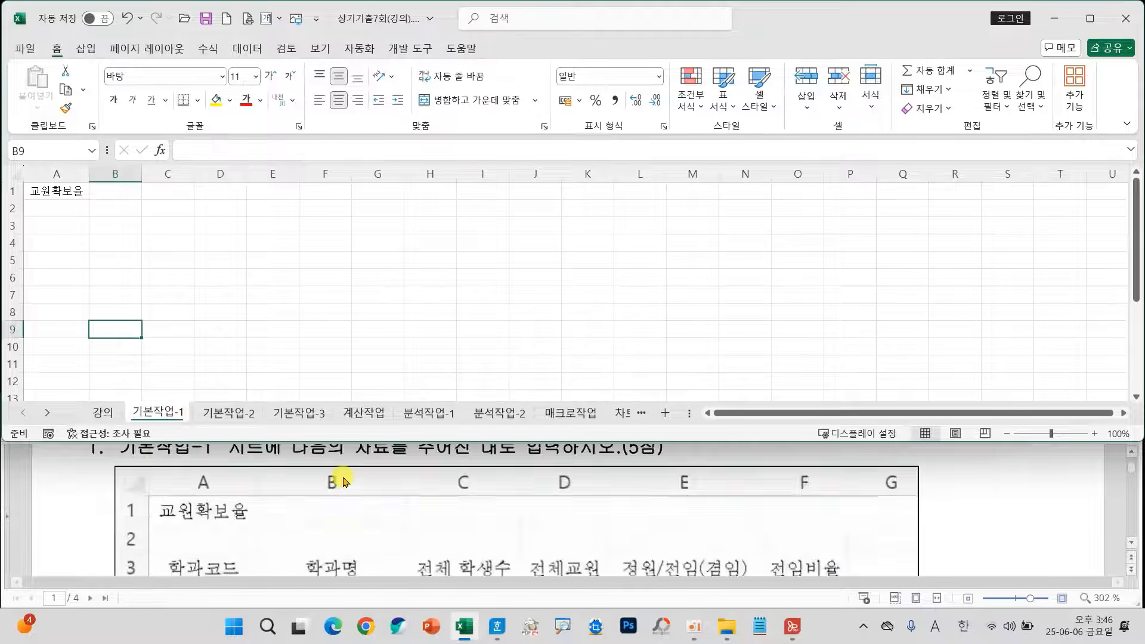
pyautogui.scroll(-2, 343, 480)
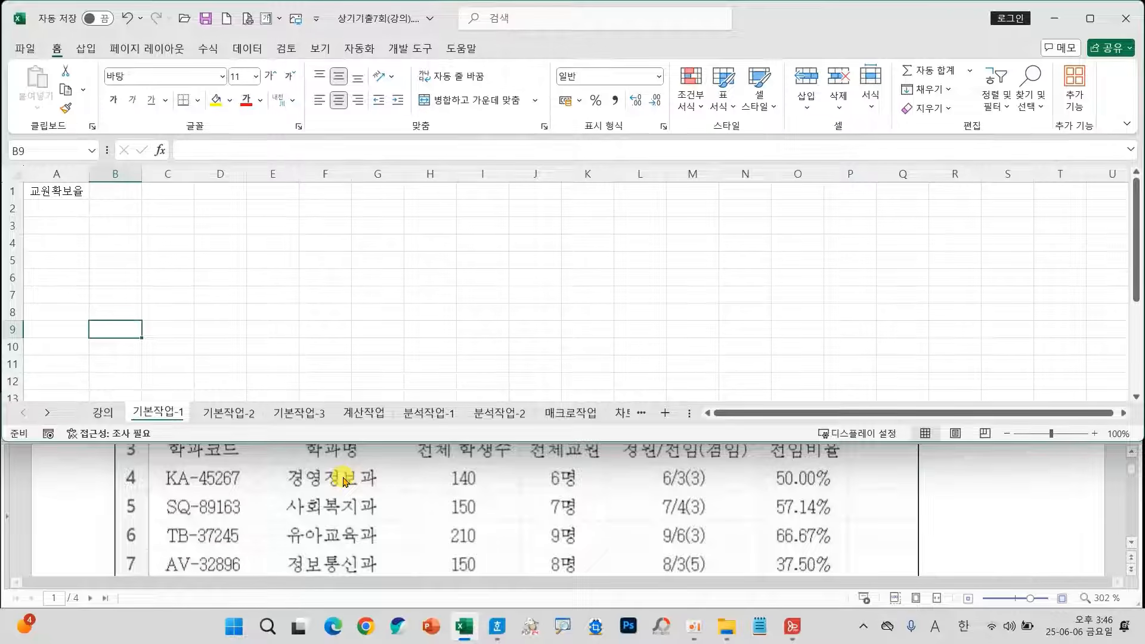
pyautogui.scroll(-3, 343, 480)
pyautogui.scroll(3, 343, 480)
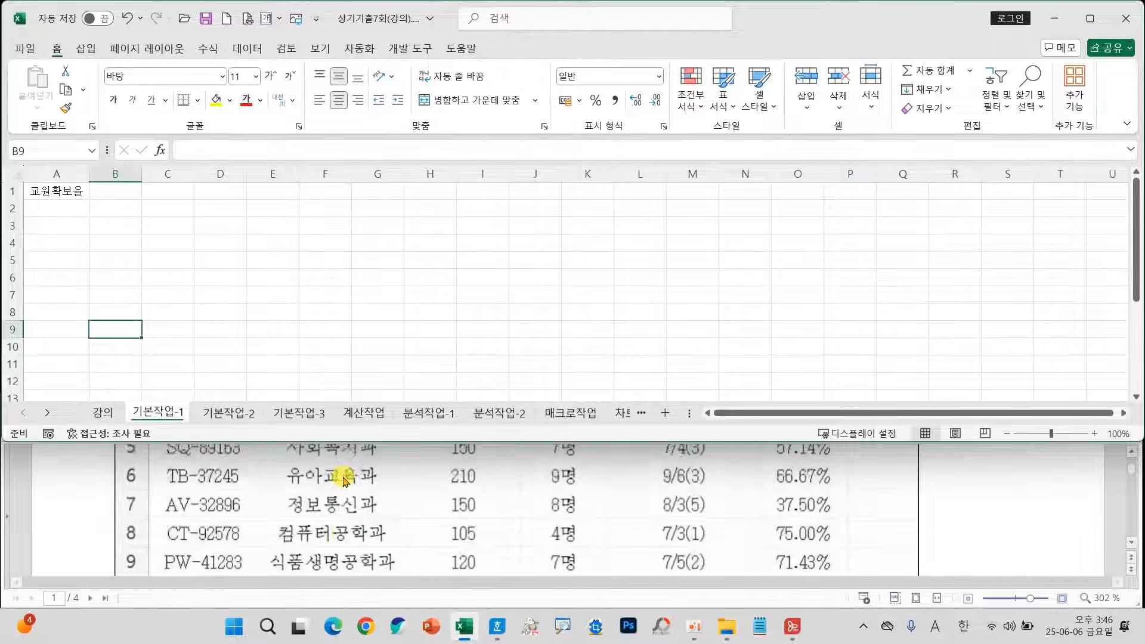
pyautogui.scroll(2, 274, 486)
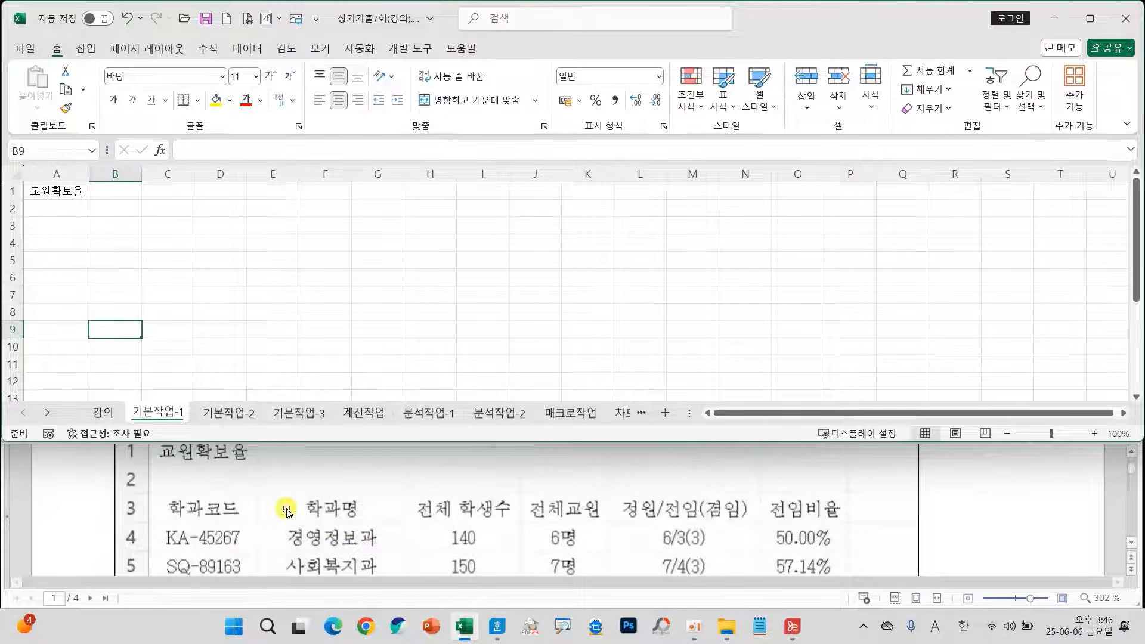
pyautogui.scroll(-2, 289, 512)
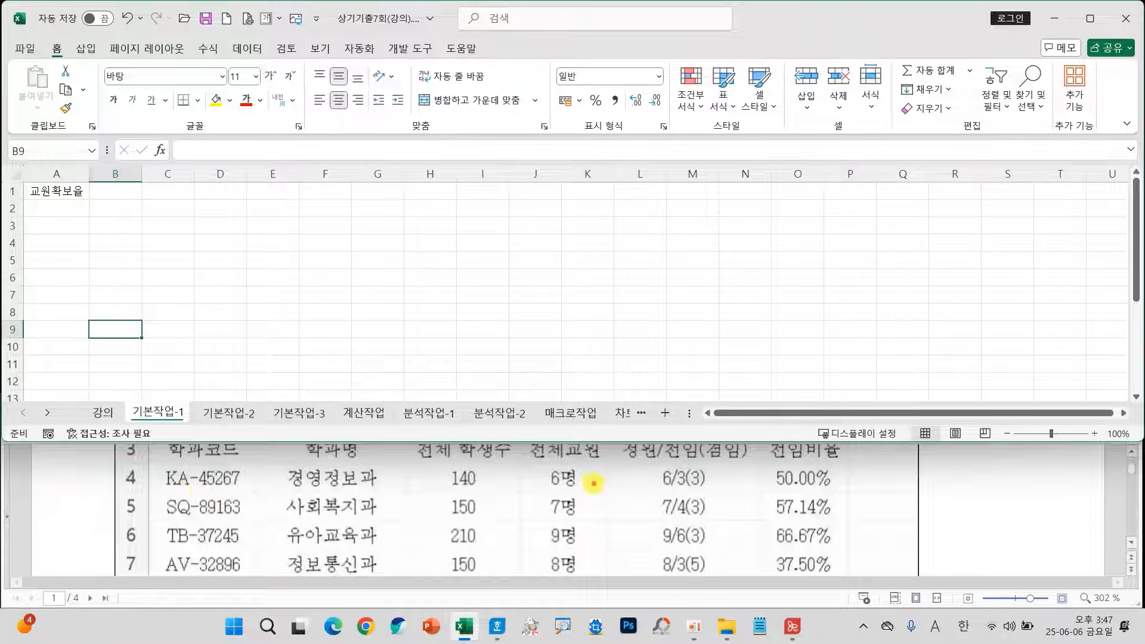
pyautogui.moveTo(586, 490)
pyautogui.mouseDown()
pyautogui.moveTo(526, 483)
pyautogui.moveTo(580, 475)
pyautogui.moveTo(570, 484)
pyautogui.mouseUp()
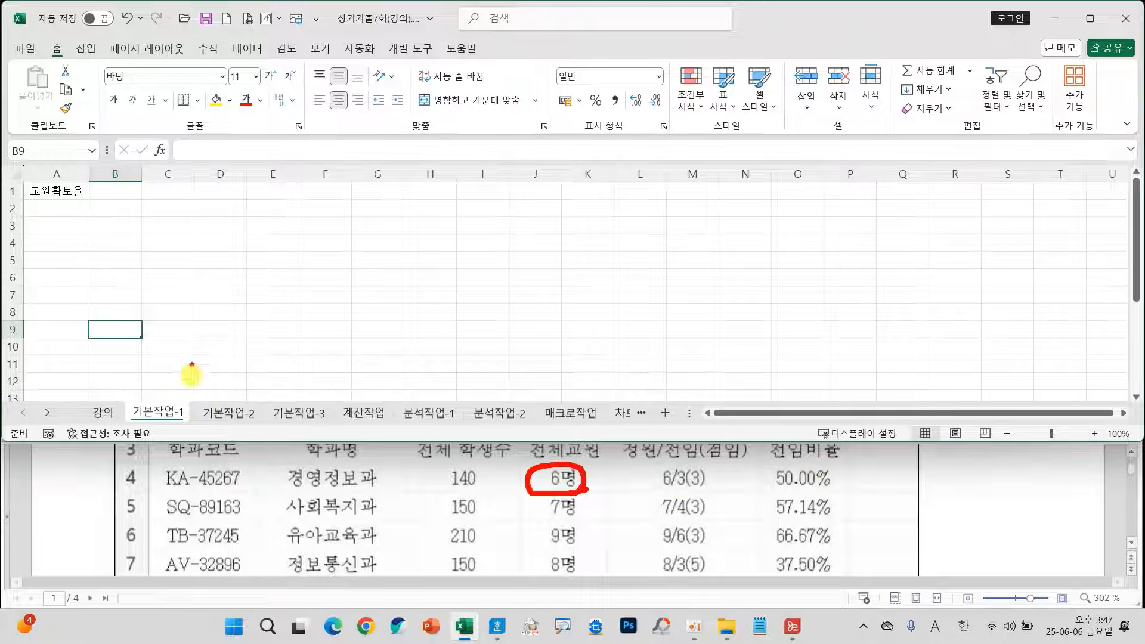
pyautogui.moveTo(59, 222)
pyautogui.mouseDown()
pyautogui.moveTo(52, 350)
pyautogui.moveTo(91, 320)
pyautogui.mouseUp()
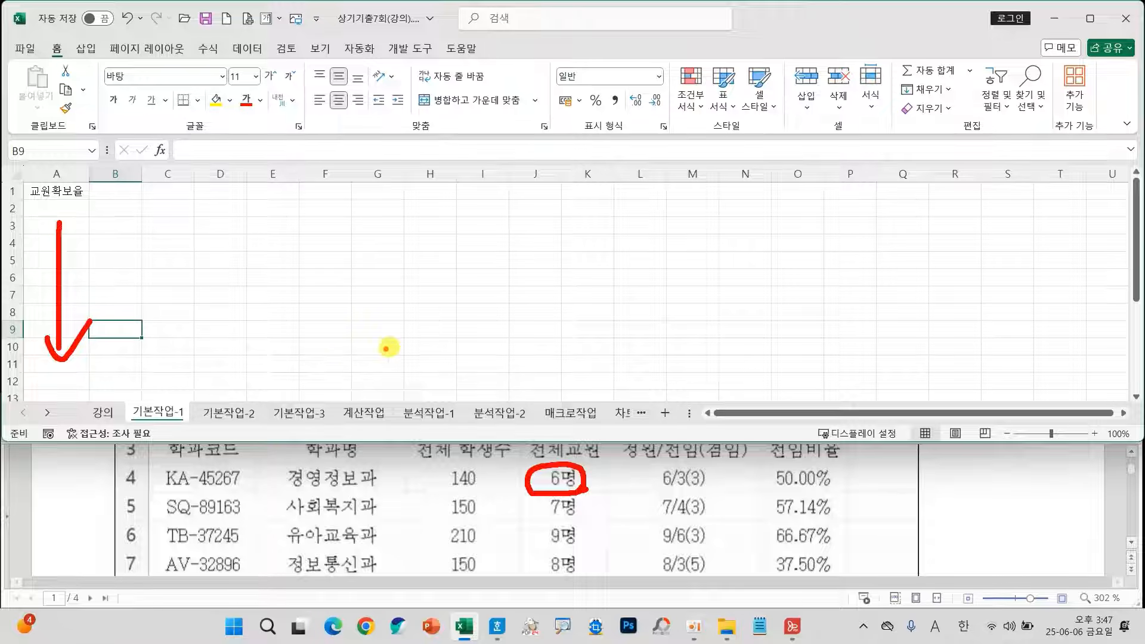
pyautogui.press('Escape')
# Open the 기본작업-2 sheet and merge and center the title range A1:F1.
pyautogui.click(238, 416)
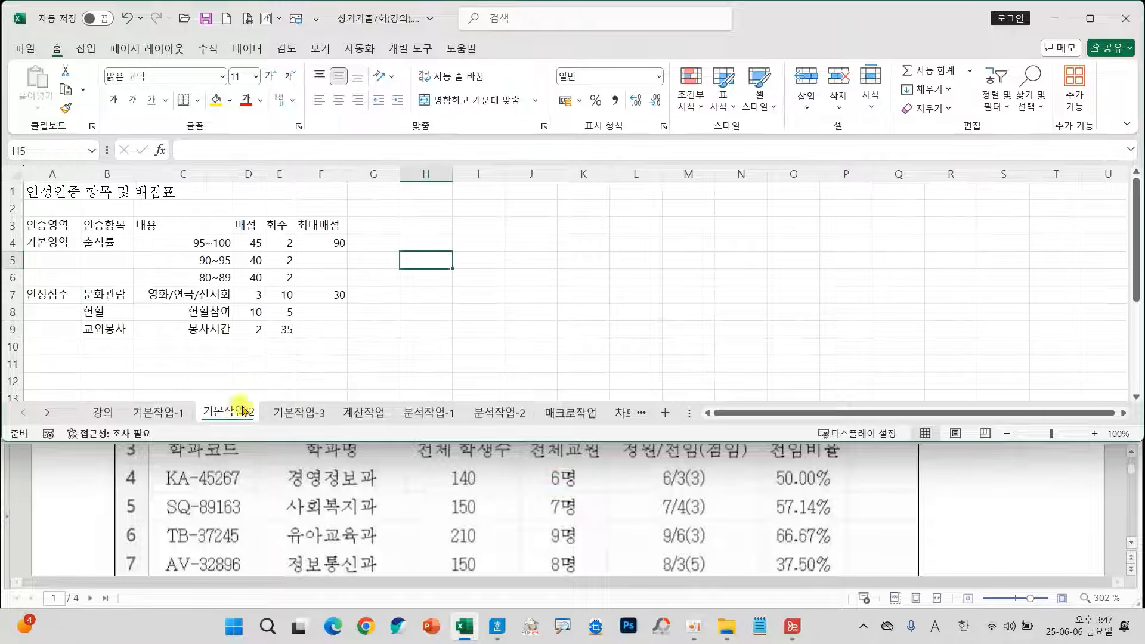
pyautogui.scroll(-5, 389, 481)
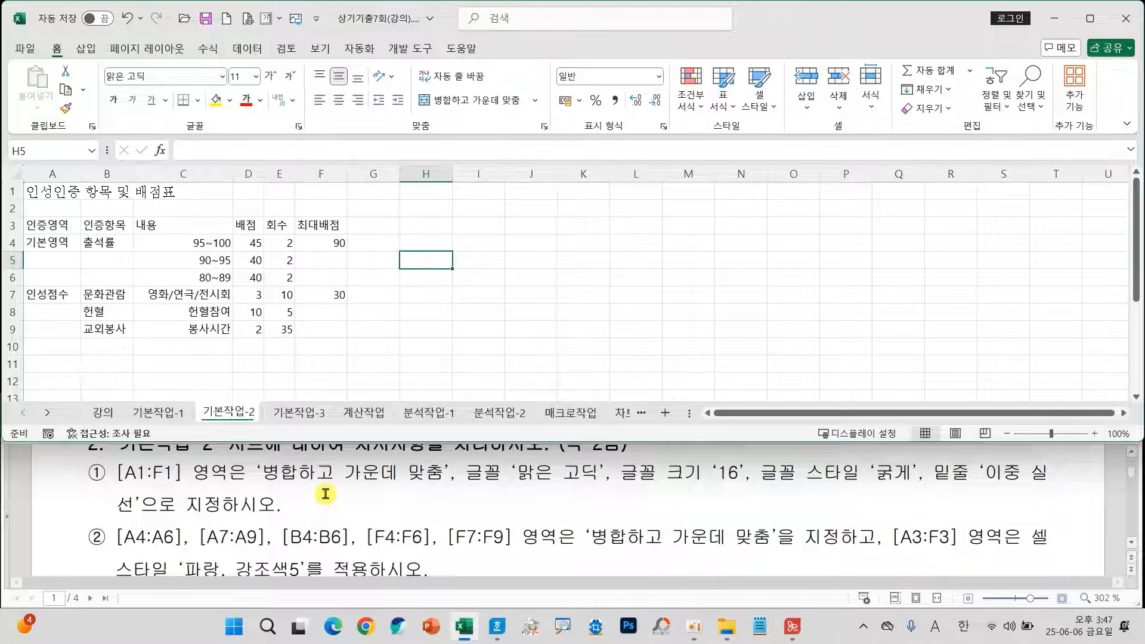
pyautogui.moveTo(107, 453)
pyautogui.mouseDown()
pyautogui.moveTo(460, 502)
pyautogui.moveTo(958, 504)
pyautogui.moveTo(1049, 522)
pyautogui.mouseUp()
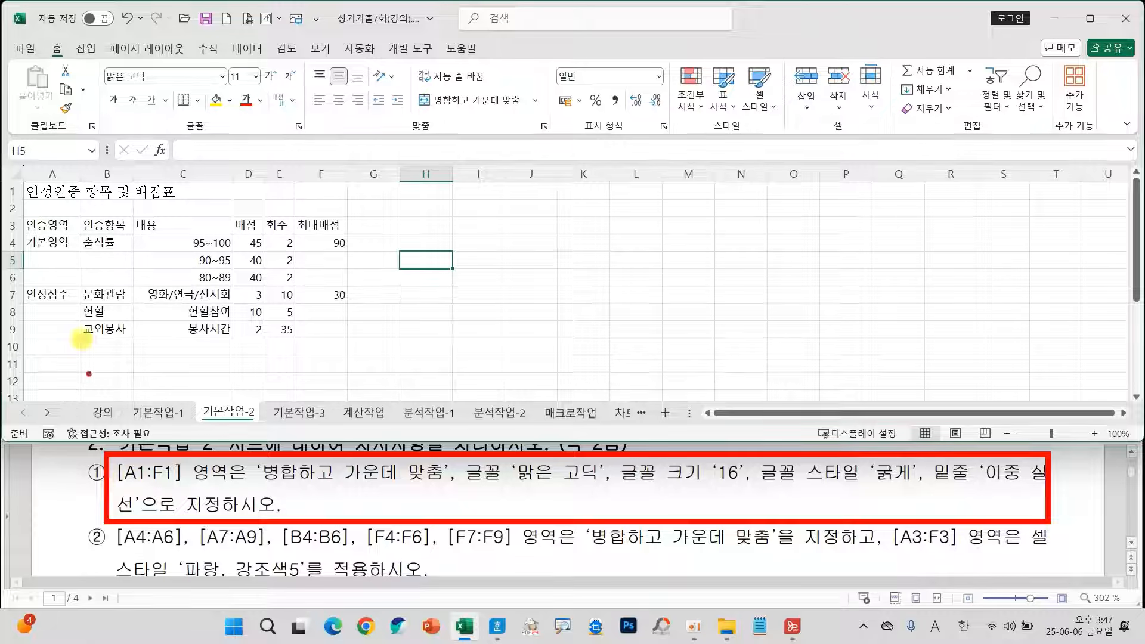
pyautogui.moveTo(27, 190); pyautogui.dragTo(313, 193)
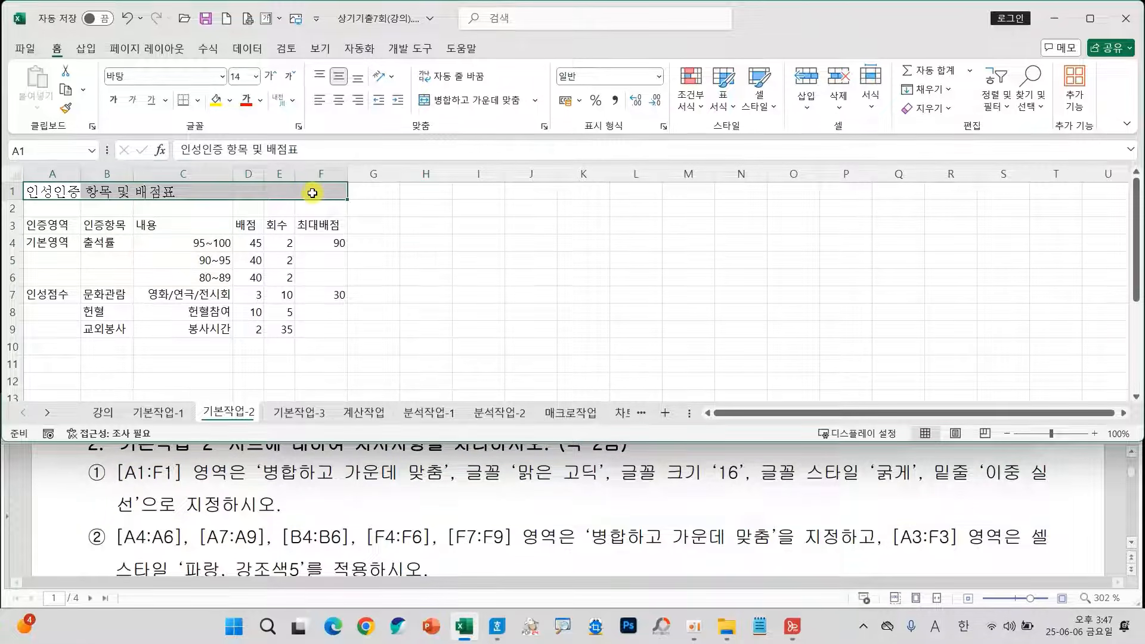
pyautogui.click(467, 101)
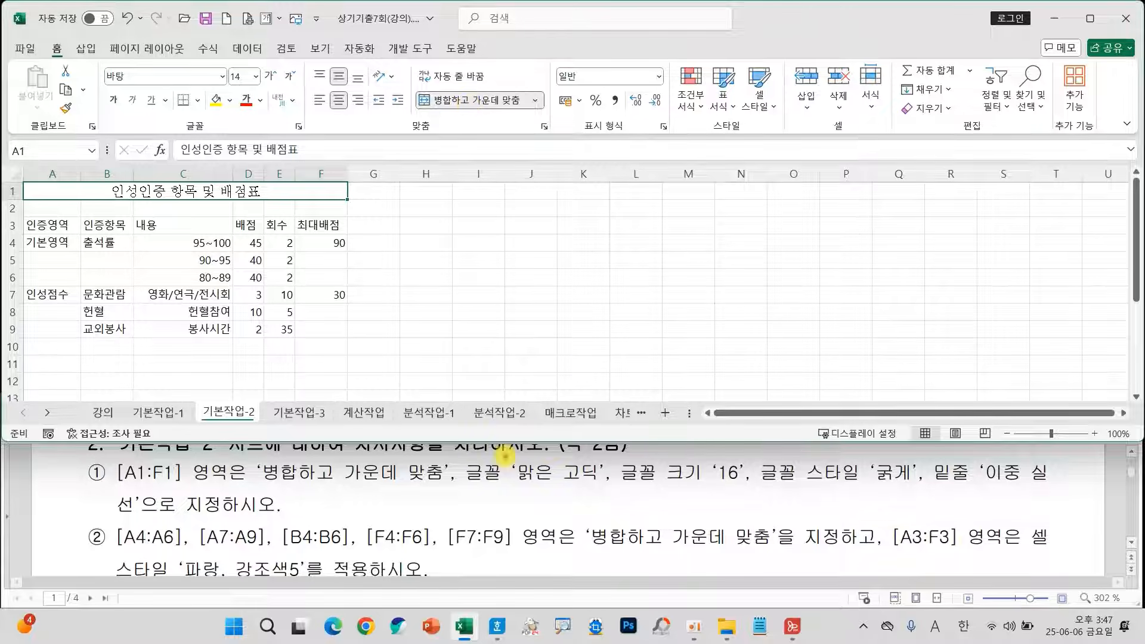
# Set the merged title's font to 맑은 고딕 and its font size to 16.
pyautogui.moveTo(504, 458); pyautogui.dragTo(609, 486)
pyautogui.moveTo(138, 84)
pyautogui.mouseDown()
pyautogui.moveTo(113, 93)
pyautogui.moveTo(142, 84)
pyautogui.moveTo(139, 95)
pyautogui.mouseUp()
pyautogui.press('Escape')
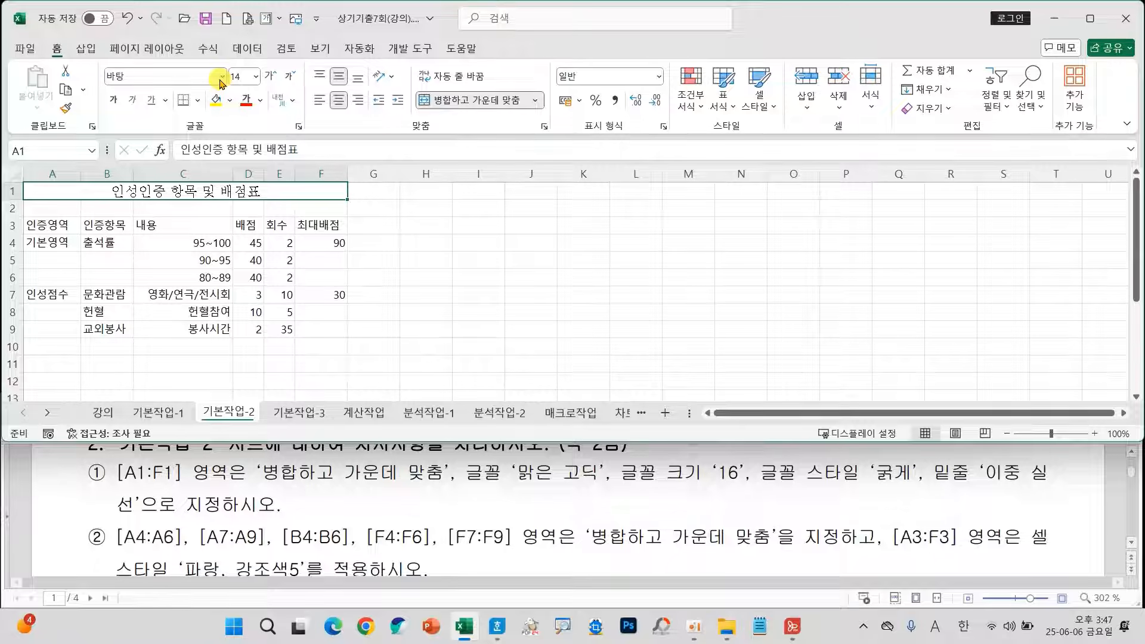
pyautogui.click(222, 76)
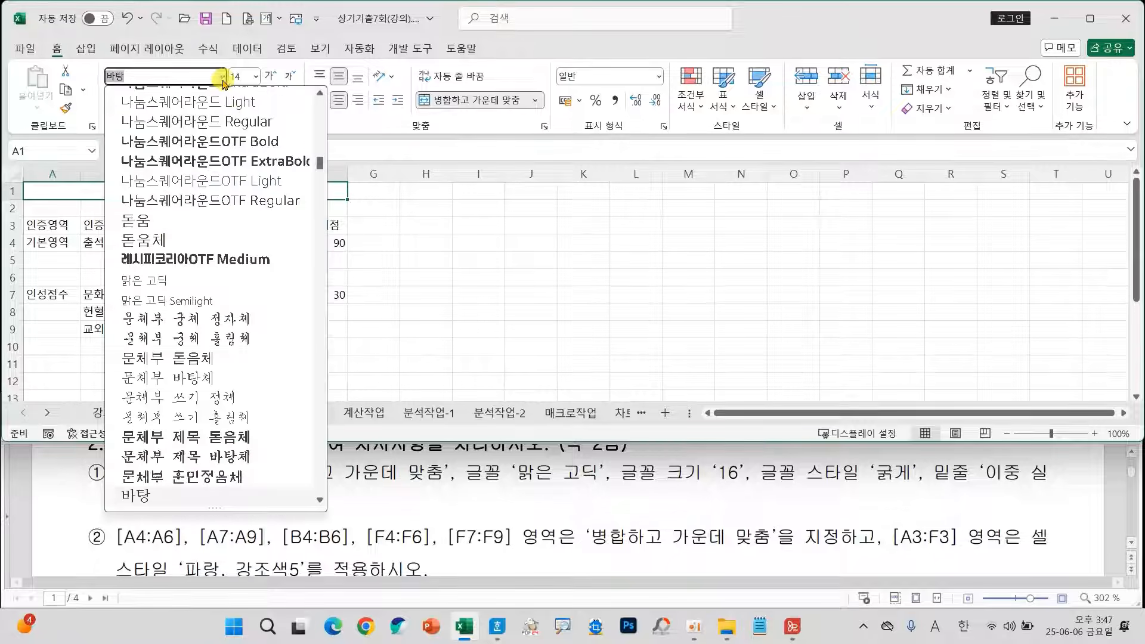
pyautogui.moveTo(320, 161); pyautogui.dragTo(325, 82)
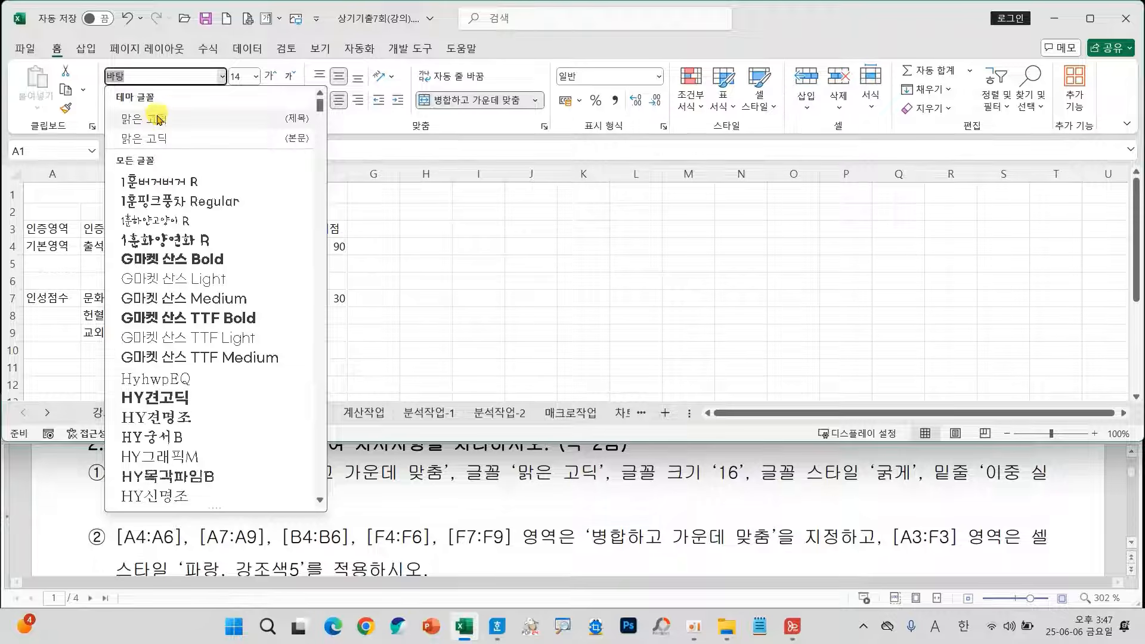
pyautogui.click(154, 134)
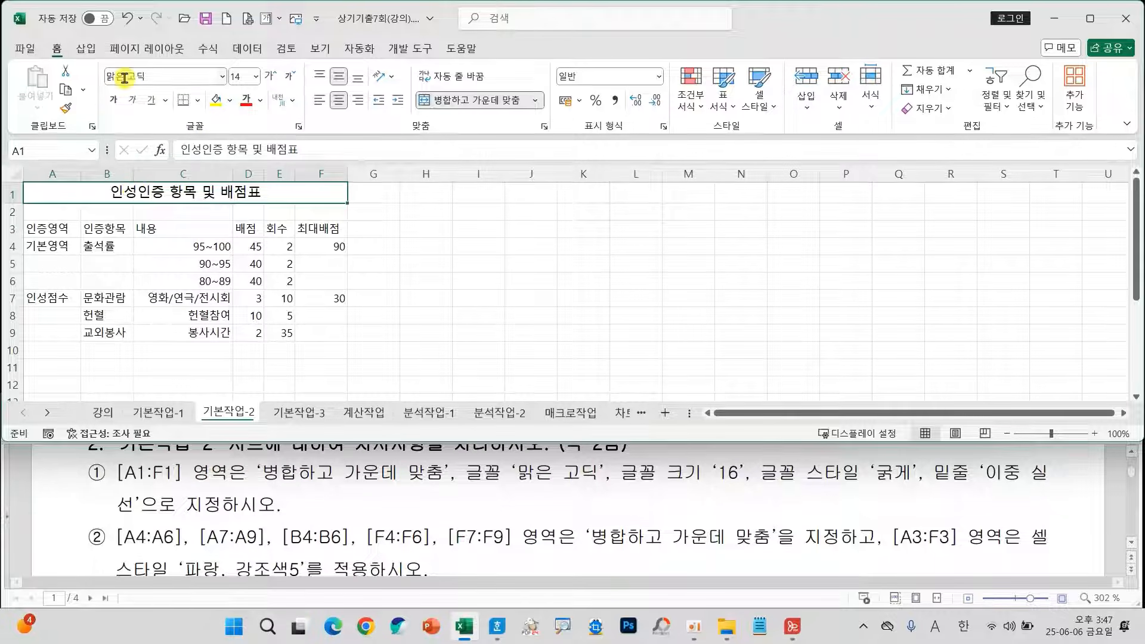
pyautogui.click(255, 76)
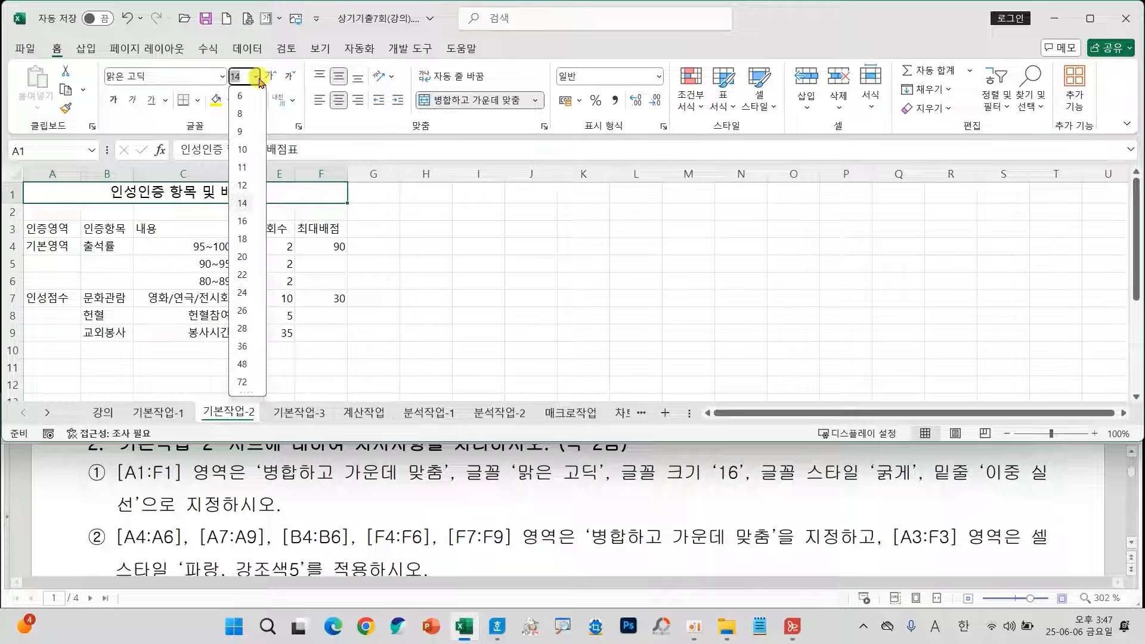
pyautogui.click(242, 221)
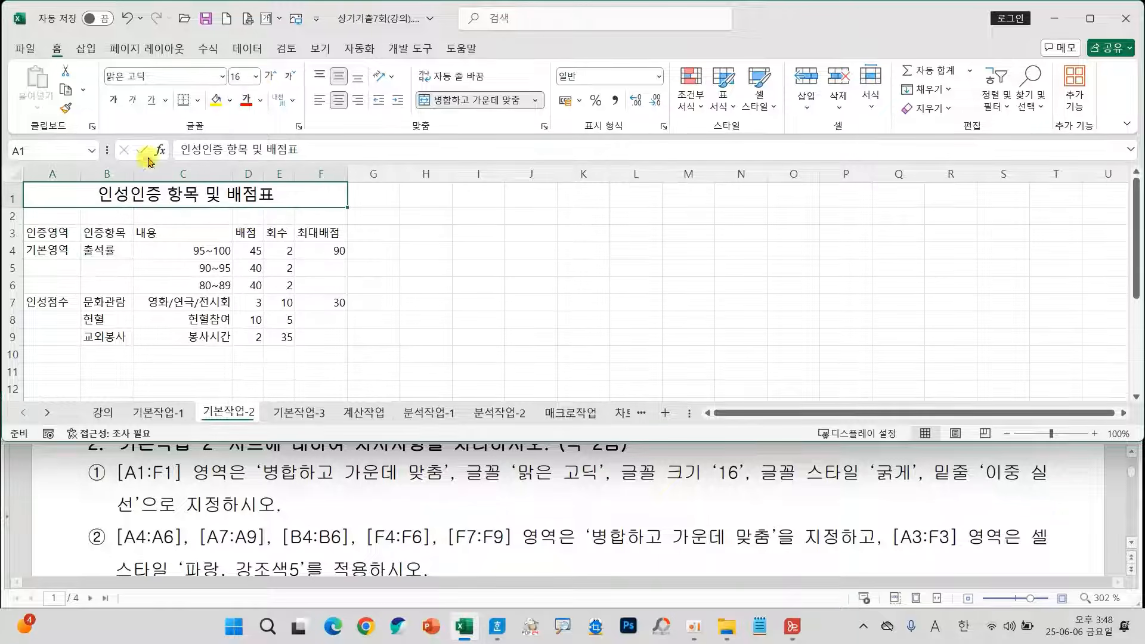
# Make the title in A1:F1 bold and give it a double underline.
pyautogui.click(113, 100)
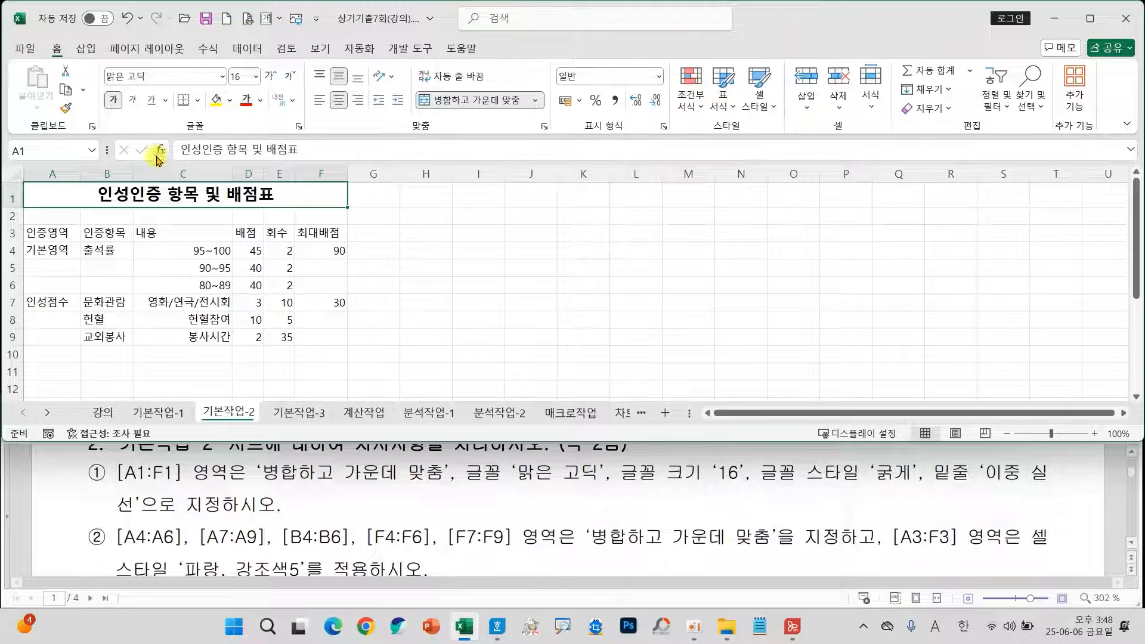
pyautogui.click(165, 100)
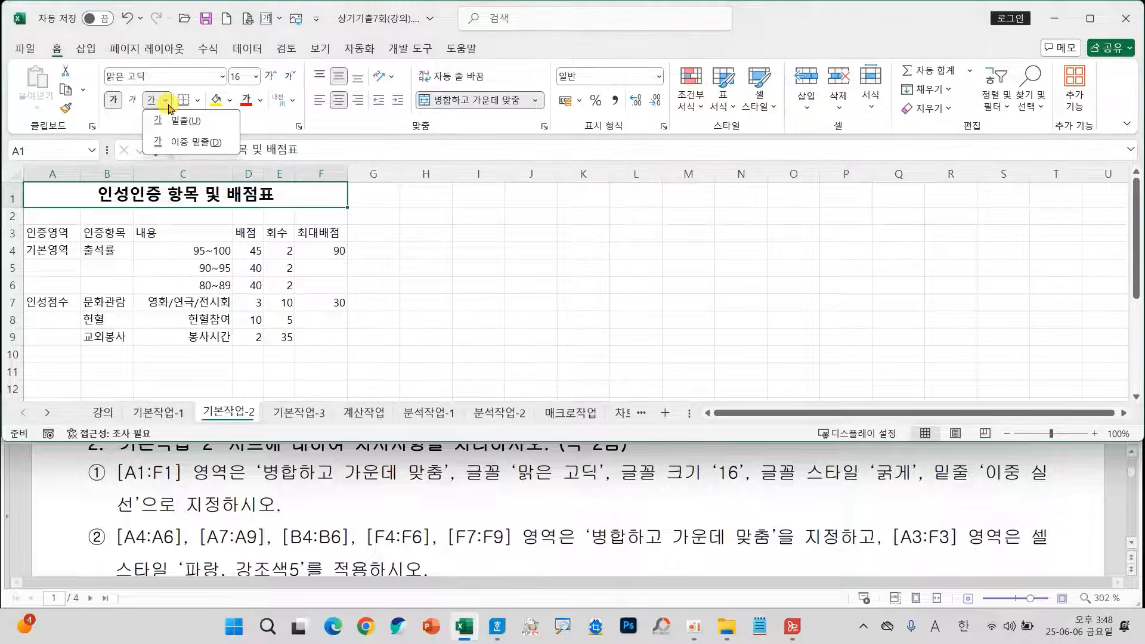
pyautogui.click(189, 143)
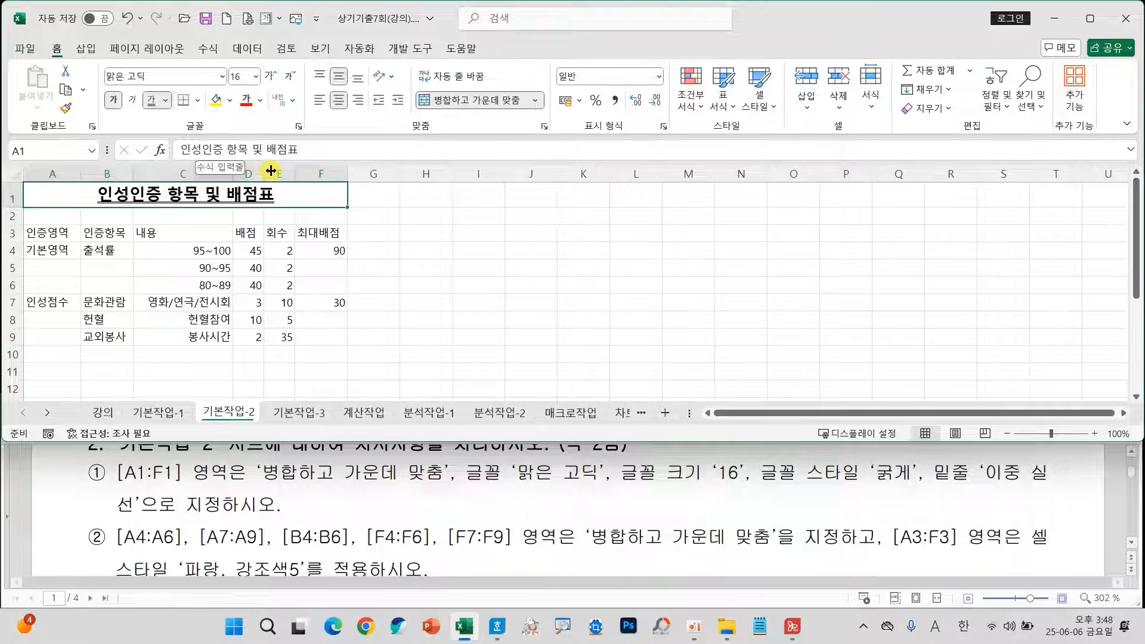
# Examine the underline options in the font formatting of the merged title cell, leaving the formatting unchanged.
pyautogui.rightClick(327, 198)
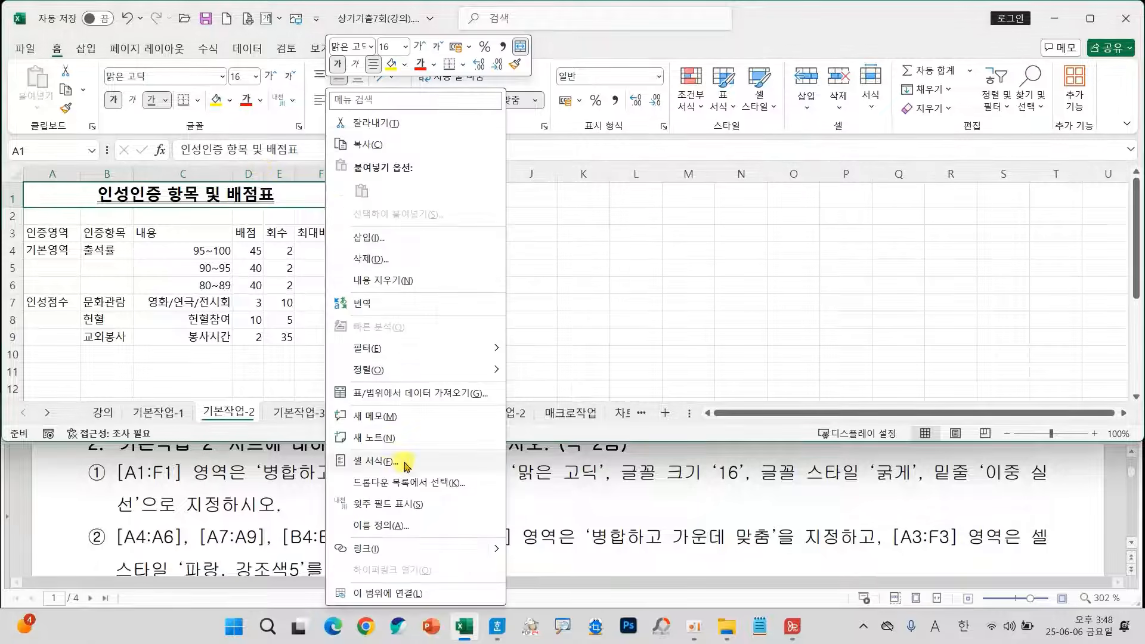
pyautogui.click(384, 462)
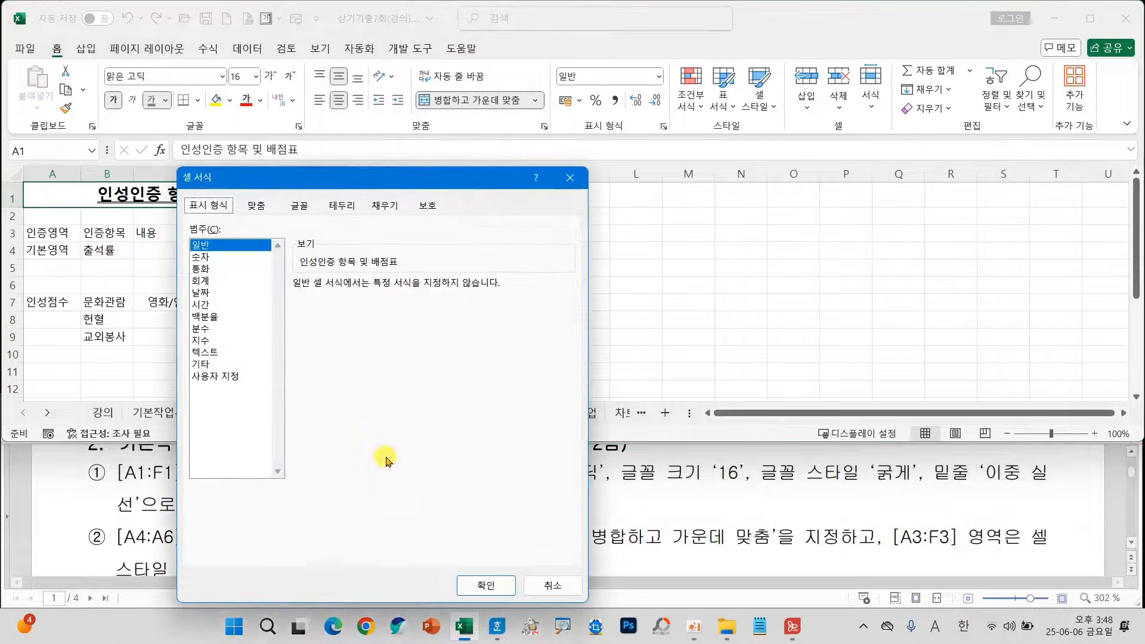
pyautogui.click(297, 212)
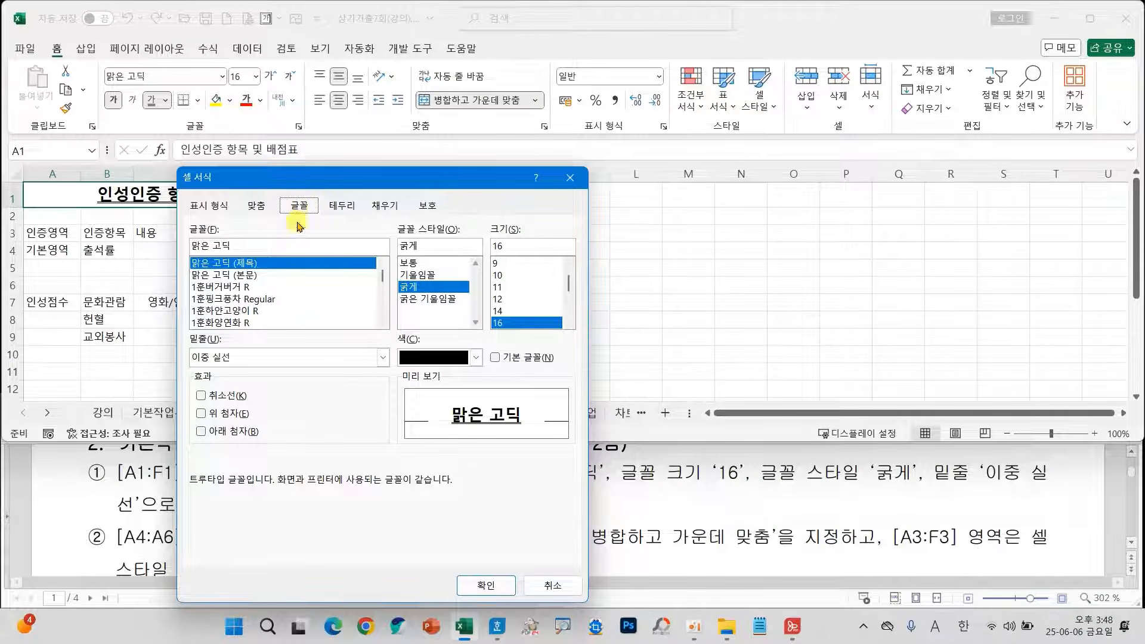
pyautogui.click(288, 362)
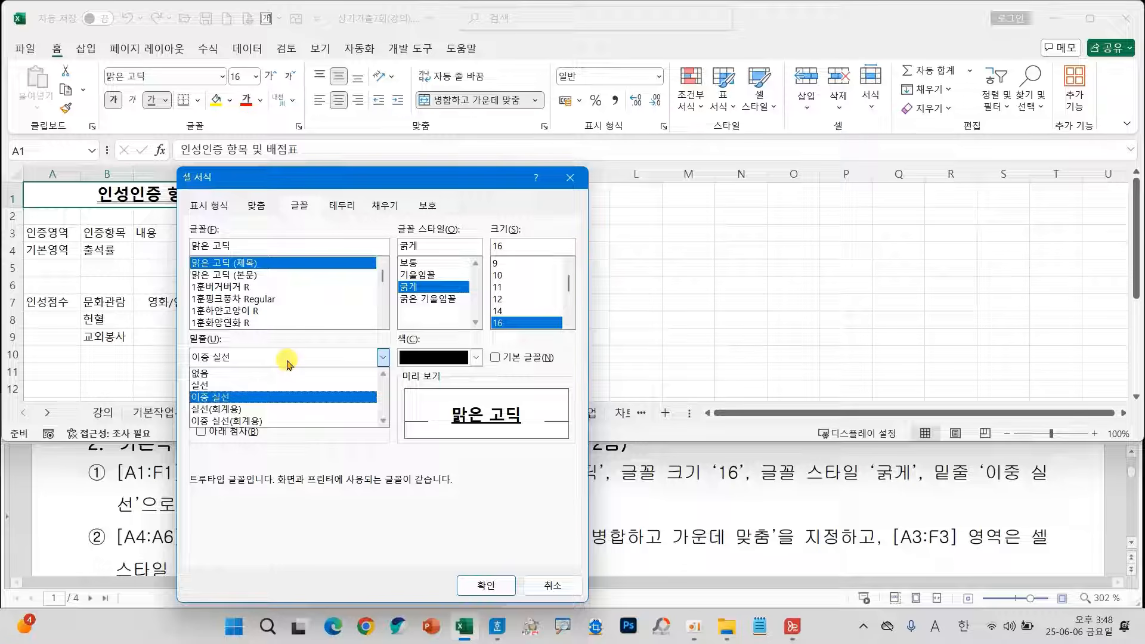
pyautogui.hotkey('ctrl', '2')
pyautogui.moveTo(178, 404); pyautogui.dragTo(277, 430)
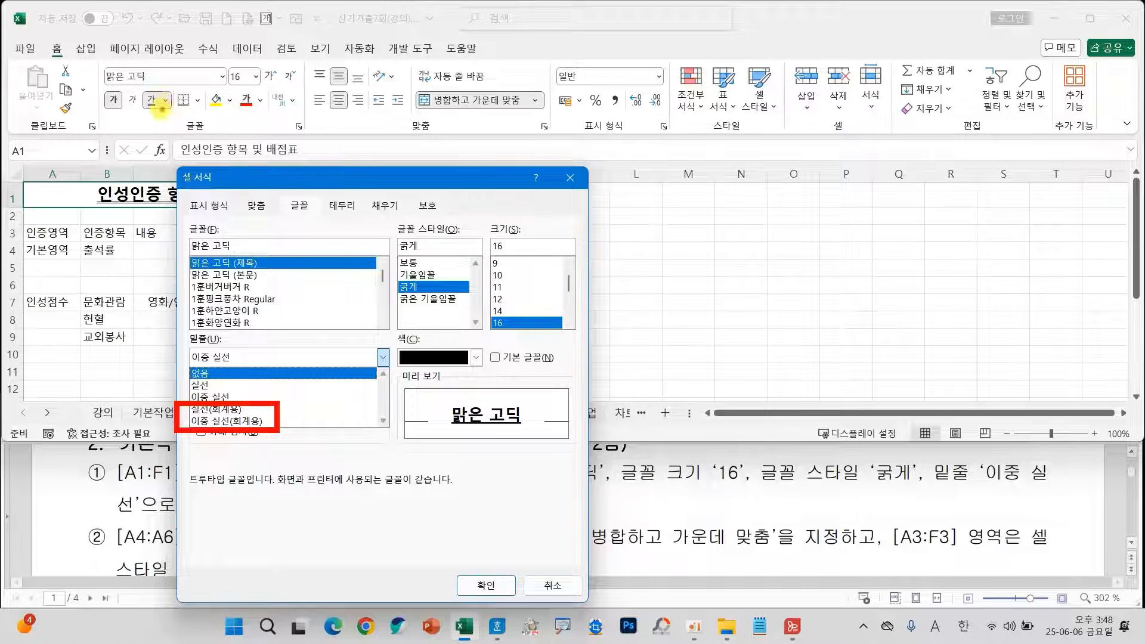
pyautogui.moveTo(230, 152)
pyautogui.mouseDown()
pyautogui.moveTo(237, 162)
pyautogui.moveTo(301, 128)
pyautogui.mouseUp()
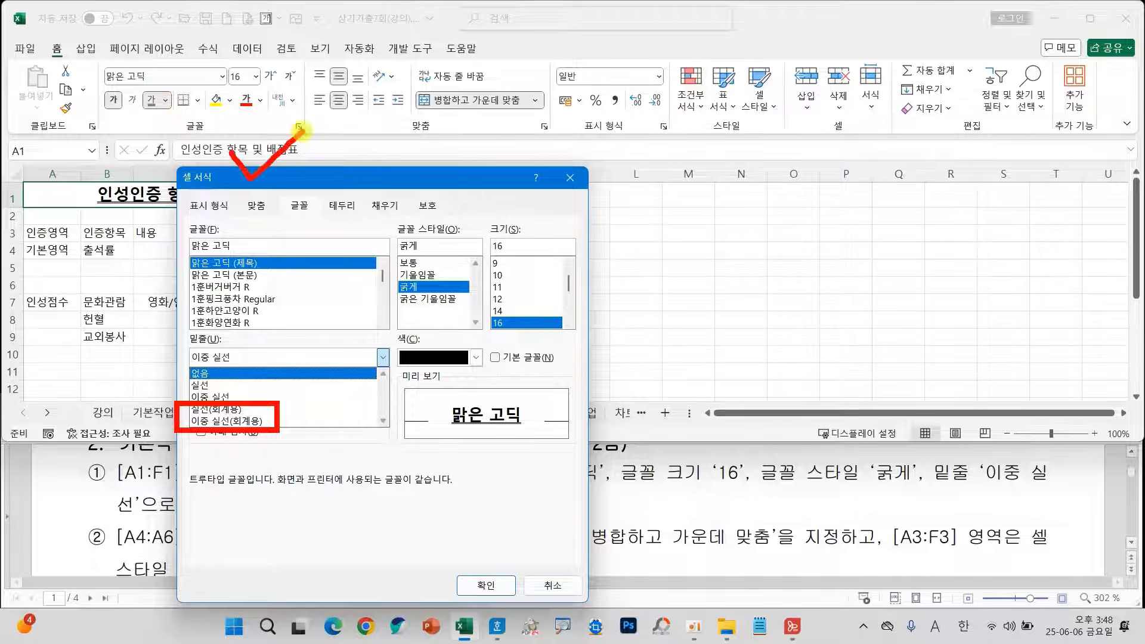
pyautogui.moveTo(295, 189); pyautogui.dragTo(360, 150)
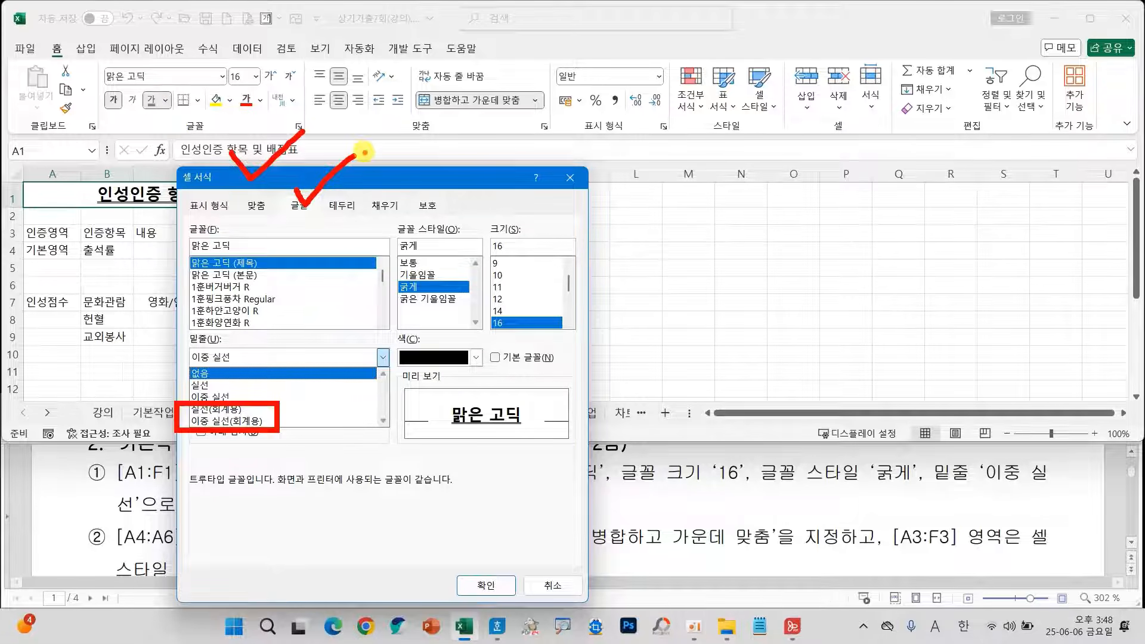
pyautogui.press('Escape')
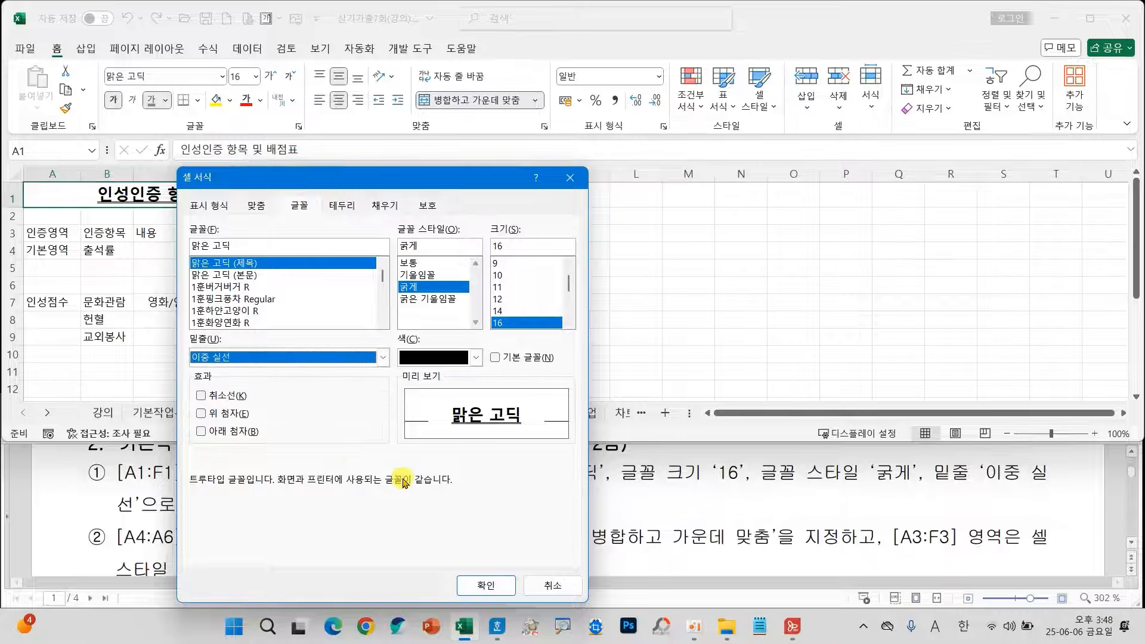
pyautogui.click(548, 585)
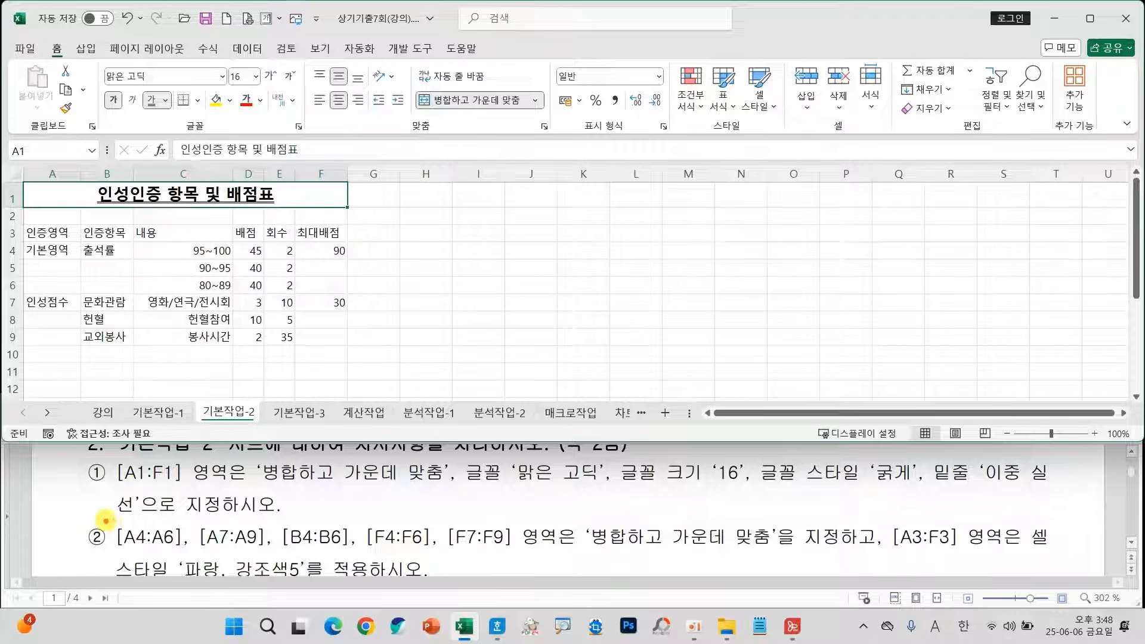
# Merge and center each of the ranges A4:A6, A7:A9, B4:B6, F4:F6 and F7:F9.
pyautogui.moveTo(104, 518); pyautogui.dragTo(511, 547)
pyautogui.moveTo(469, 514)
pyautogui.mouseDown()
pyautogui.moveTo(549, 477)
pyautogui.moveTo(666, 518)
pyautogui.moveTo(656, 493)
pyautogui.mouseUp()
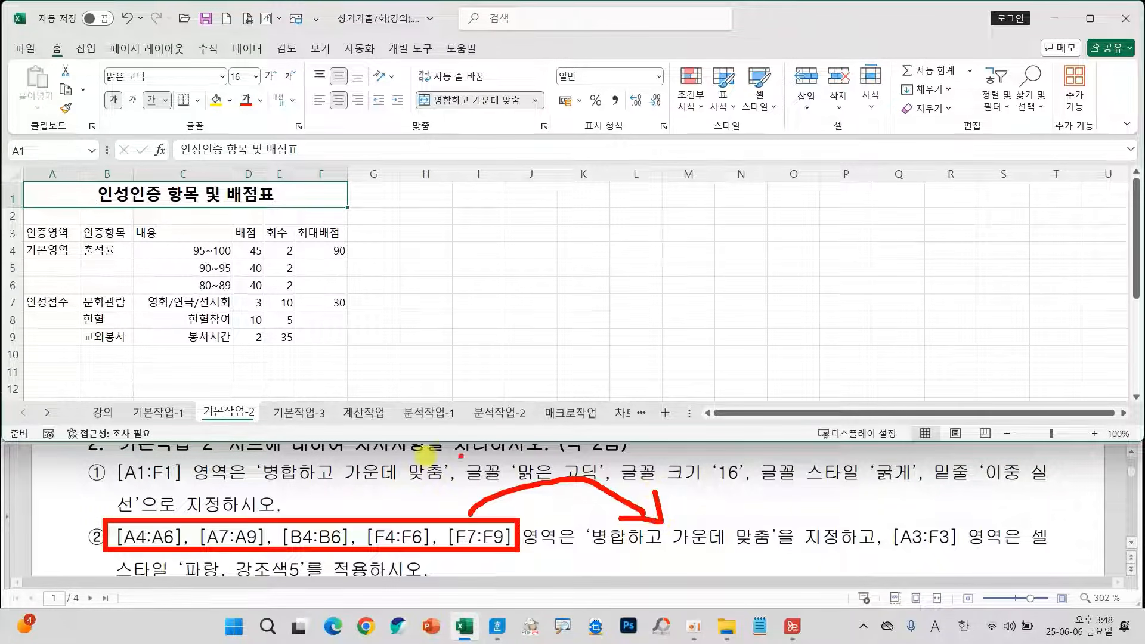
pyautogui.press('Escape')
pyautogui.moveTo(52, 251); pyautogui.dragTo(52, 287)
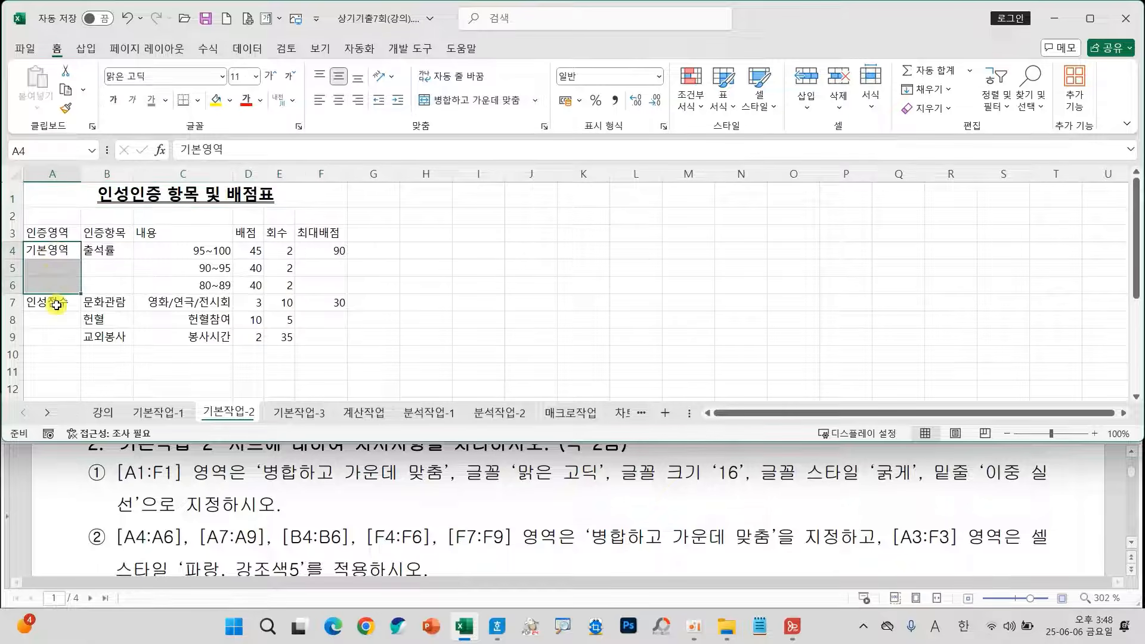
pyautogui.moveTo(56, 304); pyautogui.dragTo(51, 338)
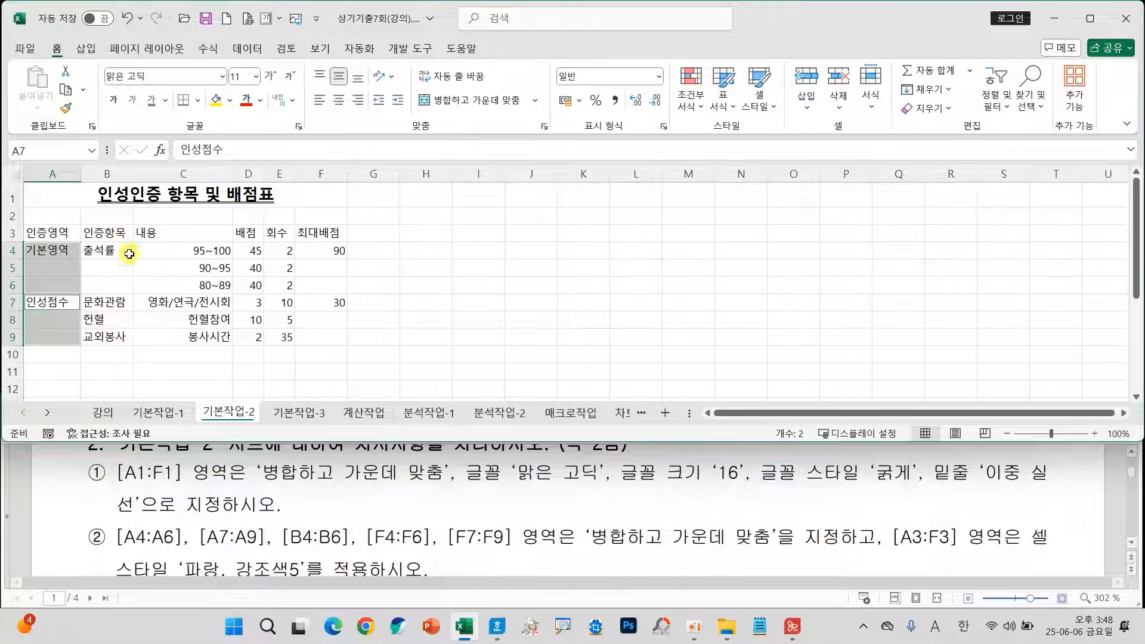
pyautogui.moveTo(106, 248); pyautogui.dragTo(109, 287)
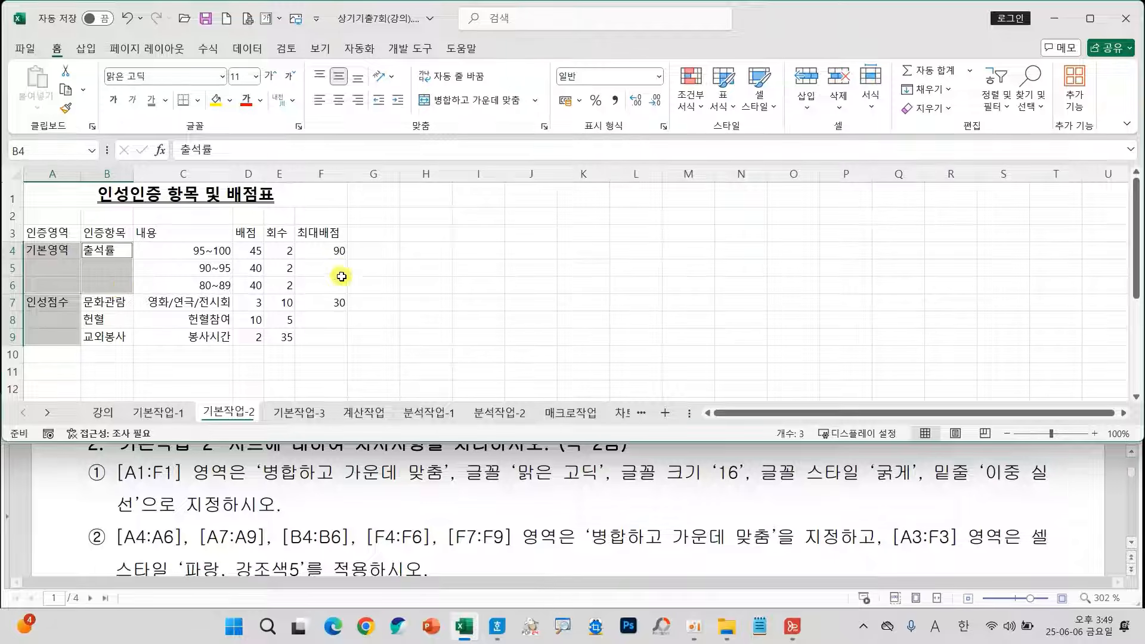
pyautogui.moveTo(328, 254); pyautogui.dragTo(323, 285)
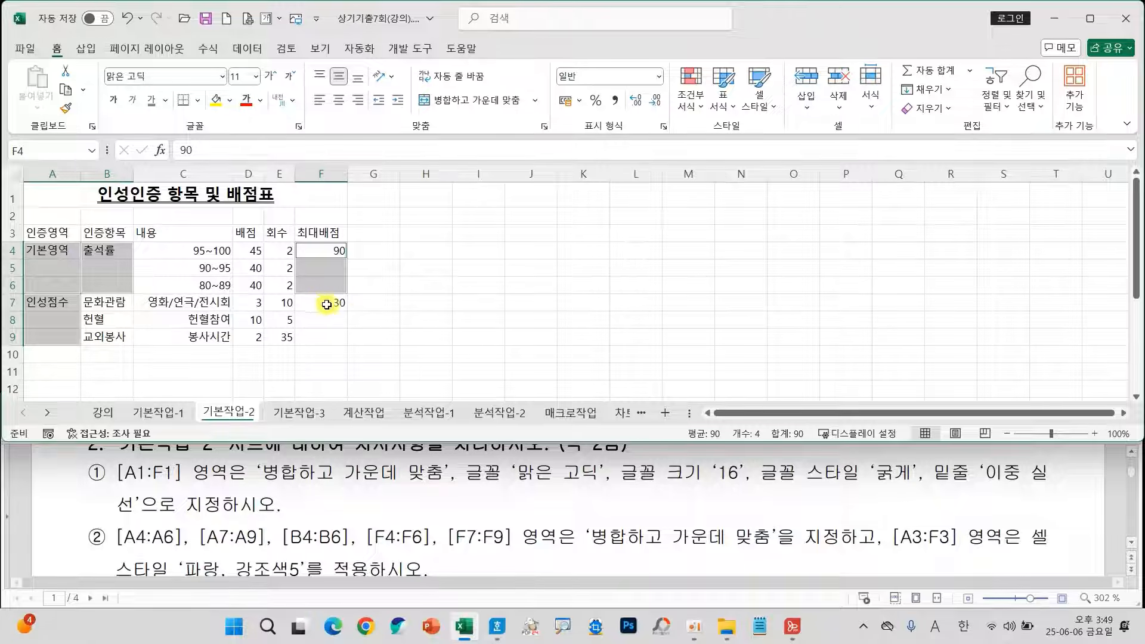
pyautogui.moveTo(322, 303); pyautogui.dragTo(318, 335)
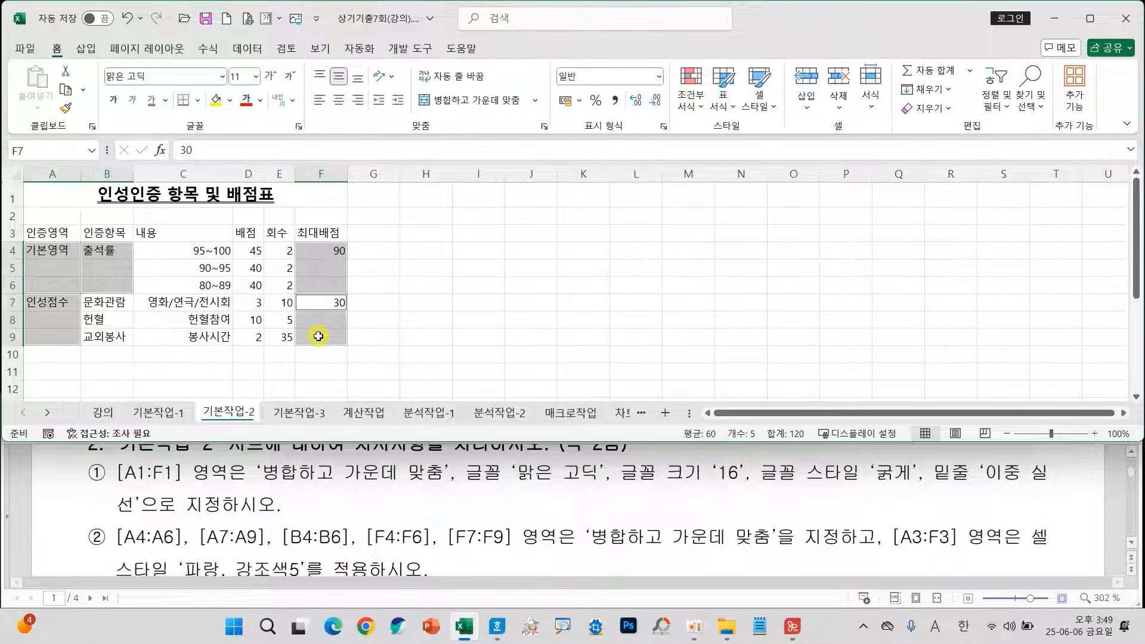
pyautogui.click(448, 101)
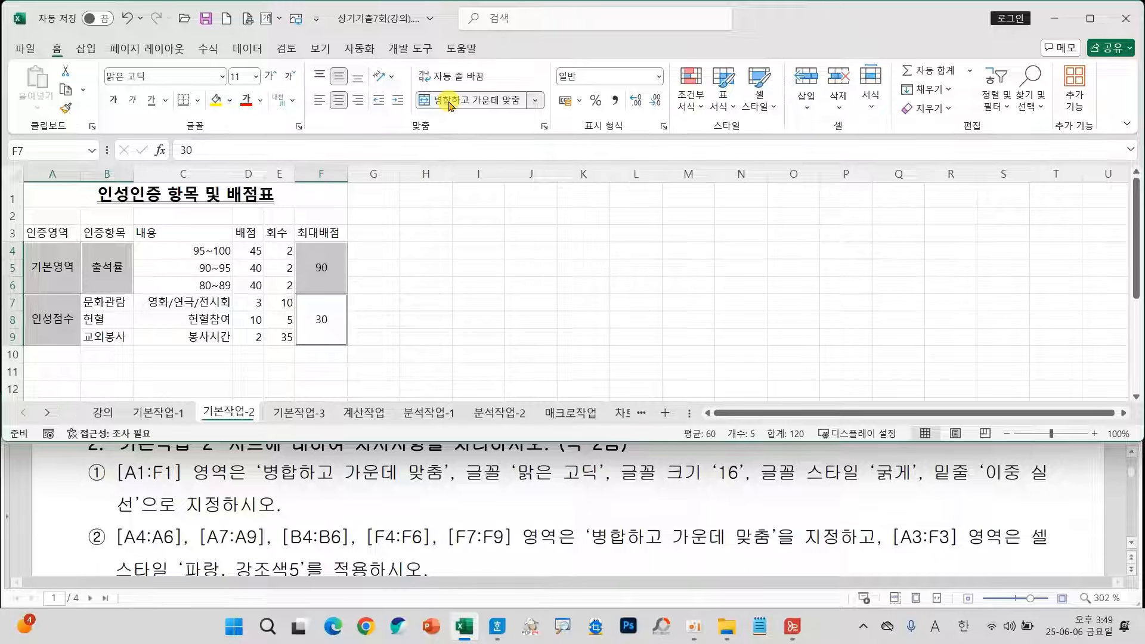
pyautogui.click(490, 302)
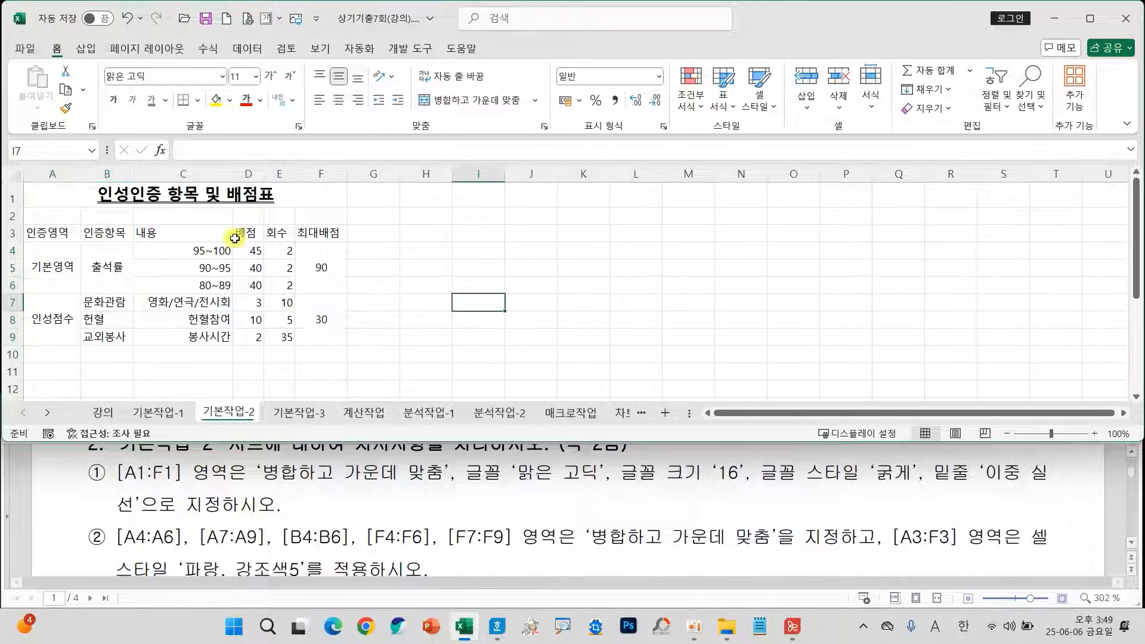
# Apply the cell style 파랑, 강조색5 to the header row A3:F3.
pyautogui.moveTo(55, 236); pyautogui.dragTo(322, 234)
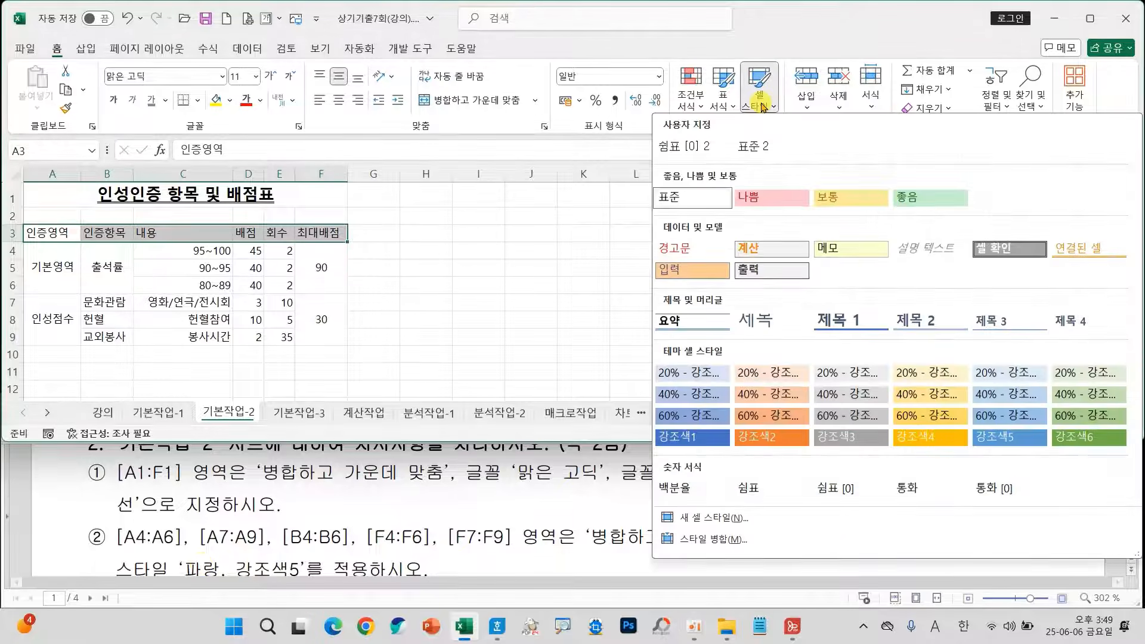
pyautogui.click(1032, 445)
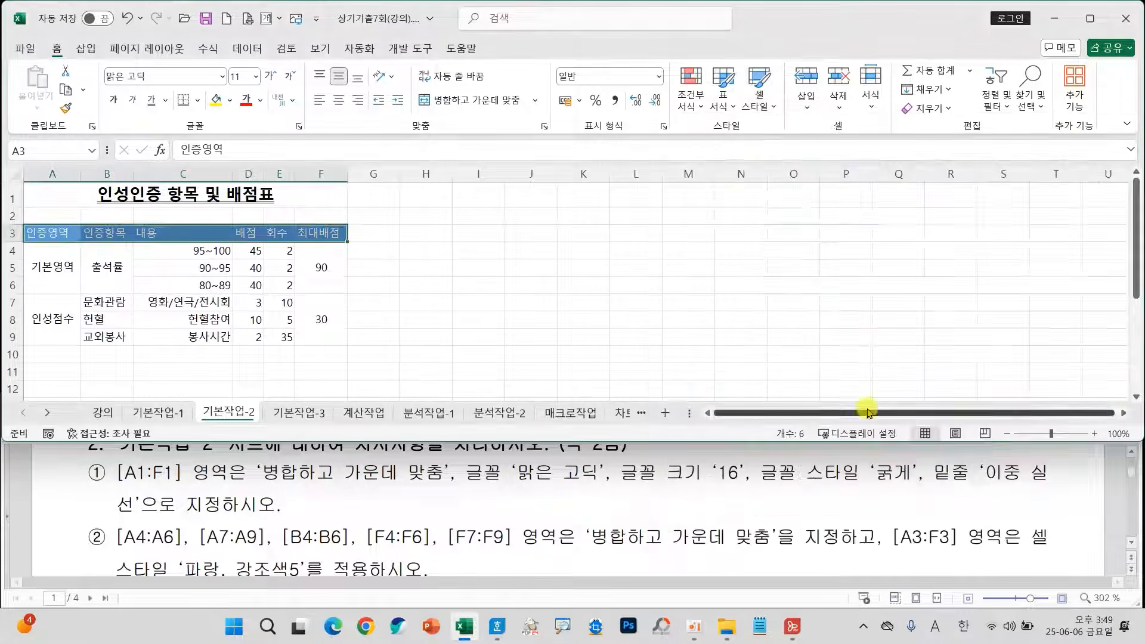
pyautogui.click(390, 297)
# Read the task document's instruction on the custom display format for C4:C6.
pyautogui.scroll(-1, 471, 512)
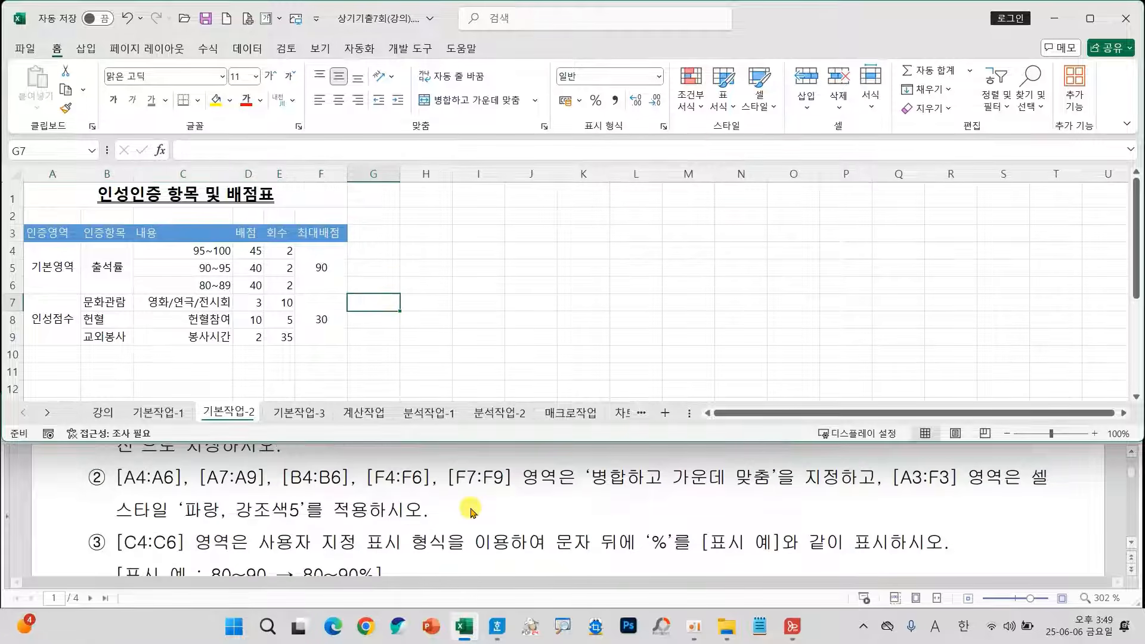
pyautogui.scroll(-1, 471, 510)
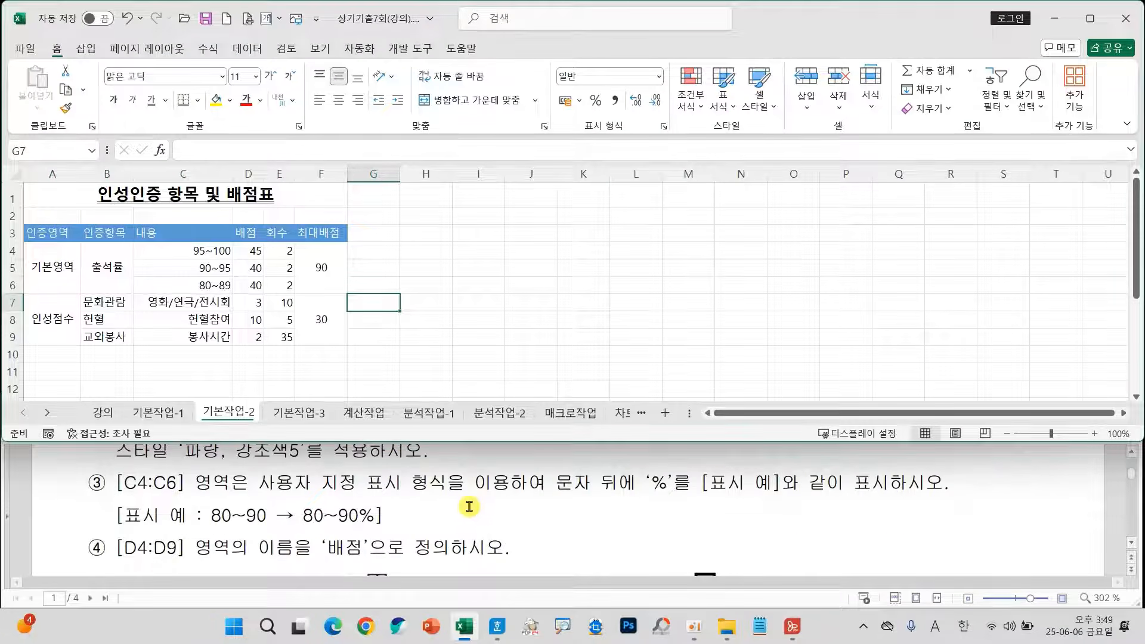
pyautogui.moveTo(245, 474); pyautogui.dragTo(586, 501)
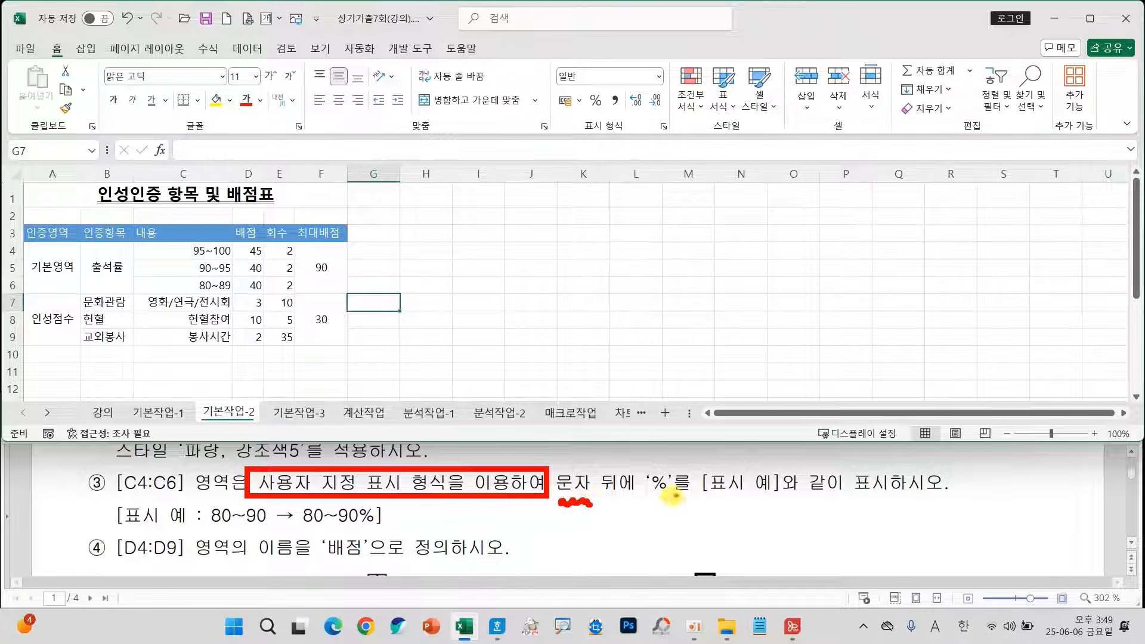
pyautogui.moveTo(651, 454); pyautogui.dragTo(692, 410)
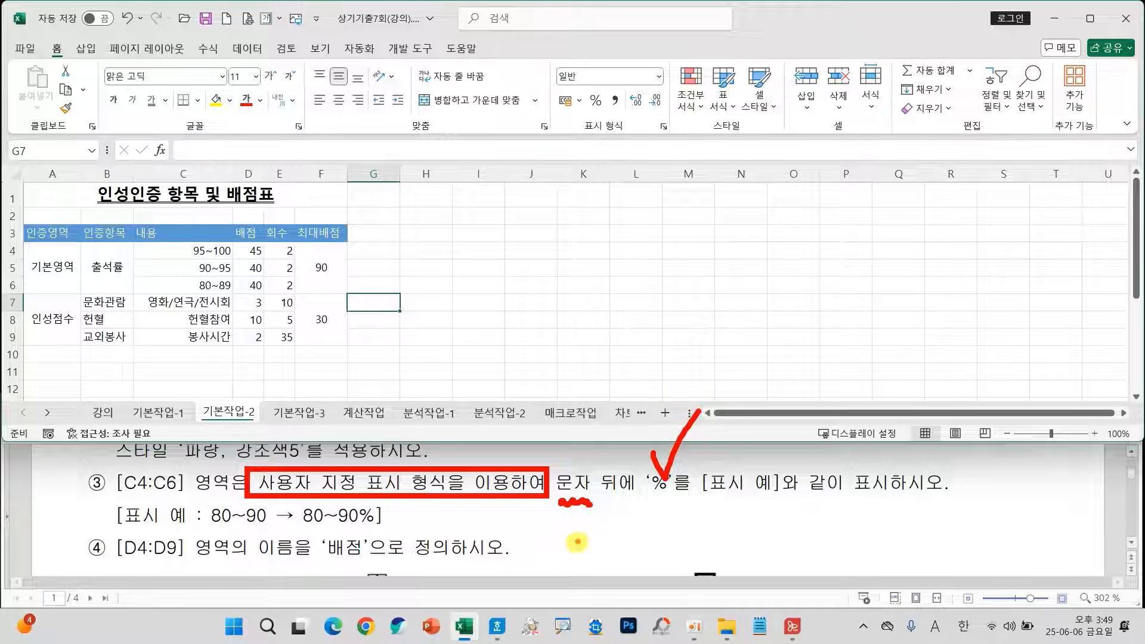
pyautogui.moveTo(581, 526)
pyautogui.mouseDown()
pyautogui.moveTo(573, 561)
pyautogui.moveTo(604, 528)
pyautogui.moveTo(578, 526)
pyautogui.moveTo(600, 551)
pyautogui.mouseUp()
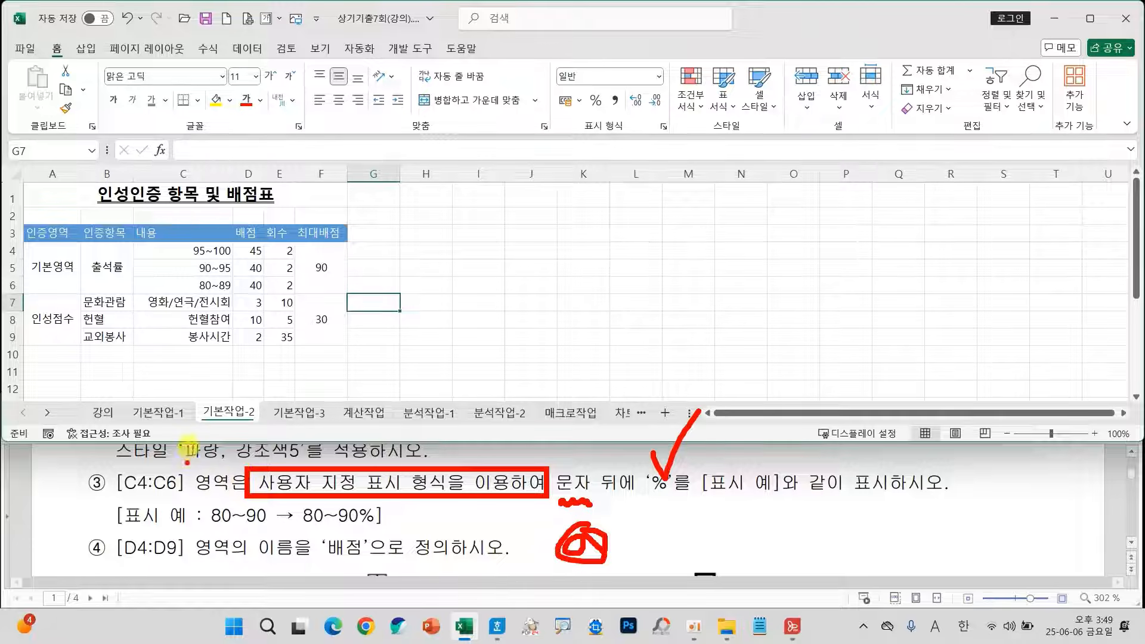
pyautogui.press('Escape')
# Give C4:C6 the custom number format @"%" so a percent sign follows the text.
pyautogui.click(174, 256)
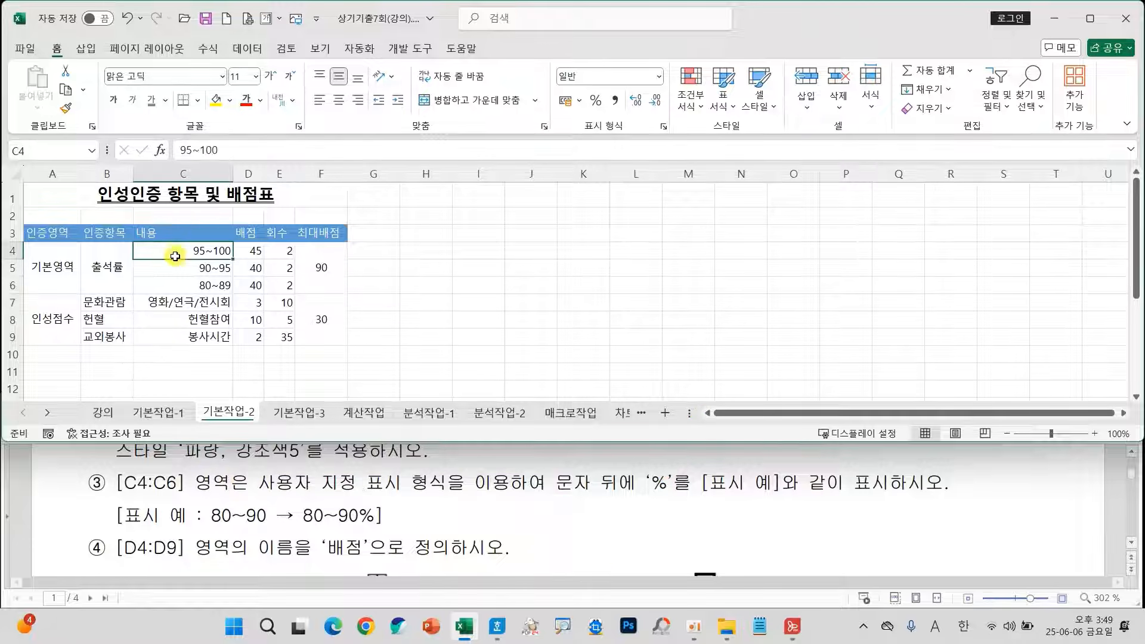
pyautogui.moveTo(175, 255); pyautogui.dragTo(176, 281)
pyautogui.rightClick(176, 281)
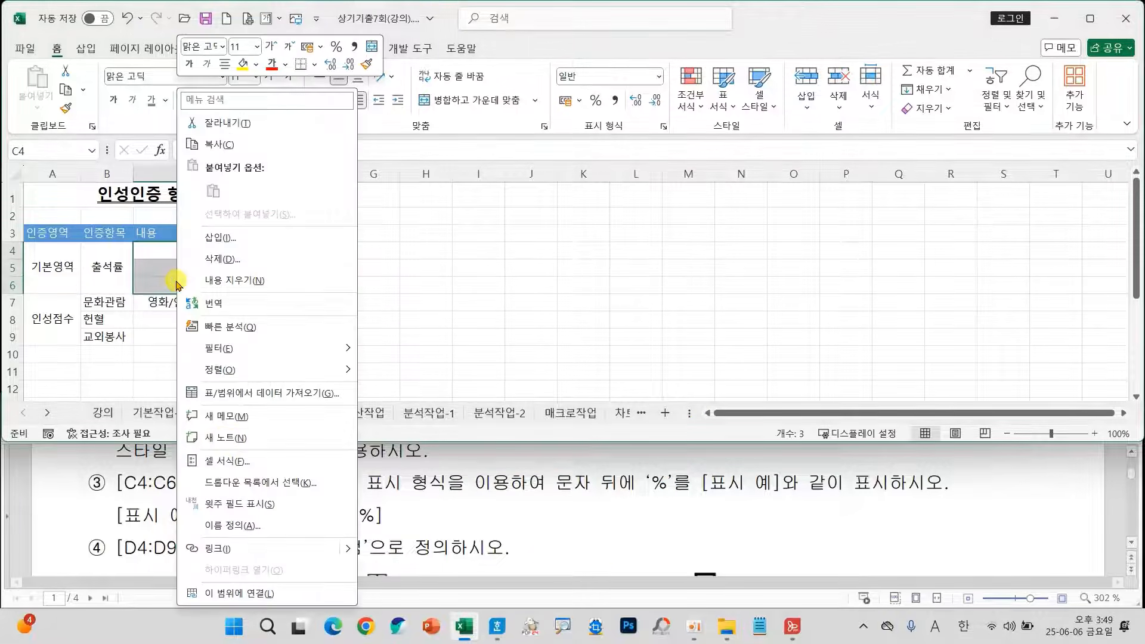
pyautogui.click(222, 464)
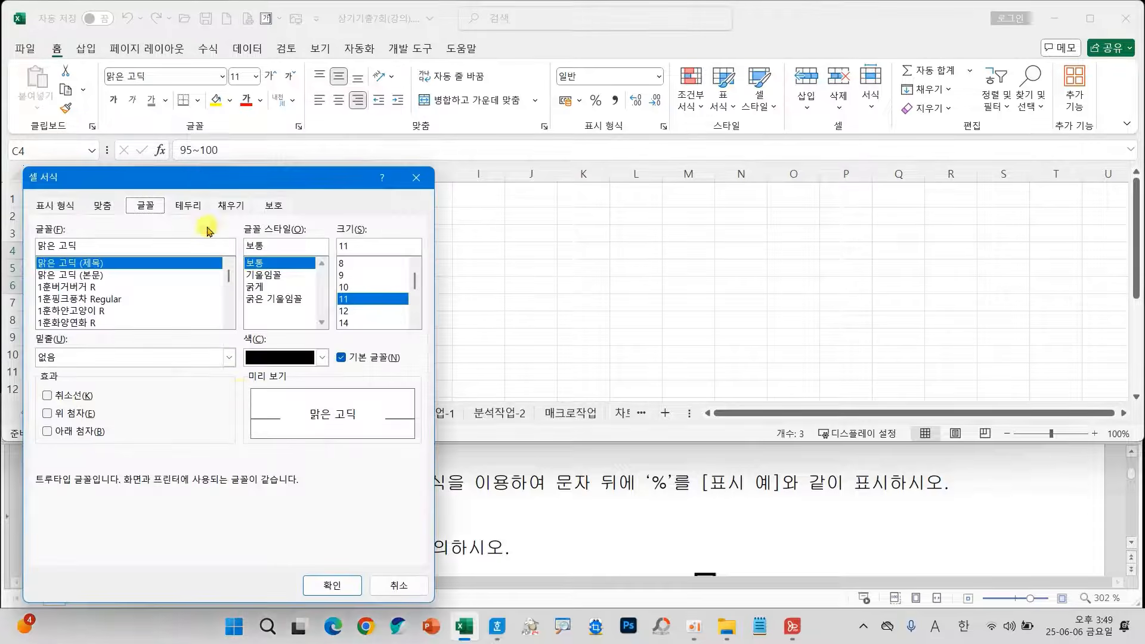
pyautogui.moveTo(200, 177); pyautogui.dragTo(578, 71)
pyautogui.click(434, 101)
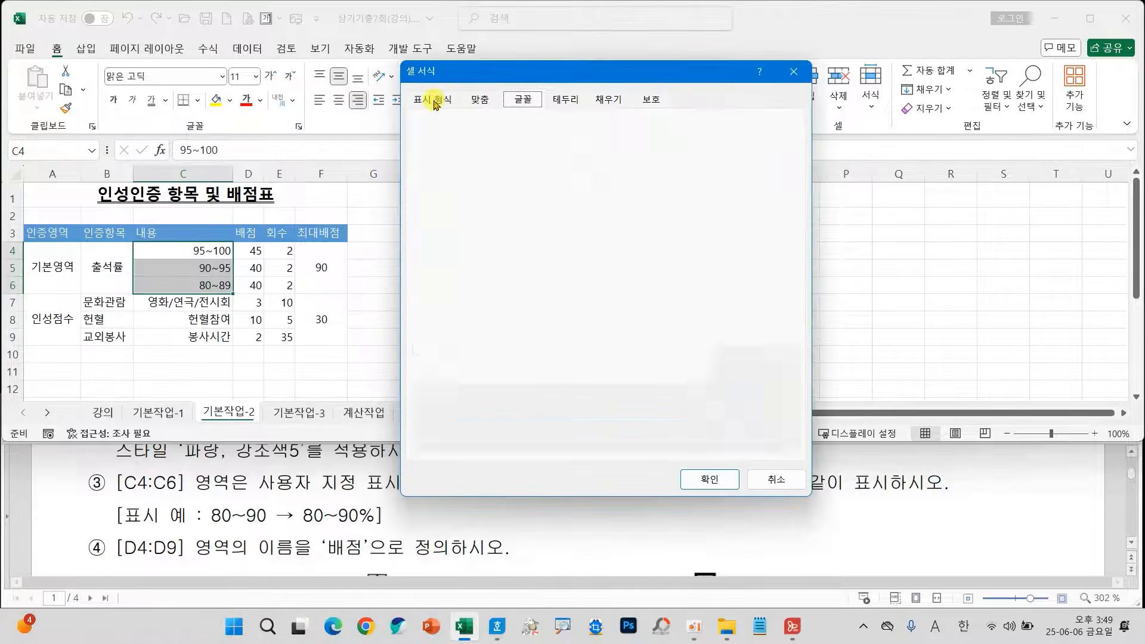
pyautogui.click(438, 269)
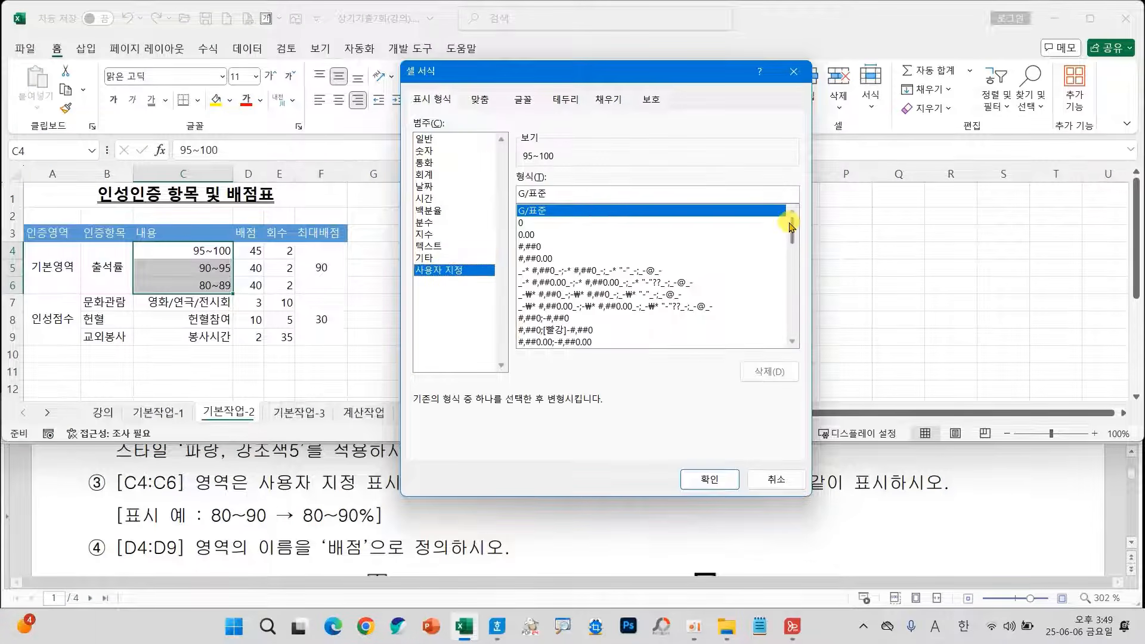
pyautogui.moveTo(791, 227); pyautogui.dragTo(792, 316)
pyautogui.click(540, 271)
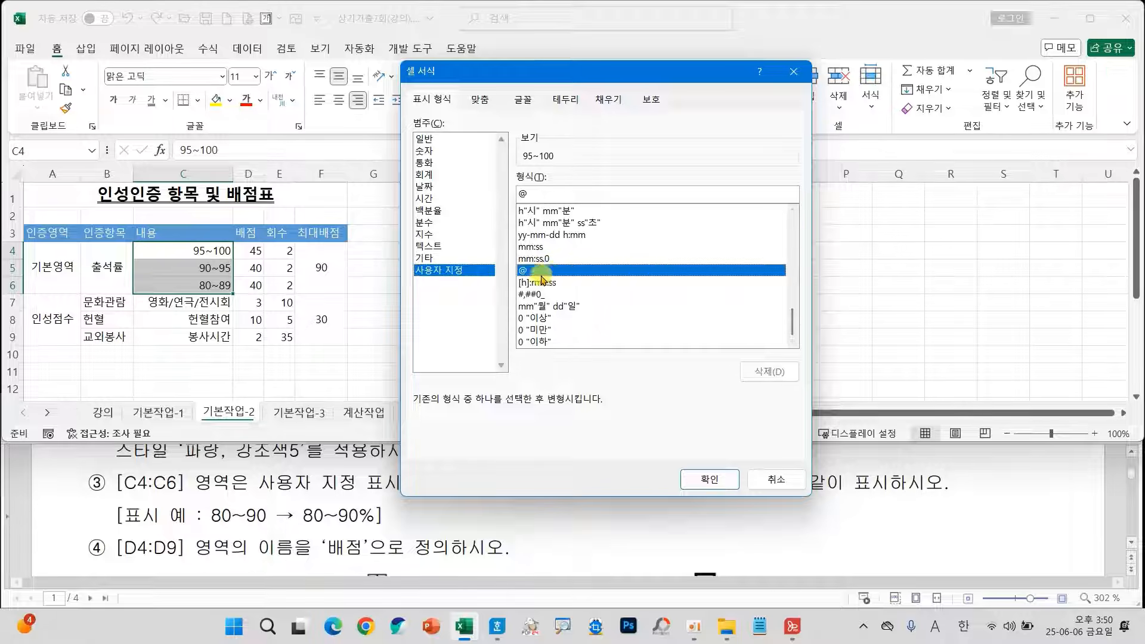
pyautogui.click(553, 198)
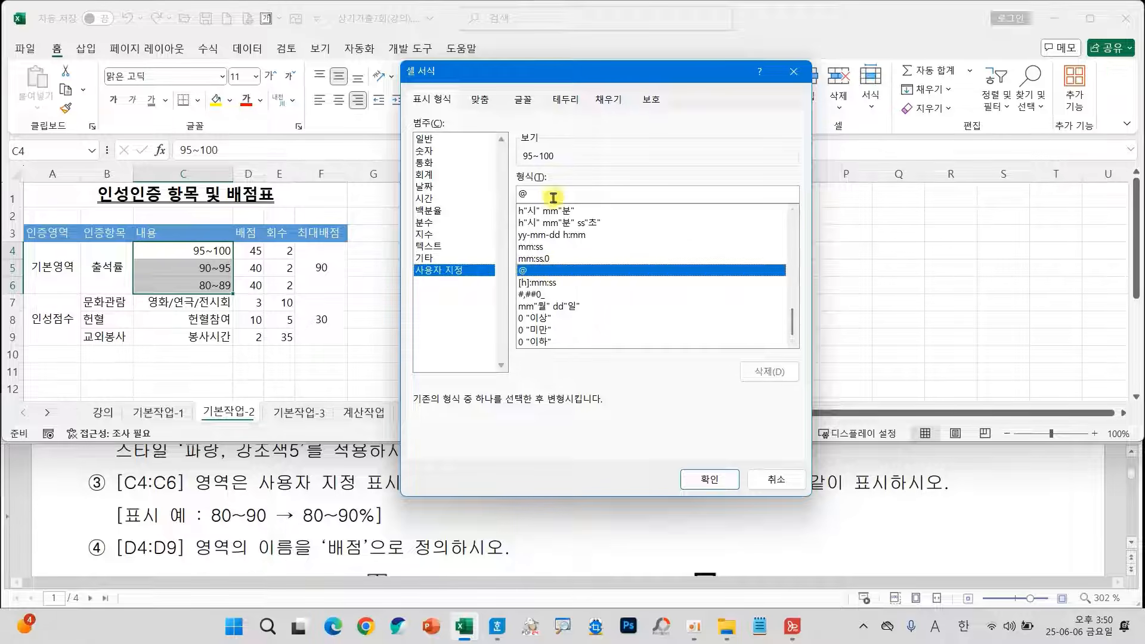
pyautogui.write('"%')
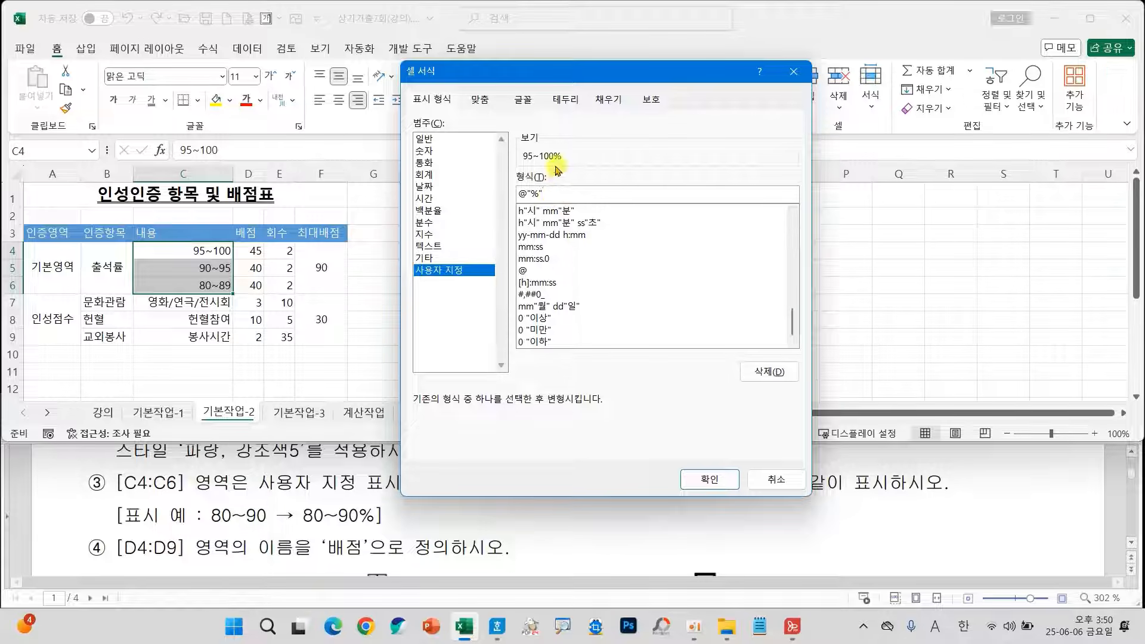
pyautogui.moveTo(569, 169)
pyautogui.mouseDown()
pyautogui.moveTo(481, 154)
pyautogui.moveTo(582, 152)
pyautogui.moveTo(556, 170)
pyautogui.mouseUp()
pyautogui.click(701, 482)
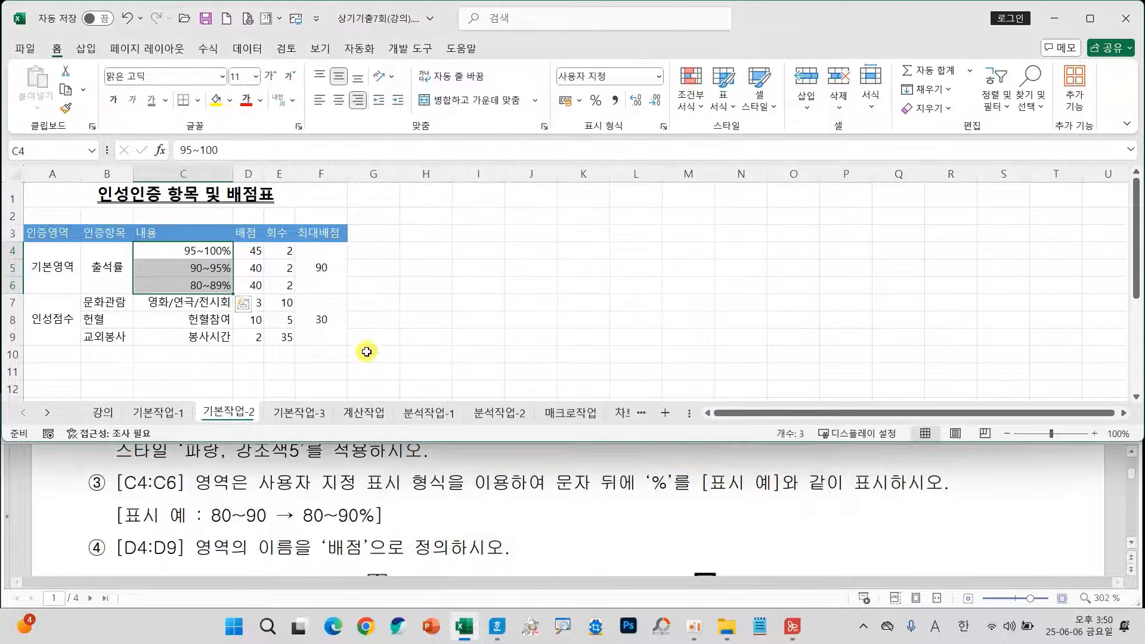
pyautogui.click(338, 328)
# Define the name 배점 for the range D4:D9 and reselect the range to check the name.
pyautogui.click(248, 248)
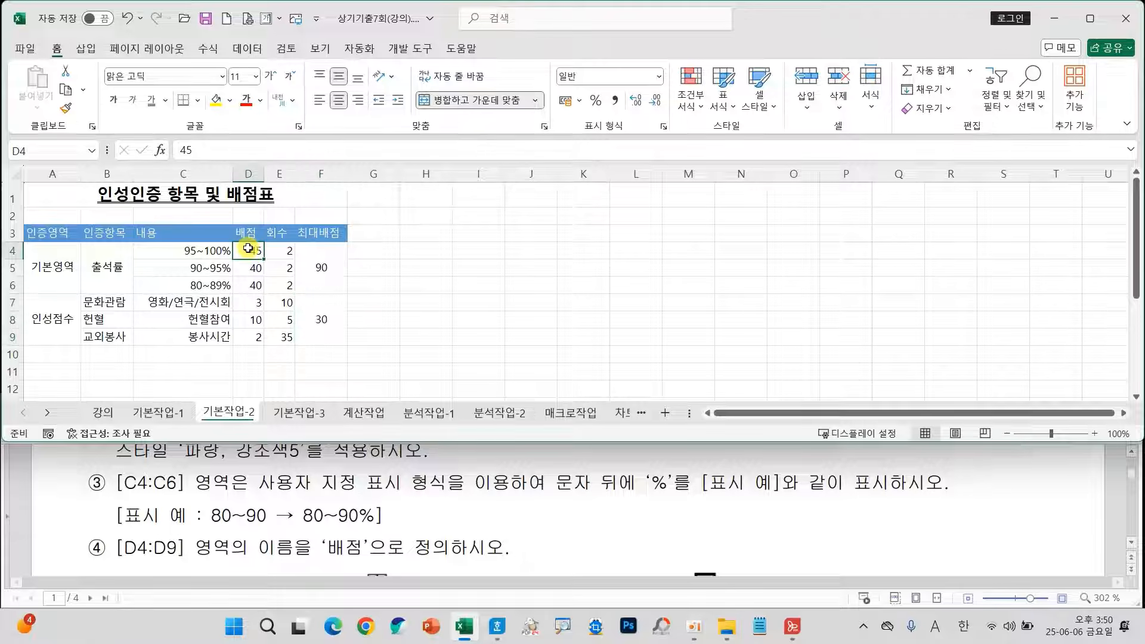
pyautogui.moveTo(248, 248); pyautogui.dragTo(245, 341)
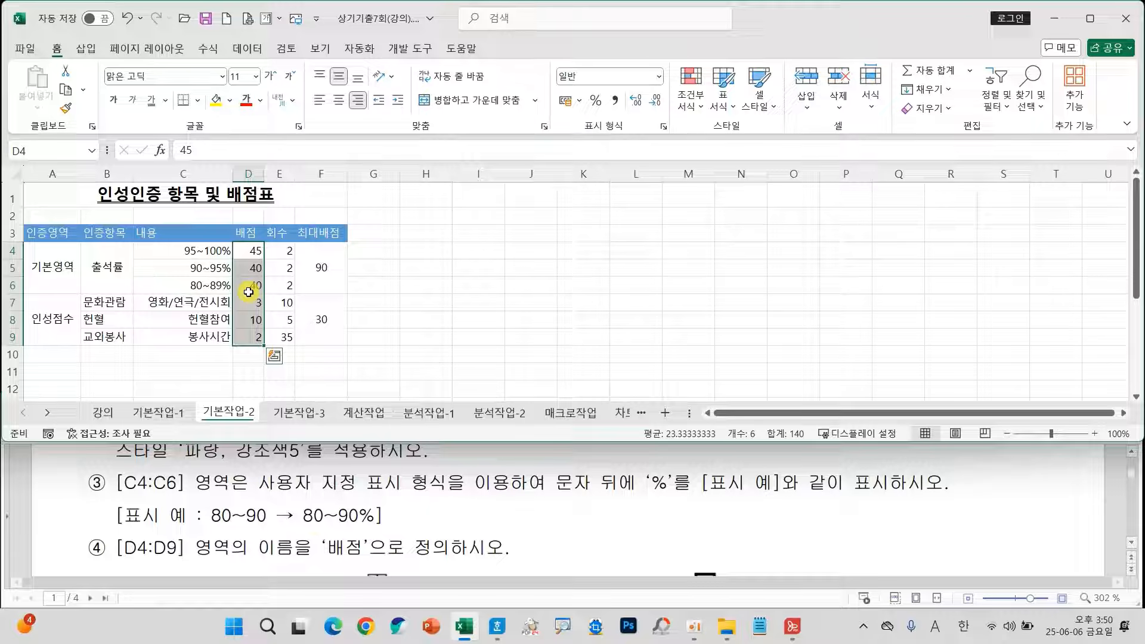
pyautogui.moveTo(247, 294)
pyautogui.mouseDown()
pyautogui.moveTo(179, 280)
pyautogui.moveTo(36, 152)
pyautogui.moveTo(27, 194)
pyautogui.moveTo(35, 150)
pyautogui.moveTo(76, 151)
pyautogui.mouseUp()
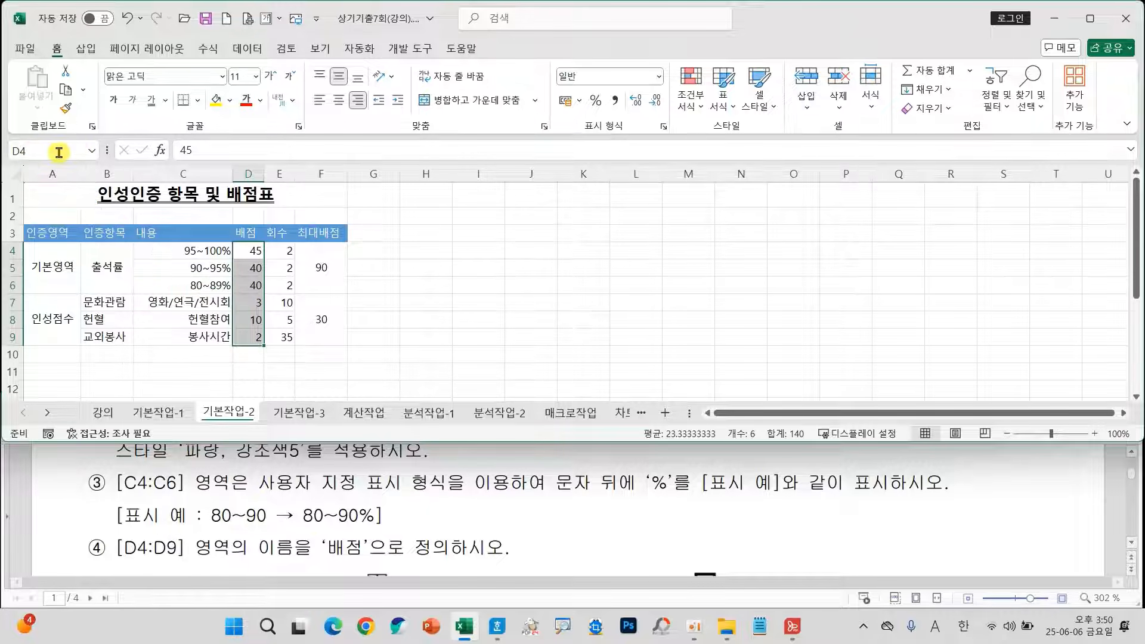
pyautogui.click(54, 153)
pyautogui.write('QO')
pyautogui.click(305, 312)
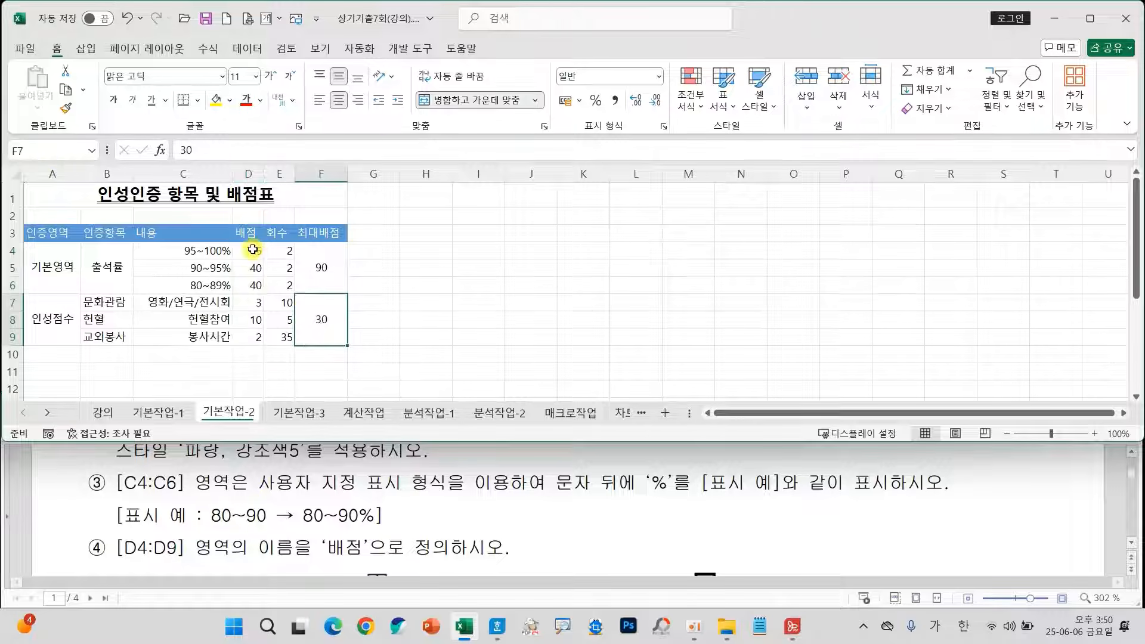
pyautogui.moveTo(248, 249); pyautogui.dragTo(247, 335)
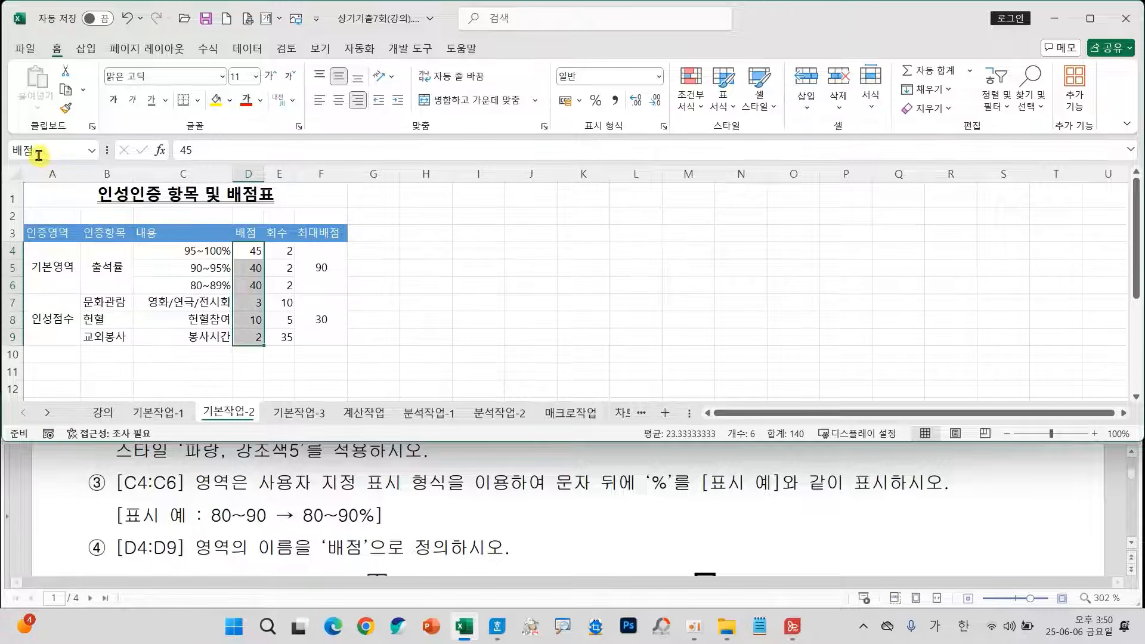
pyautogui.click(357, 314)
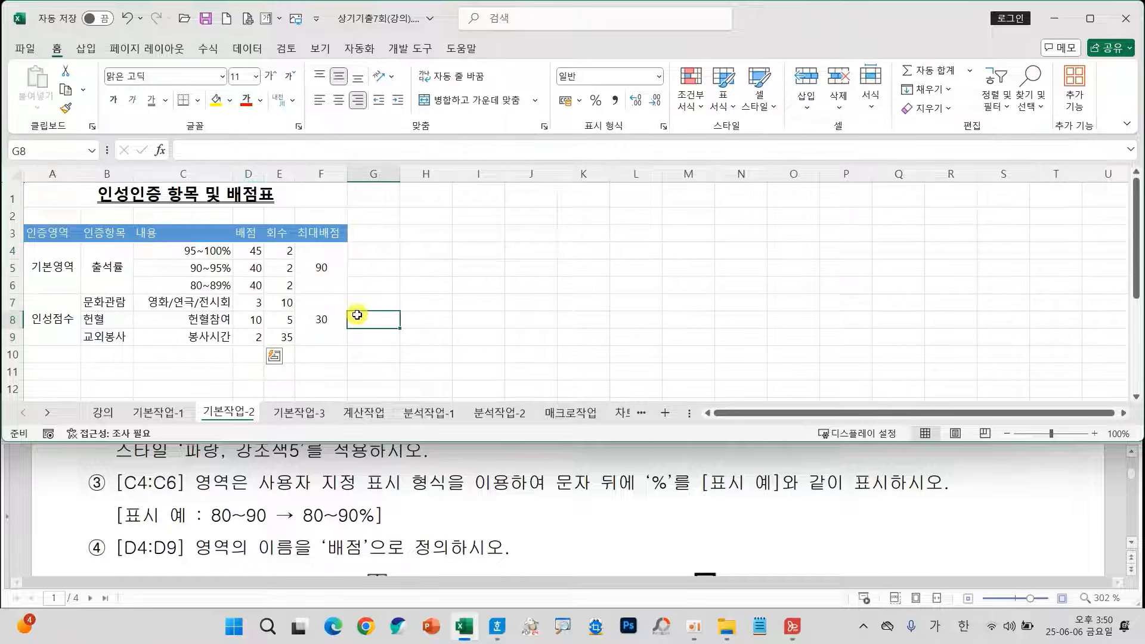
# Apply 모든 테두리 and 굵은 바깥쪽 테두리 to the table range A3:F9.
pyautogui.scroll(-1, 451, 534)
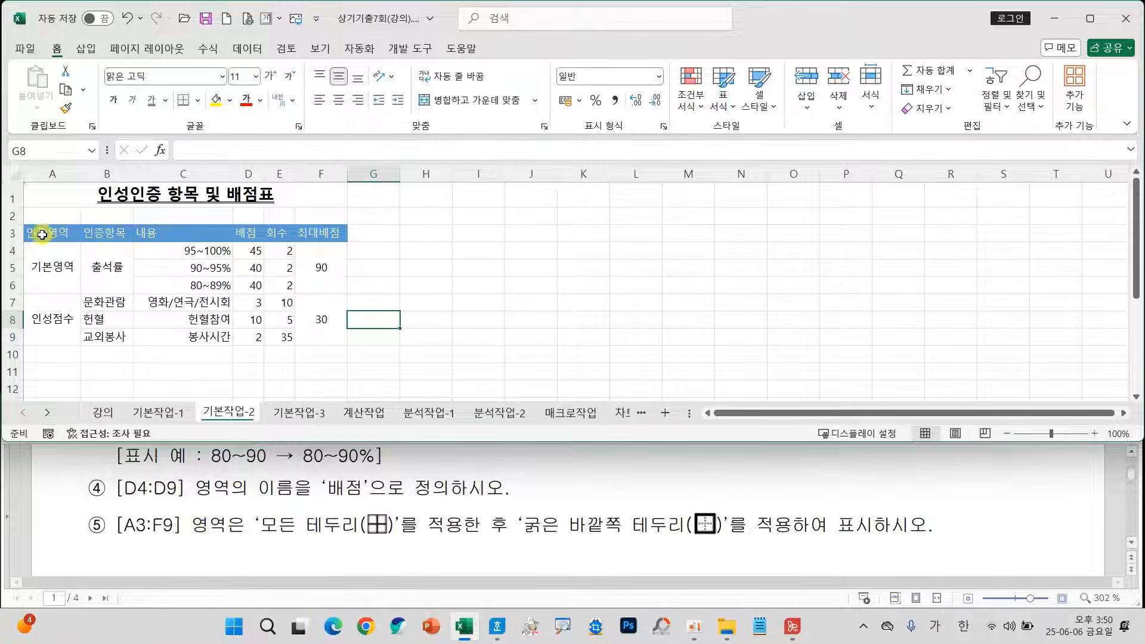
pyautogui.moveTo(45, 233); pyautogui.dragTo(307, 323)
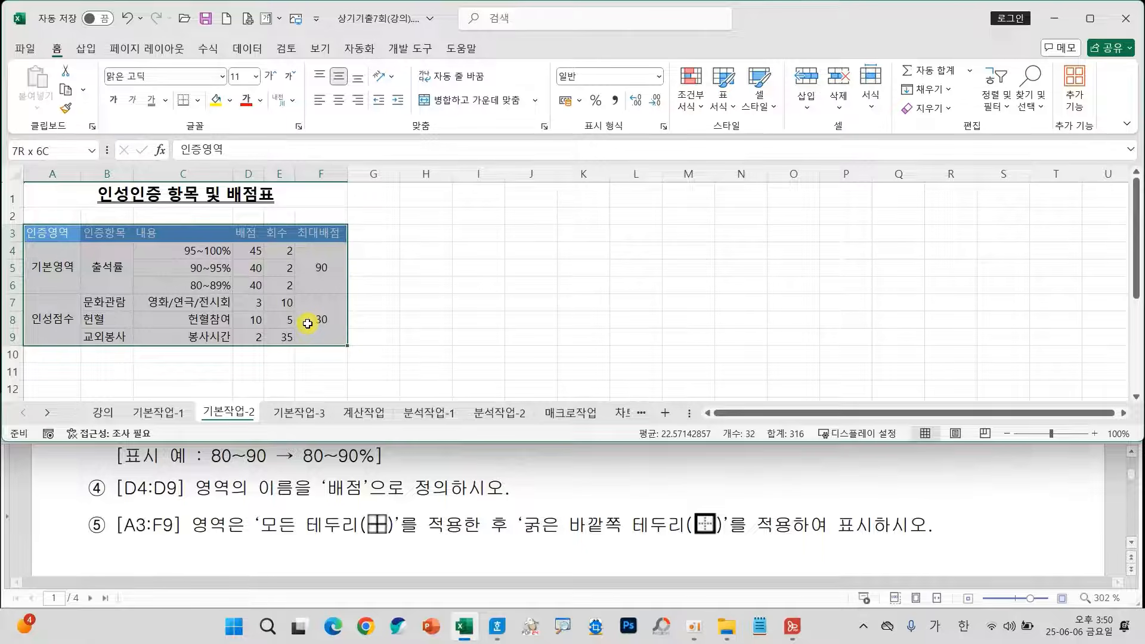
pyautogui.click(197, 101)
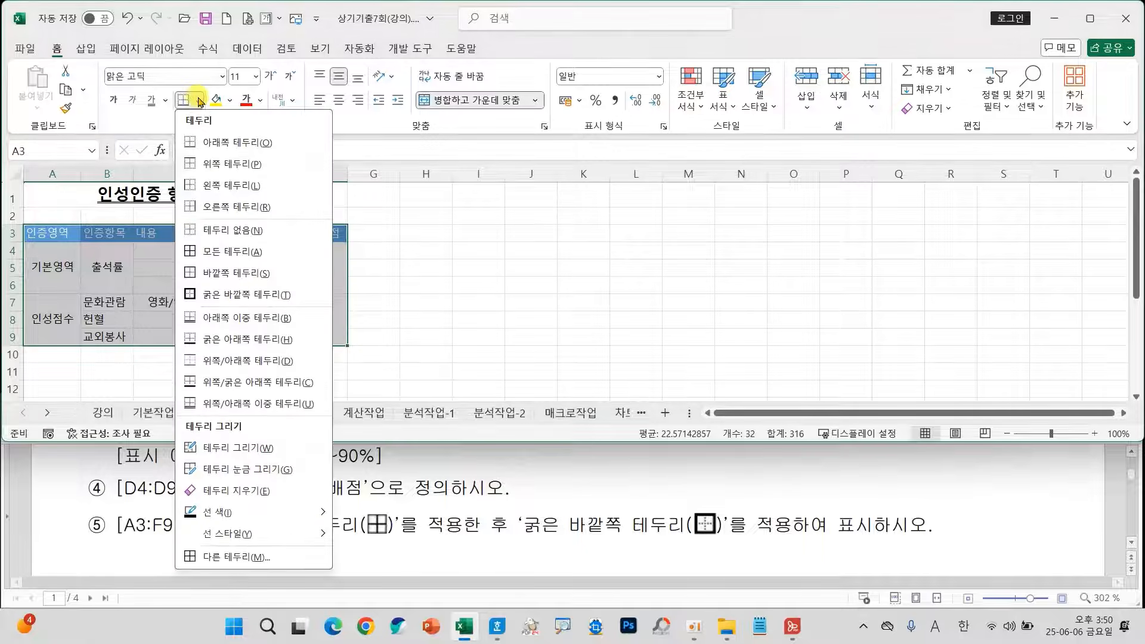
pyautogui.click(219, 253)
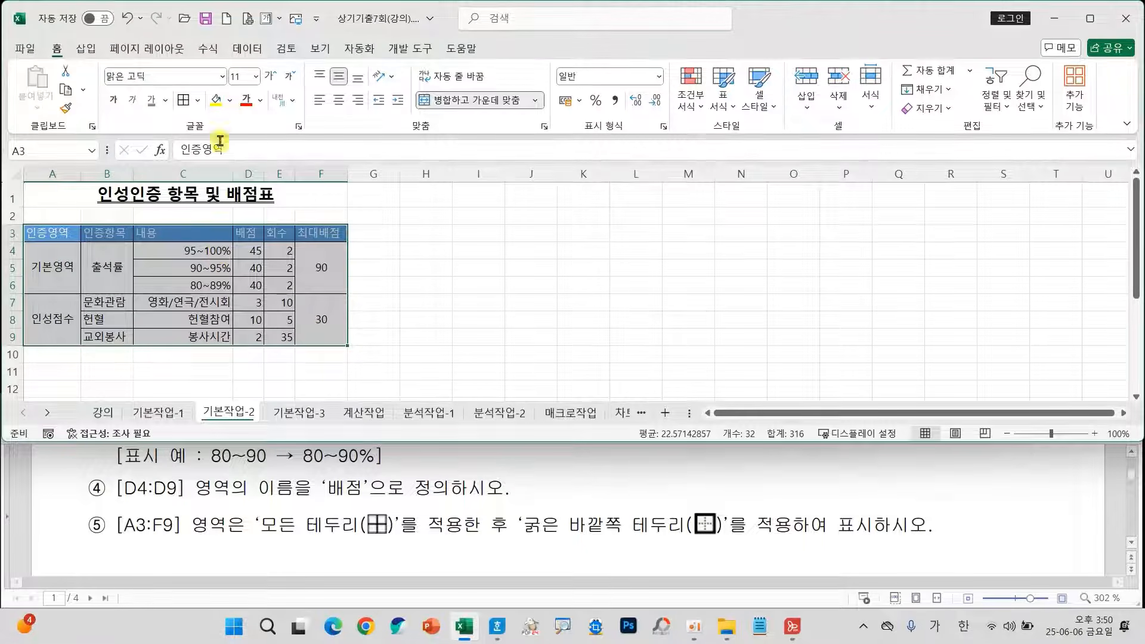
pyautogui.click(197, 101)
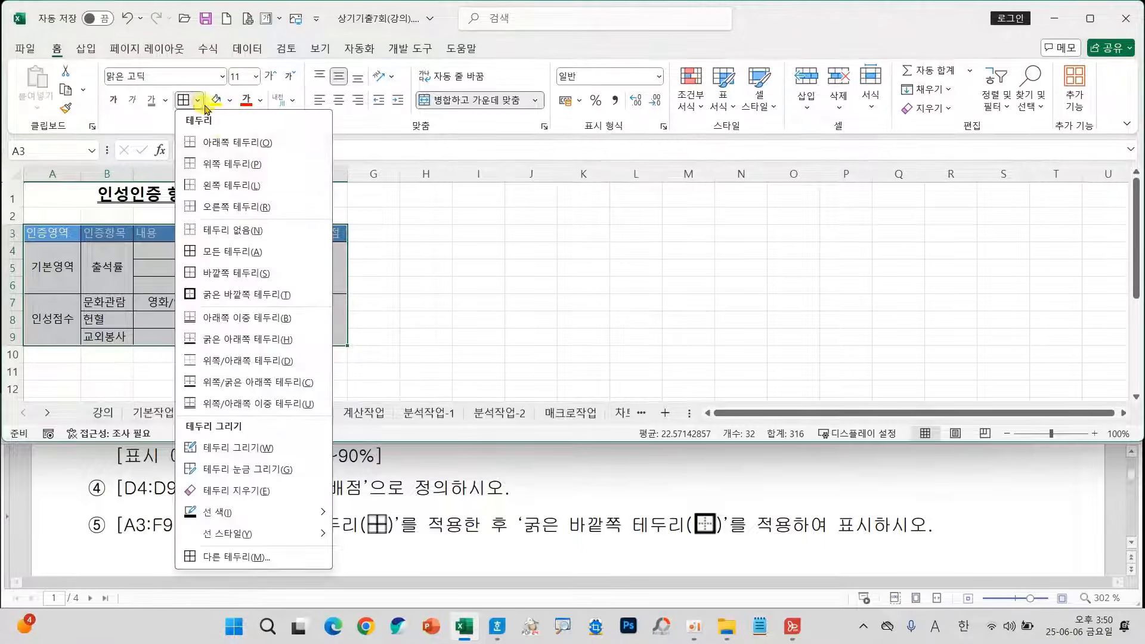
pyautogui.click(228, 296)
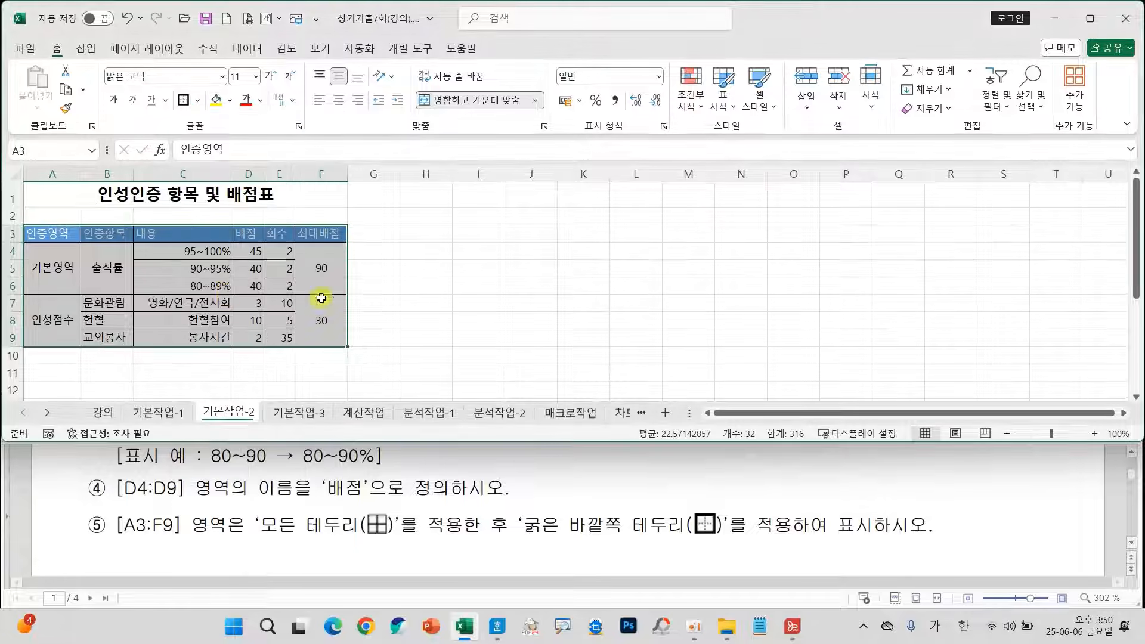
pyautogui.click(530, 311)
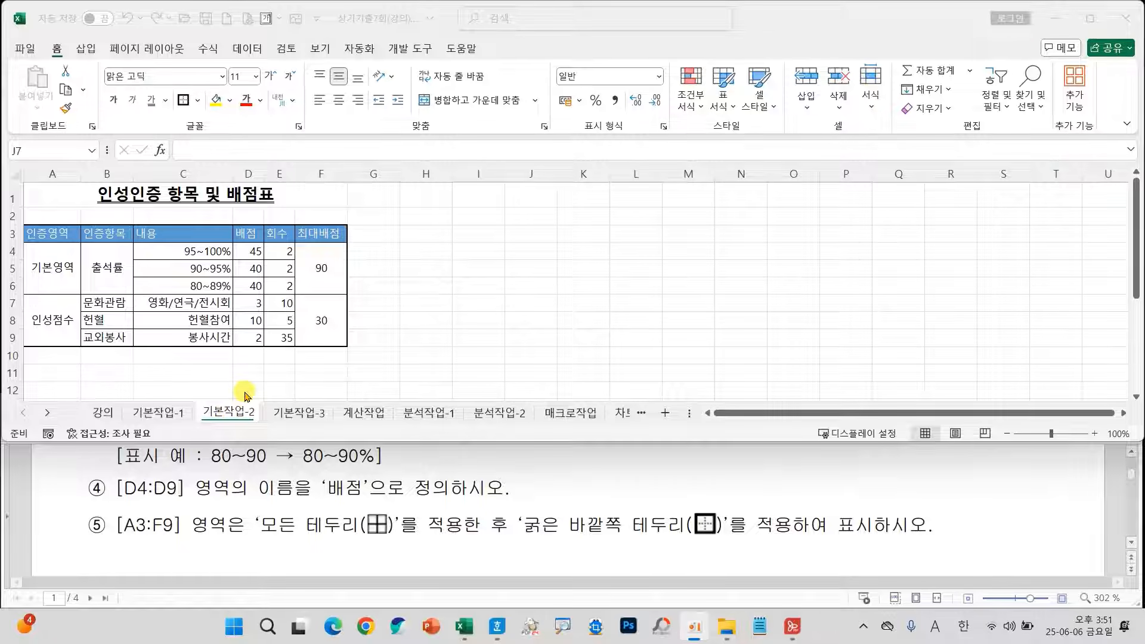
# On the 기본작업-3 sheet, select A4:H18 and review the conditional formatting instruction in the task document.
pyautogui.click(292, 416)
pyautogui.scroll(-5, 442, 522)
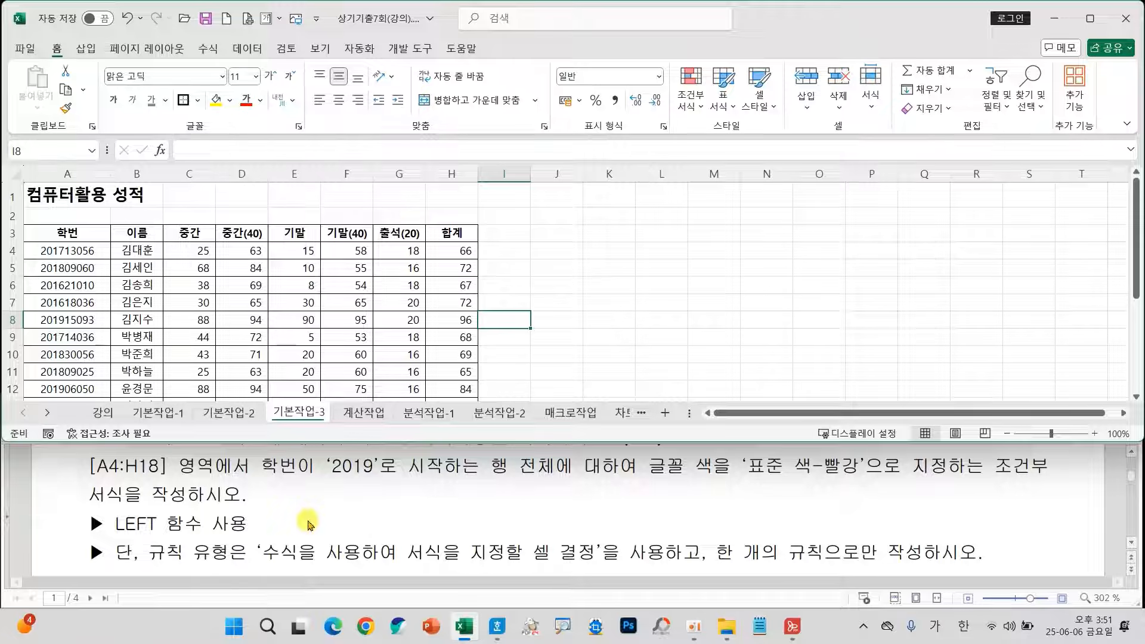
pyautogui.moveTo(62, 250); pyautogui.dragTo(439, 361)
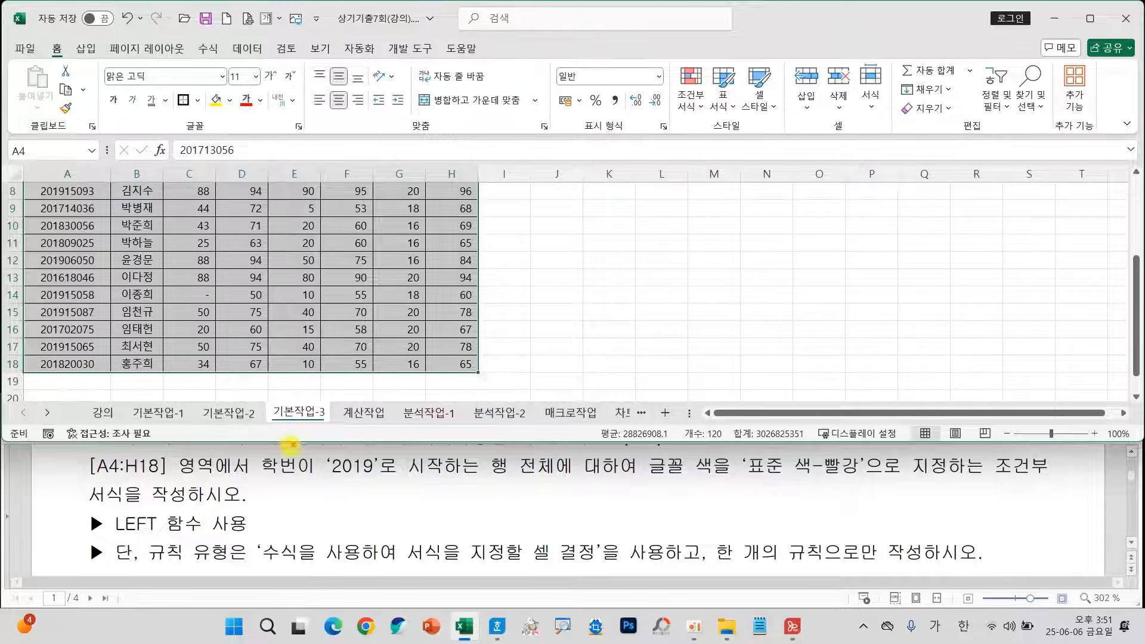
pyautogui.moveTo(261, 449)
pyautogui.mouseDown()
pyautogui.moveTo(284, 462)
pyautogui.moveTo(449, 480)
pyautogui.moveTo(900, 481)
pyautogui.mouseUp()
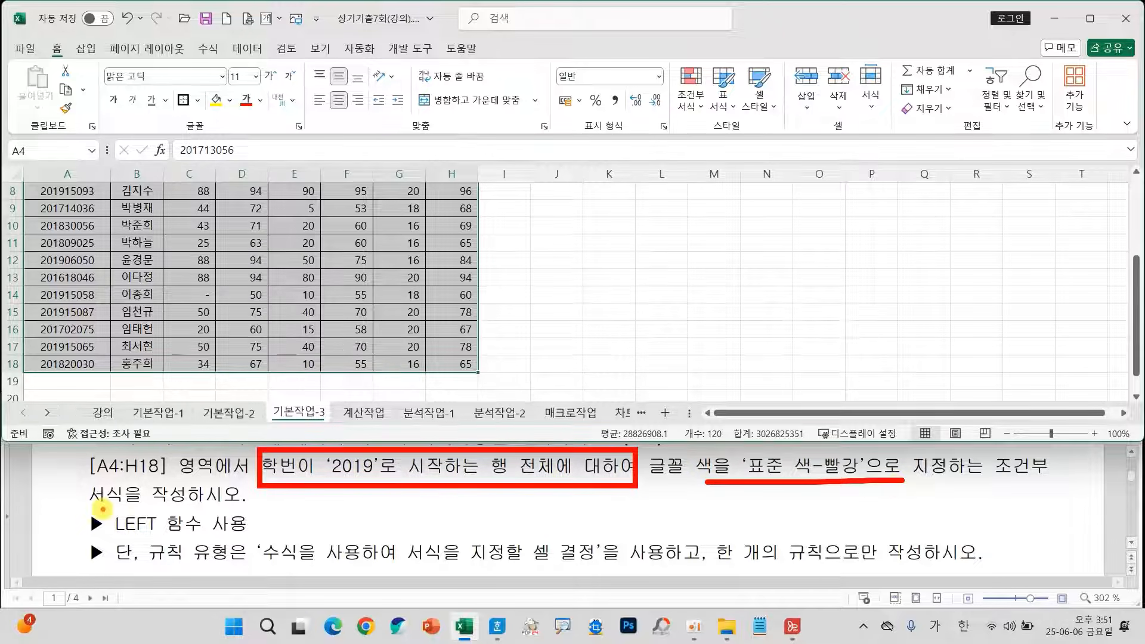
pyautogui.moveTo(101, 509); pyautogui.dragTo(184, 544)
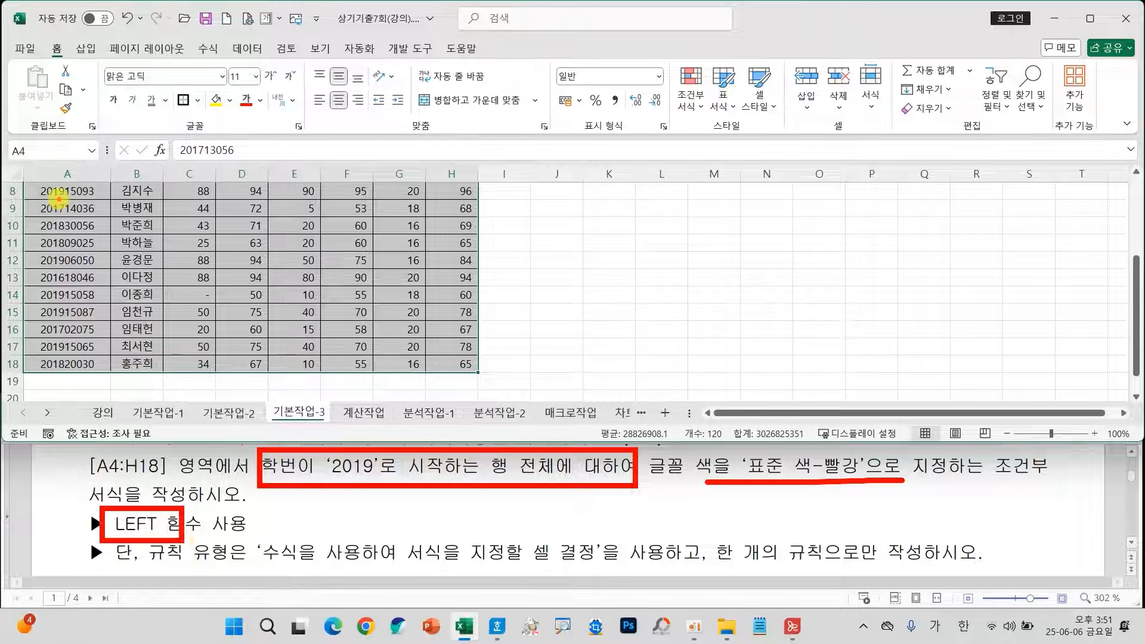
pyautogui.moveTo(64, 194); pyautogui.dragTo(34, 194)
pyautogui.moveTo(62, 267); pyautogui.dragTo(37, 267)
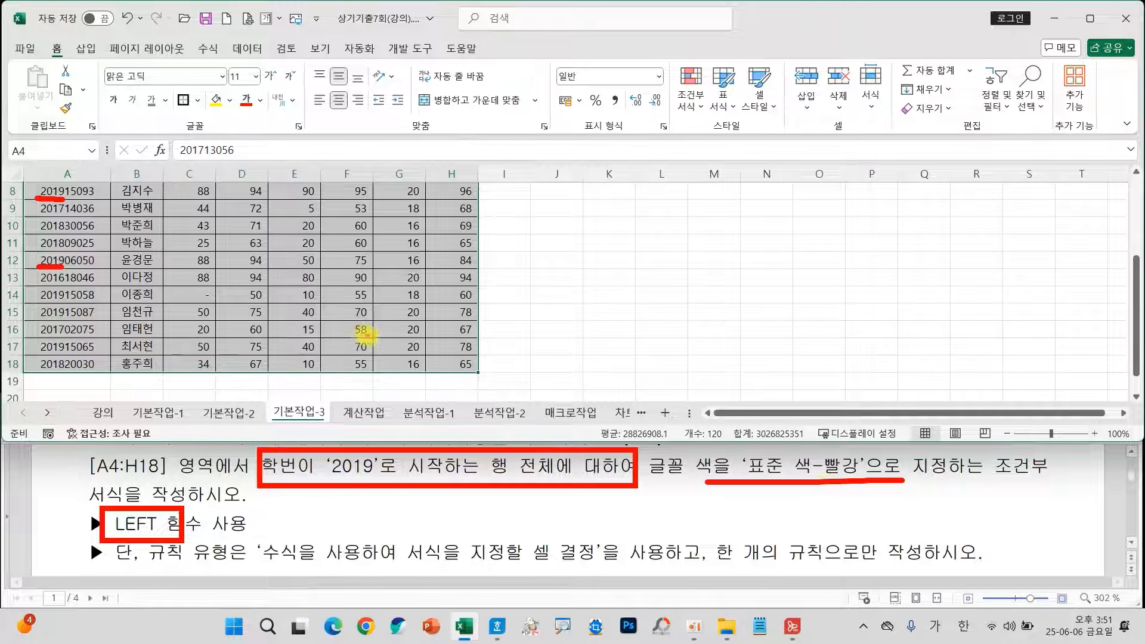
pyautogui.press('Escape')
# Create a new conditional formatting rule for the selected range with the rule type 수식을 사용하여 서식을 지정할 셀 결정.
pyautogui.click(691, 98)
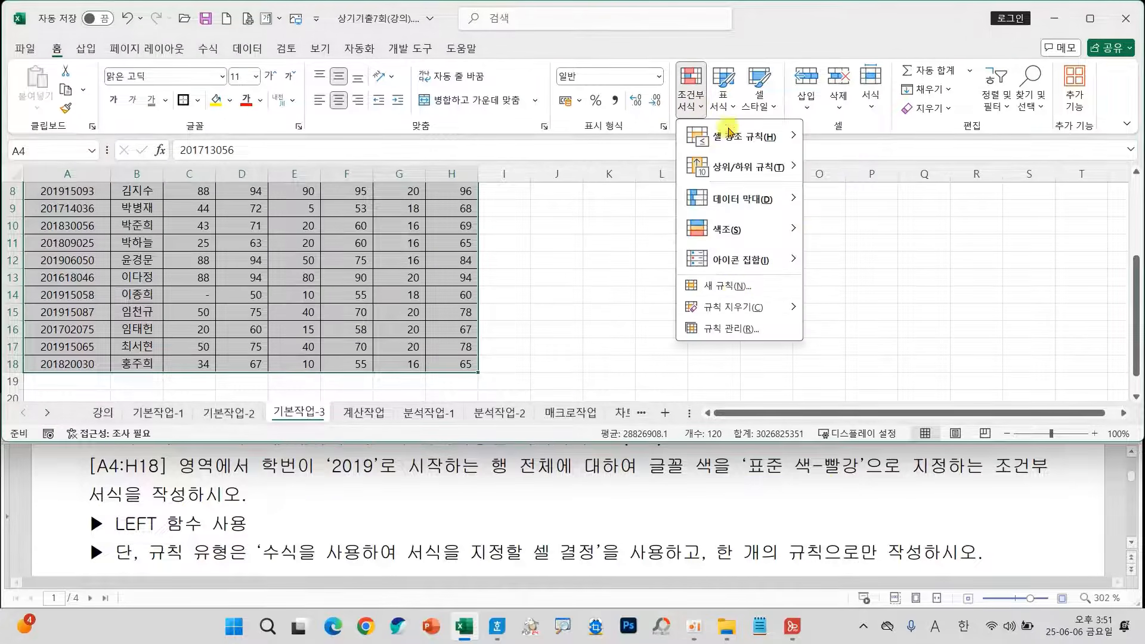
pyautogui.click(727, 289)
pyautogui.moveTo(740, 152); pyautogui.dragTo(336, 51)
pyautogui.click(370, 197)
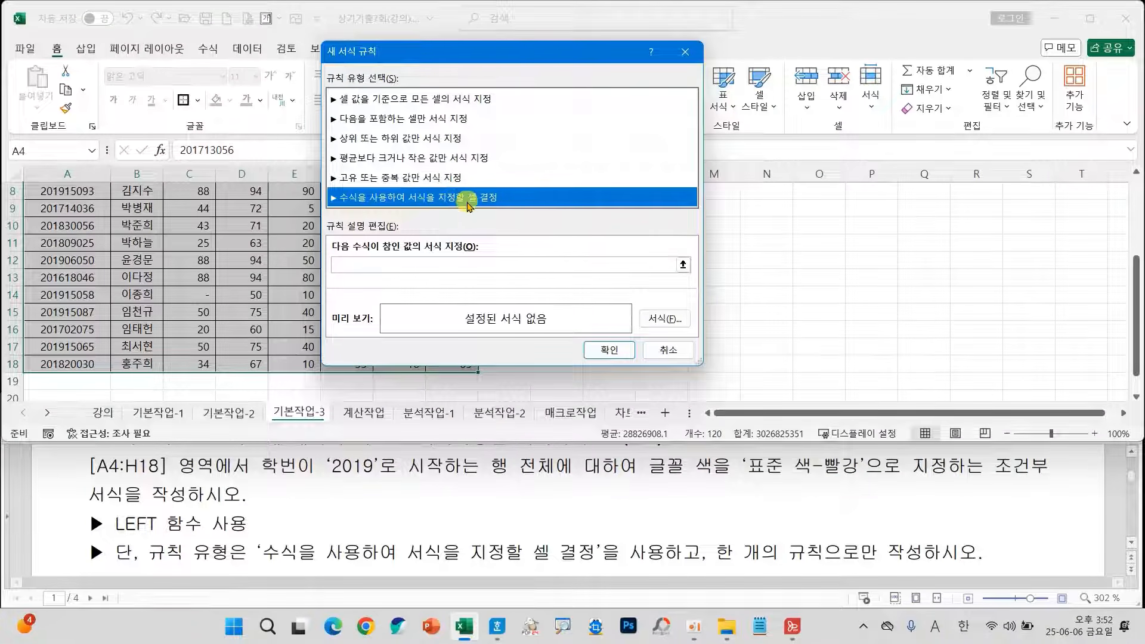
# Enter the rule formula =LEFT($A4,4)="2019" to match student numbers starting with 2019.
pyautogui.click(396, 267)
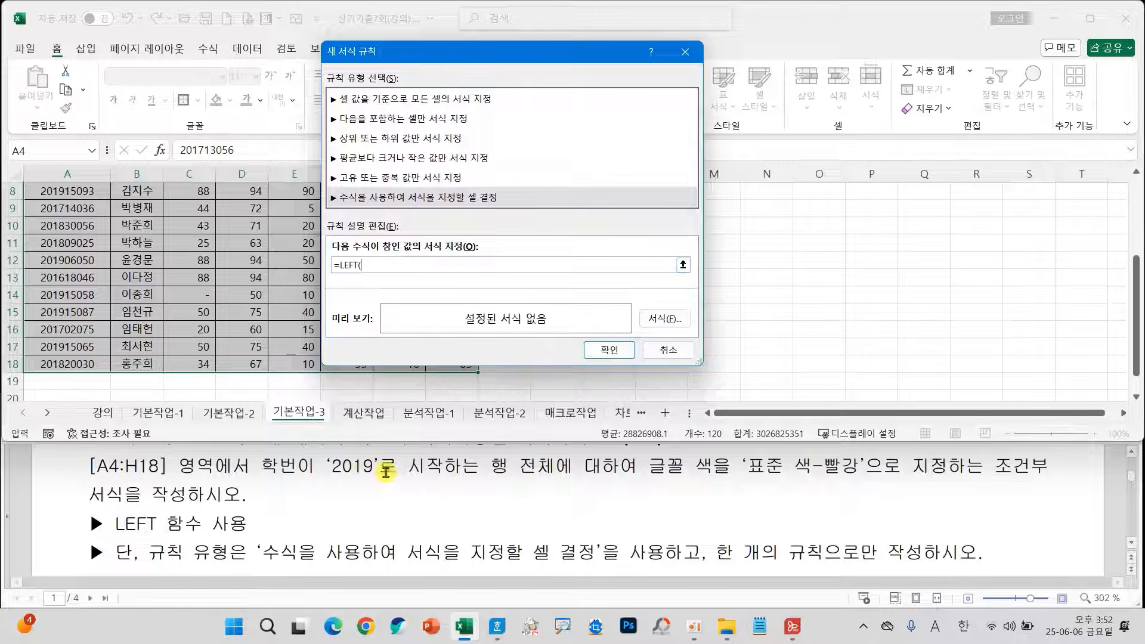
pyautogui.scroll(2, 205, 365)
pyautogui.scroll(1, 205, 365)
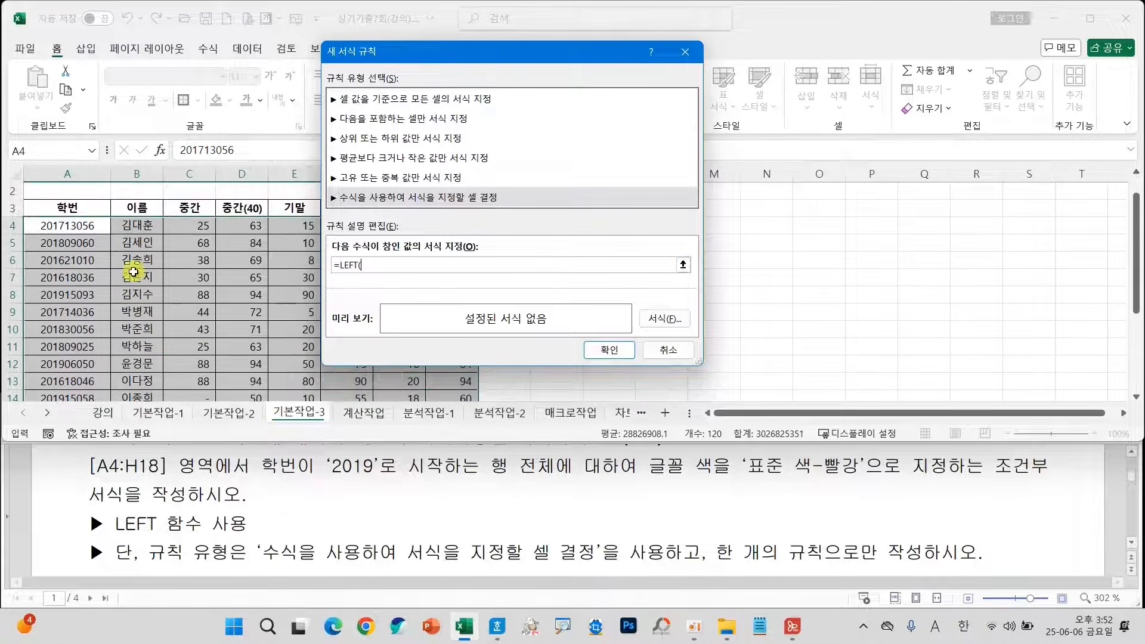
pyautogui.click(83, 227)
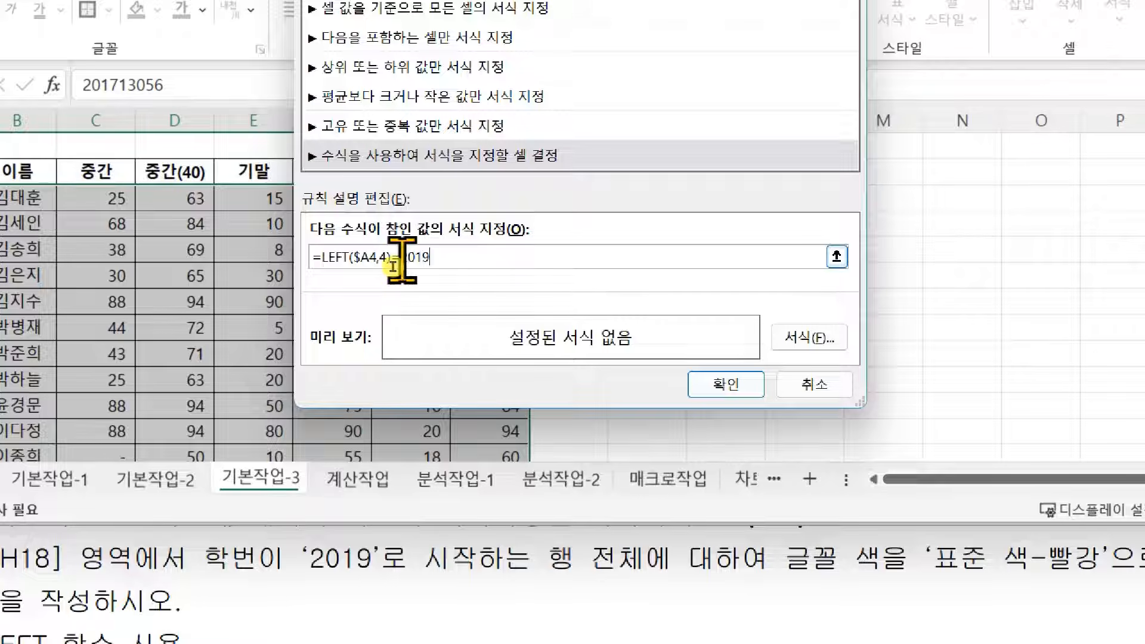
pyautogui.press('Right')
pyautogui.press('Right')
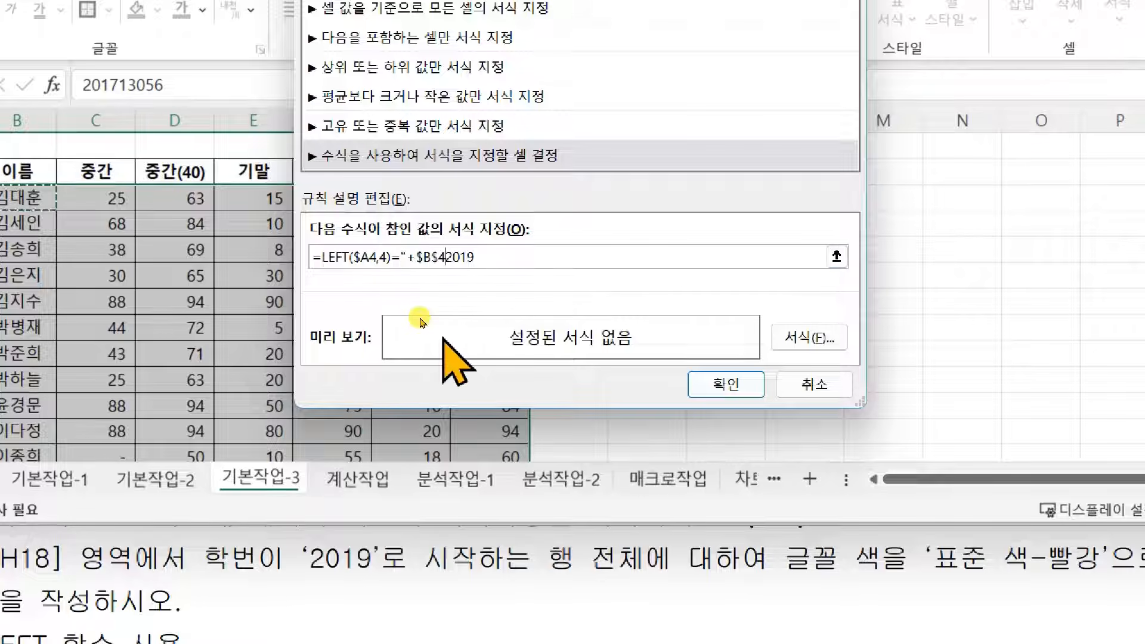
pyautogui.press('BackSpace')
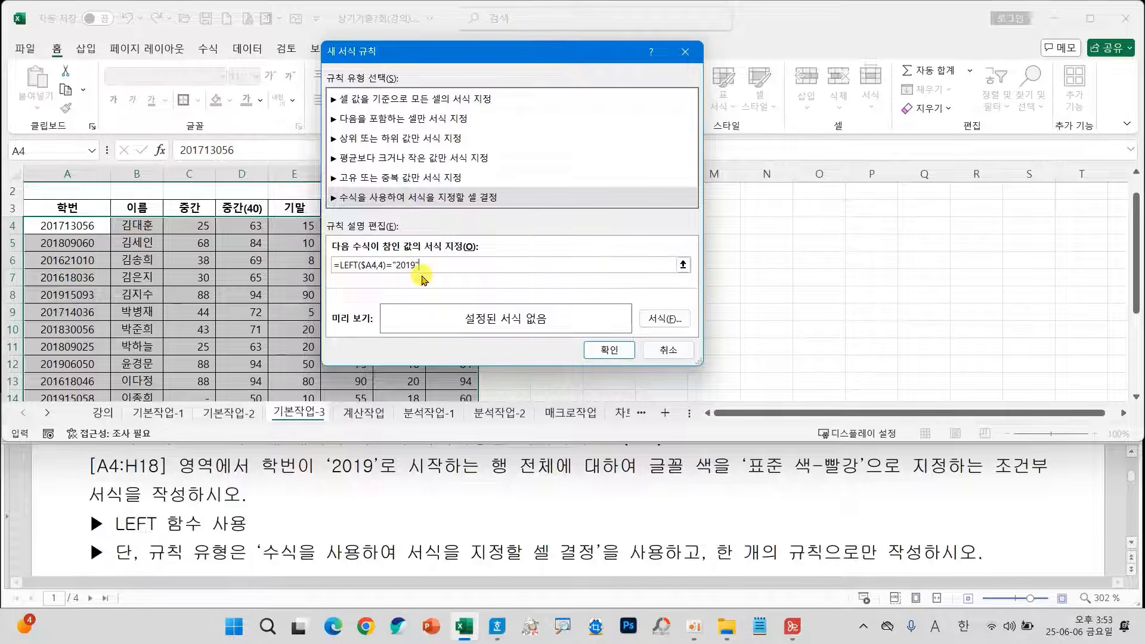
# Set the rule's font color to the standard red and apply the conditional formatting to the selected rows.
pyautogui.click(666, 320)
pyautogui.click(974, 244)
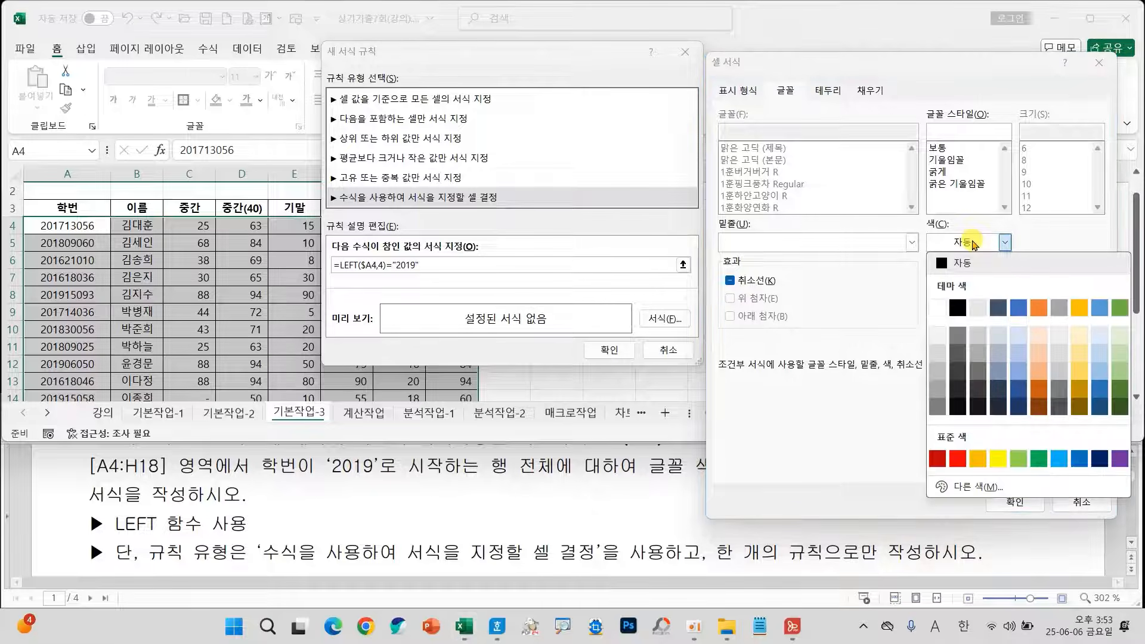
pyautogui.click(960, 459)
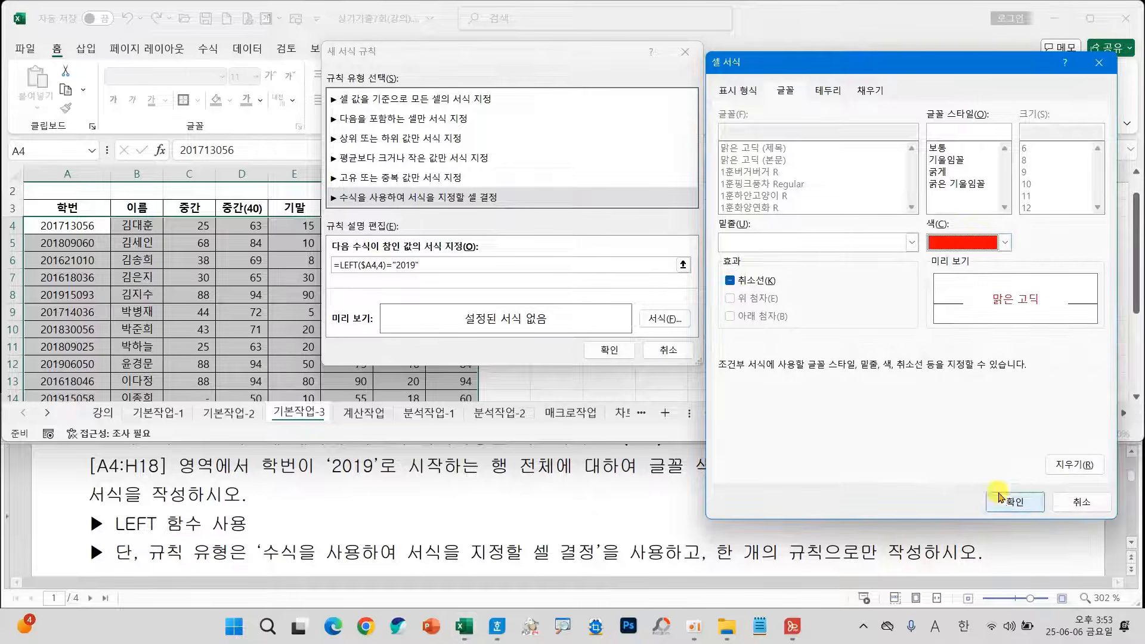
pyautogui.moveTo(808, 62); pyautogui.dragTo(342, 76)
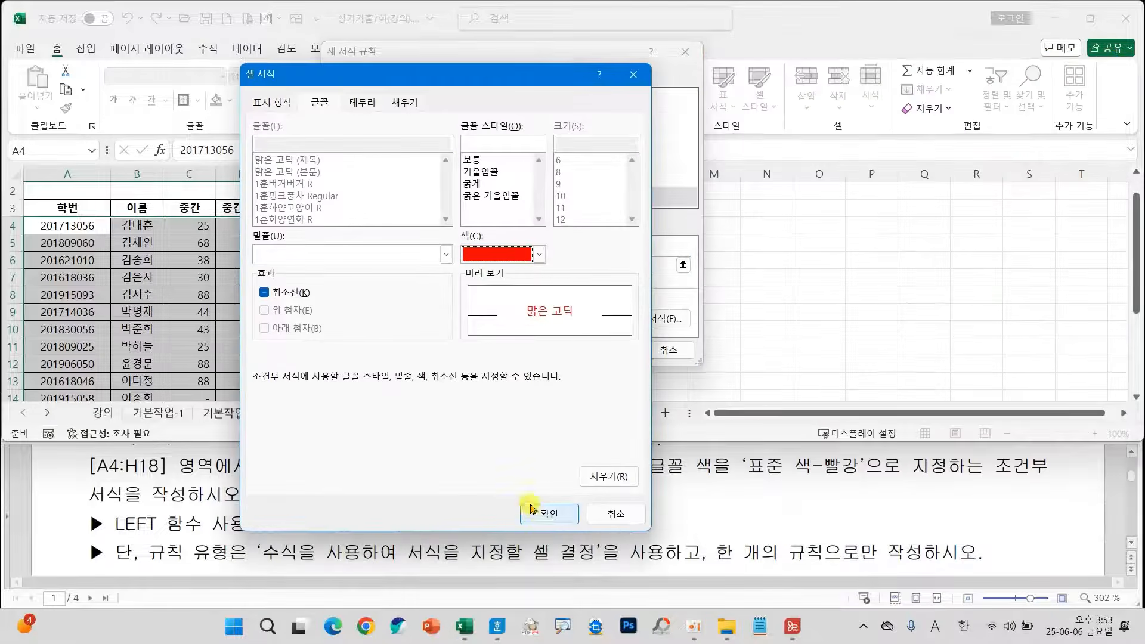
pyautogui.click(548, 513)
pyautogui.click(609, 351)
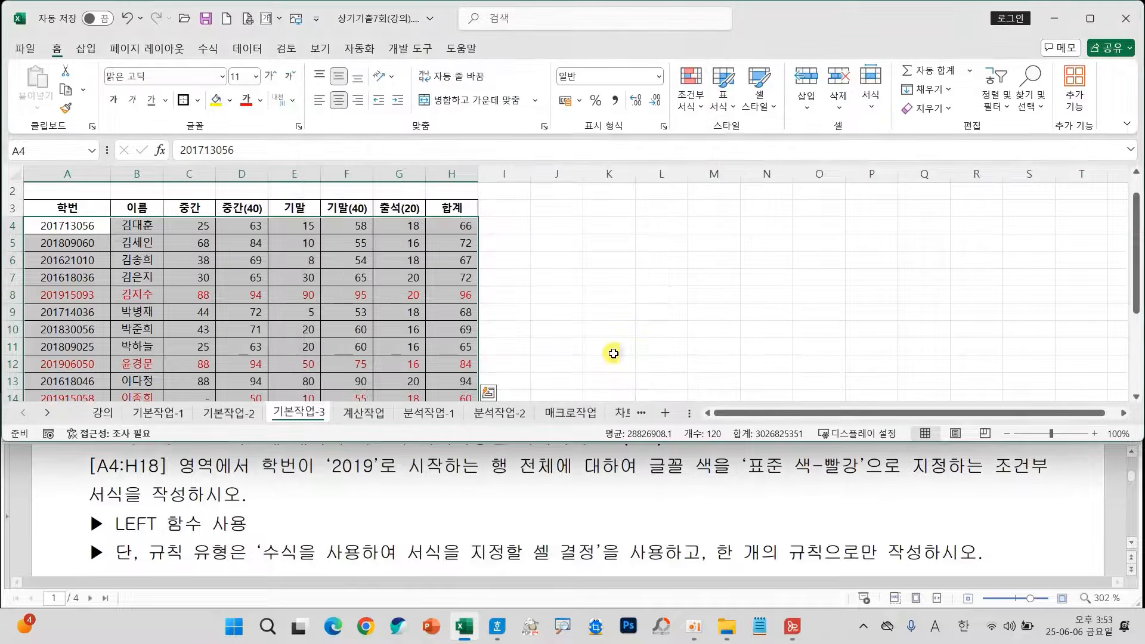
pyautogui.click(130, 329)
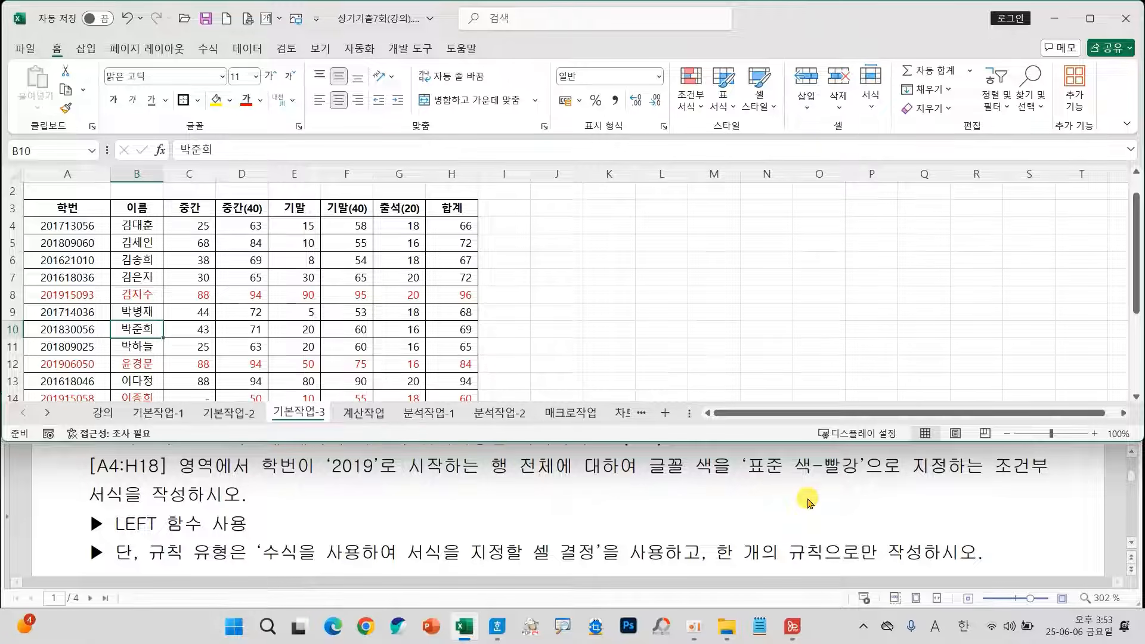
# Go to the 분석작업-1 sheet and bring up its 부분합 instructions in the task document.
pyautogui.click(431, 413)
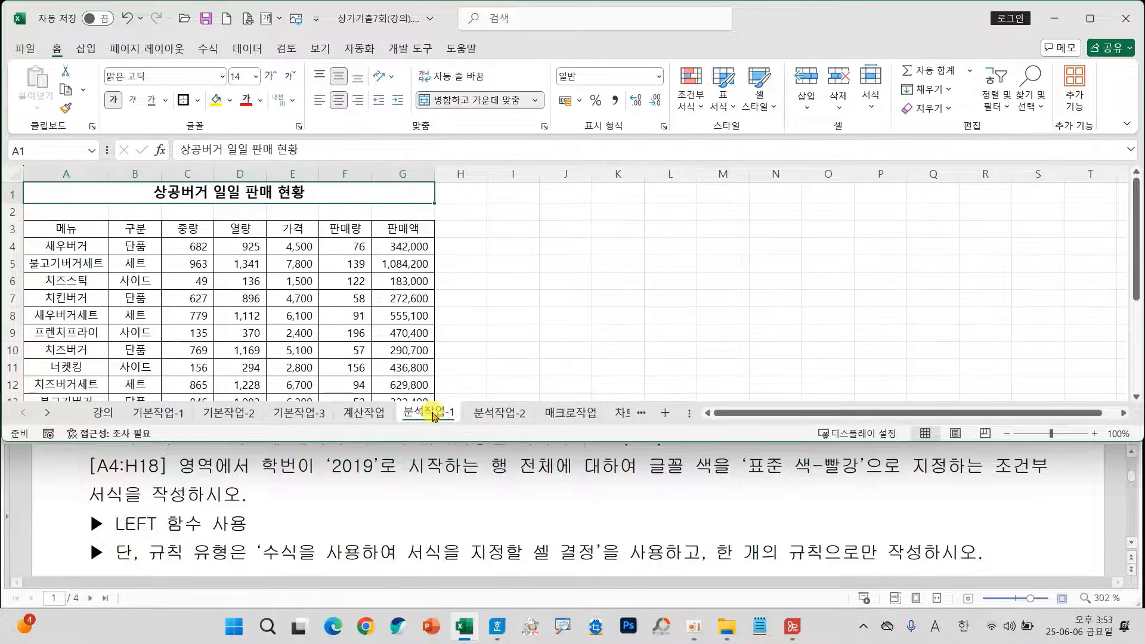
pyautogui.scroll(-5, 593, 516)
pyautogui.scroll(-10, 596, 518)
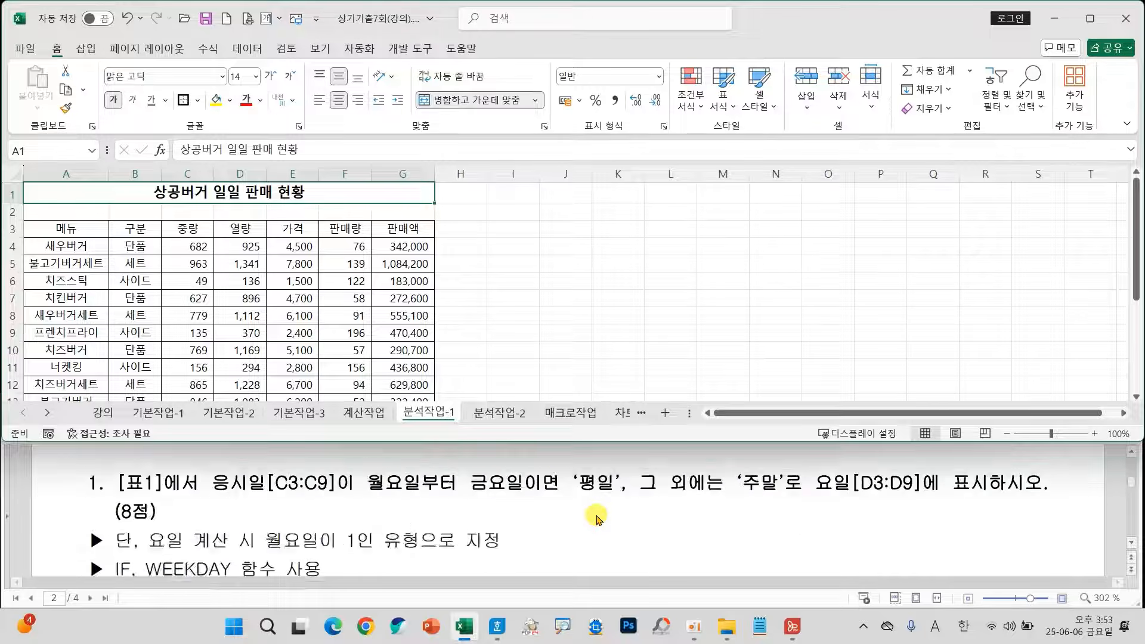
pyautogui.scroll(-5, 597, 518)
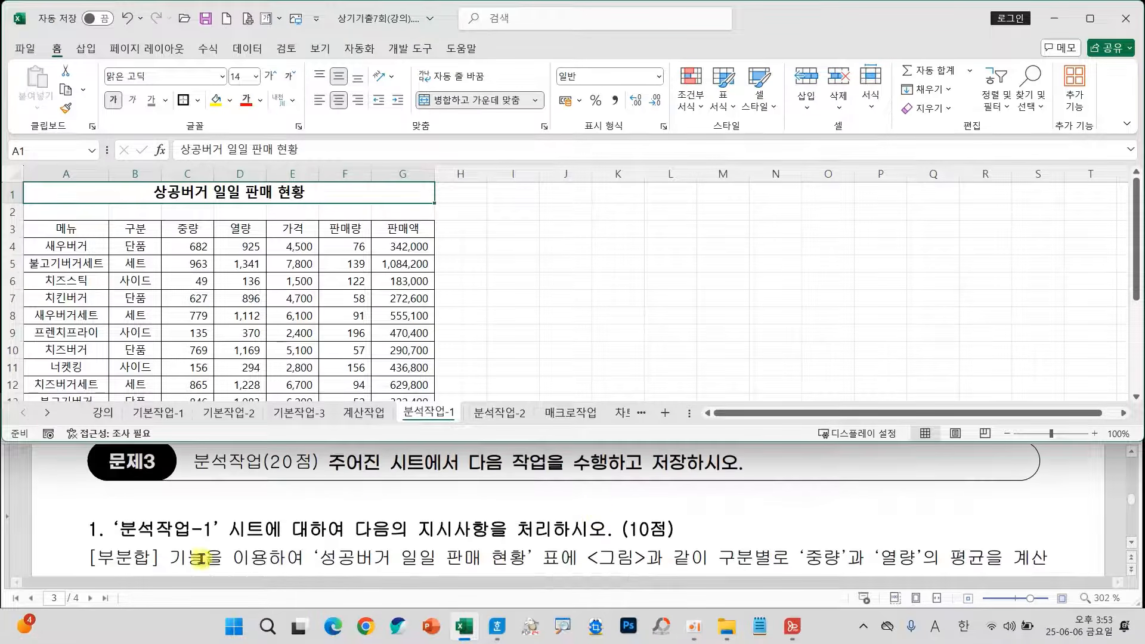
pyautogui.scroll(-1, 322, 503)
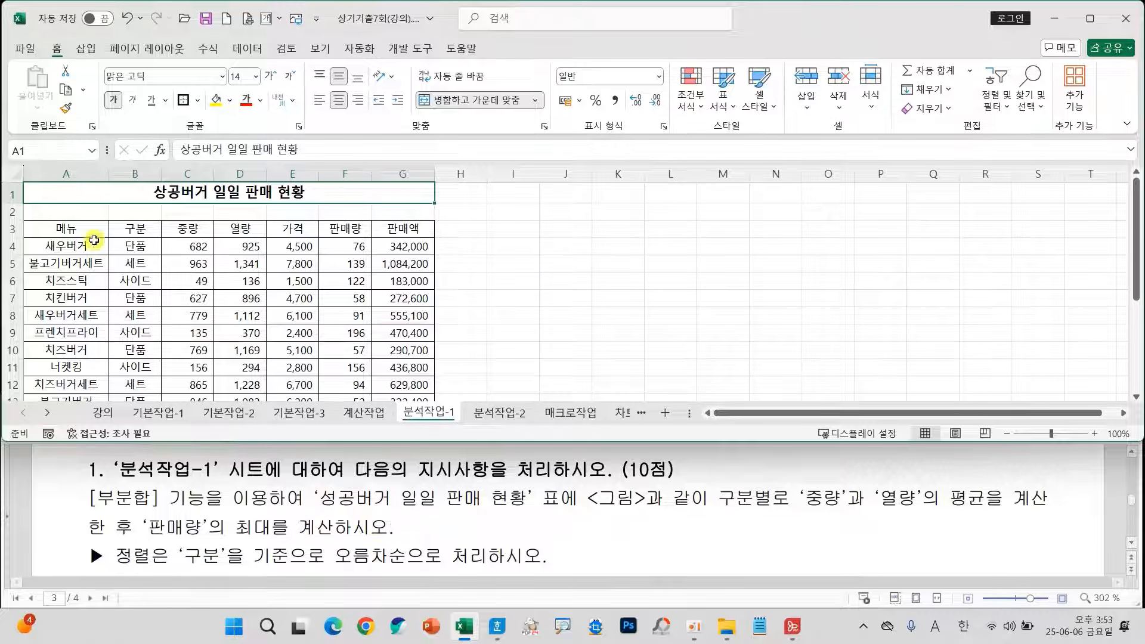
# Sort the table A3:G14 by 구분 in ascending order (오름차순), treating the first row as headers.
pyautogui.moveTo(53, 228); pyautogui.dragTo(412, 367)
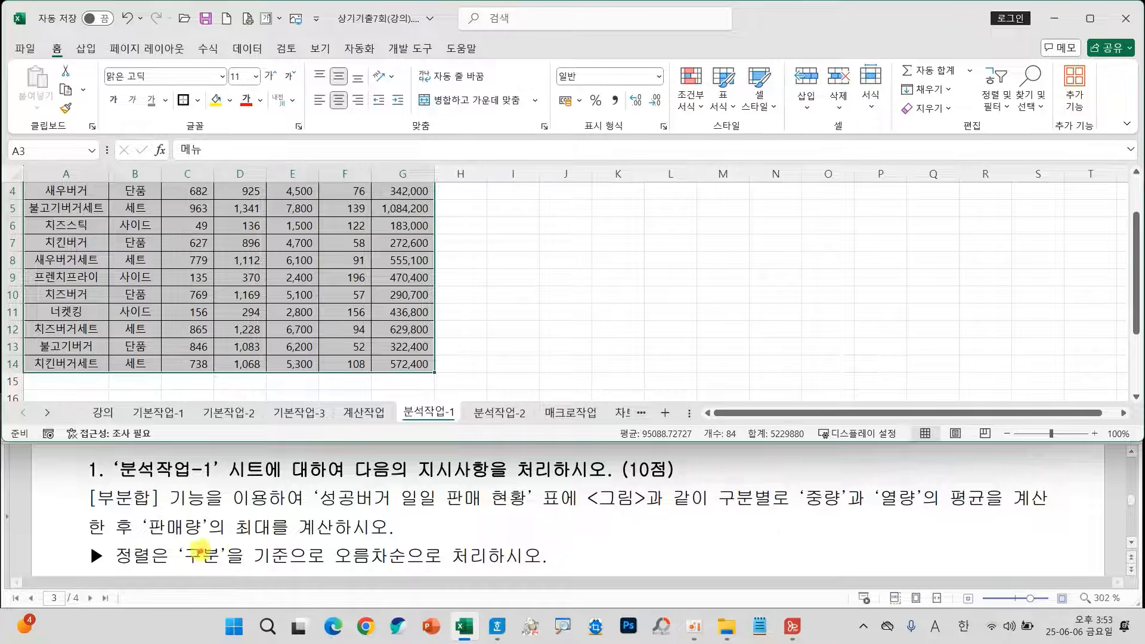
pyautogui.moveTo(131, 503)
pyautogui.mouseDown()
pyautogui.moveTo(137, 555)
pyautogui.moveTo(149, 525)
pyautogui.moveTo(243, 563)
pyautogui.moveTo(416, 574)
pyautogui.mouseUp()
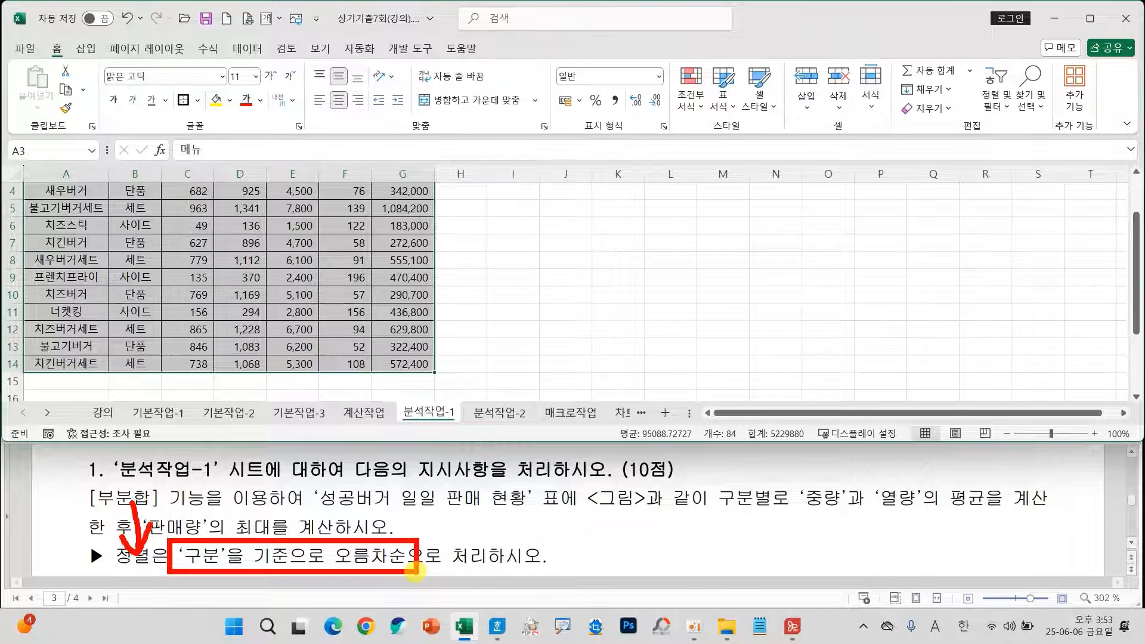
pyautogui.press('Escape')
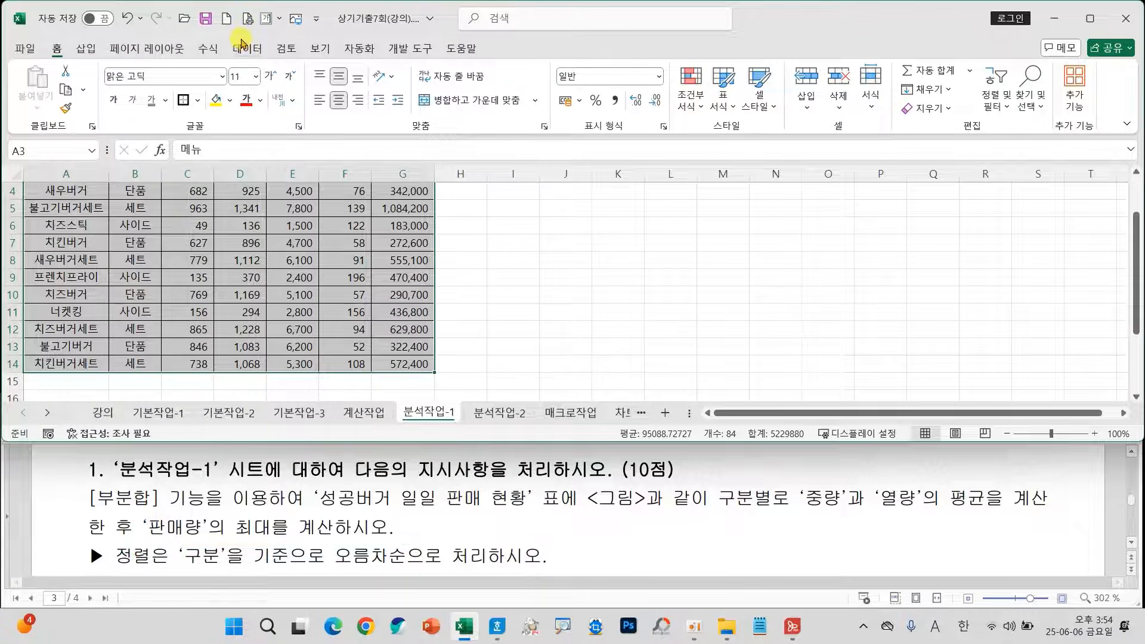
pyautogui.click(240, 48)
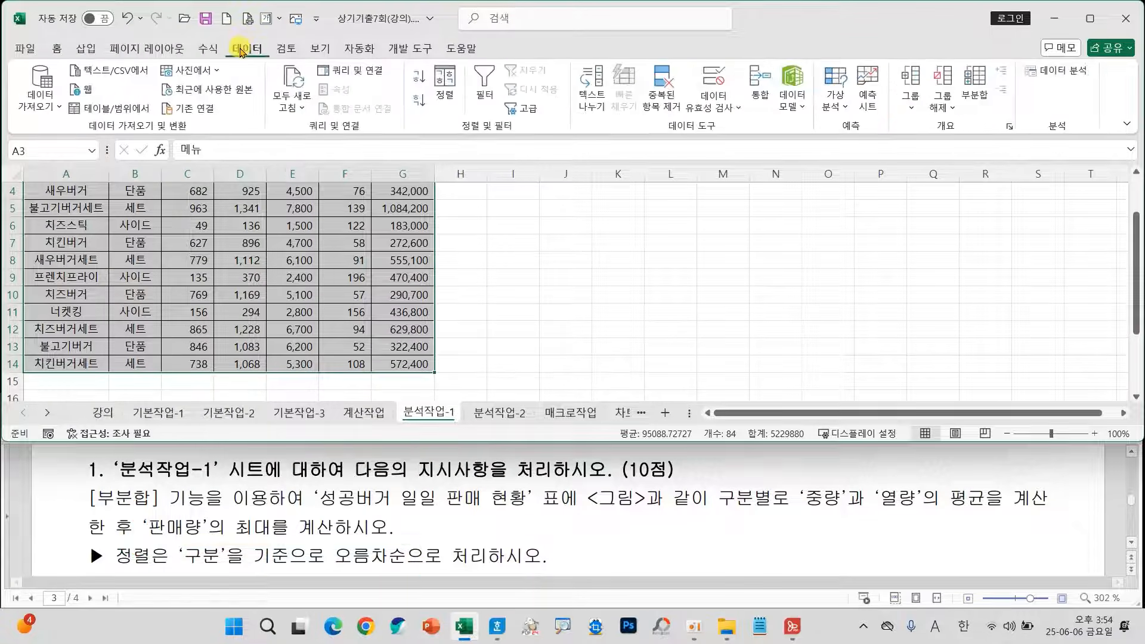
pyautogui.click(444, 87)
pyautogui.click(396, 159)
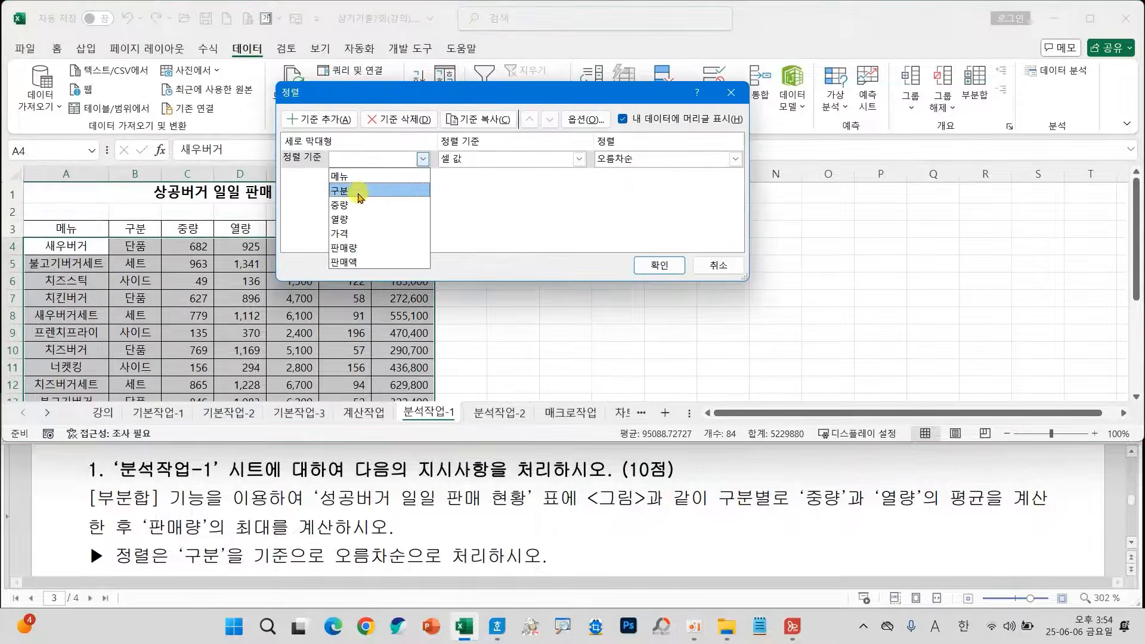
pyautogui.click(361, 188)
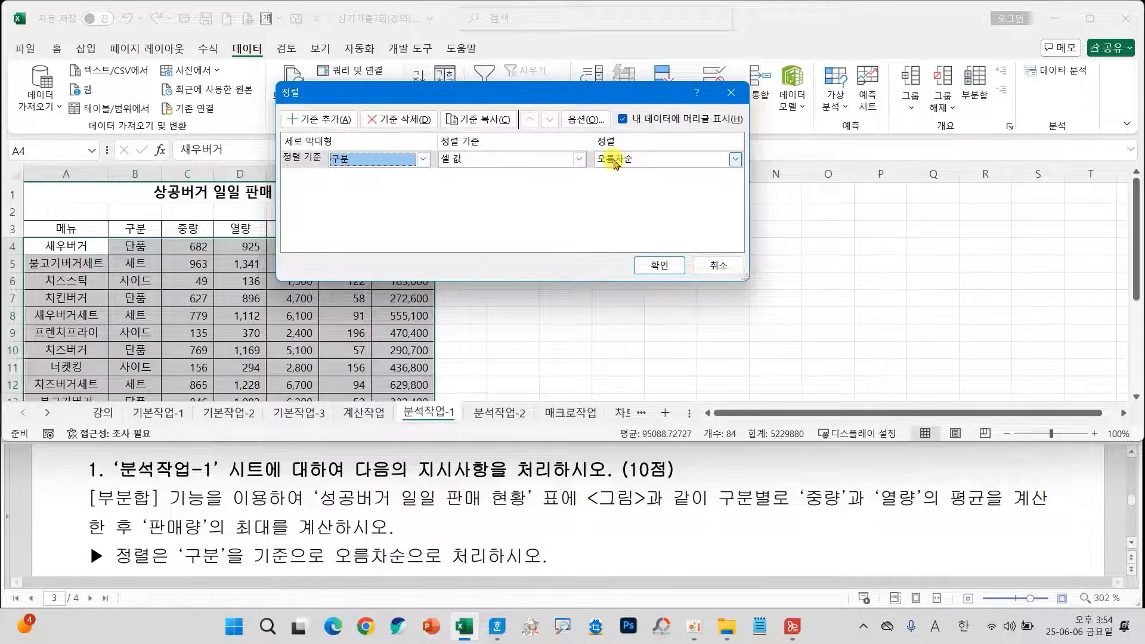
pyautogui.click(651, 264)
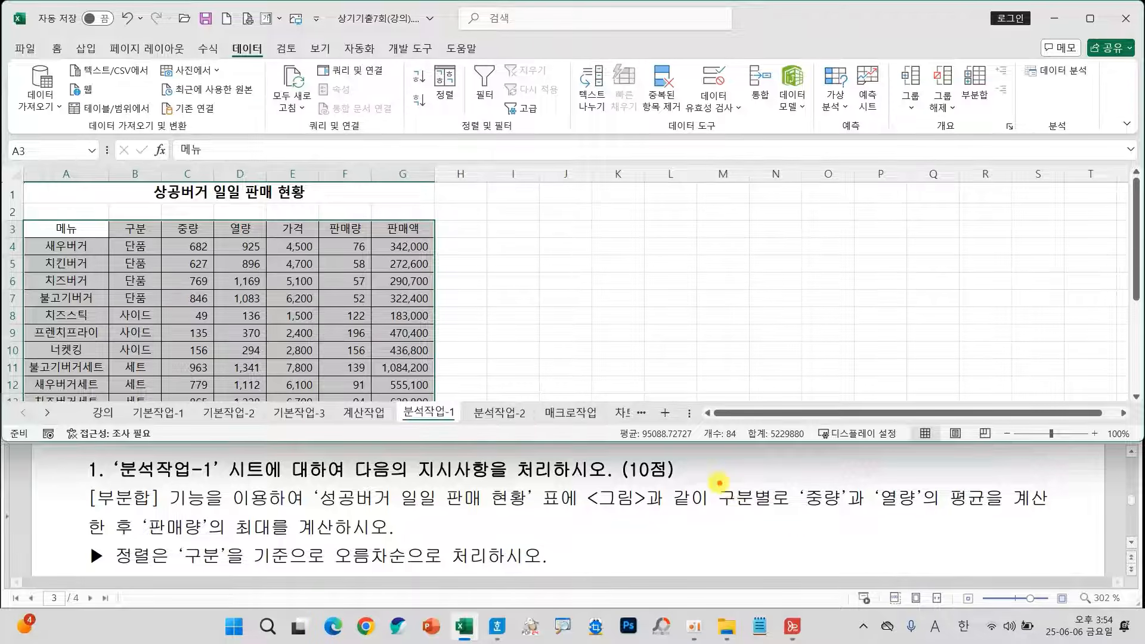
pyautogui.moveTo(719, 483)
pyautogui.mouseDown()
pyautogui.moveTo(820, 512)
pyautogui.moveTo(993, 515)
pyautogui.mouseUp()
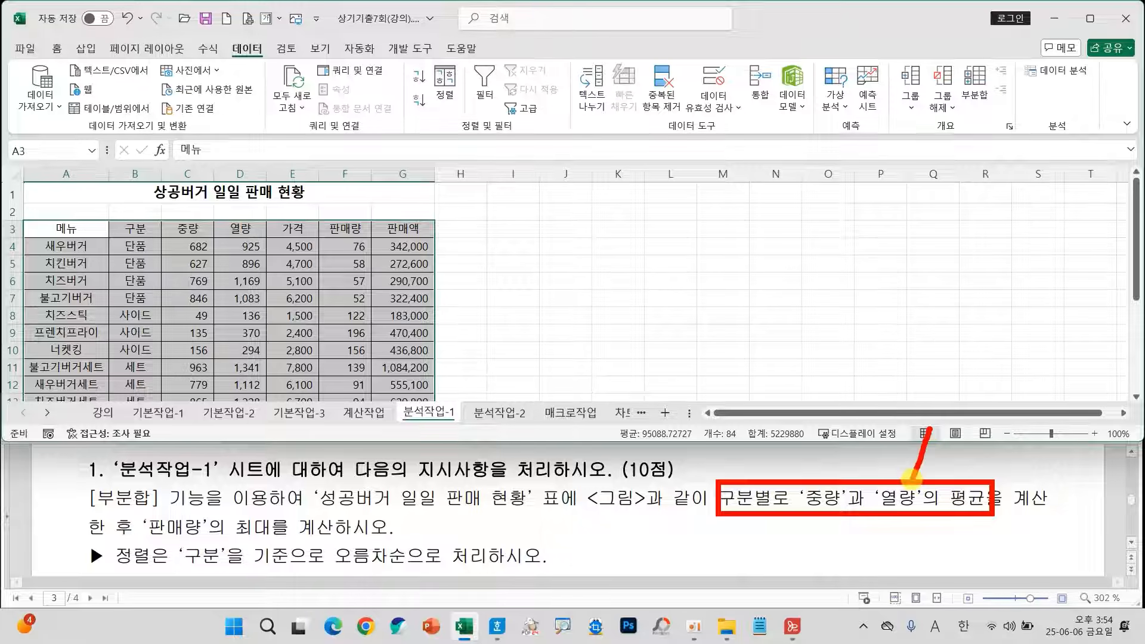
pyautogui.moveTo(911, 477); pyautogui.dragTo(912, 480)
pyautogui.moveTo(129, 513)
pyautogui.mouseDown()
pyautogui.moveTo(177, 514)
pyautogui.moveTo(286, 547)
pyautogui.mouseUp()
pyautogui.moveTo(238, 491)
pyautogui.mouseDown()
pyautogui.moveTo(226, 495)
pyautogui.moveTo(297, 496)
pyautogui.mouseUp()
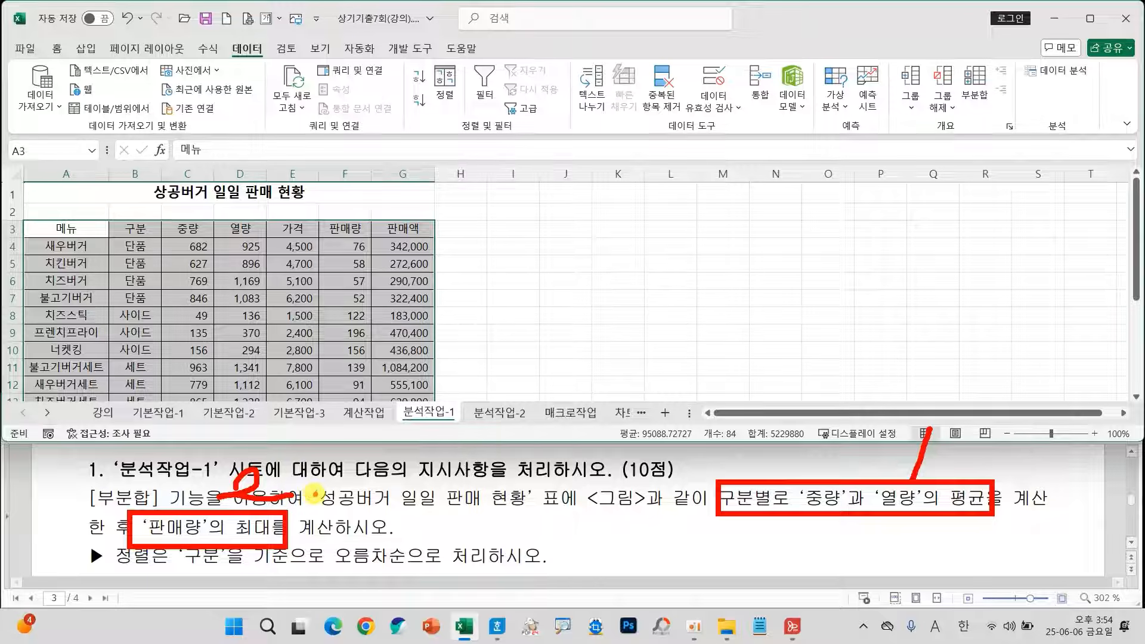
pyautogui.press('Escape')
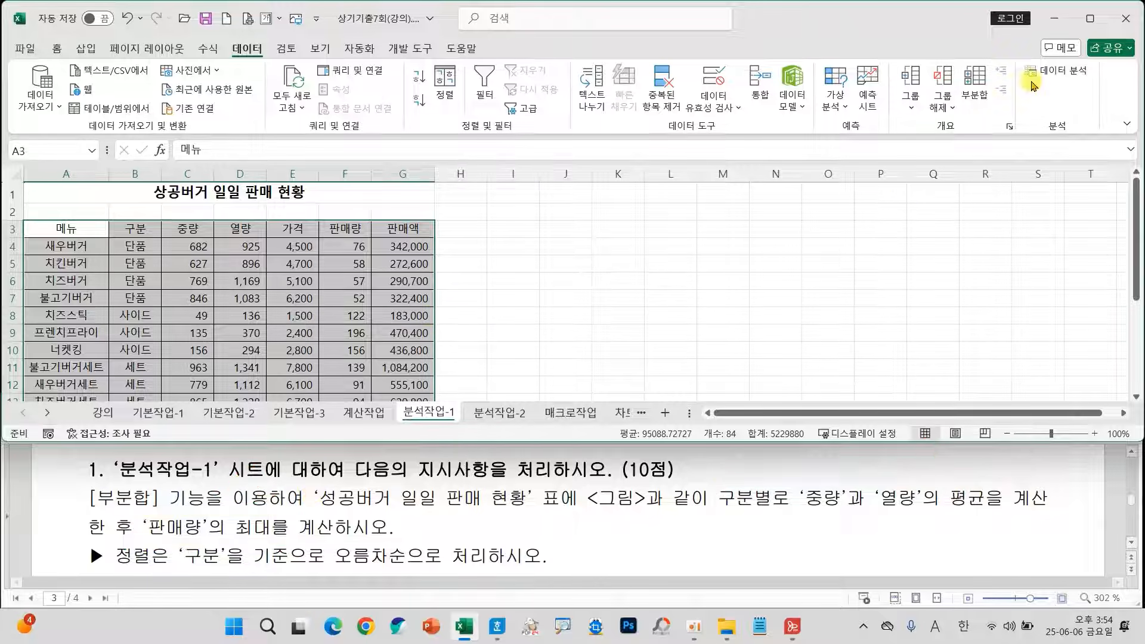
# Start a subtotal on the sorted table grouped by 구분, with 판매액 deselected and 새로운 값으로 대치 turned off.
pyautogui.click(975, 88)
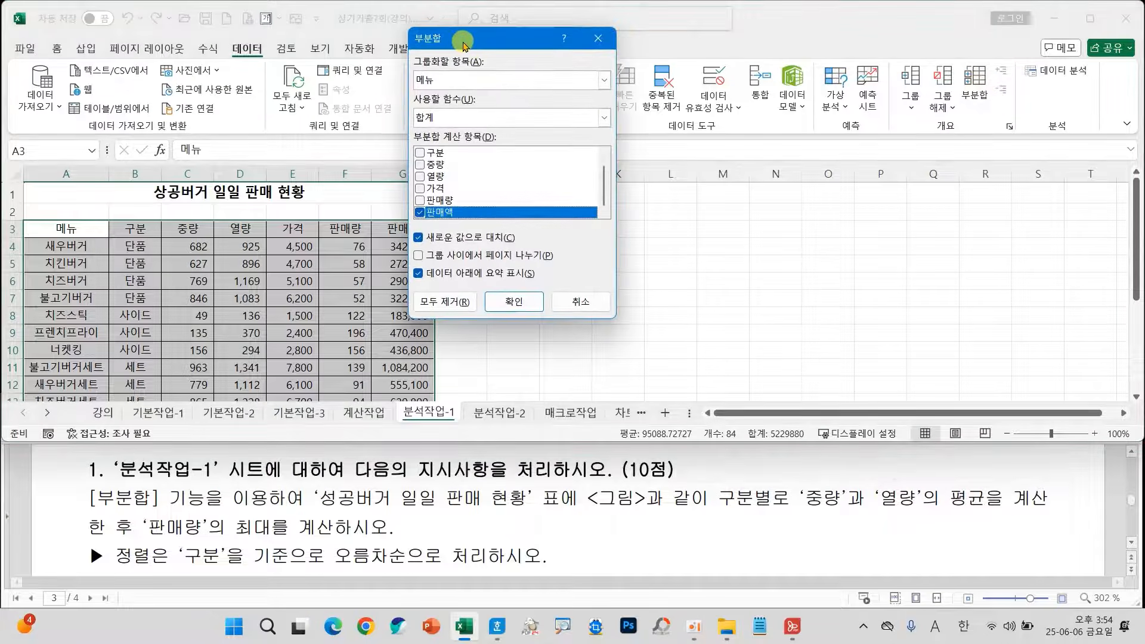
pyautogui.moveTo(463, 42); pyautogui.dragTo(474, 111)
pyautogui.click(430, 281)
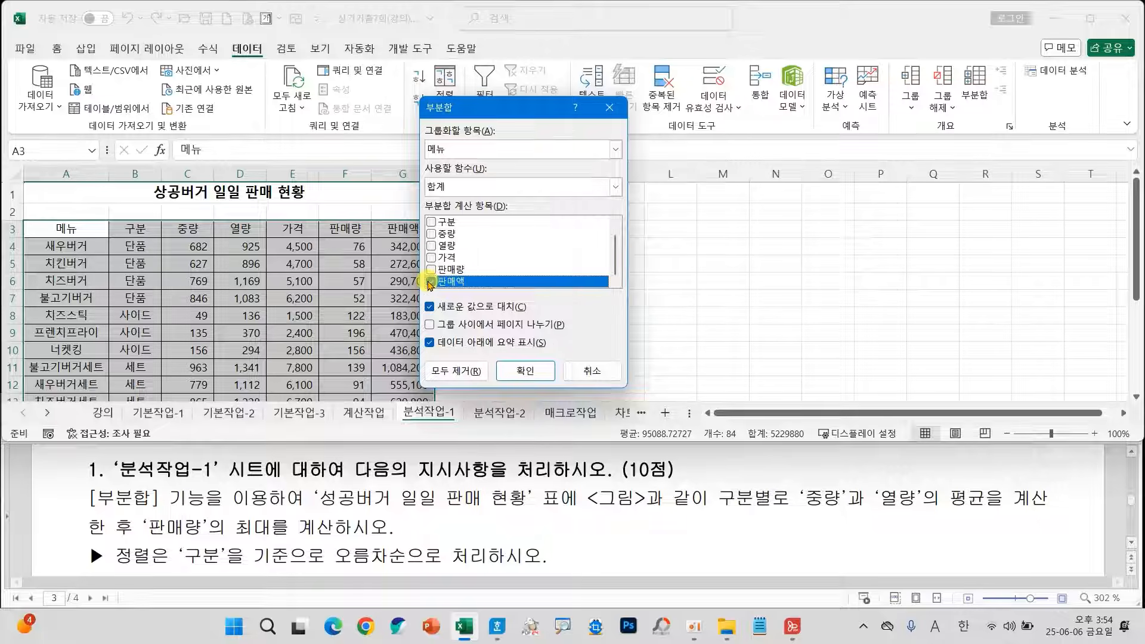
pyautogui.click(430, 307)
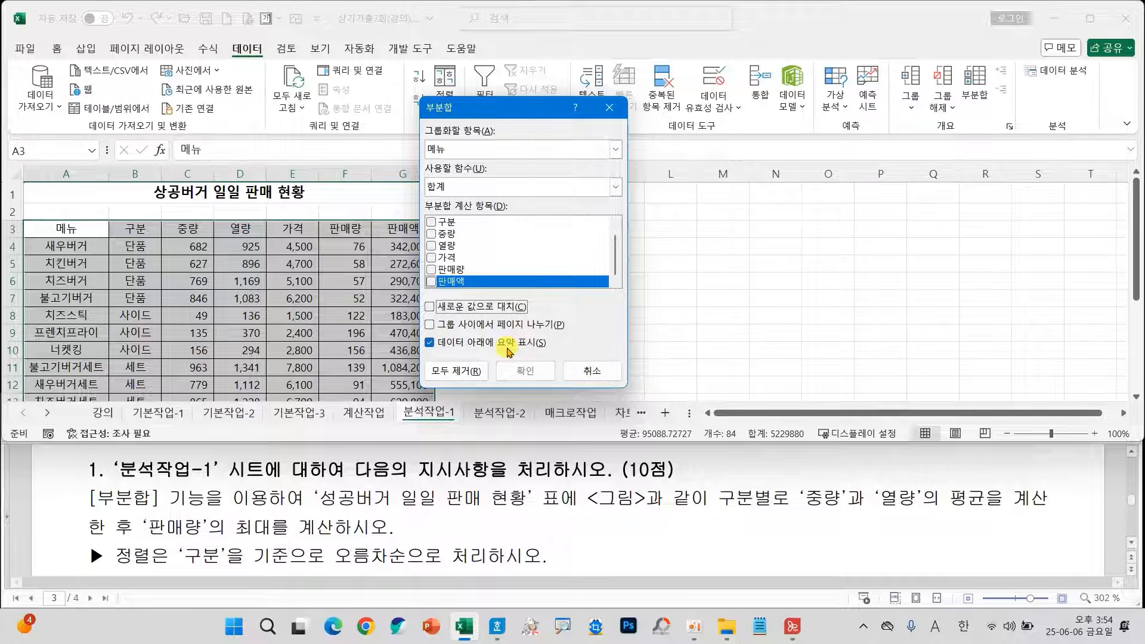
pyautogui.click(436, 154)
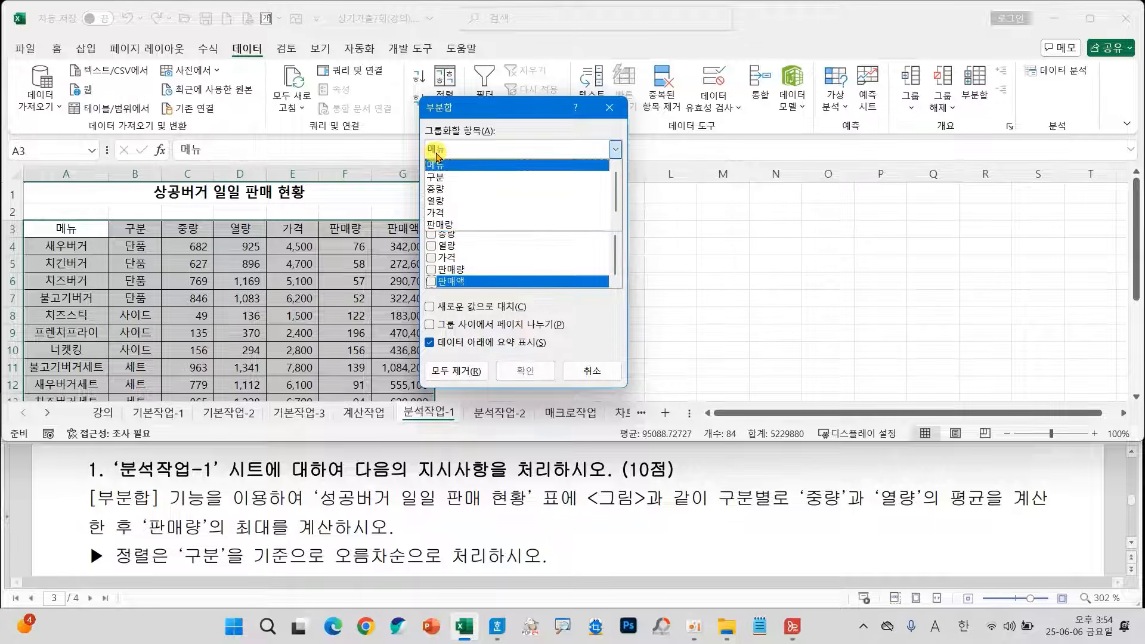
pyautogui.click(443, 170)
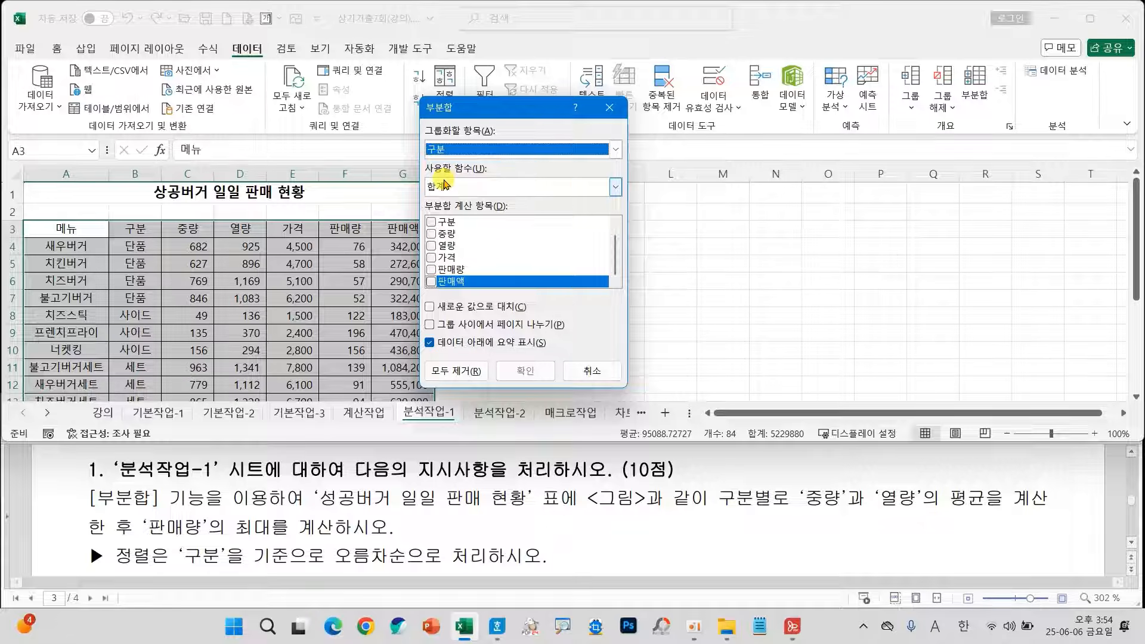
pyautogui.moveTo(413, 132)
pyautogui.mouseDown()
pyautogui.moveTo(476, 159)
pyautogui.moveTo(295, 139)
pyautogui.moveTo(126, 215)
pyautogui.moveTo(136, 229)
pyautogui.moveTo(177, 202)
pyautogui.mouseUp()
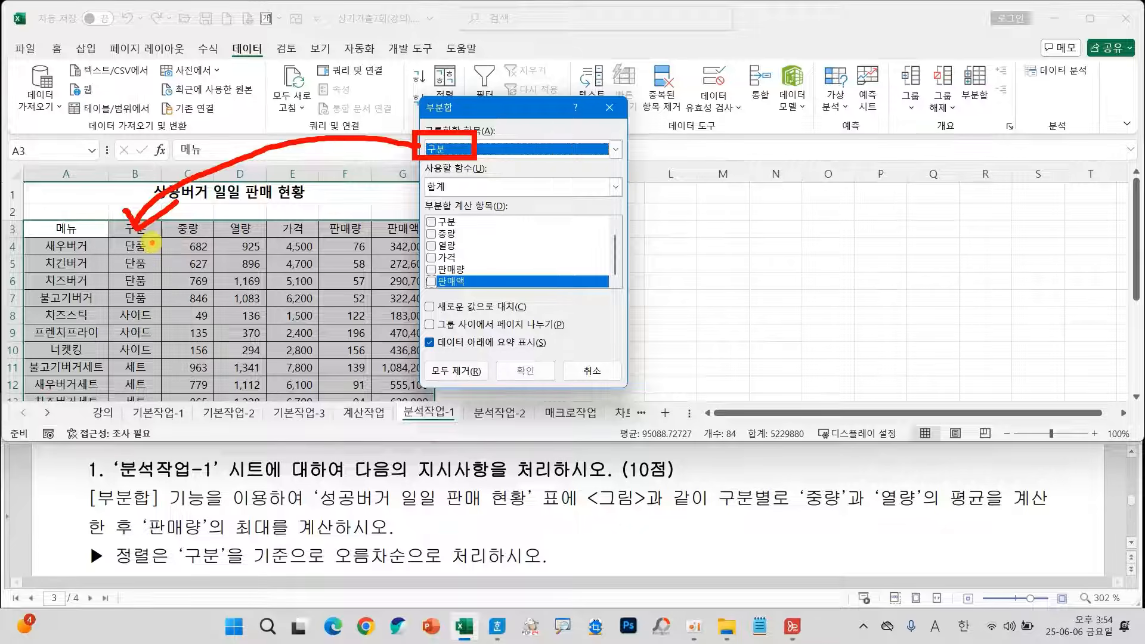
pyautogui.moveTo(152, 242)
pyautogui.mouseDown()
pyautogui.moveTo(139, 368)
pyautogui.moveTo(146, 411)
pyautogui.mouseUp()
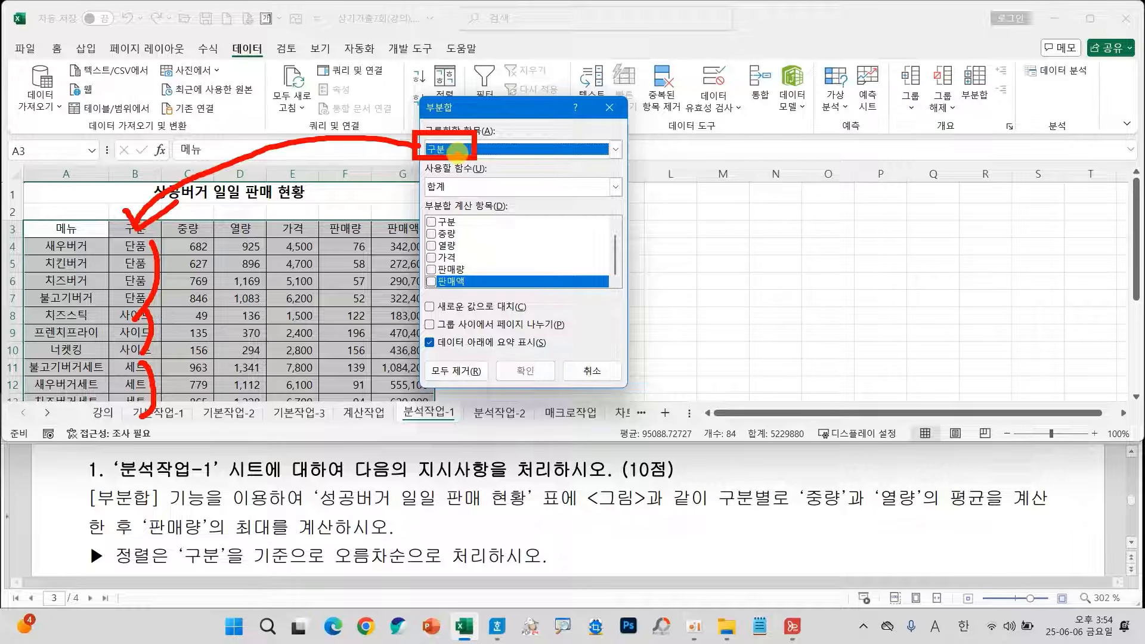
# Choose 중량 and 열량 as the subtotal items with the 평균 function and apply the subtotal.
pyautogui.click(432, 235)
pyautogui.click(432, 247)
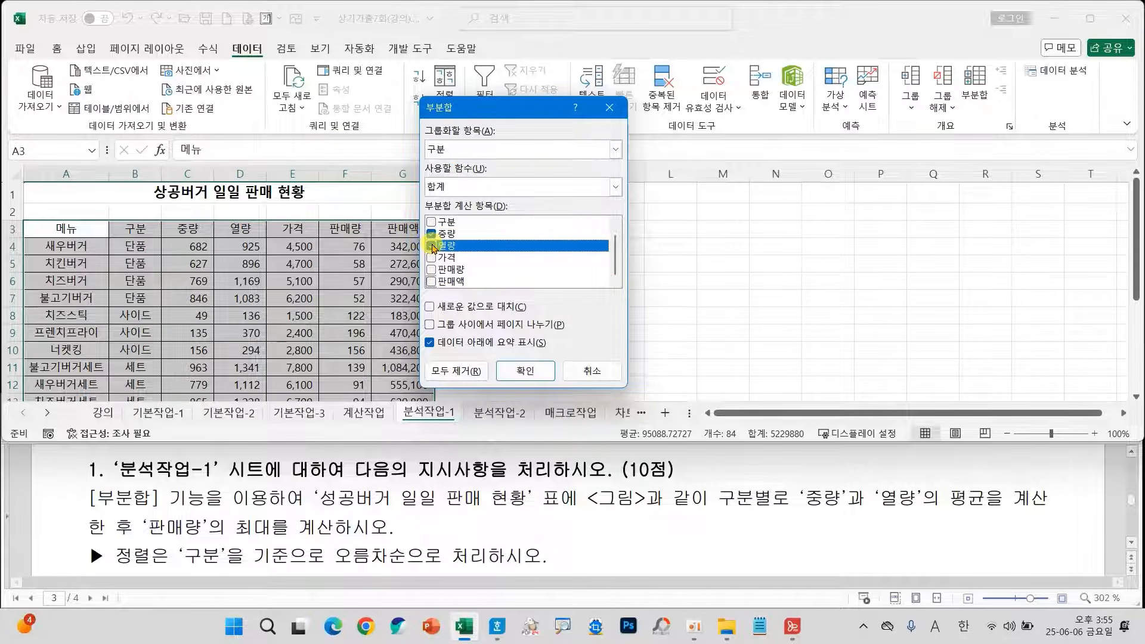
pyautogui.click(477, 188)
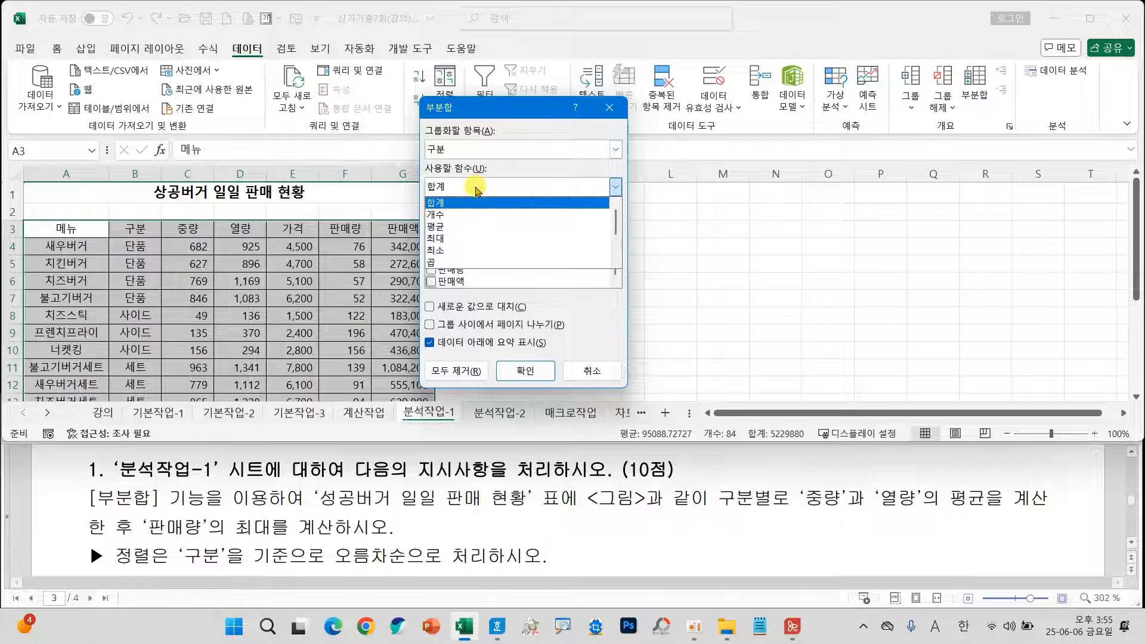
pyautogui.click(441, 227)
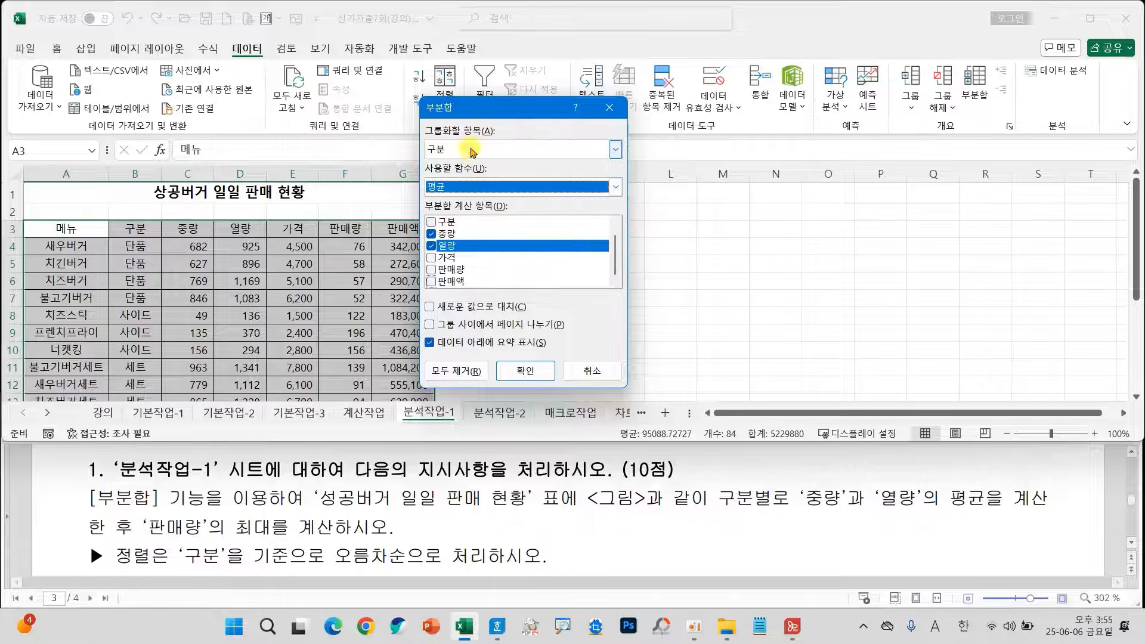
pyautogui.moveTo(477, 133); pyautogui.dragTo(471, 171)
pyautogui.moveTo(477, 226)
pyautogui.mouseDown()
pyautogui.moveTo(494, 234)
pyautogui.moveTo(470, 260)
pyautogui.moveTo(506, 255)
pyautogui.mouseUp()
pyautogui.moveTo(492, 172)
pyautogui.mouseDown()
pyautogui.moveTo(516, 185)
pyautogui.moveTo(511, 215)
pyautogui.mouseUp()
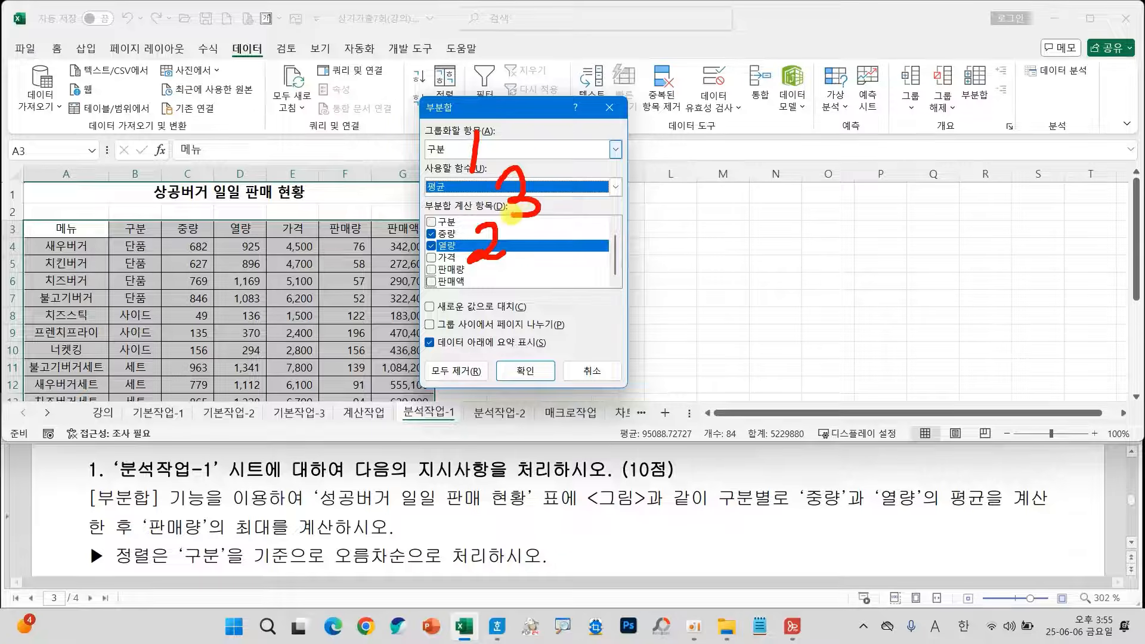
pyautogui.click(525, 370)
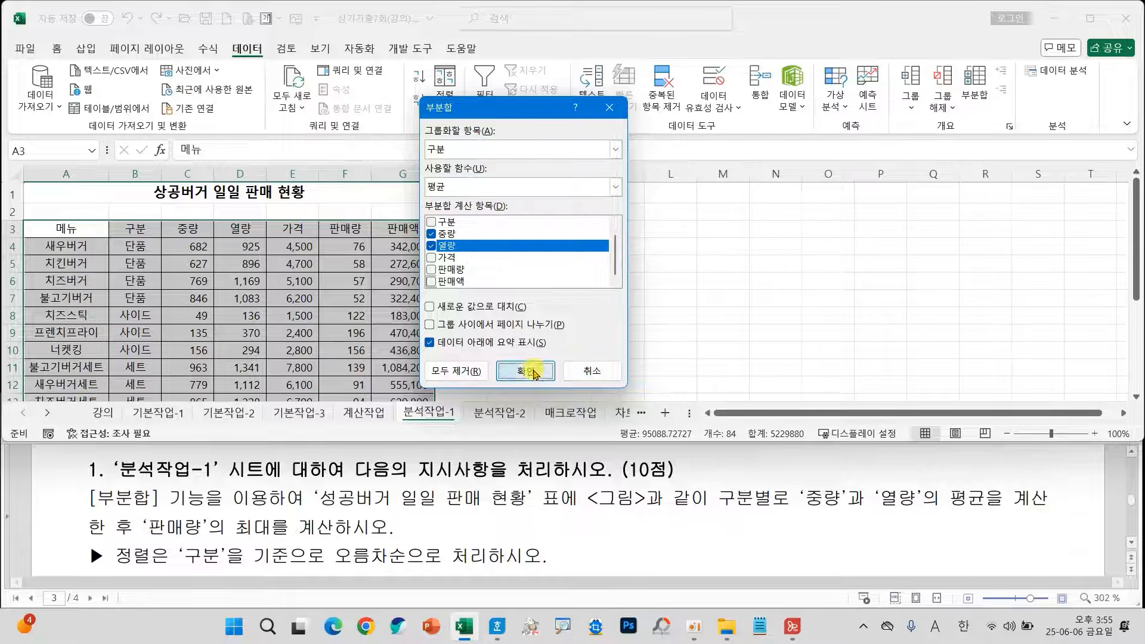
# Autofit the width of column B so the subtotal labels fit.
pyautogui.scroll(-2, 373, 333)
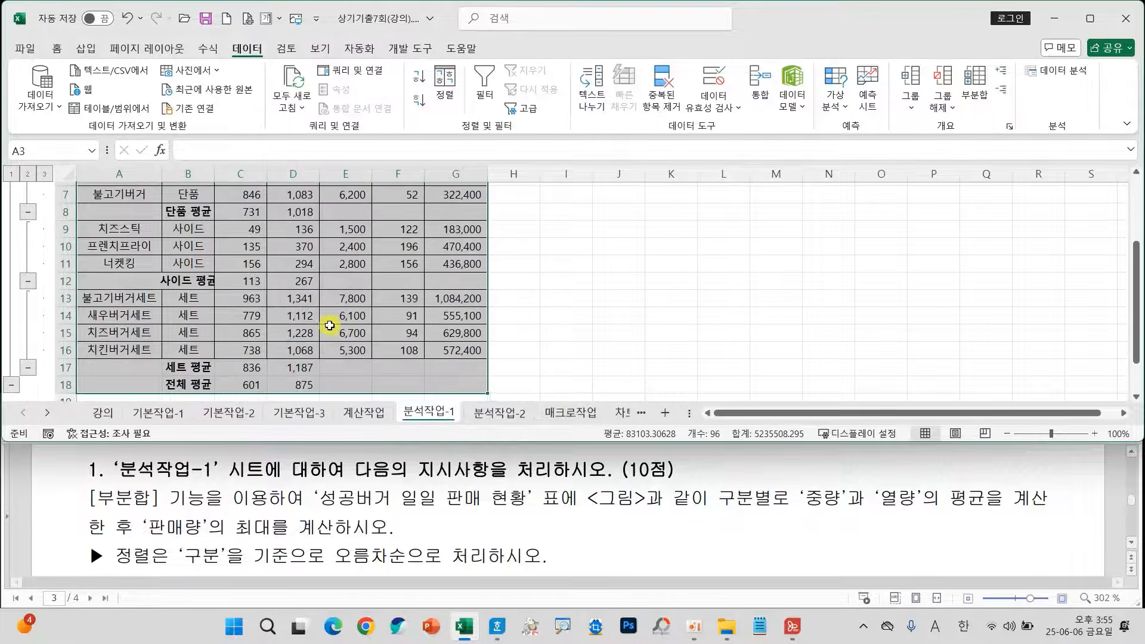
pyautogui.scroll(1, 230, 200)
pyautogui.doubleClick(215, 179)
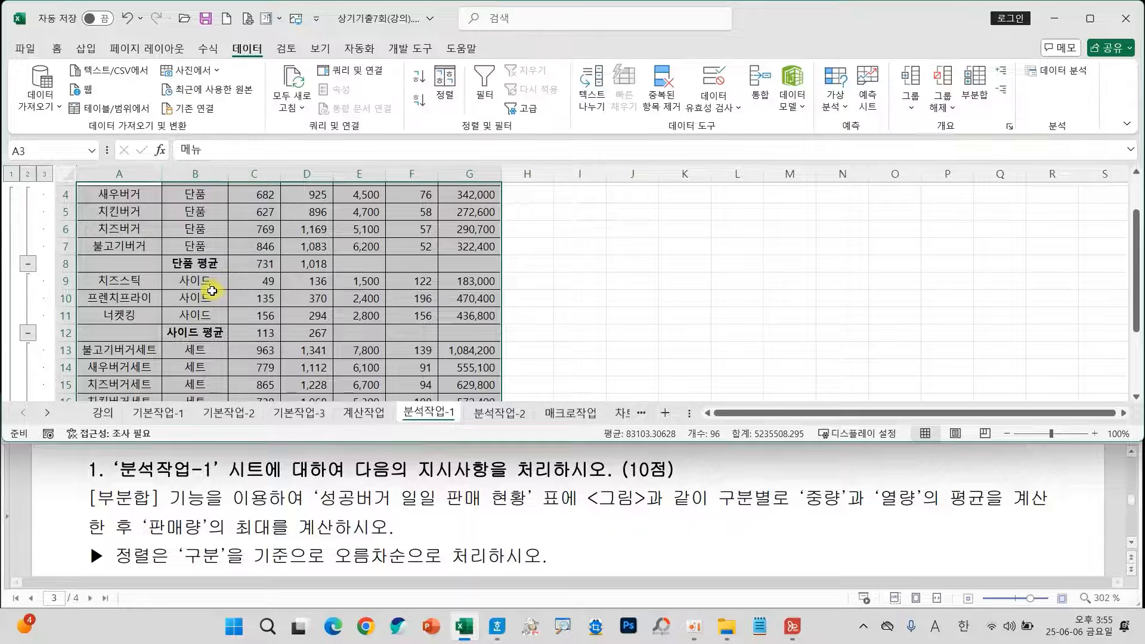
# Add a second subtotal by 구분 using the 최대 function on 판매량 only, with 중량 and 열량 deselected.
pyautogui.click(972, 95)
pyautogui.click(432, 246)
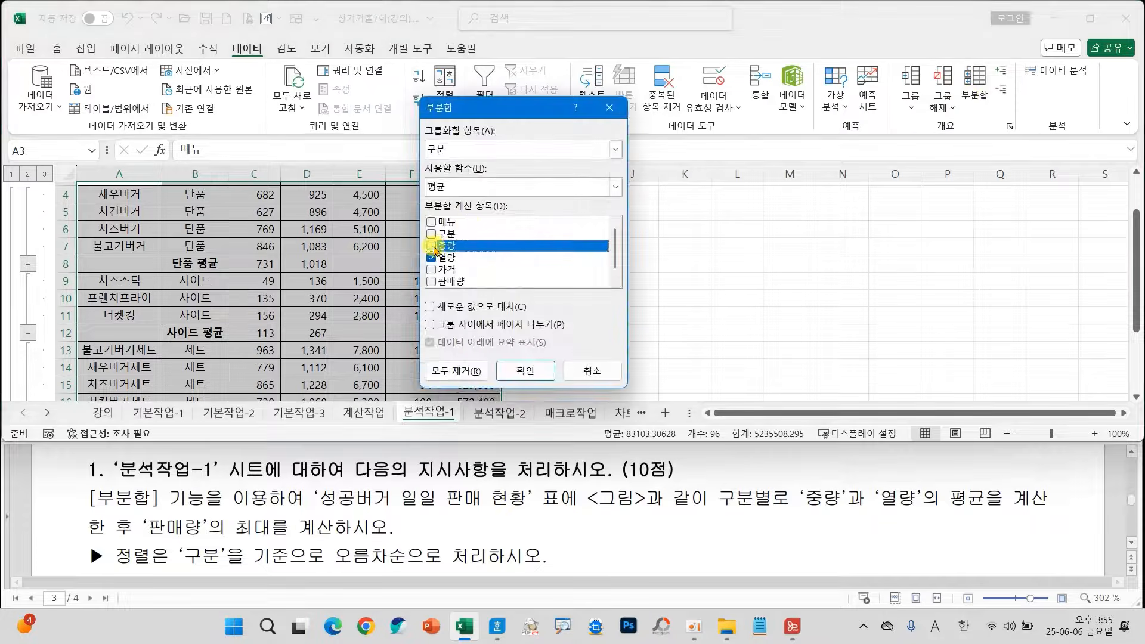
pyautogui.click(432, 258)
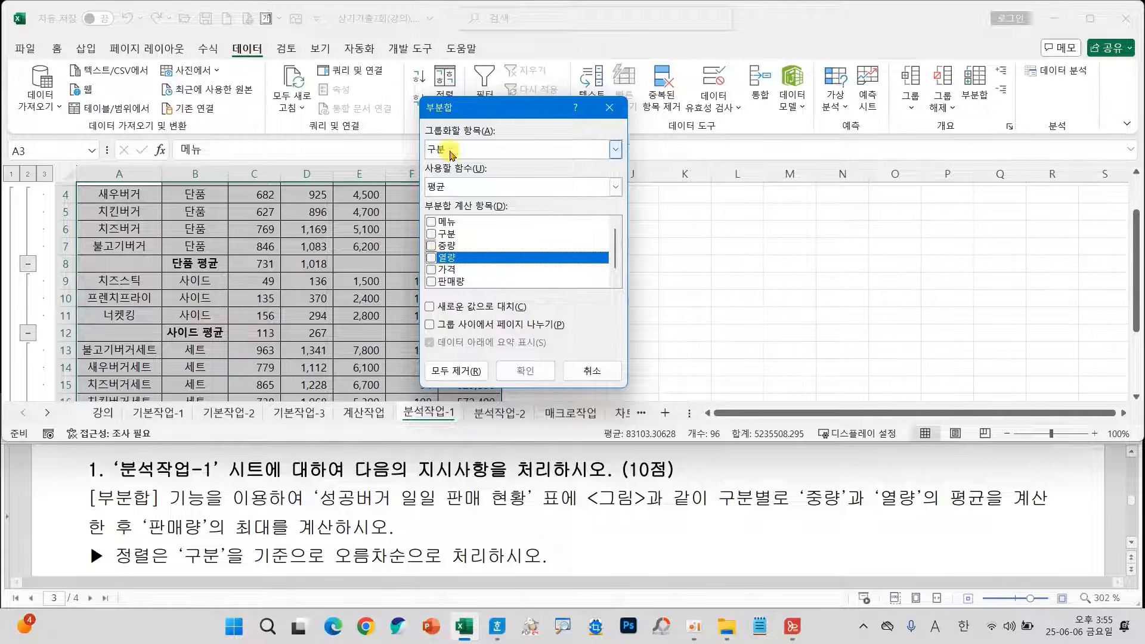
pyautogui.click(454, 282)
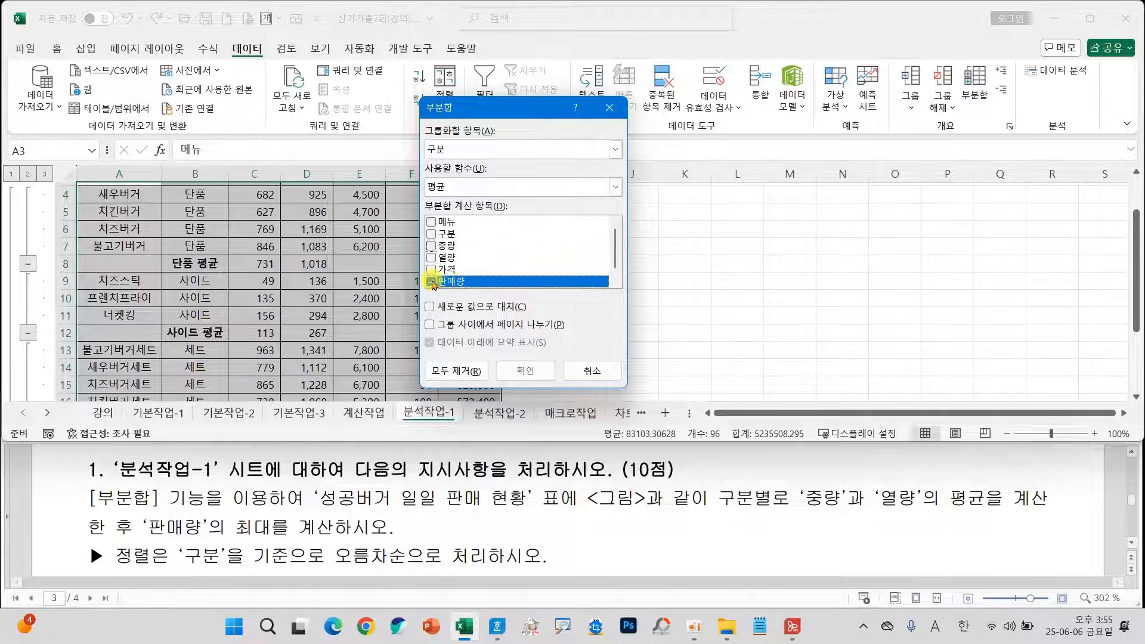
pyautogui.click(477, 188)
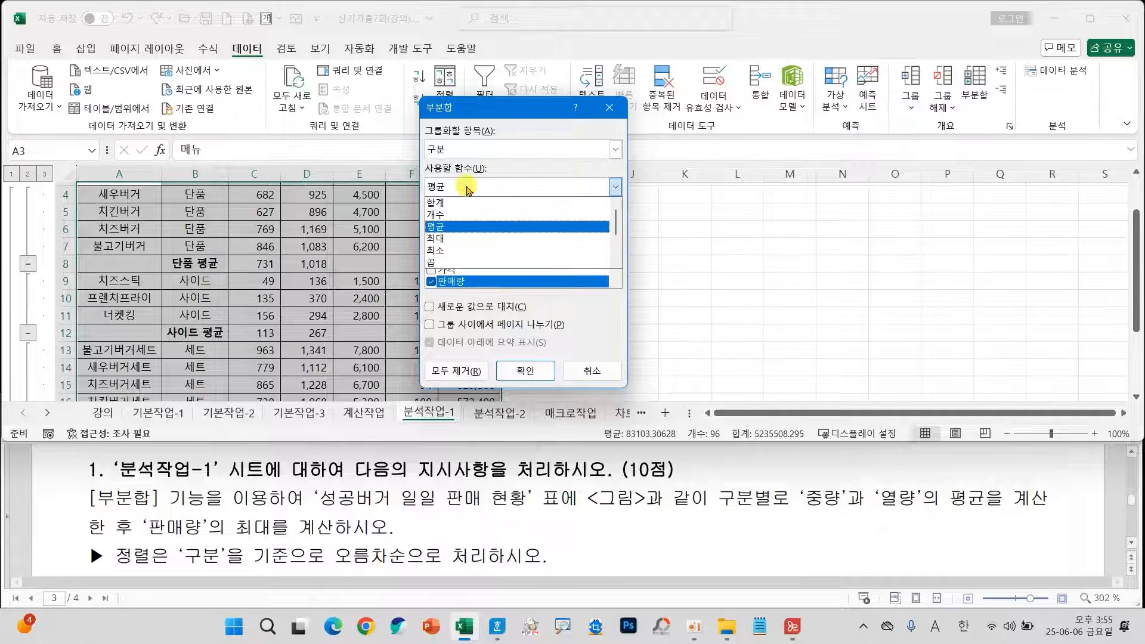
pyautogui.click(447, 236)
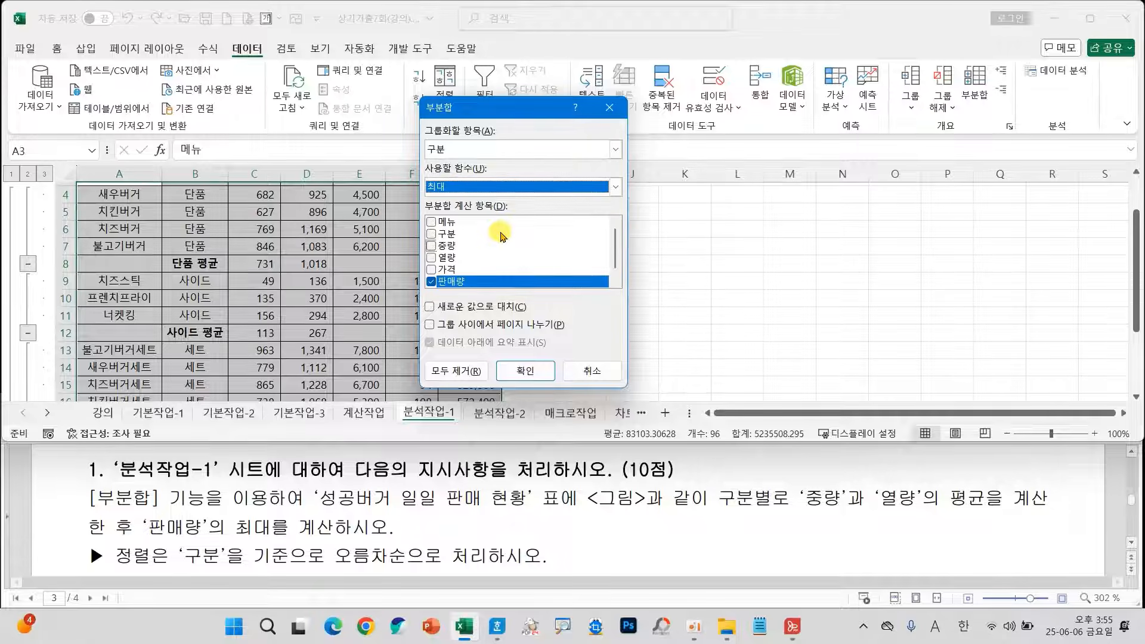
pyautogui.hotkey('ctrl', '2')
pyautogui.moveTo(493, 133); pyautogui.dragTo(486, 178)
pyautogui.moveTo(479, 275); pyautogui.dragTo(506, 293)
pyautogui.moveTo(497, 173)
pyautogui.mouseDown()
pyautogui.moveTo(511, 190)
pyautogui.moveTo(503, 217)
pyautogui.mouseUp()
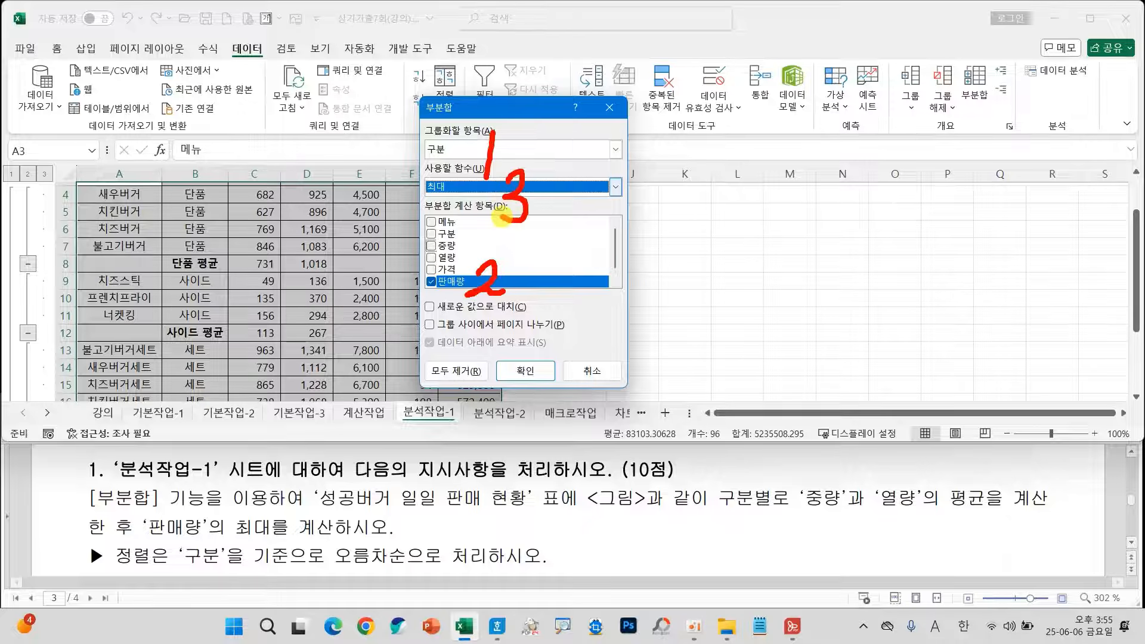
pyautogui.press('Escape')
pyautogui.click(525, 371)
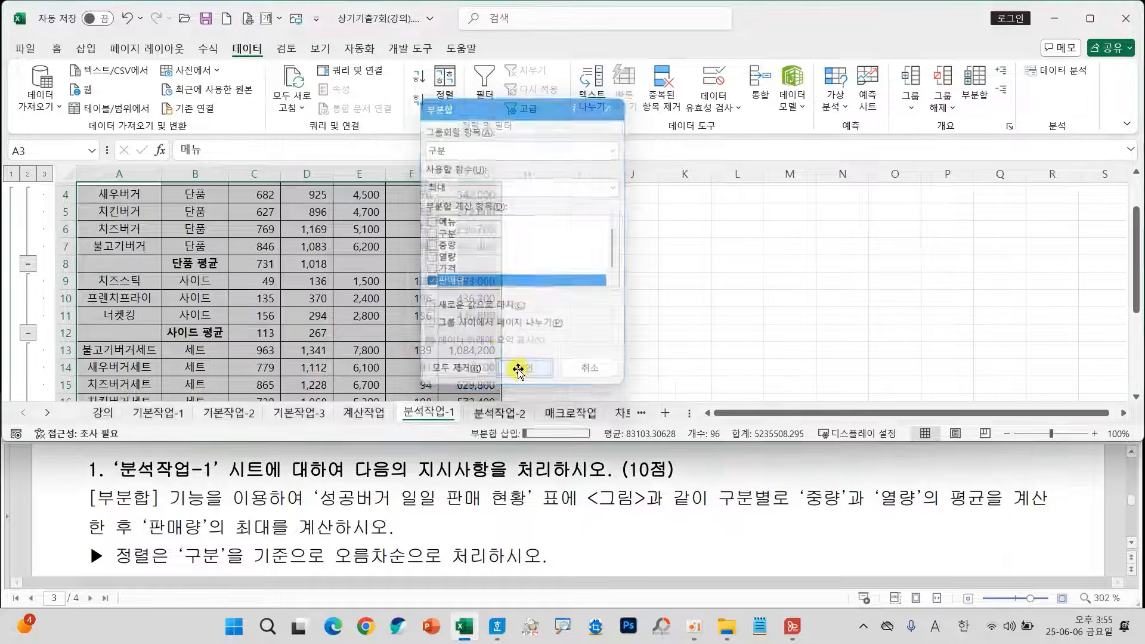
# Compare the nested subtotals on 분석작업-1 with the expected result figure in the exam document.
pyautogui.scroll(-2, 469, 516)
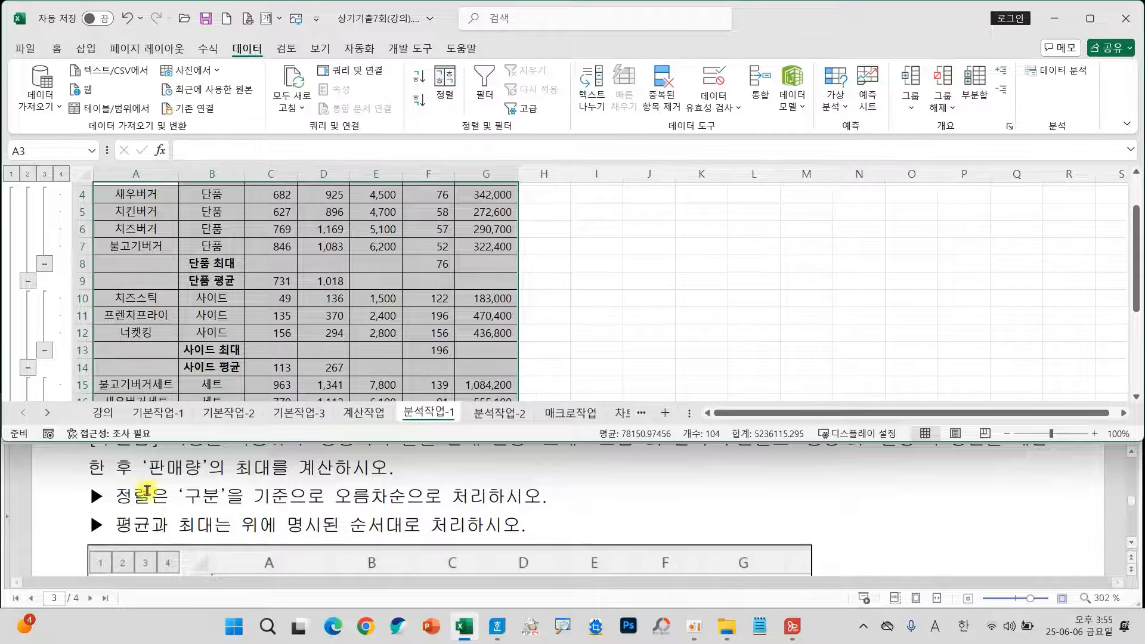
pyautogui.scroll(-2, 283, 524)
pyautogui.scroll(-8, 298, 524)
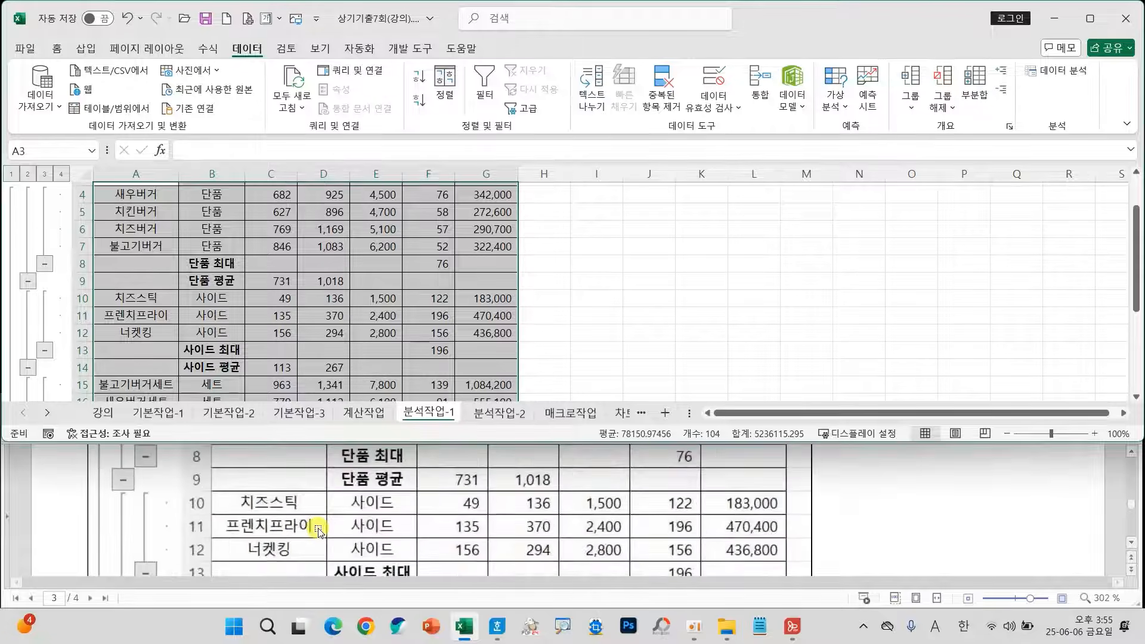
pyautogui.scroll(-2, 318, 530)
pyautogui.scroll(-3, 354, 347)
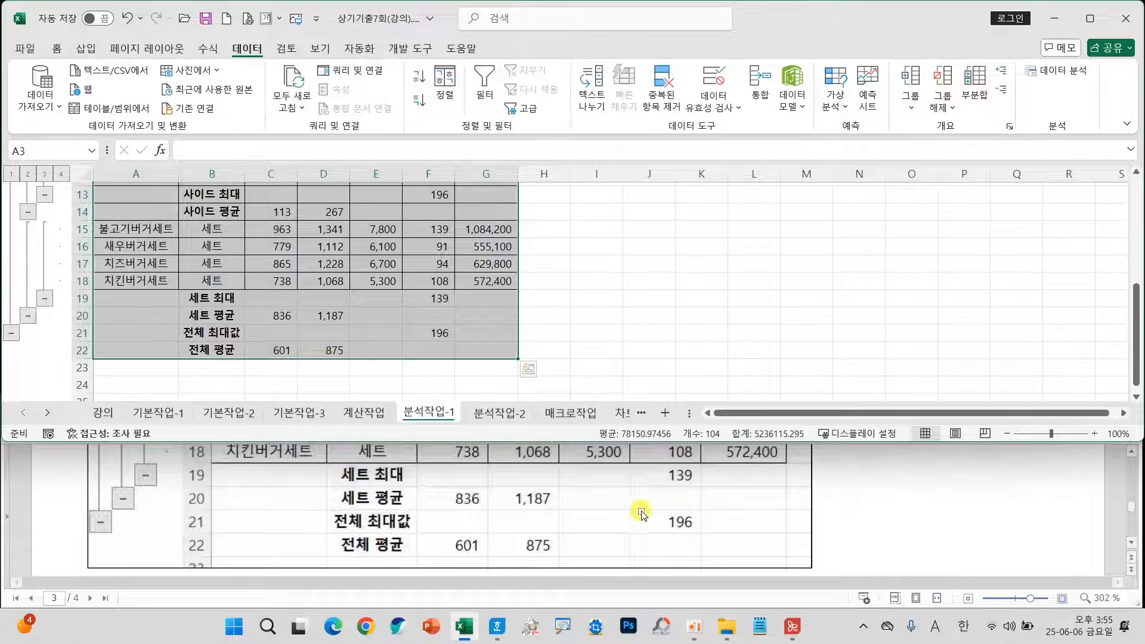
pyautogui.click(395, 346)
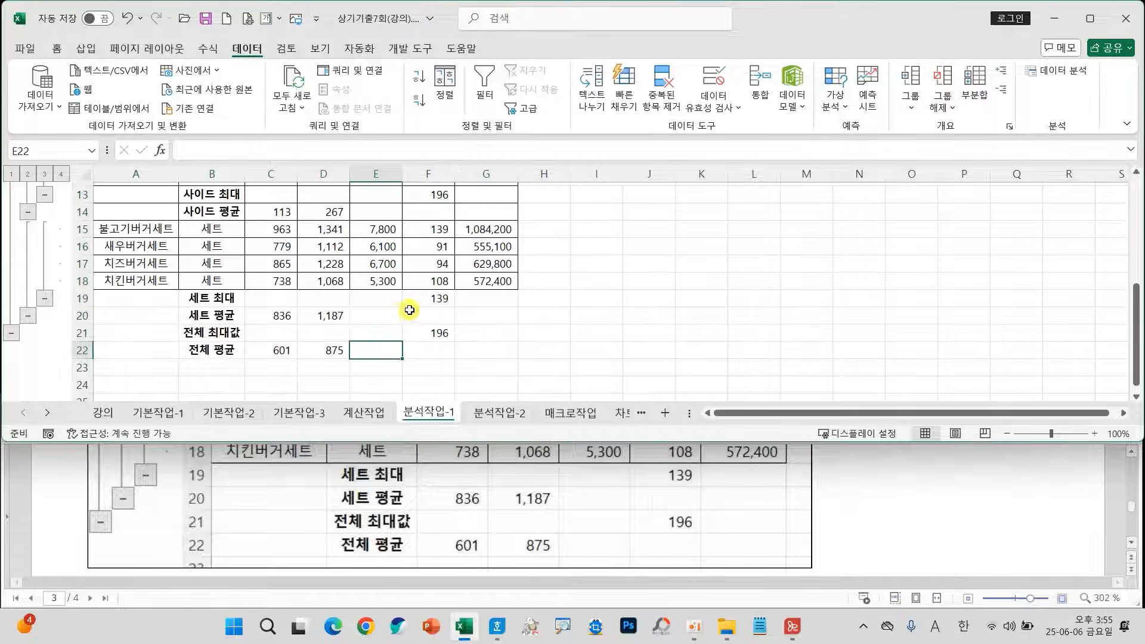
pyautogui.scroll(4, 412, 308)
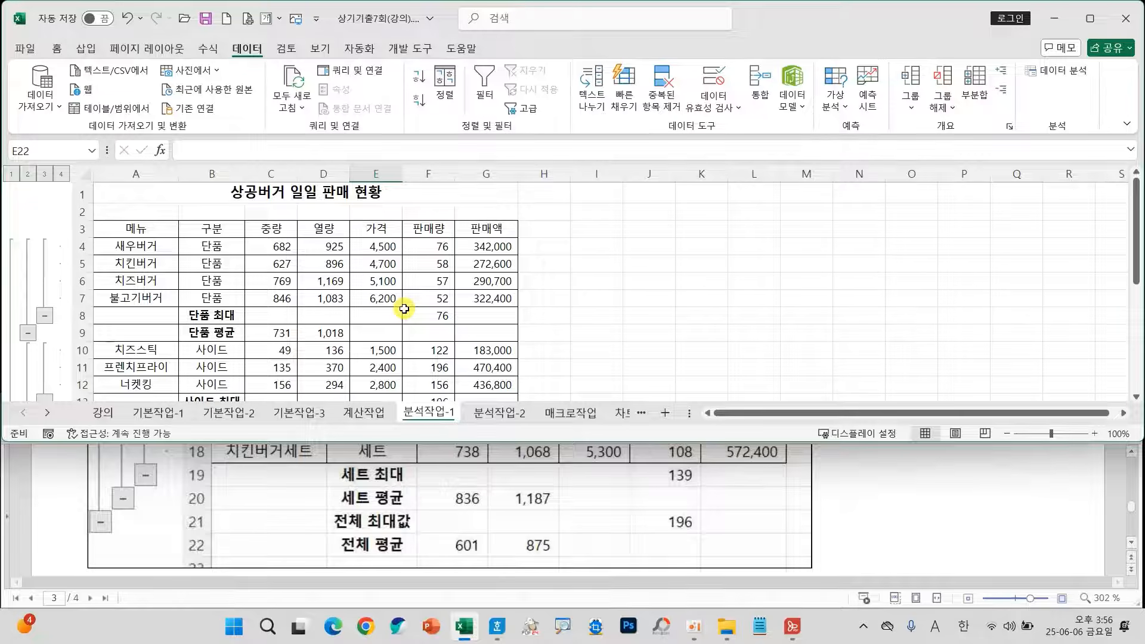
# Open the 분석작업-2 sheet, read its scenario instructions, and correct the 세율 cell reference in the exam document to G4.
pyautogui.click(490, 412)
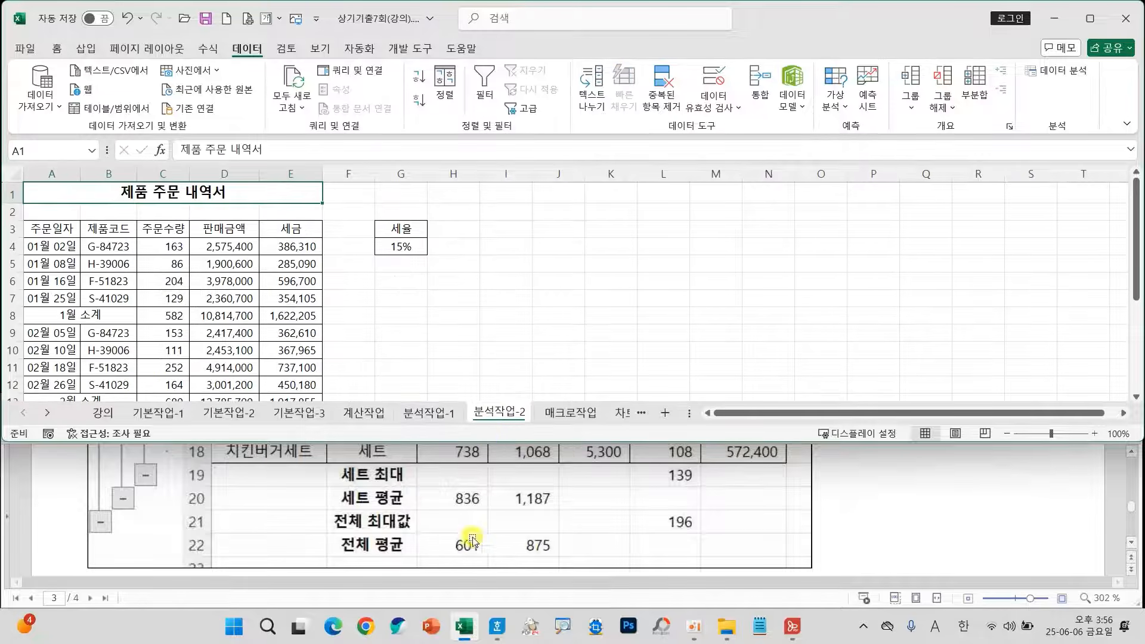
pyautogui.scroll(5, 458, 520)
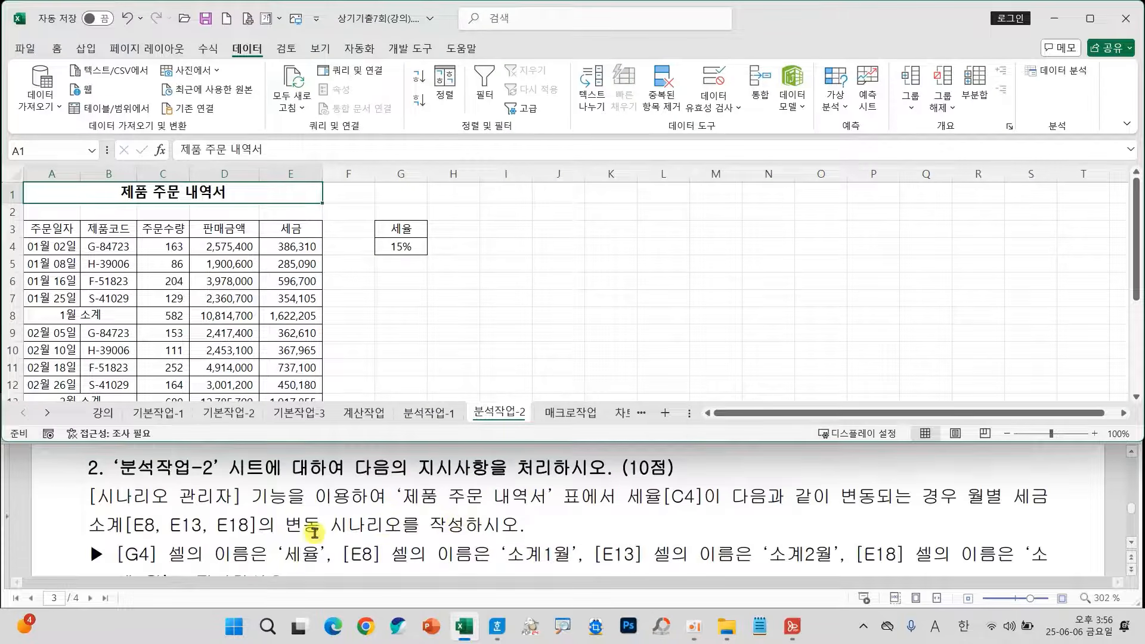
pyautogui.scroll(-1, 290, 525)
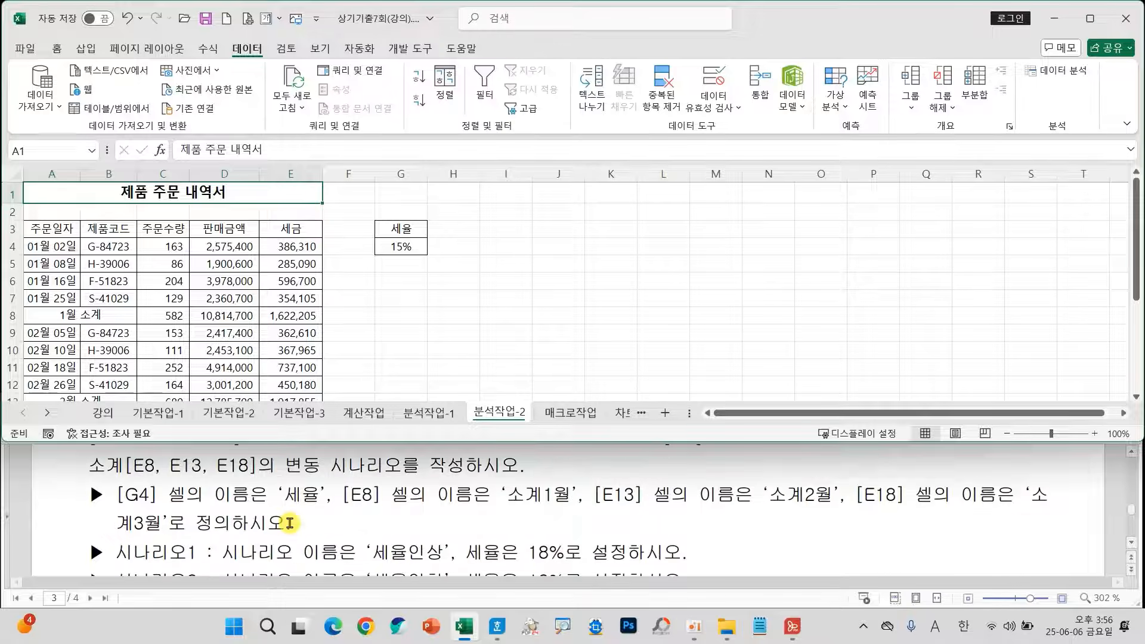
pyautogui.scroll(1, 291, 524)
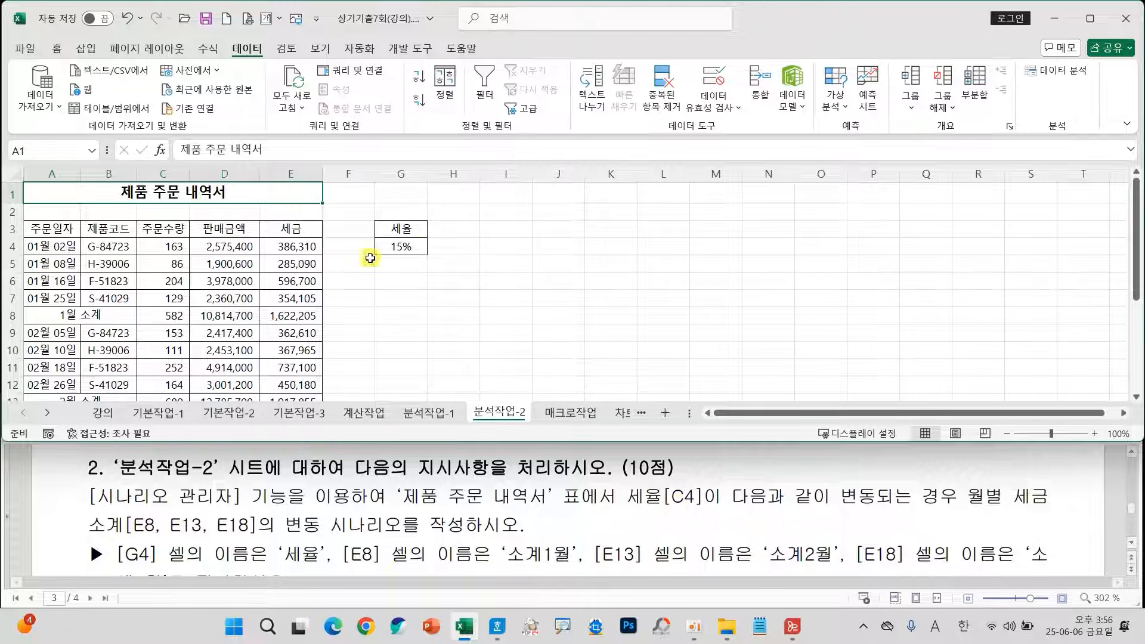
pyautogui.click(399, 245)
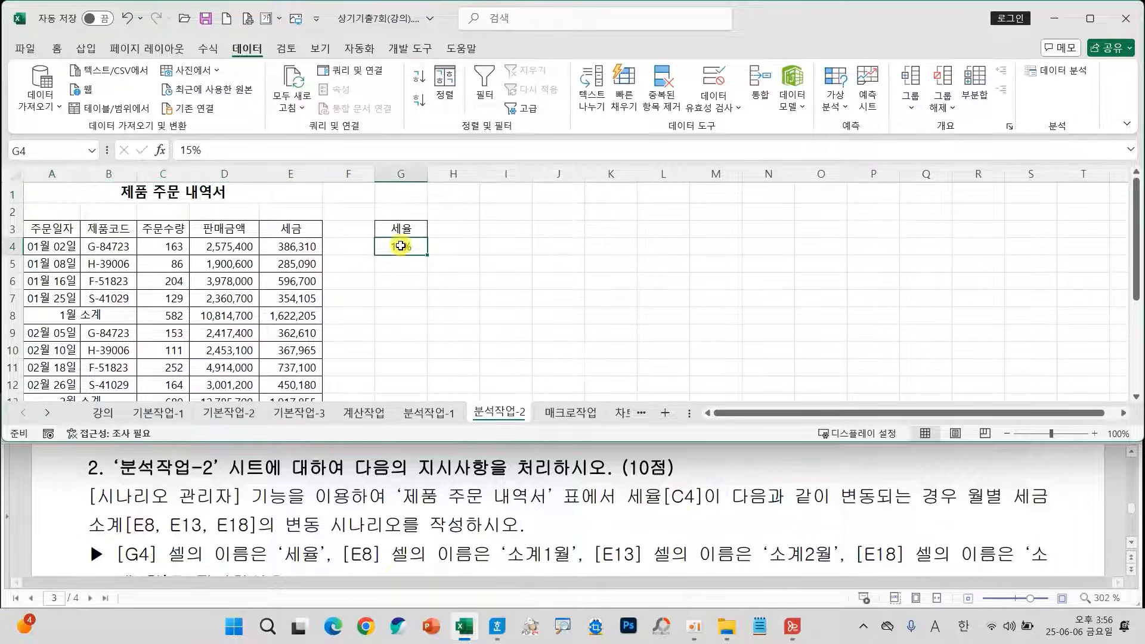
pyautogui.click(684, 497)
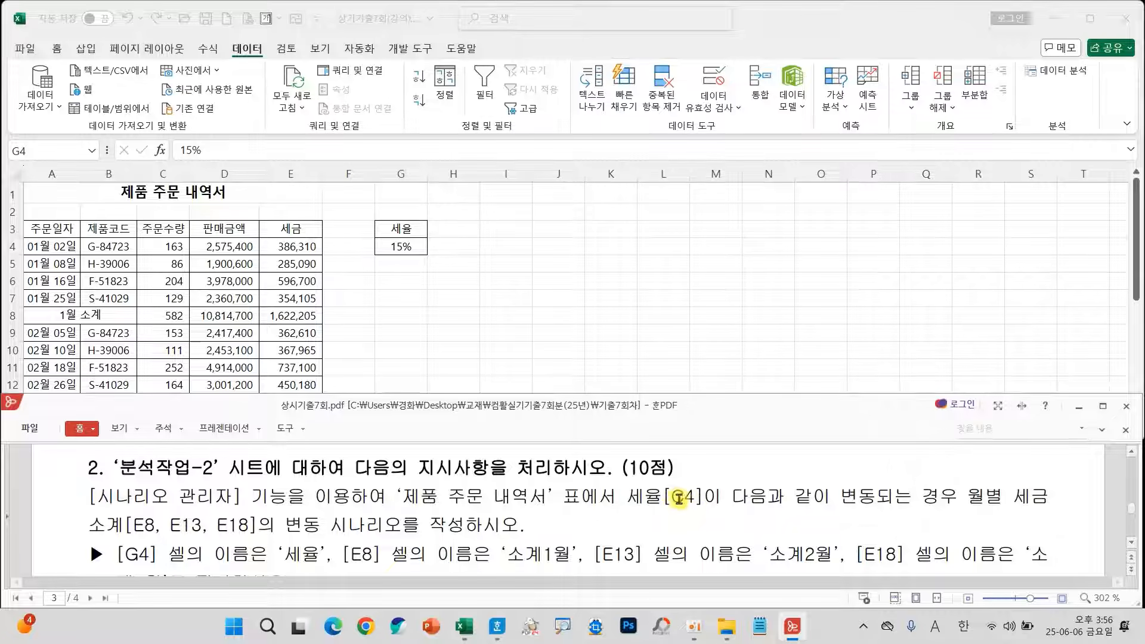
# Examine the 세율 cell G4 and the monthly 세금 subtotals that the scenario instructions refer to, using temporary pen marks.
pyautogui.moveTo(667, 497); pyautogui.dragTo(706, 497)
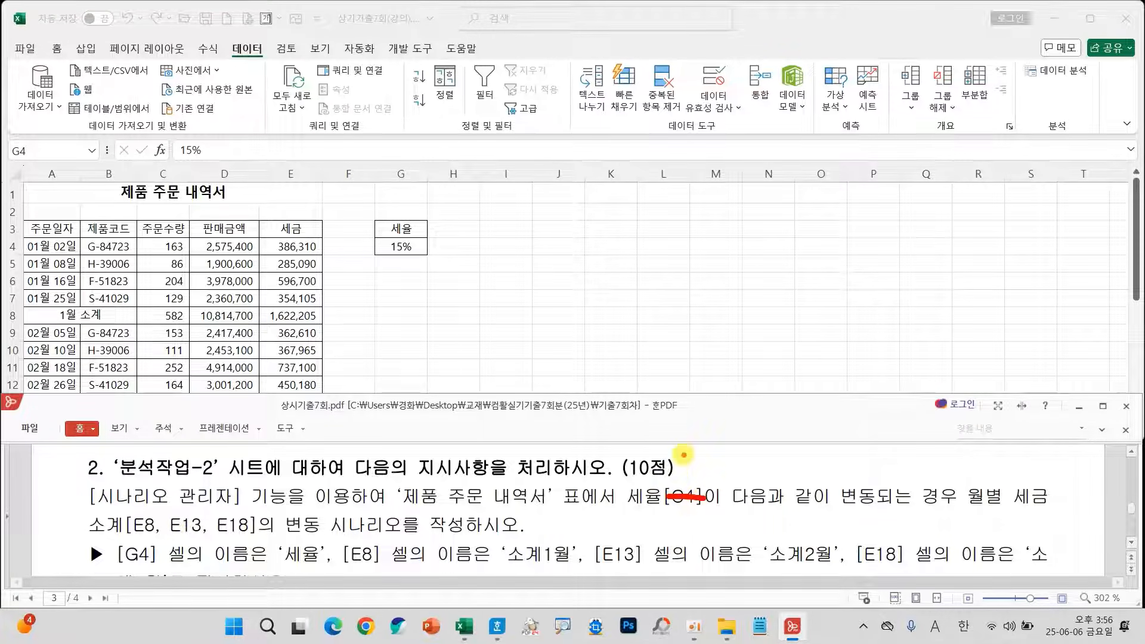
pyautogui.moveTo(684, 455)
pyautogui.mouseDown()
pyautogui.moveTo(665, 478)
pyautogui.moveTo(718, 457)
pyautogui.moveTo(712, 445)
pyautogui.moveTo(710, 480)
pyautogui.mouseUp()
pyautogui.moveTo(440, 262)
pyautogui.mouseDown()
pyautogui.moveTo(388, 265)
pyautogui.moveTo(436, 238)
pyautogui.moveTo(427, 264)
pyautogui.mouseUp()
pyautogui.press('Escape')
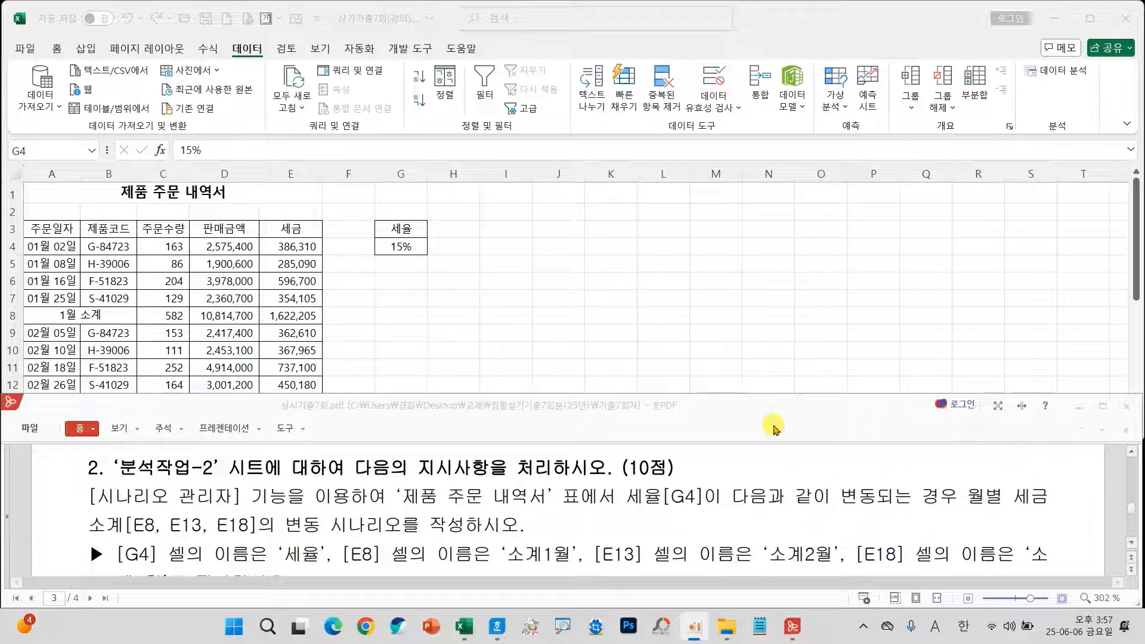
pyautogui.moveTo(622, 480); pyautogui.dragTo(699, 515)
pyautogui.moveTo(428, 240)
pyautogui.mouseDown()
pyautogui.moveTo(375, 258)
pyautogui.moveTo(434, 236)
pyautogui.moveTo(405, 254)
pyautogui.mouseUp()
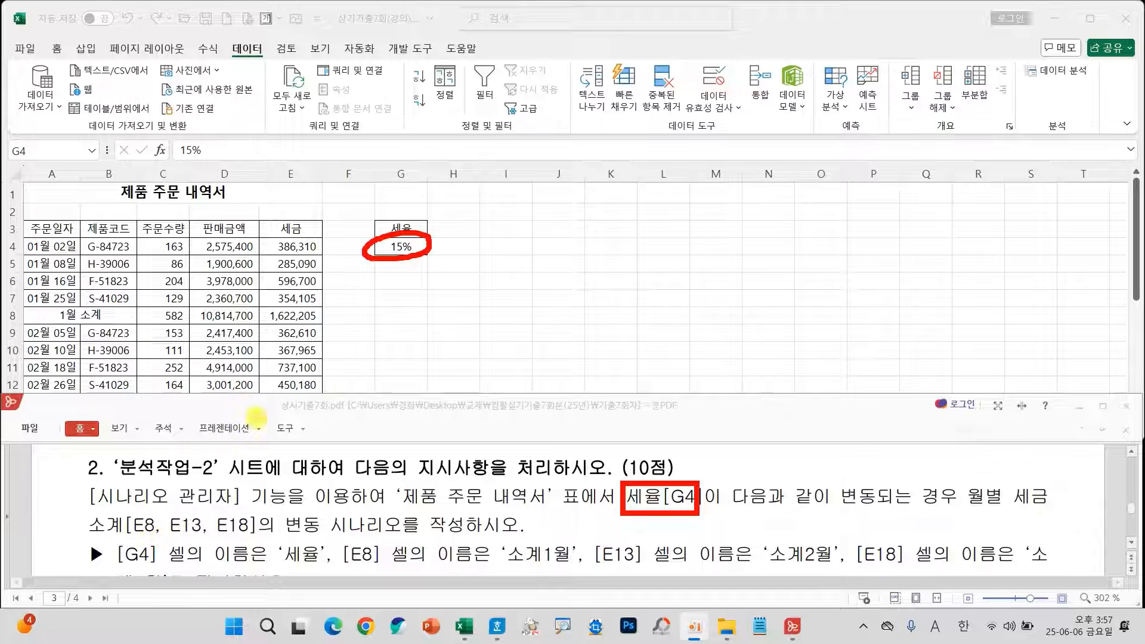
pyautogui.moveTo(270, 314)
pyautogui.mouseDown()
pyautogui.moveTo(305, 325)
pyautogui.moveTo(280, 296)
pyautogui.moveTo(316, 315)
pyautogui.mouseUp()
pyautogui.moveTo(313, 398)
pyautogui.mouseDown()
pyautogui.moveTo(251, 382)
pyautogui.moveTo(325, 405)
pyautogui.mouseUp()
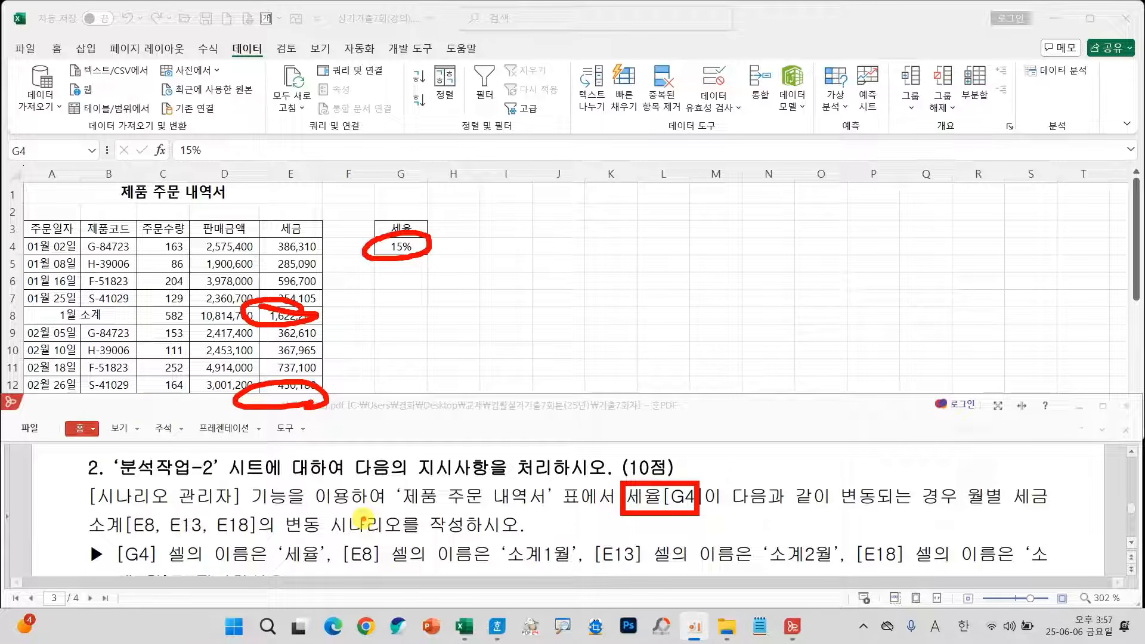
pyautogui.press('Escape')
# Define the name 세율 for cell G4 and the name 소계1월 for cell E8.
pyautogui.scroll(-1, 372, 353)
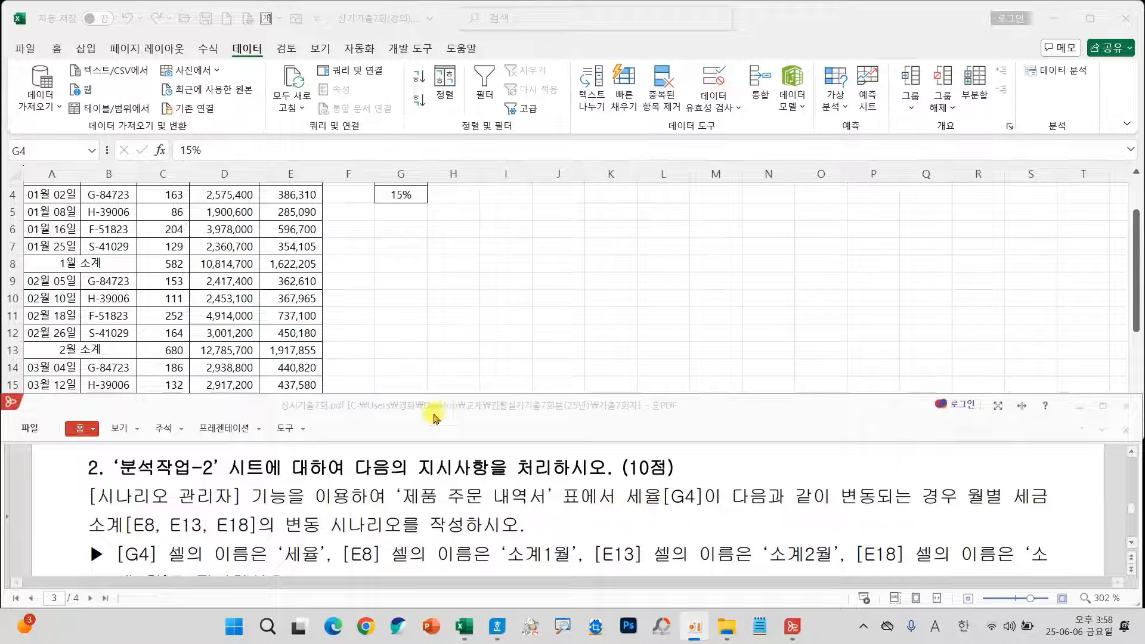
pyautogui.click(408, 193)
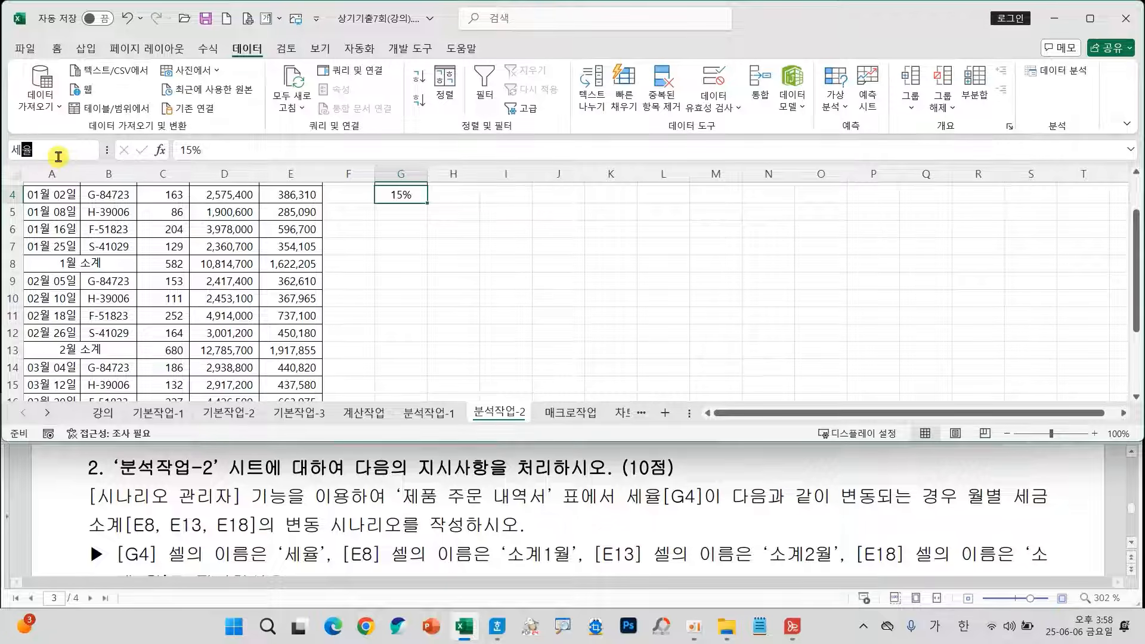
pyautogui.press('Return')
pyautogui.click(295, 266)
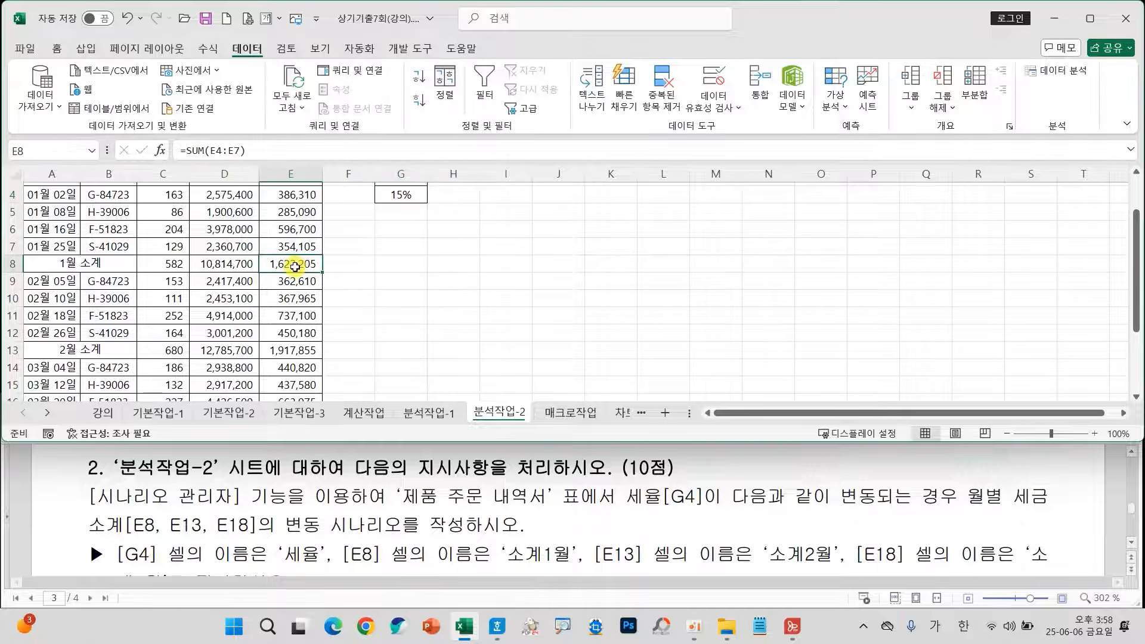
pyautogui.click(43, 157)
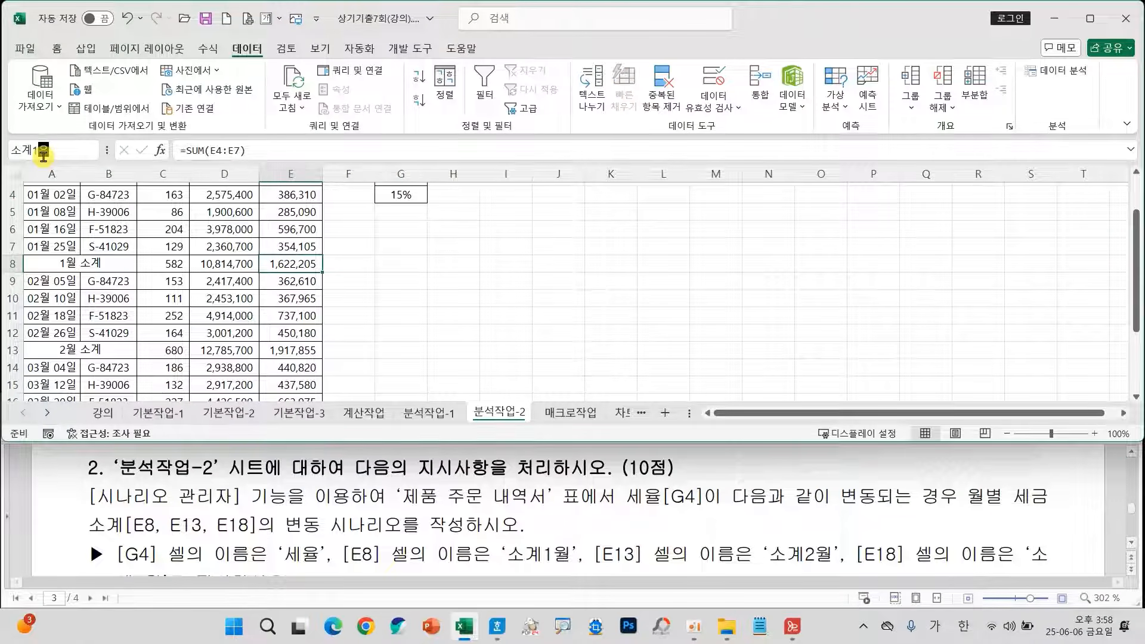
pyautogui.write('소계1월')
pyautogui.press('Return')
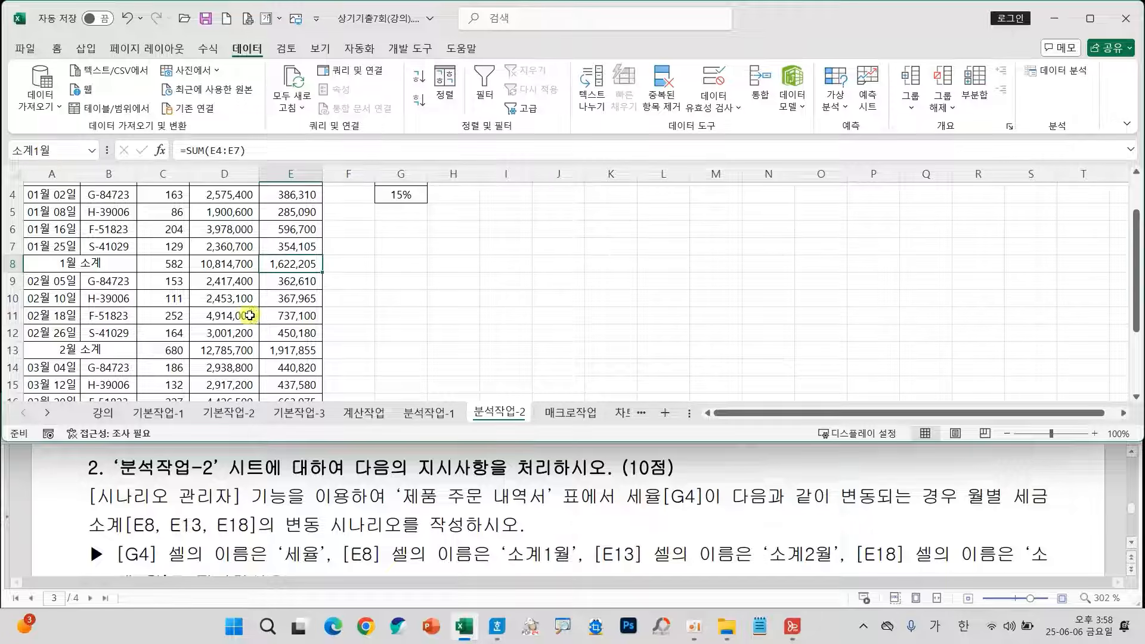
# Define the name 소계2월 for the February tax subtotal in cell E13.
pyautogui.click(295, 351)
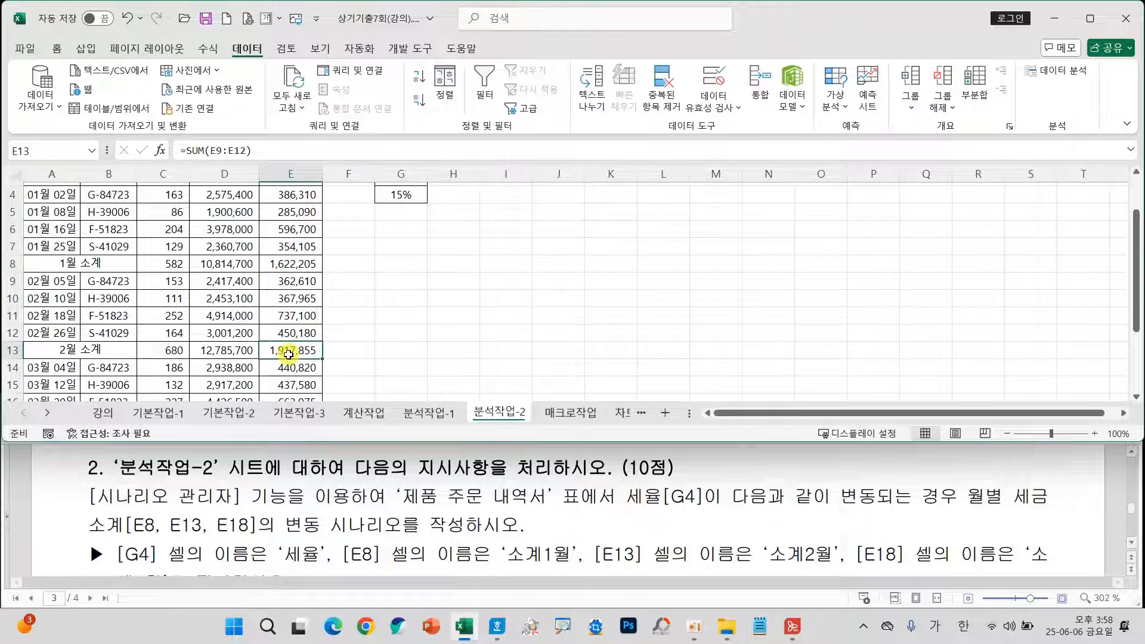
pyautogui.click(45, 150)
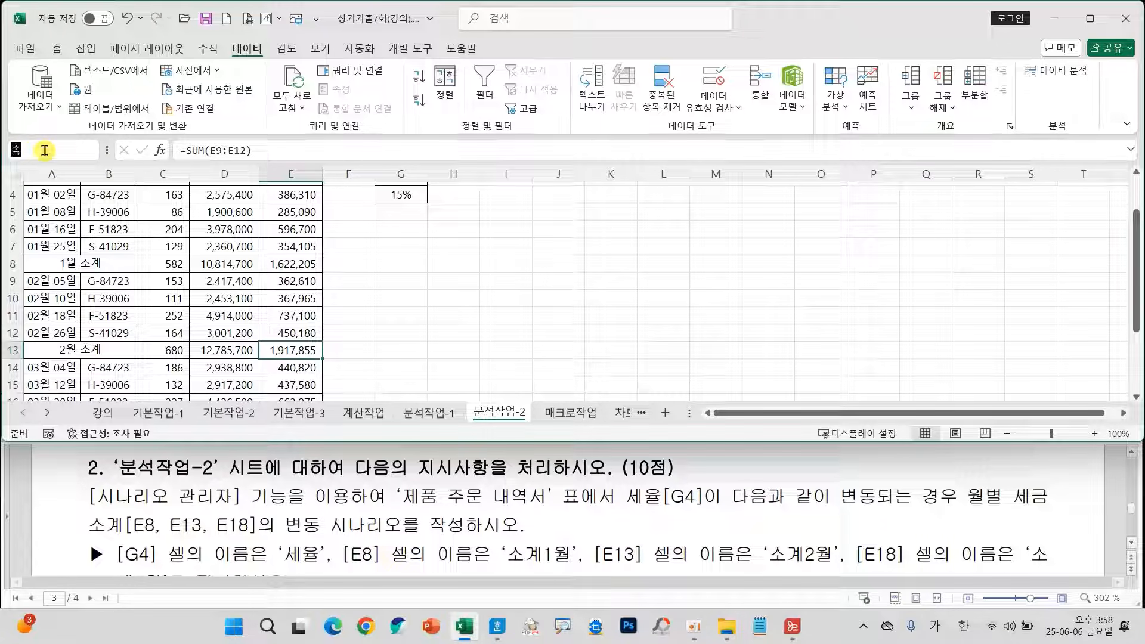
pyautogui.write('소계2월')
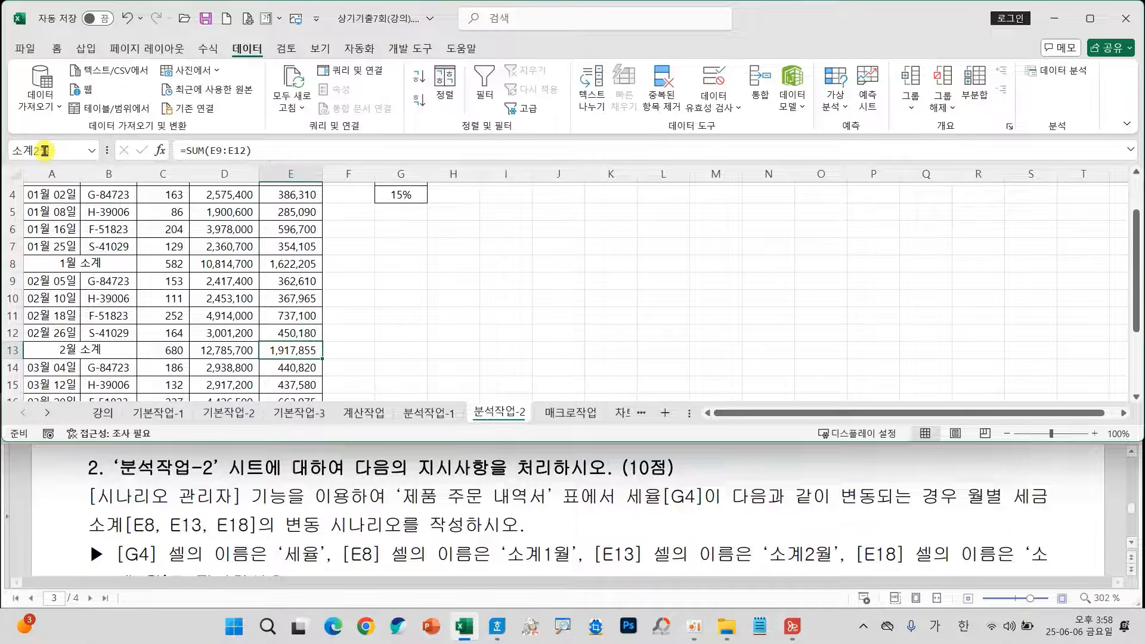
pyautogui.press('Return')
# Define the name 소계3월 for the March tax subtotal in cell E18.
pyautogui.scroll(-2, 298, 340)
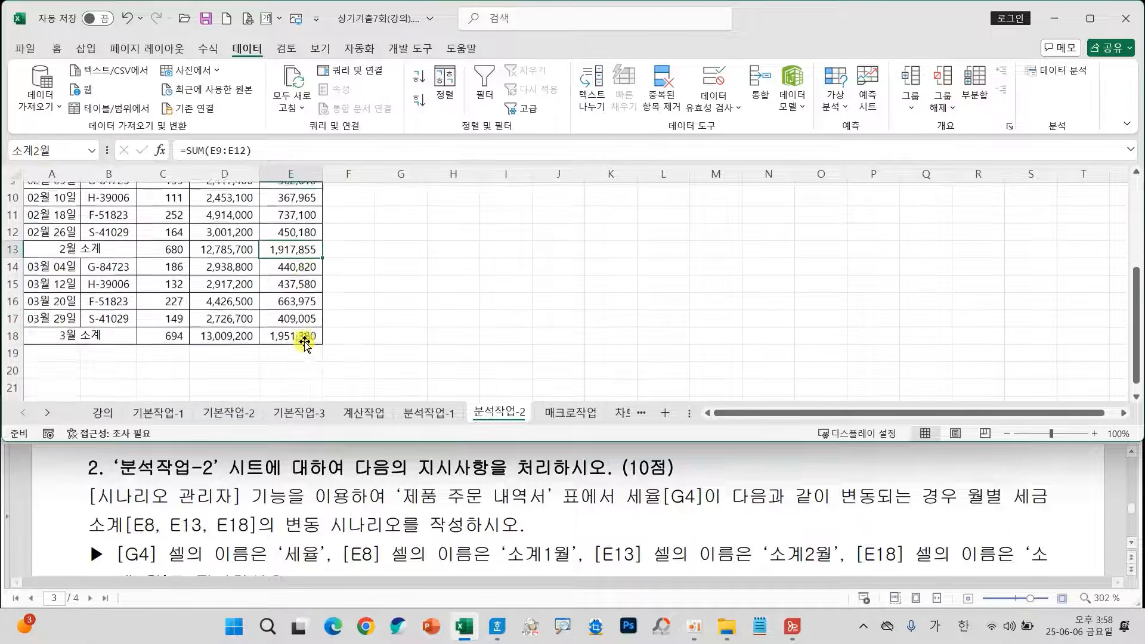
pyautogui.click(278, 331)
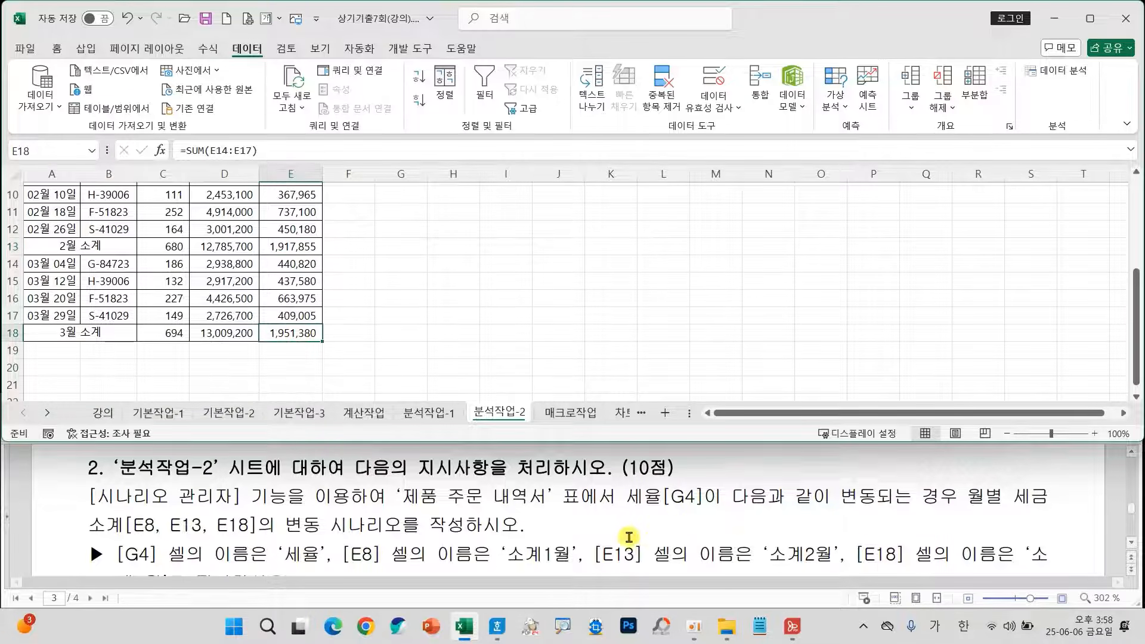
pyautogui.scroll(-1, 604, 539)
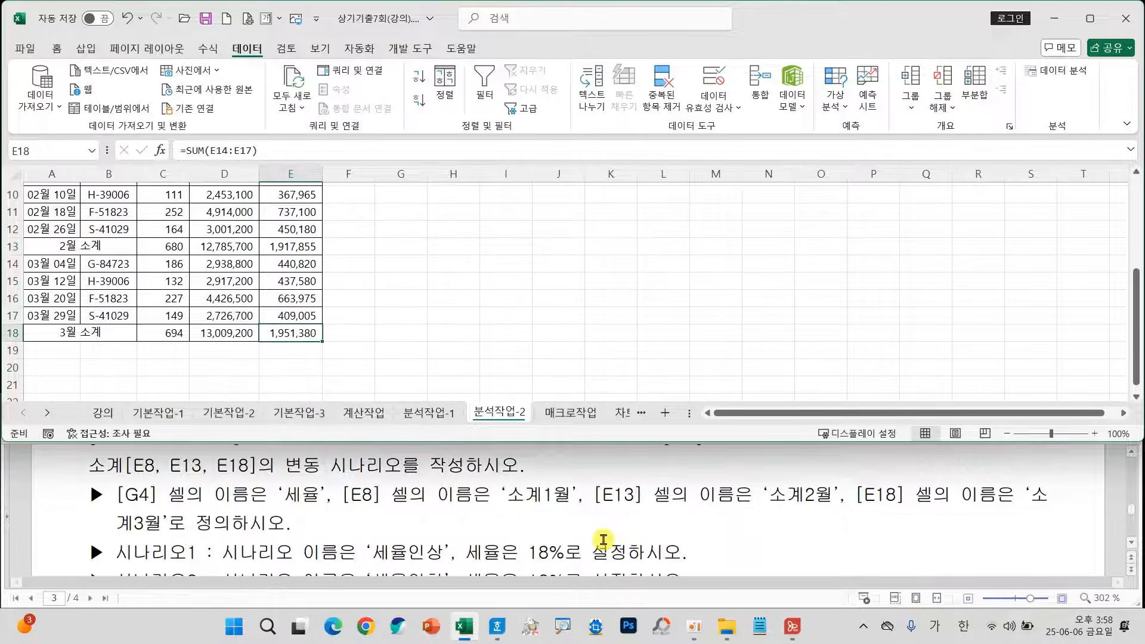
pyautogui.click(63, 149)
pyautogui.write('소계')
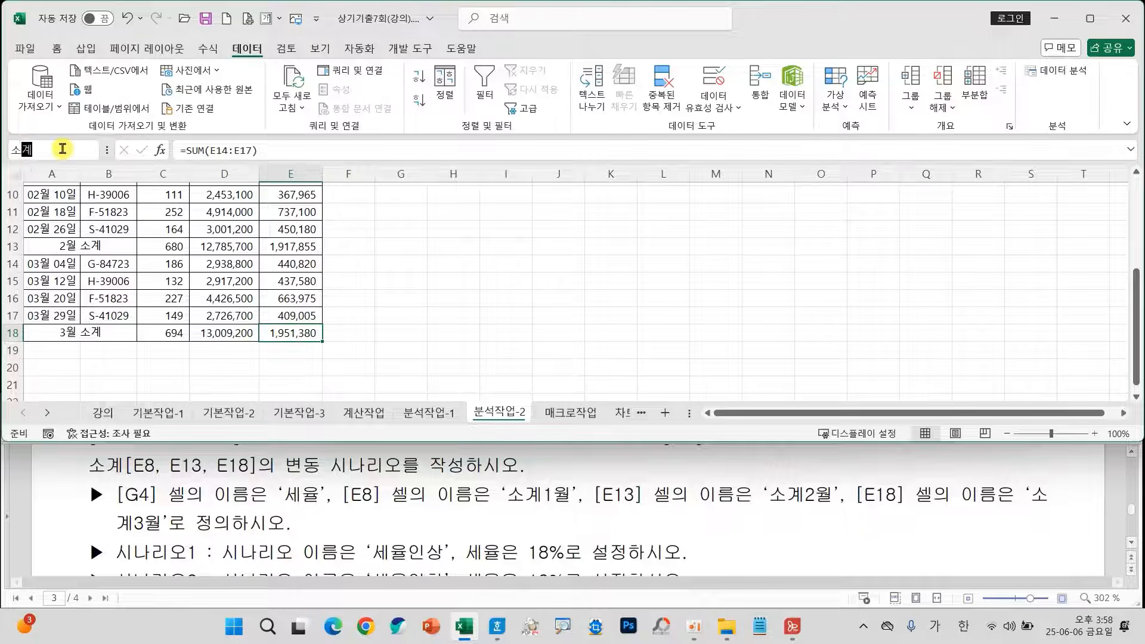
pyautogui.write('3월')
pyautogui.press('Return')
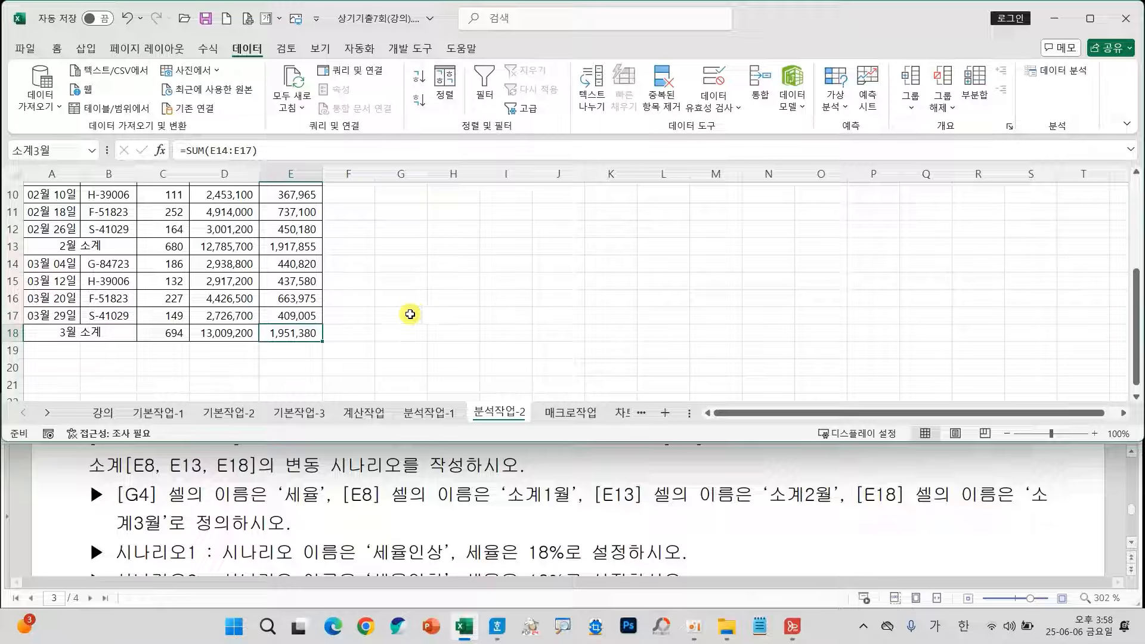
# Review the names and tax rates required for the two scenarios in the exam instructions.
pyautogui.scroll(-2, 457, 500)
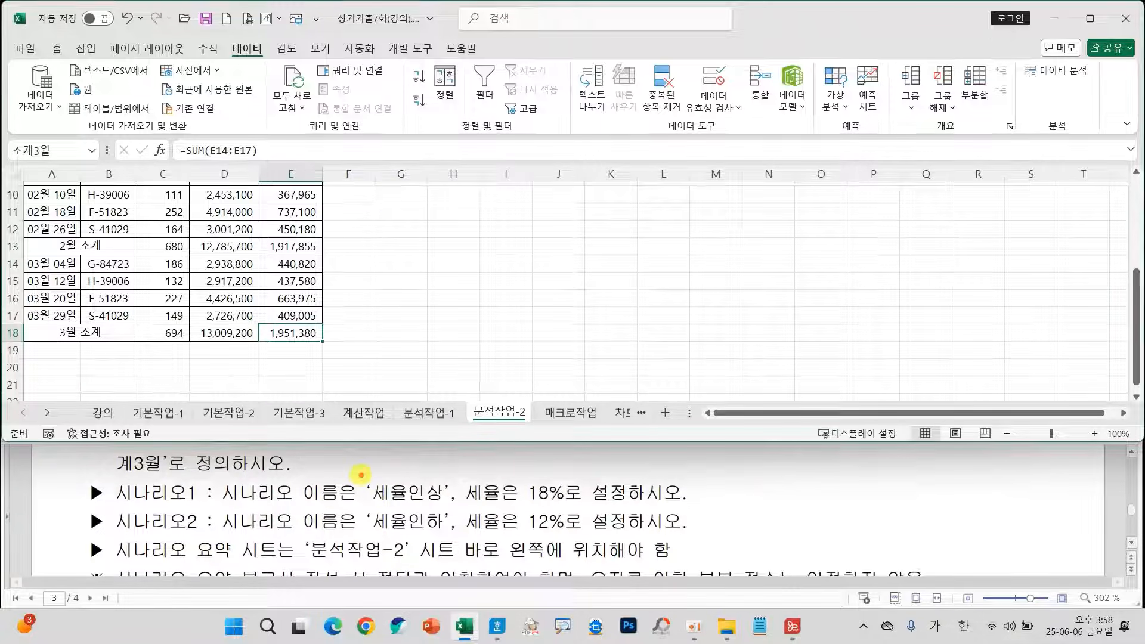
pyautogui.moveTo(353, 479); pyautogui.dragTo(466, 506)
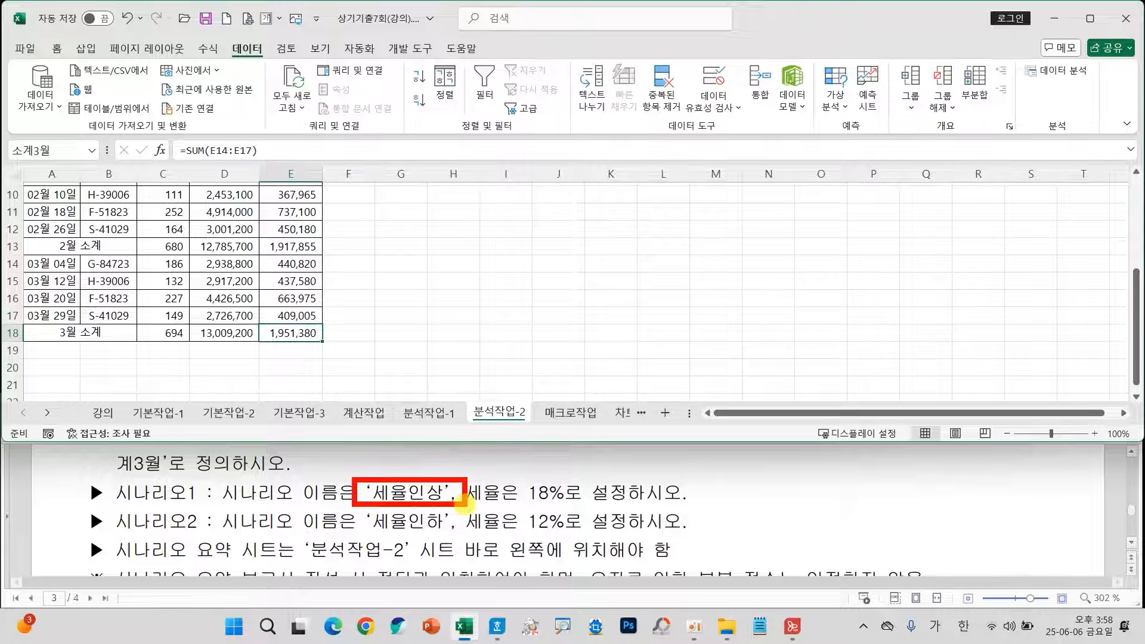
pyautogui.moveTo(355, 508); pyautogui.dragTo(459, 537)
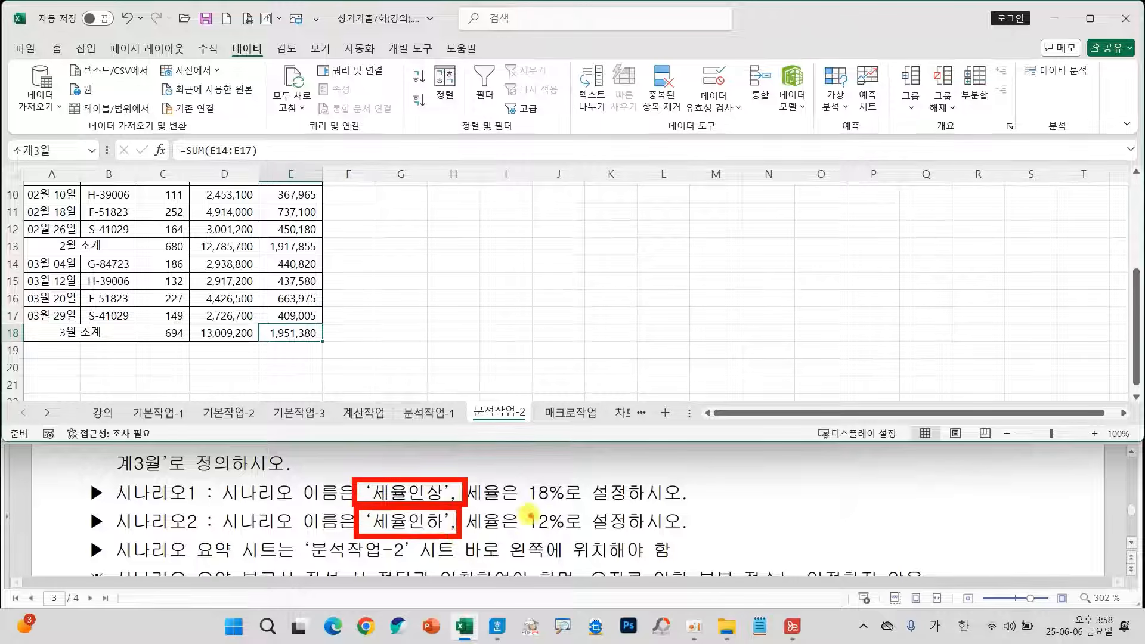
pyautogui.moveTo(530, 506)
pyautogui.mouseDown()
pyautogui.moveTo(567, 506)
pyautogui.moveTo(572, 531)
pyautogui.mouseUp()
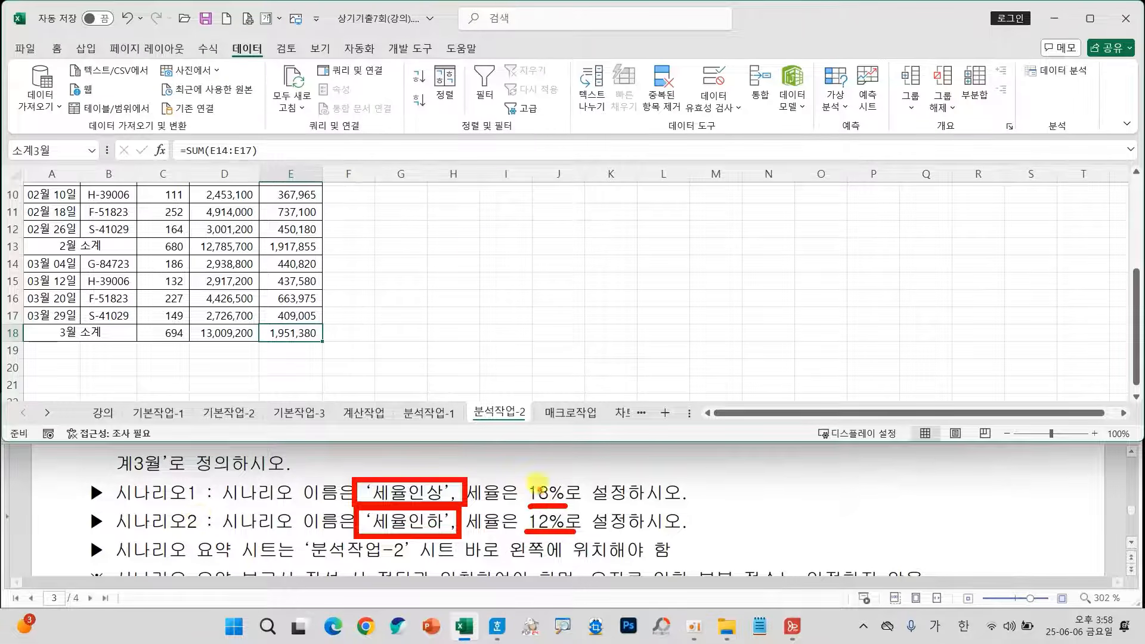
pyautogui.press('Escape')
# Select the tax rate cell G4 on the 분석작업-2 sheet and open the Scenario Manager.
pyautogui.scroll(2, 436, 268)
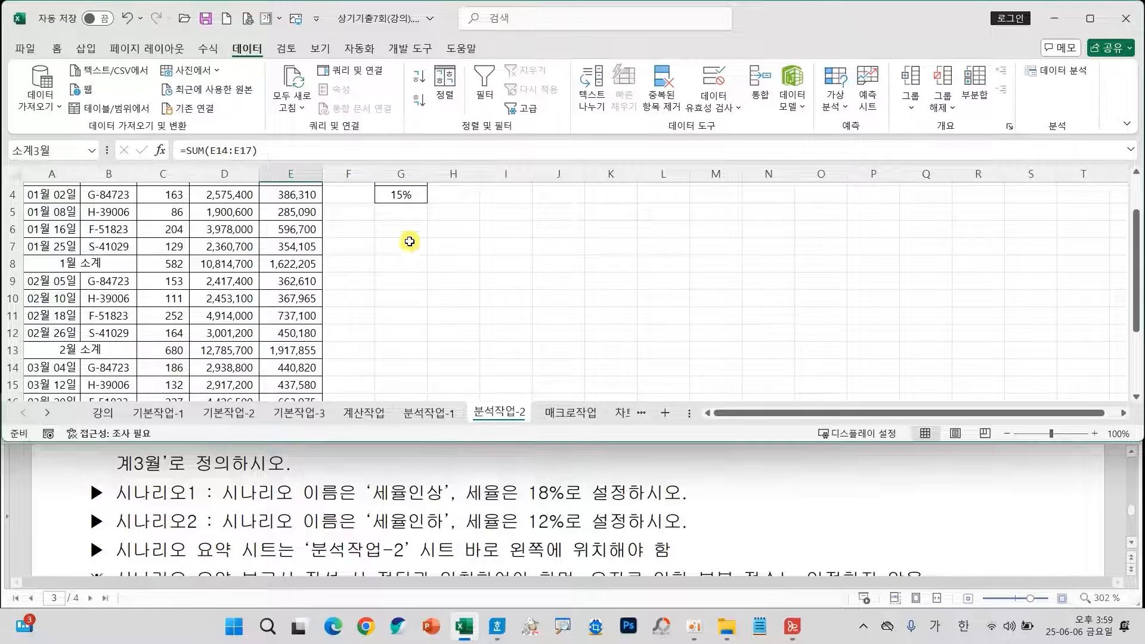
pyautogui.click(401, 194)
pyautogui.scroll(1, 516, 312)
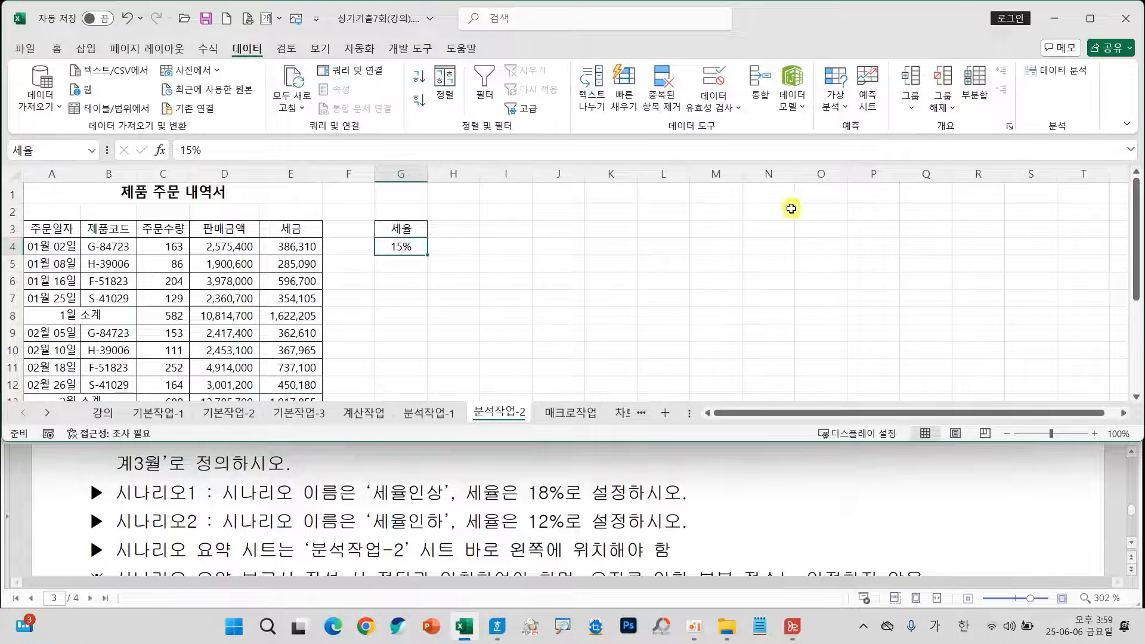
pyautogui.click(836, 95)
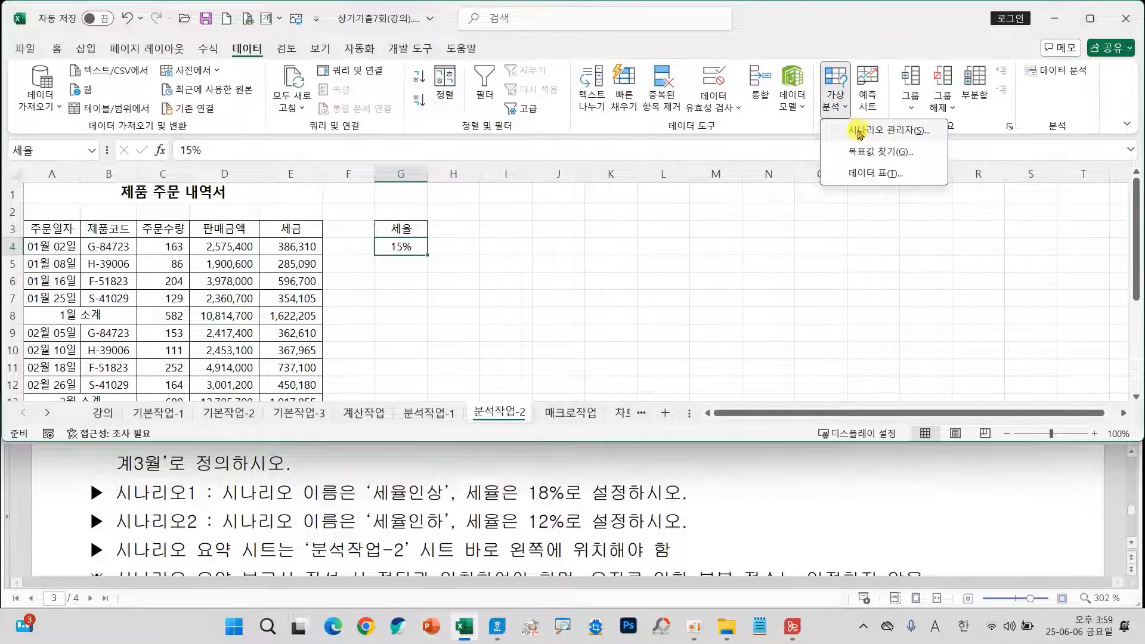
pyautogui.click(895, 131)
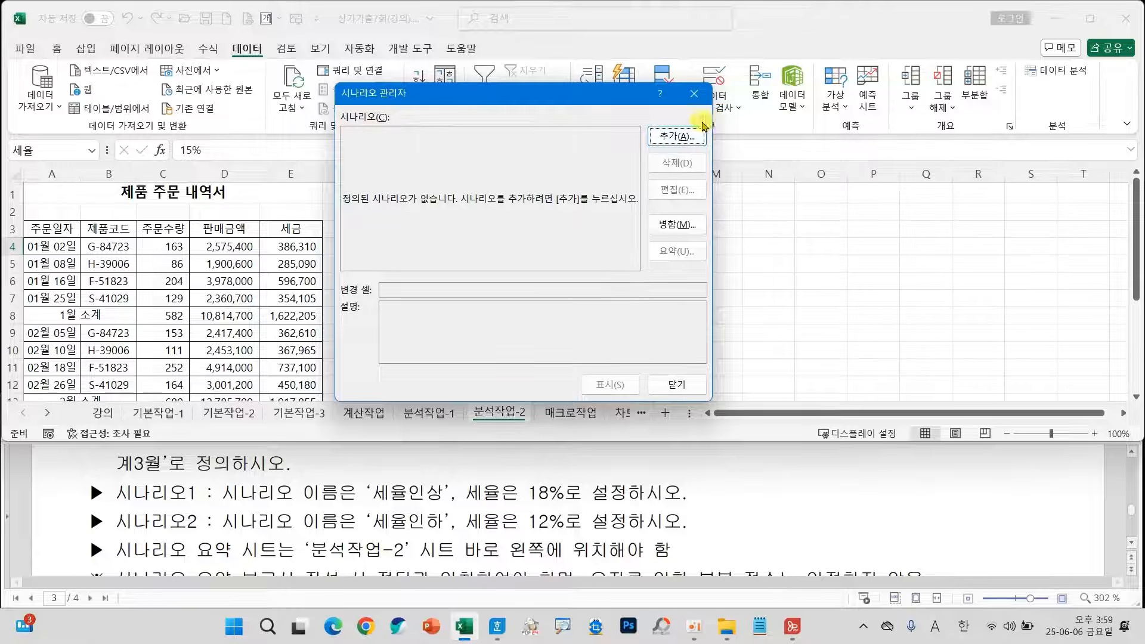
pyautogui.moveTo(483, 91); pyautogui.dragTo(665, 136)
# Add a scenario named 세율인상 with G4 as the changing cell and a 세율 value of 18%.
pyautogui.click(818, 173)
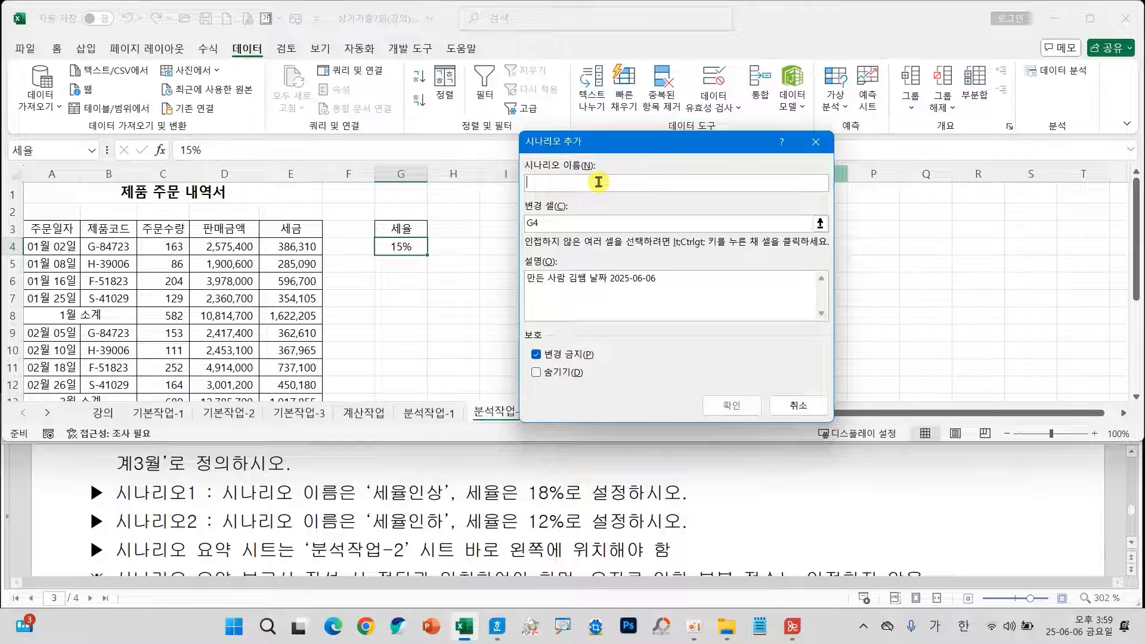
pyautogui.write('세율인상')
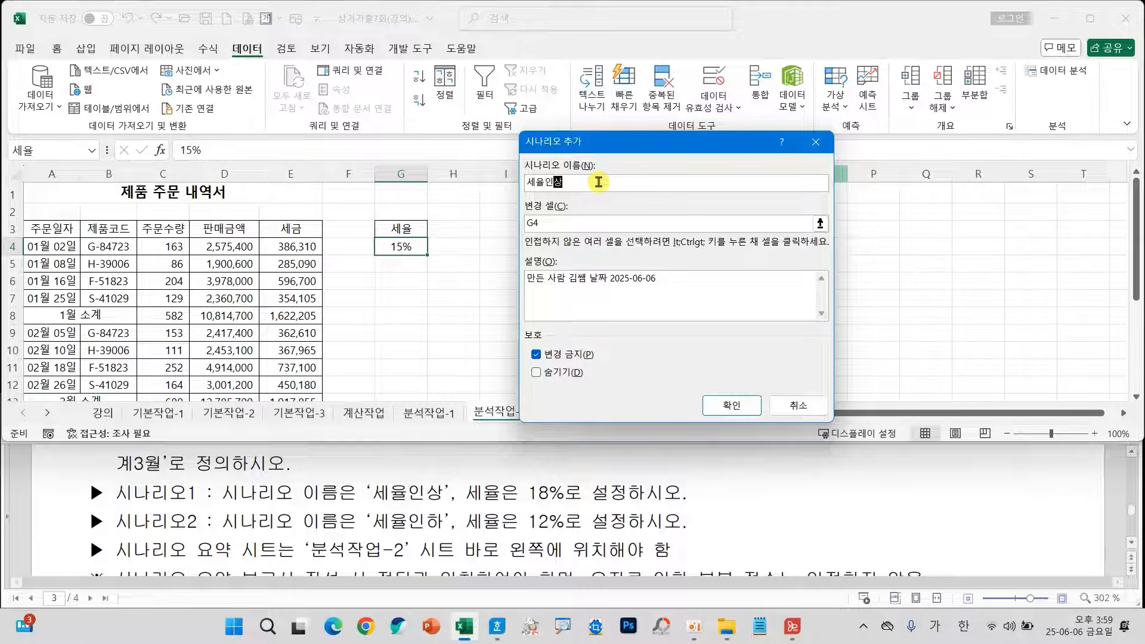
pyautogui.click(575, 224)
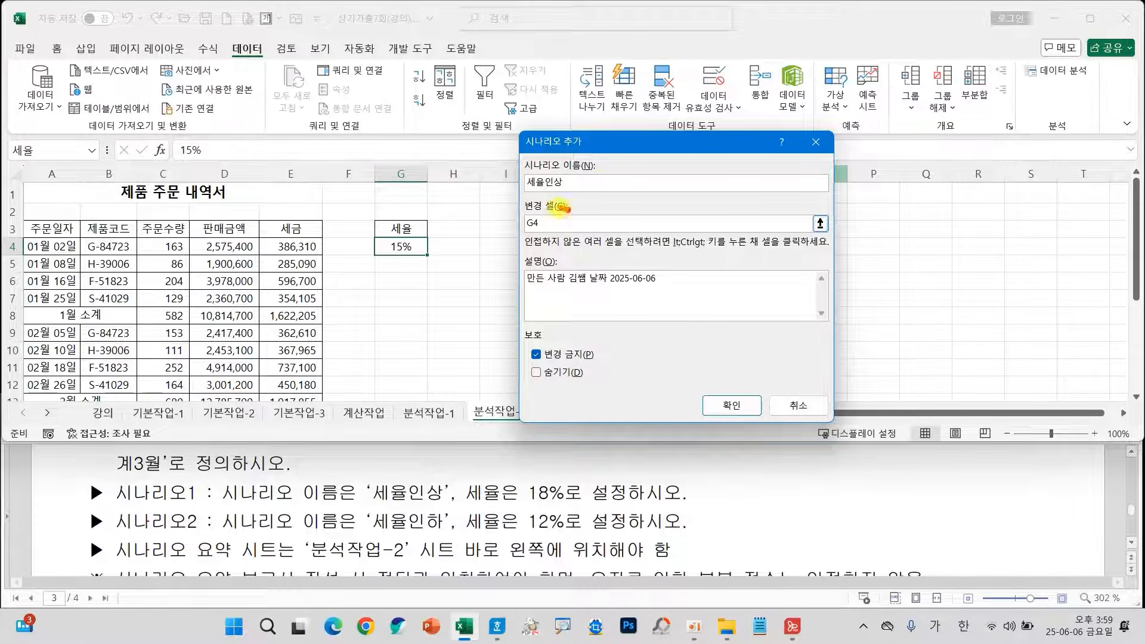
pyautogui.moveTo(563, 207)
pyautogui.mouseDown()
pyautogui.moveTo(545, 234)
pyautogui.moveTo(568, 210)
pyautogui.moveTo(422, 245)
pyautogui.moveTo(448, 251)
pyautogui.mouseUp()
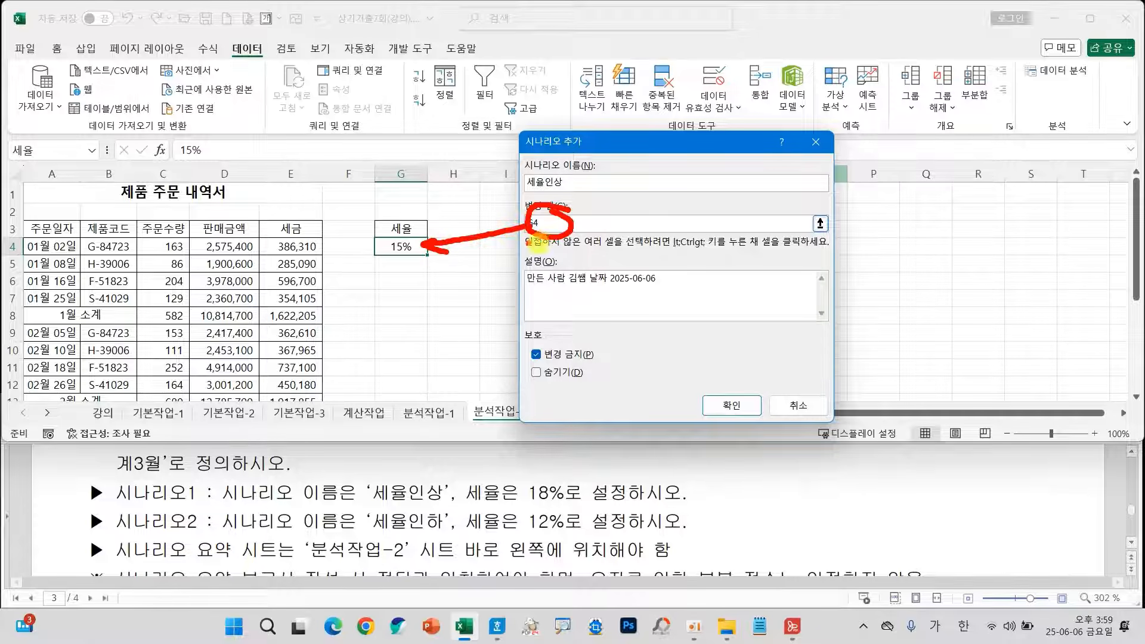
pyautogui.press('Escape')
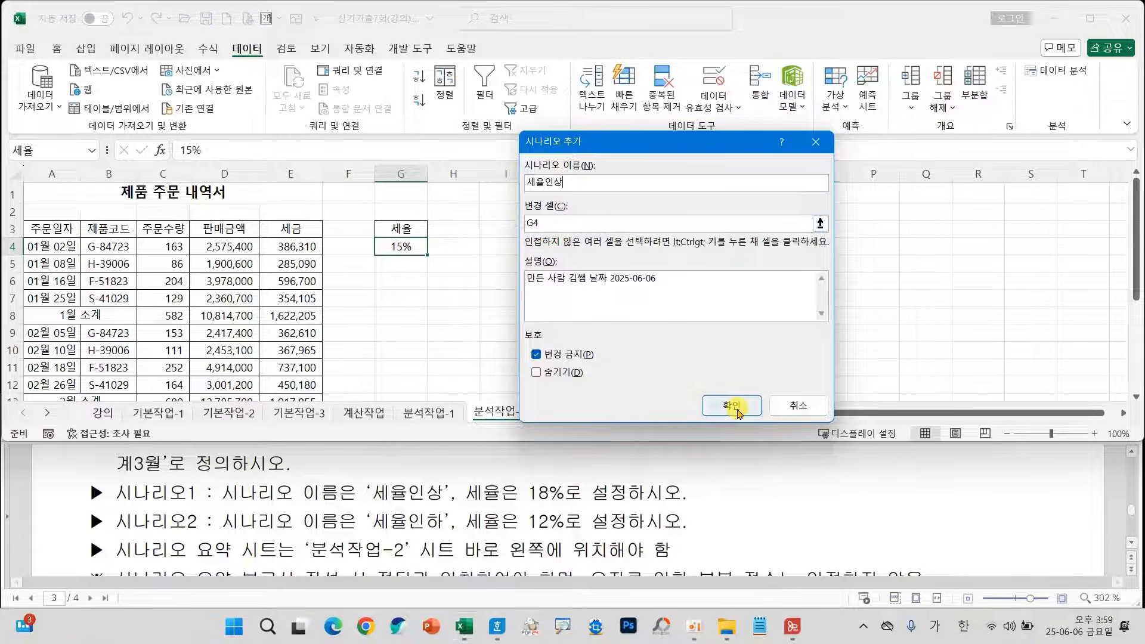
pyautogui.click(737, 410)
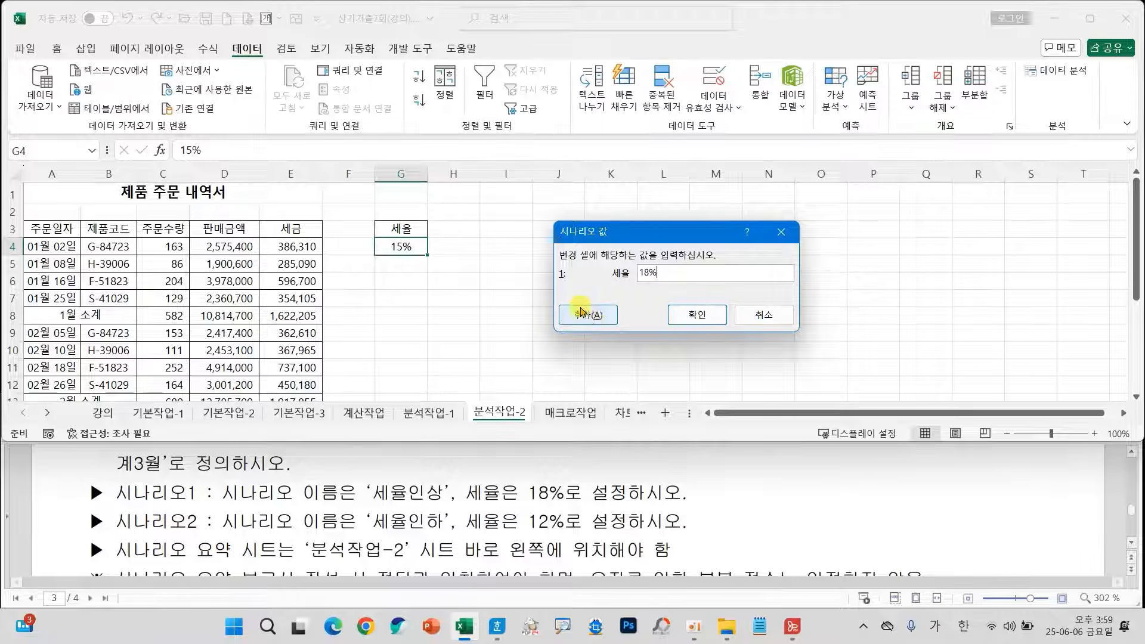
pyautogui.click(594, 320)
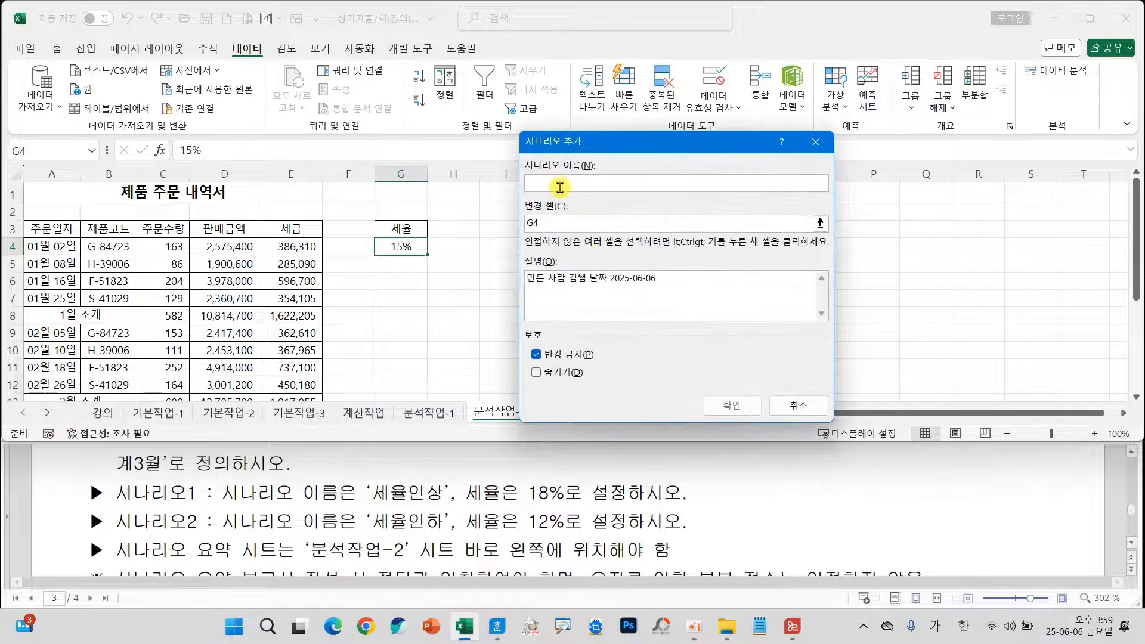
# Add a second scenario named 세율인하 for changing cell G4 with a 세율 value of 12%.
pyautogui.write('세율인')
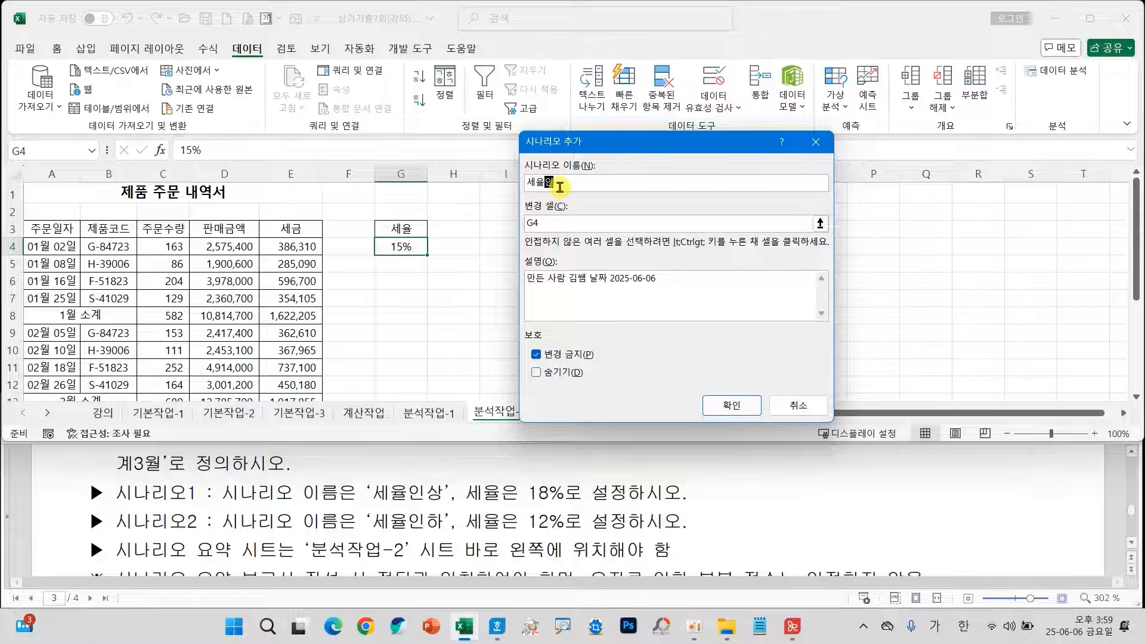
pyautogui.write('하')
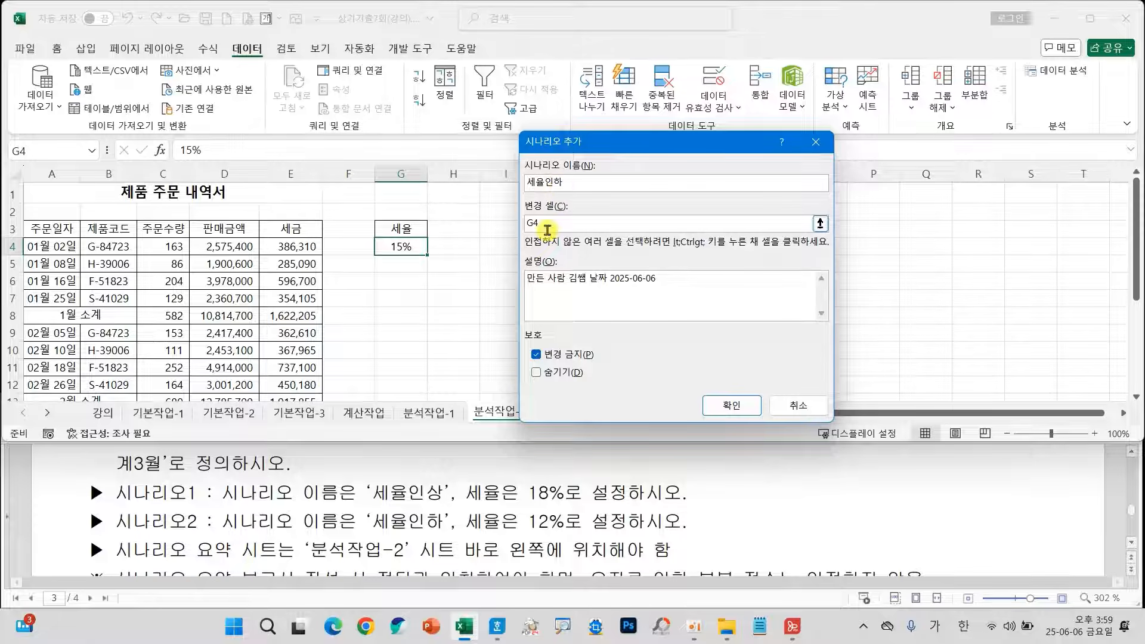
pyautogui.click(725, 404)
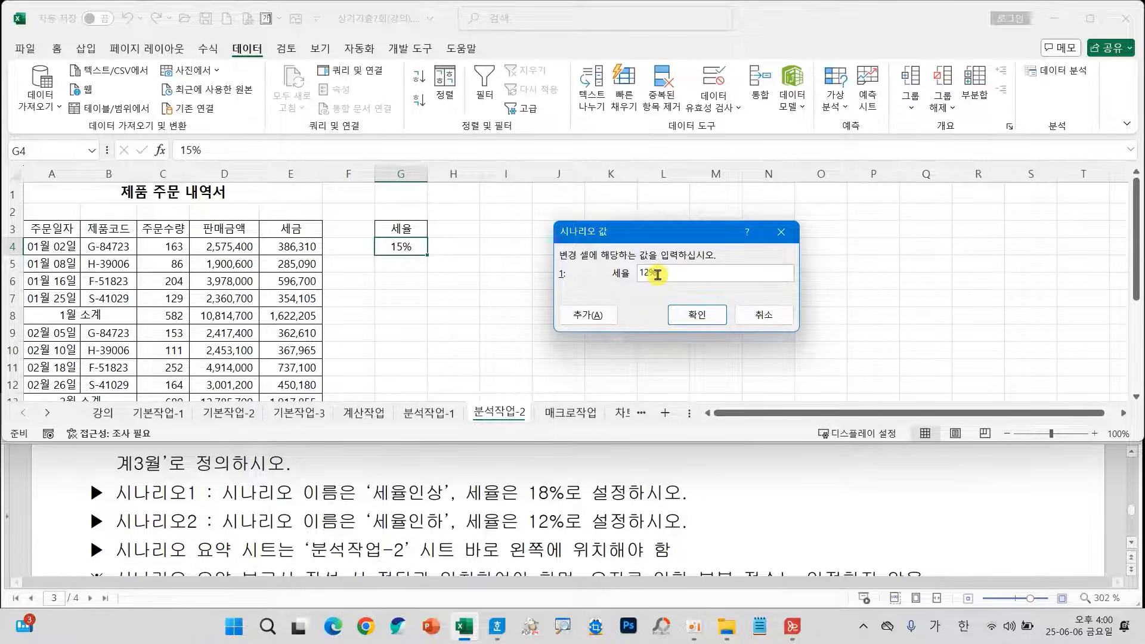
pyautogui.click(696, 319)
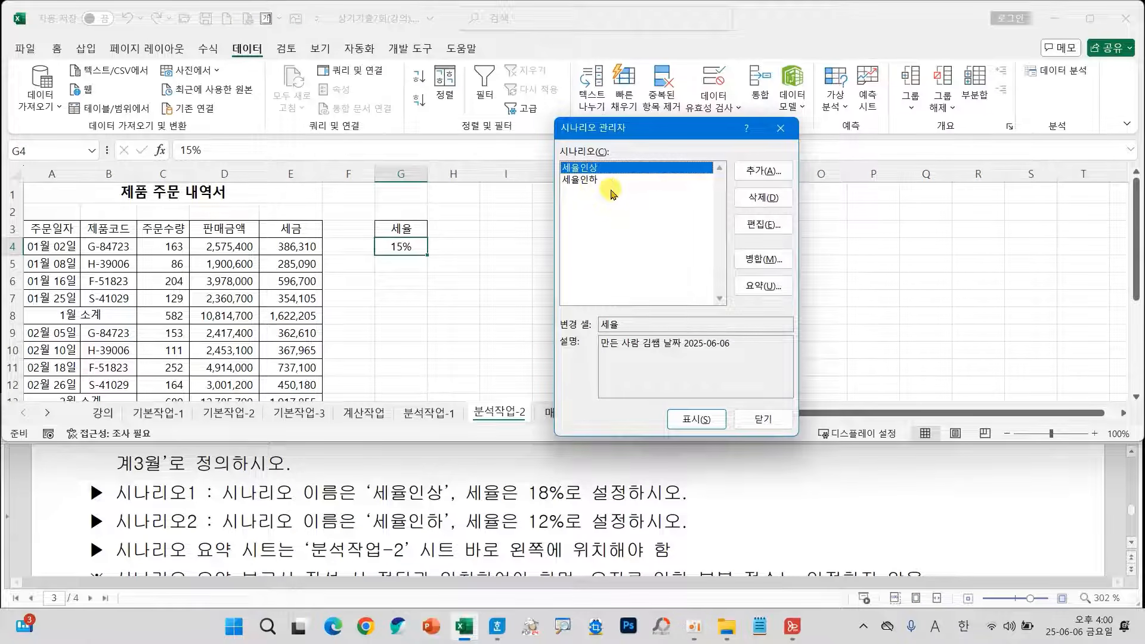
# Generate a scenario summary report using the monthly tax subtotals E8, E13 and E18 as result cells.
pyautogui.click(756, 286)
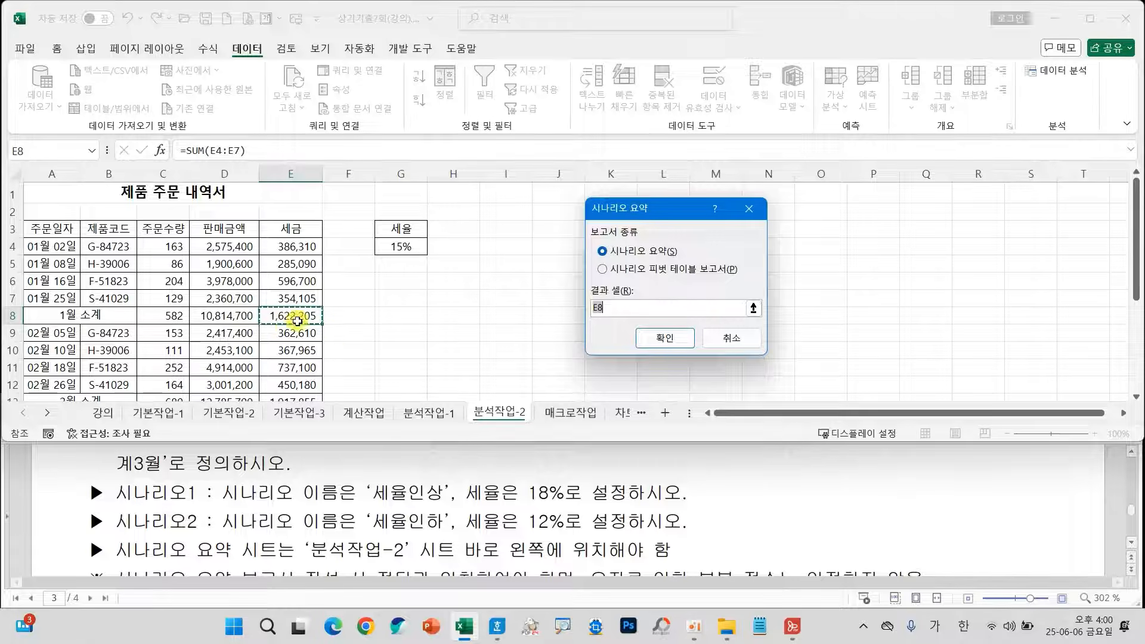
pyautogui.scroll(-1, 349, 319)
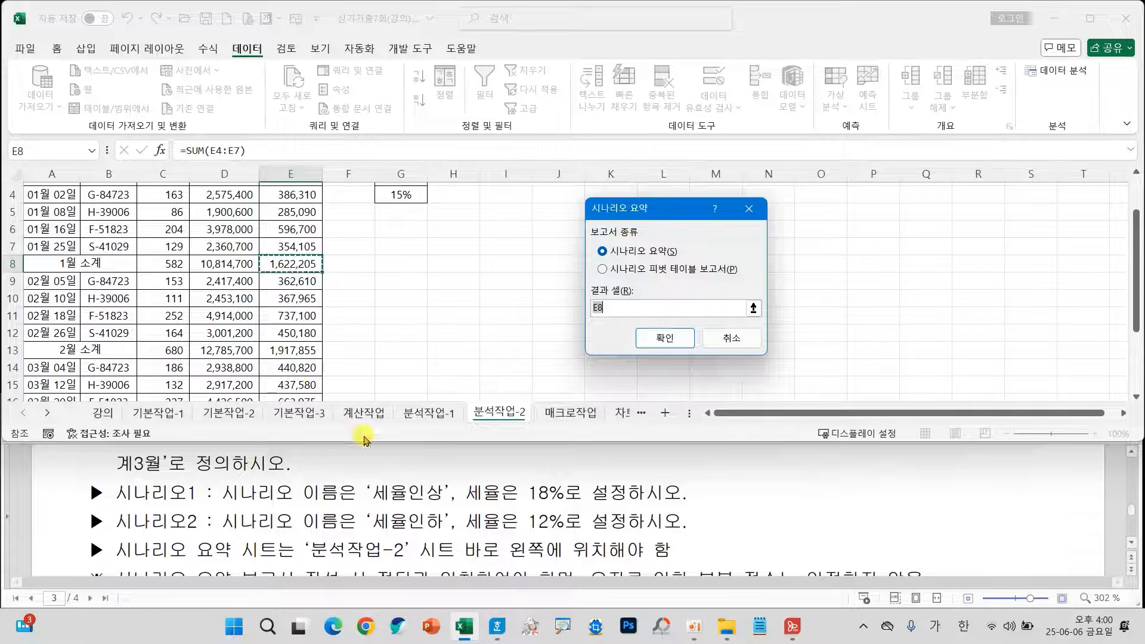
pyautogui.scroll(3, 408, 520)
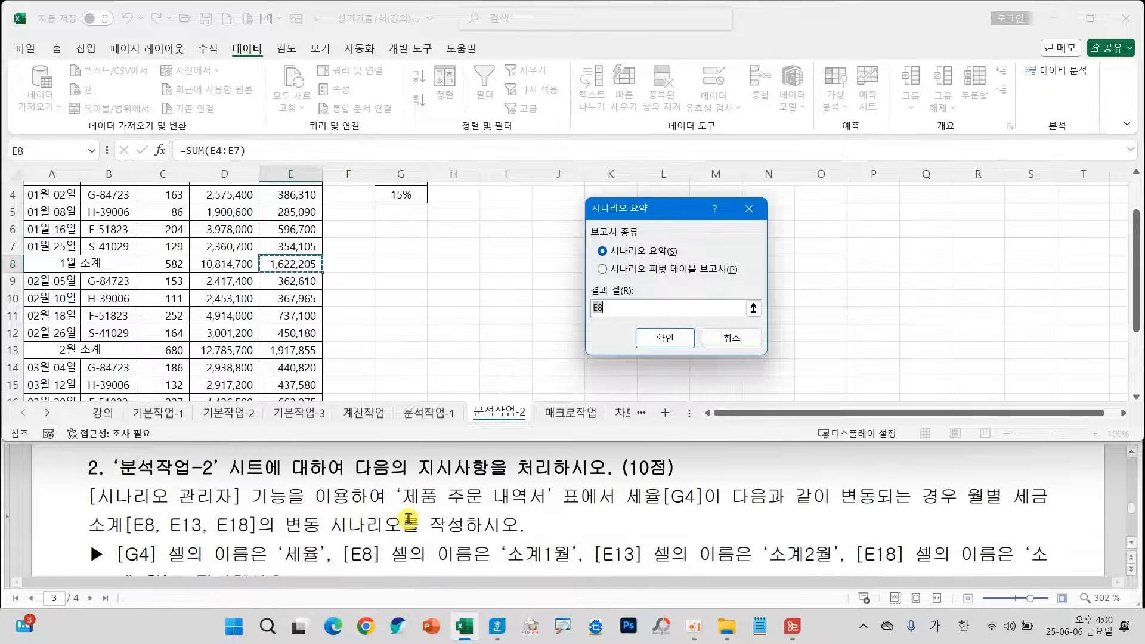
pyautogui.moveTo(106, 507); pyautogui.dragTo(261, 538)
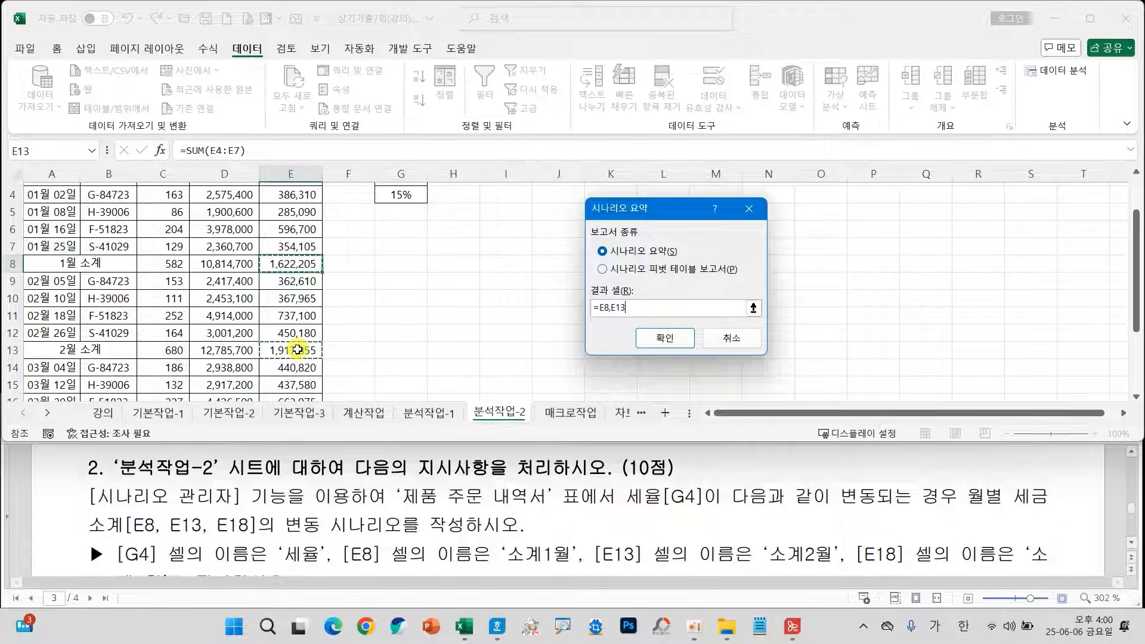
pyautogui.scroll(-2, 302, 349)
pyautogui.keyDown('ctrl'); pyautogui.click(311, 334); pyautogui.keyUp('ctrl')
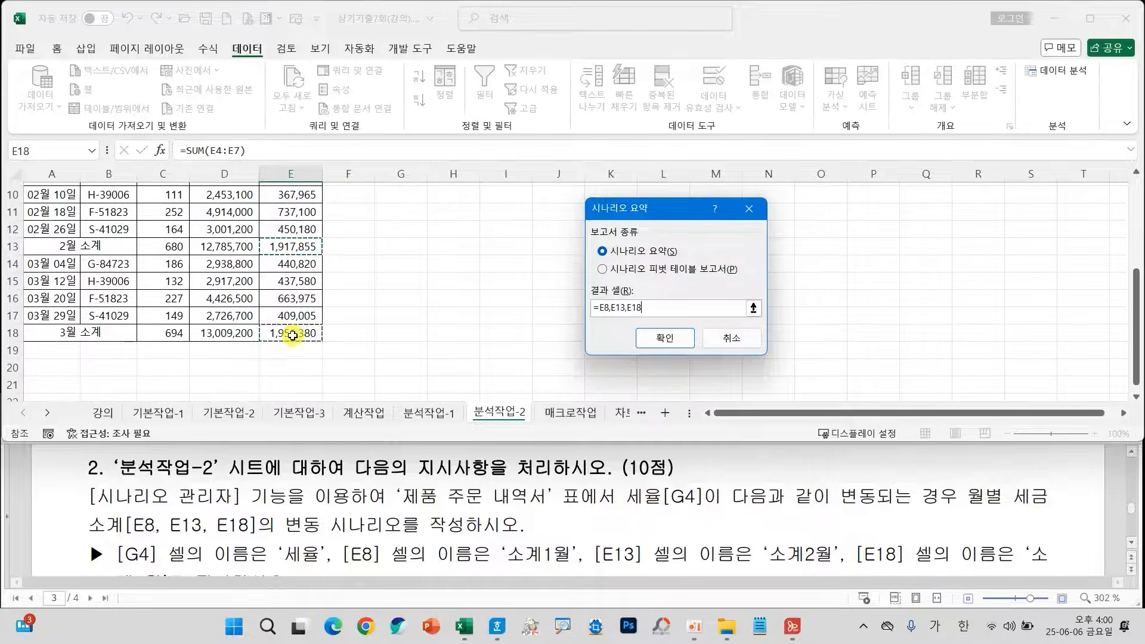
pyautogui.click(664, 339)
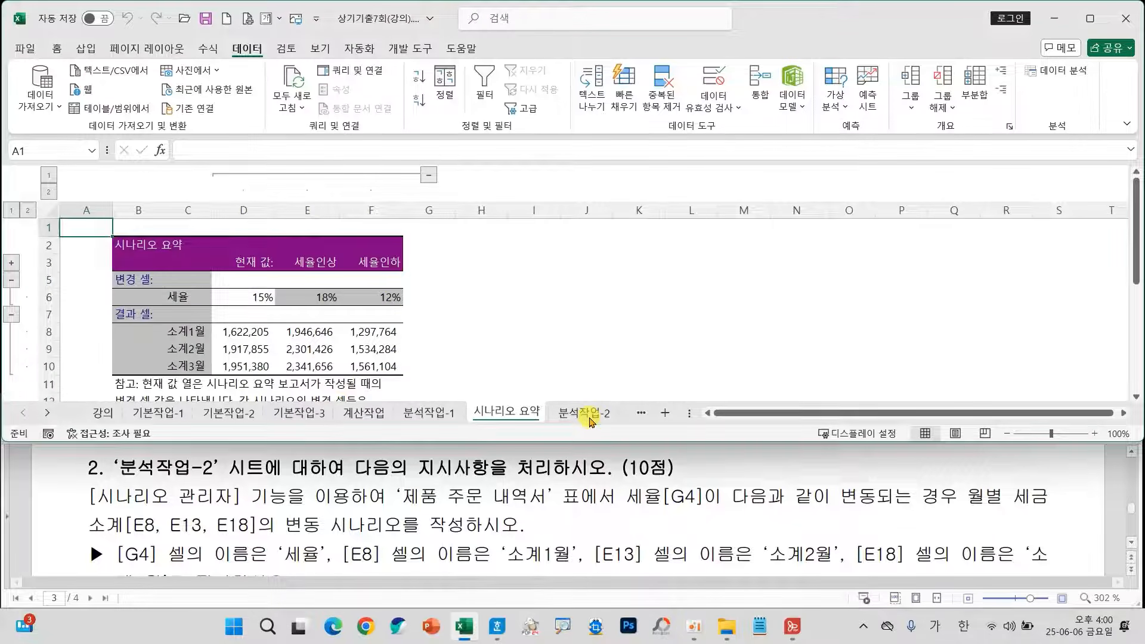
# Check the summary sheet's position, changing cell, scenario rates and subtotal results against the exam instructions.
pyautogui.scroll(-4, 626, 519)
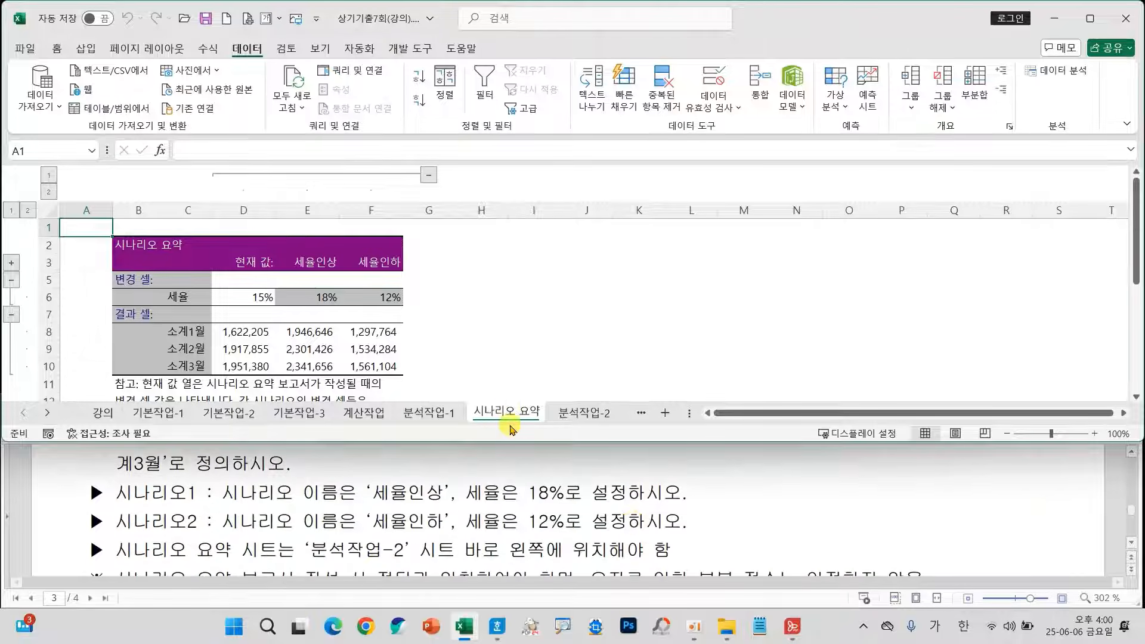
pyautogui.scroll(-2, 535, 496)
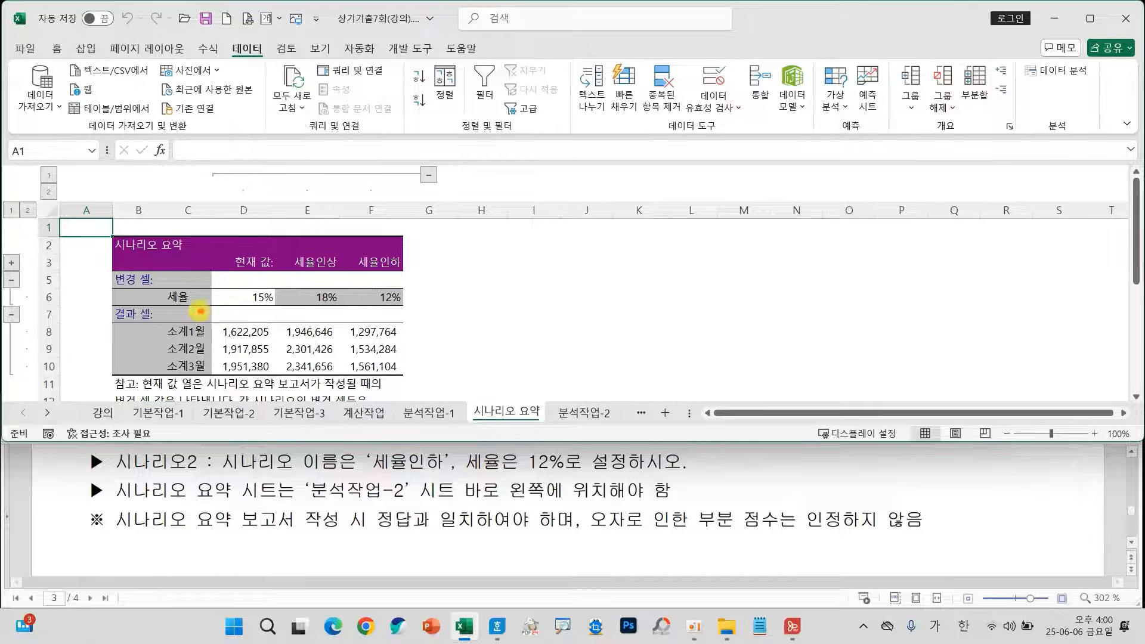
pyautogui.moveTo(197, 309)
pyautogui.mouseDown()
pyautogui.moveTo(206, 285)
pyautogui.moveTo(210, 311)
pyautogui.mouseUp()
pyautogui.moveTo(290, 310); pyautogui.dragTo(408, 306)
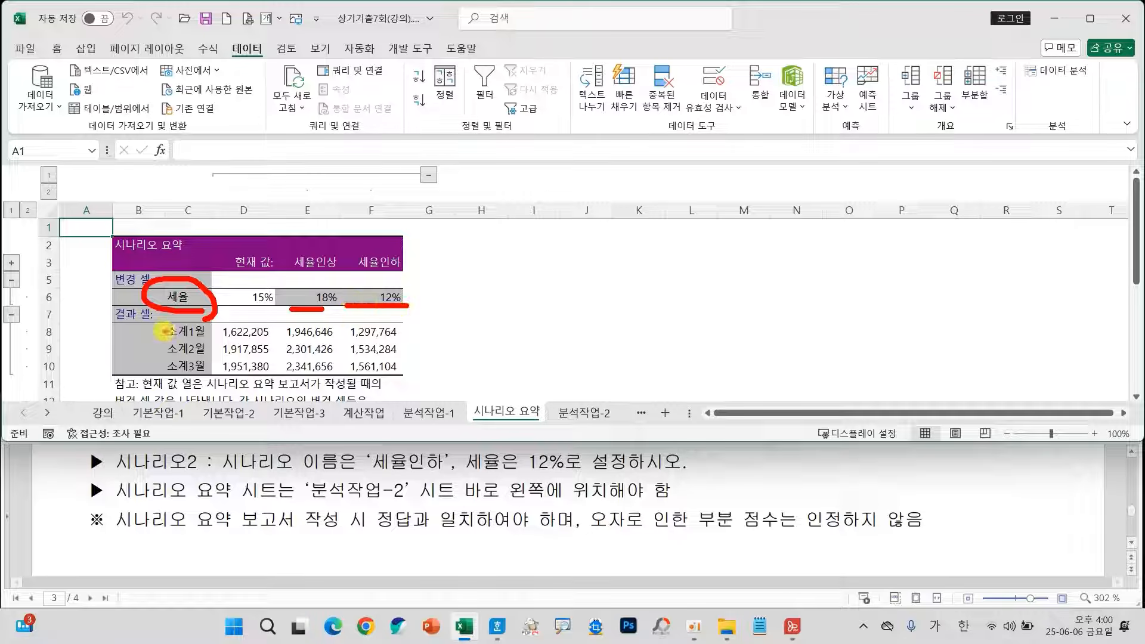
pyautogui.moveTo(155, 328)
pyautogui.mouseDown()
pyautogui.moveTo(143, 352)
pyautogui.moveTo(152, 365)
pyautogui.mouseUp()
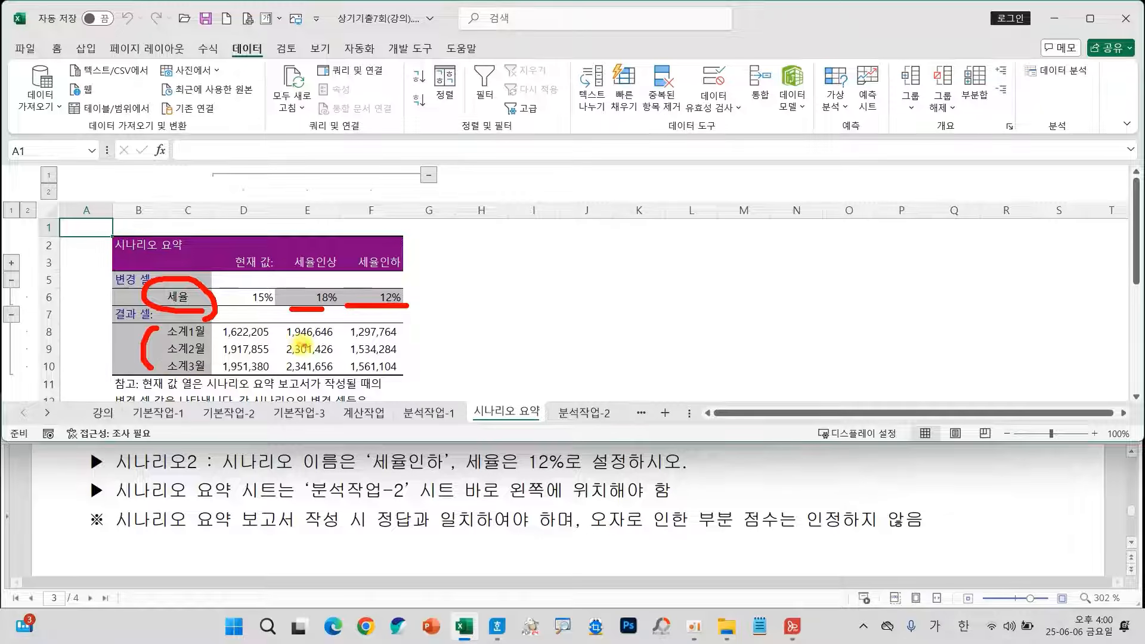
pyautogui.moveTo(297, 345); pyautogui.dragTo(352, 343)
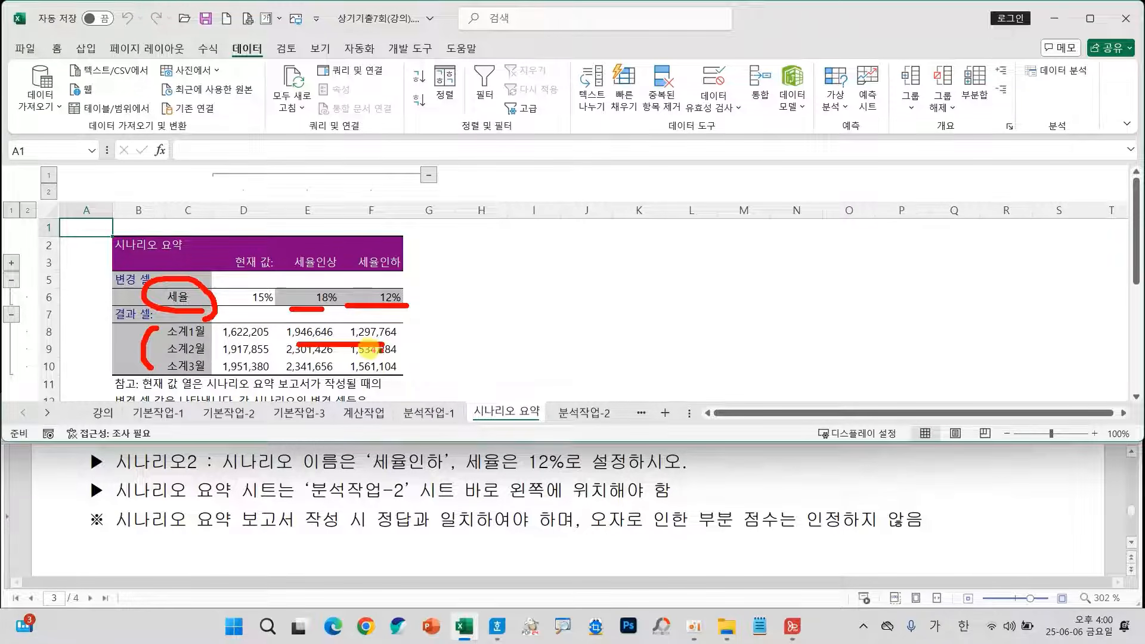
pyautogui.press('Escape')
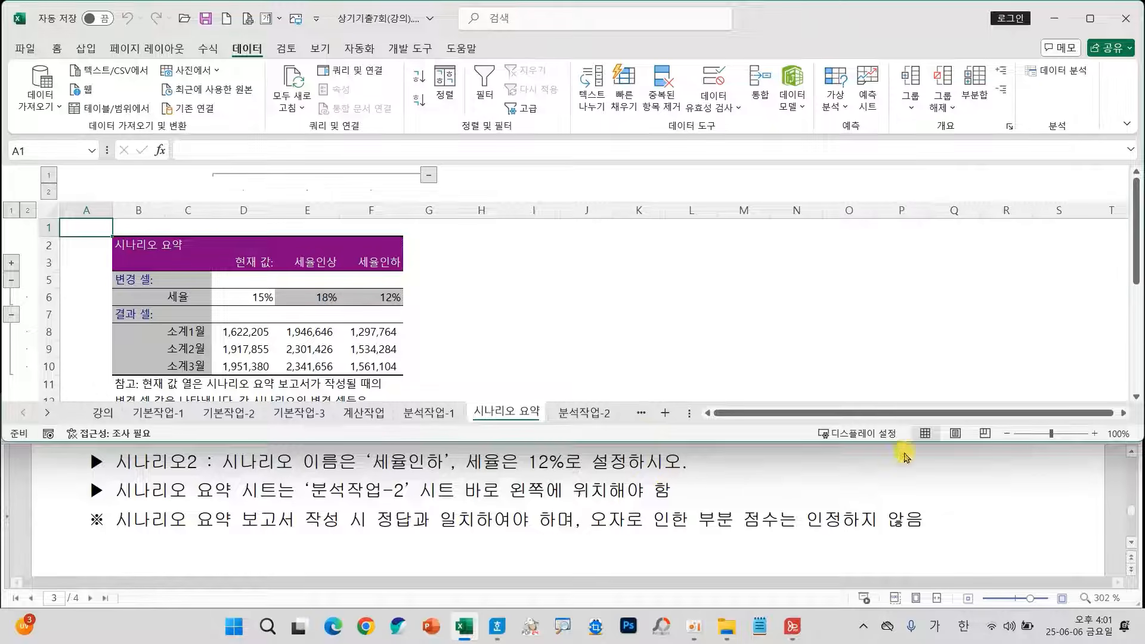
# Switch to the 매크로작업 sheet and read the exam instructions for the 실수령액 macro and its button.
pyautogui.click(1123, 412)
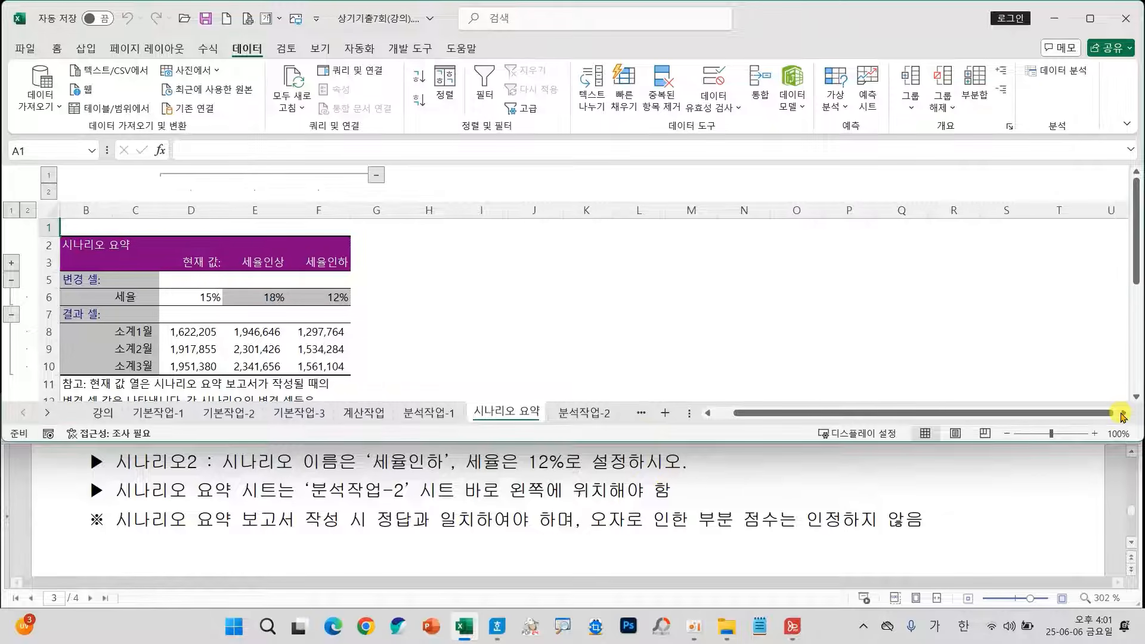
pyautogui.click(642, 413)
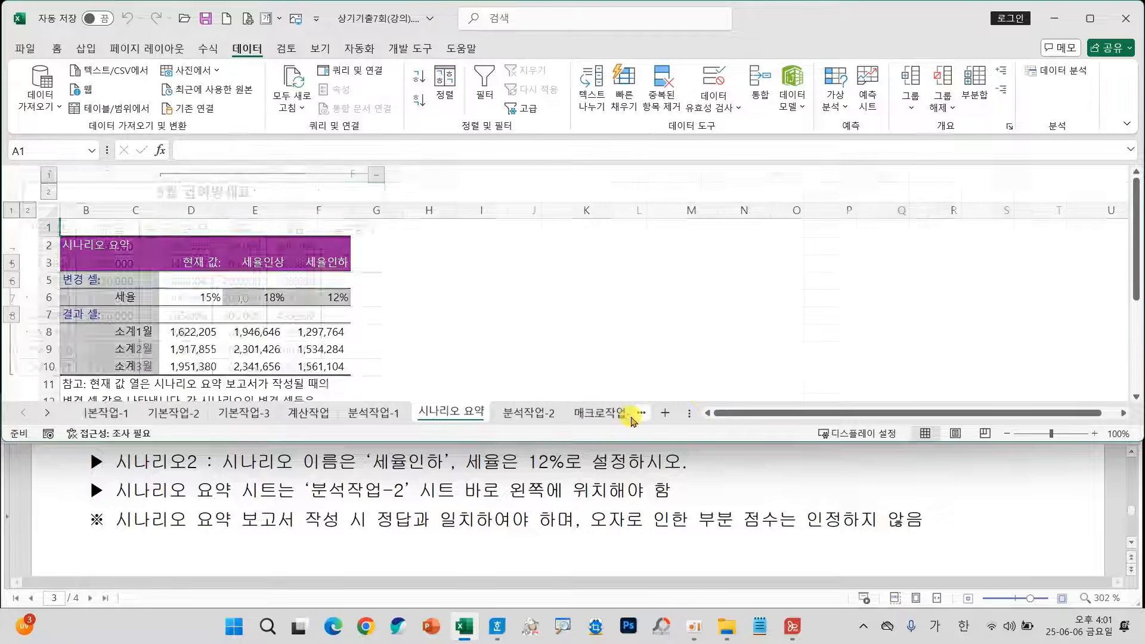
pyautogui.click(635, 412)
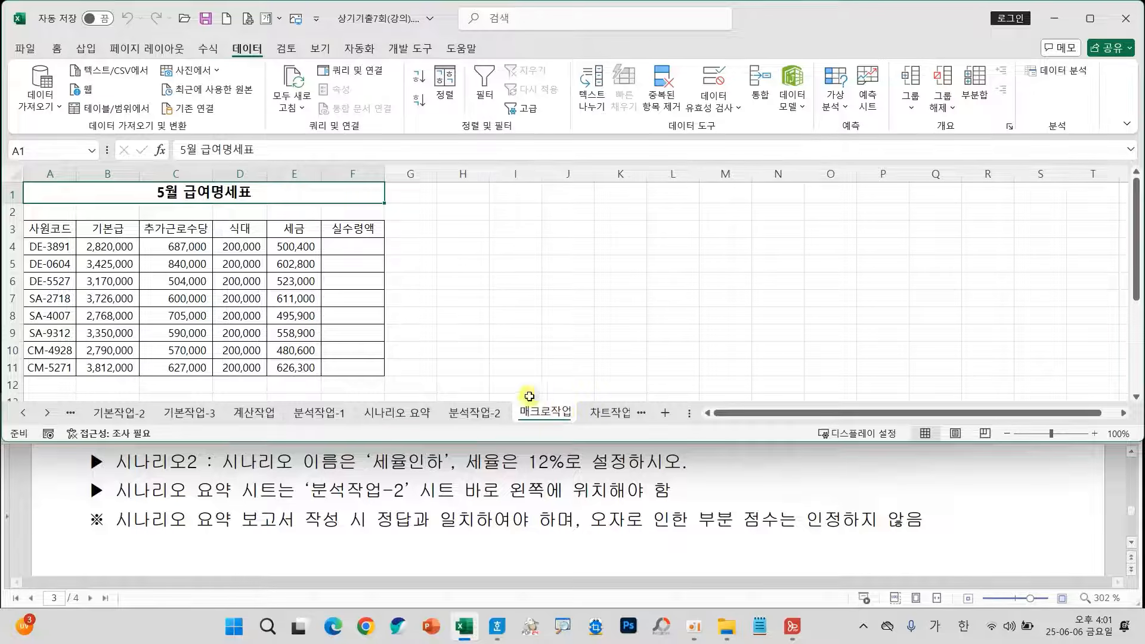
pyautogui.click(609, 417)
pyautogui.click(480, 412)
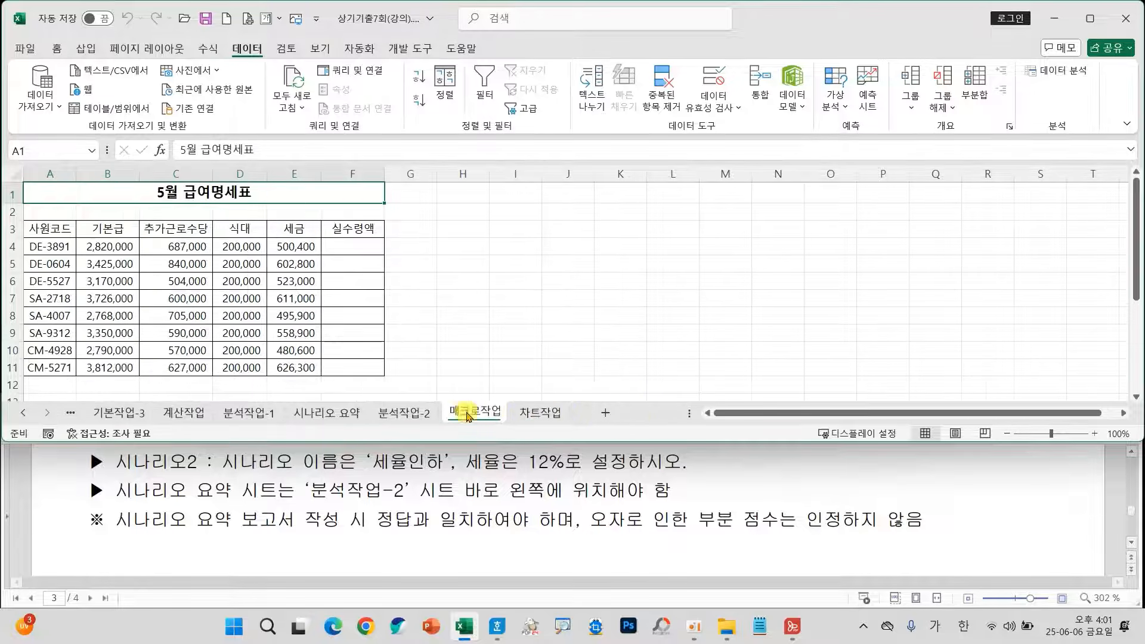
pyautogui.scroll(-5, 578, 523)
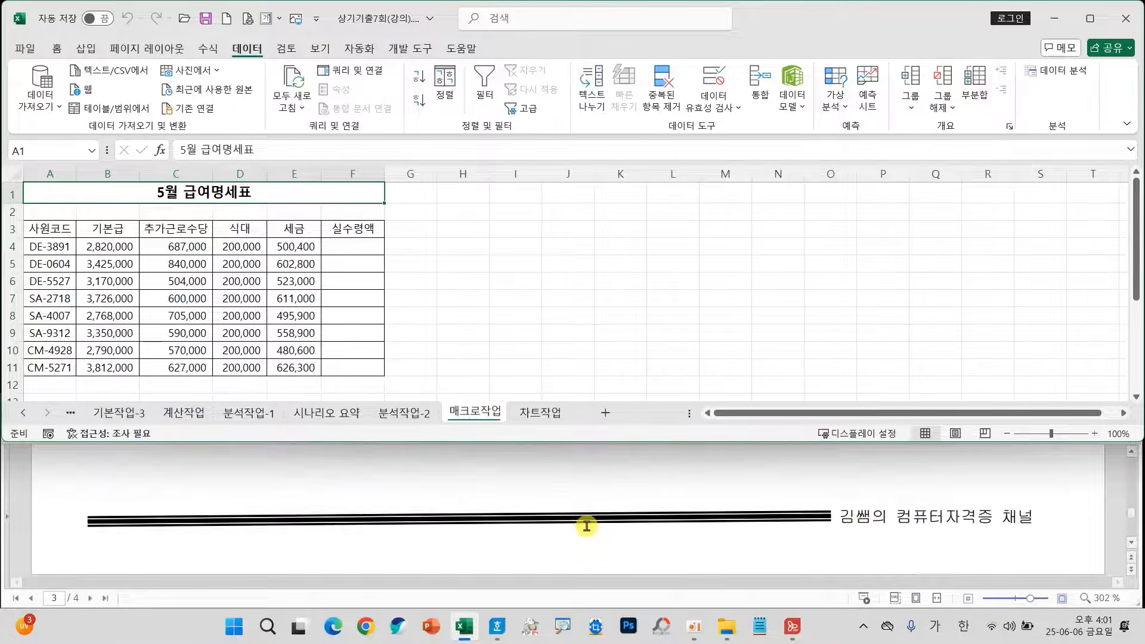
pyautogui.scroll(-1, 587, 525)
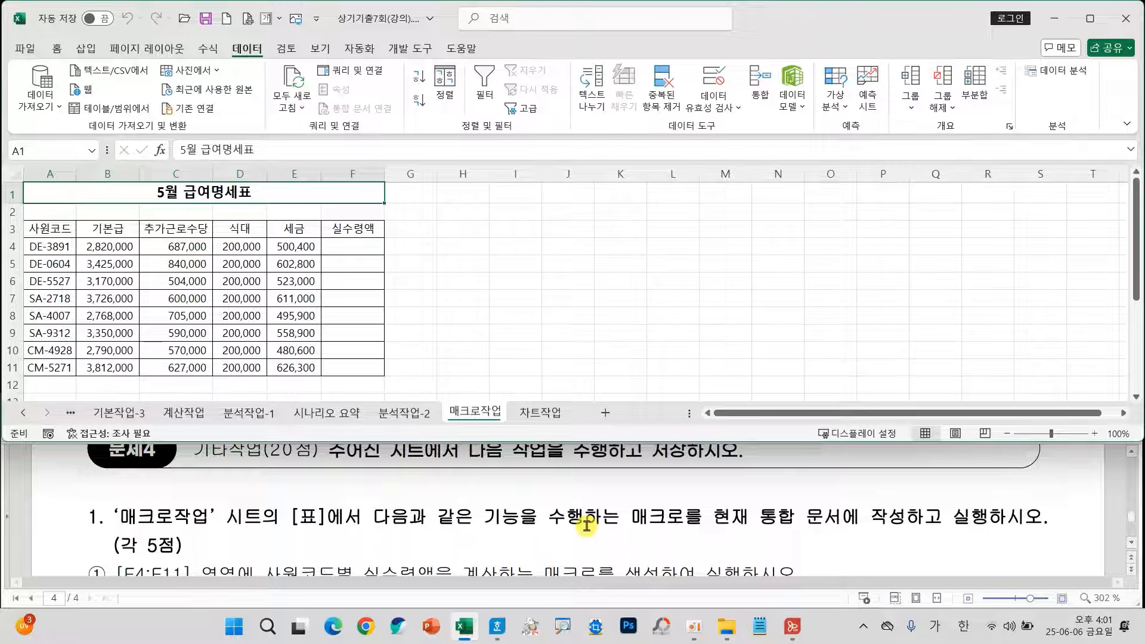
pyautogui.scroll(-1, 587, 525)
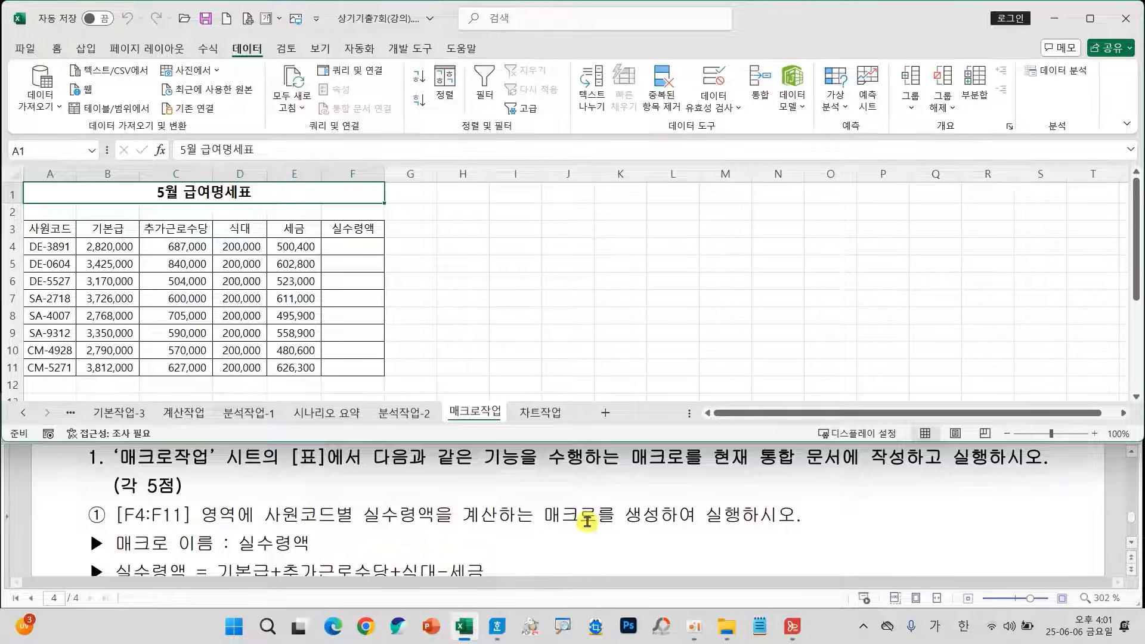
pyautogui.scroll(-1, 477, 537)
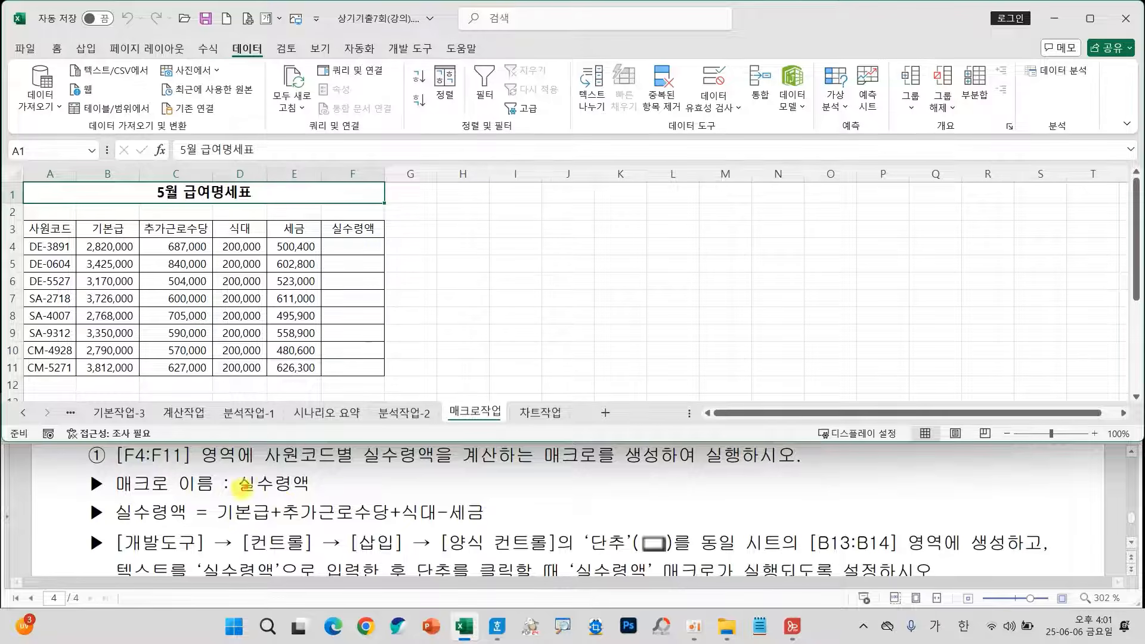
pyautogui.moveTo(211, 495)
pyautogui.mouseDown()
pyautogui.moveTo(337, 533)
pyautogui.moveTo(498, 531)
pyautogui.mouseUp()
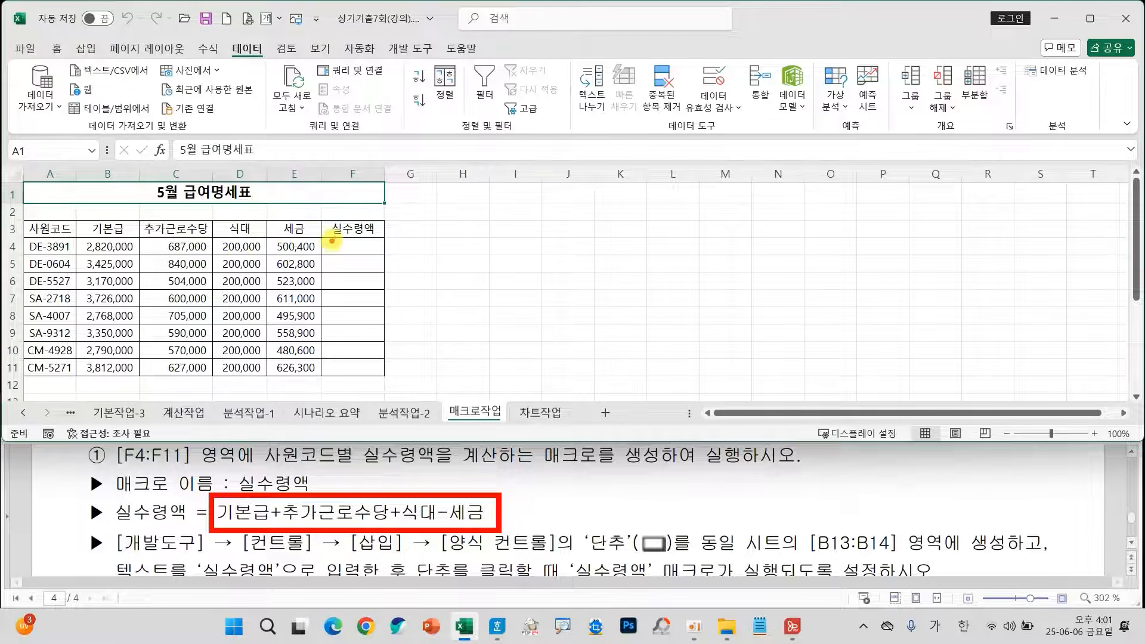
pyautogui.moveTo(331, 239)
pyautogui.mouseDown()
pyautogui.moveTo(344, 249)
pyautogui.moveTo(386, 228)
pyautogui.mouseUp()
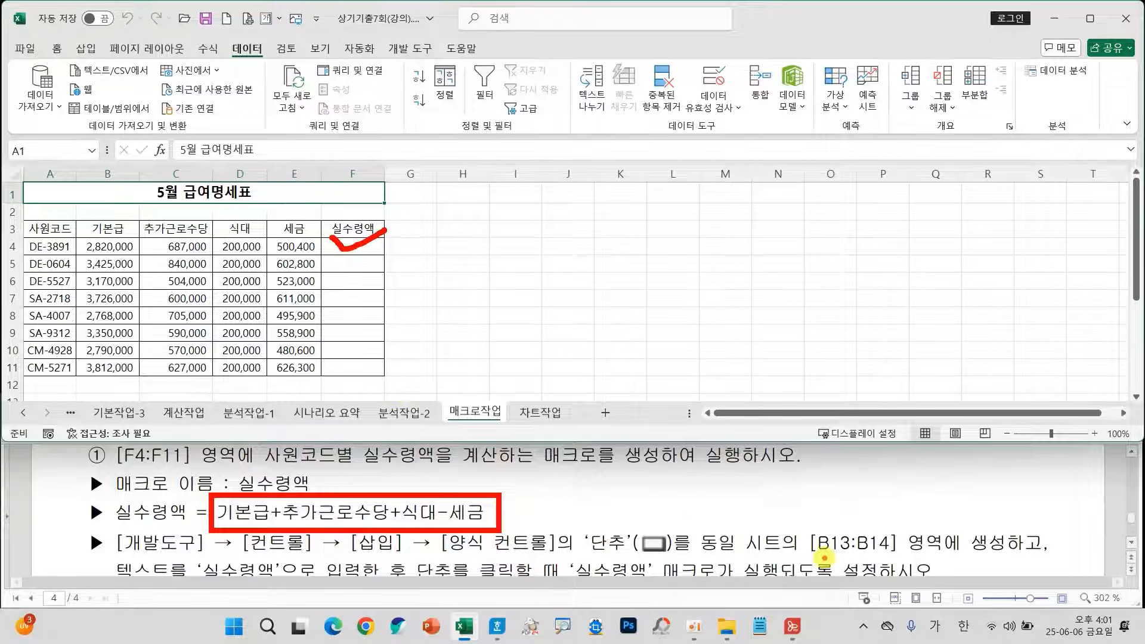
pyautogui.moveTo(822, 556)
pyautogui.mouseDown()
pyautogui.moveTo(891, 546)
pyautogui.moveTo(844, 511)
pyautogui.moveTo(808, 526)
pyautogui.moveTo(828, 552)
pyautogui.mouseUp()
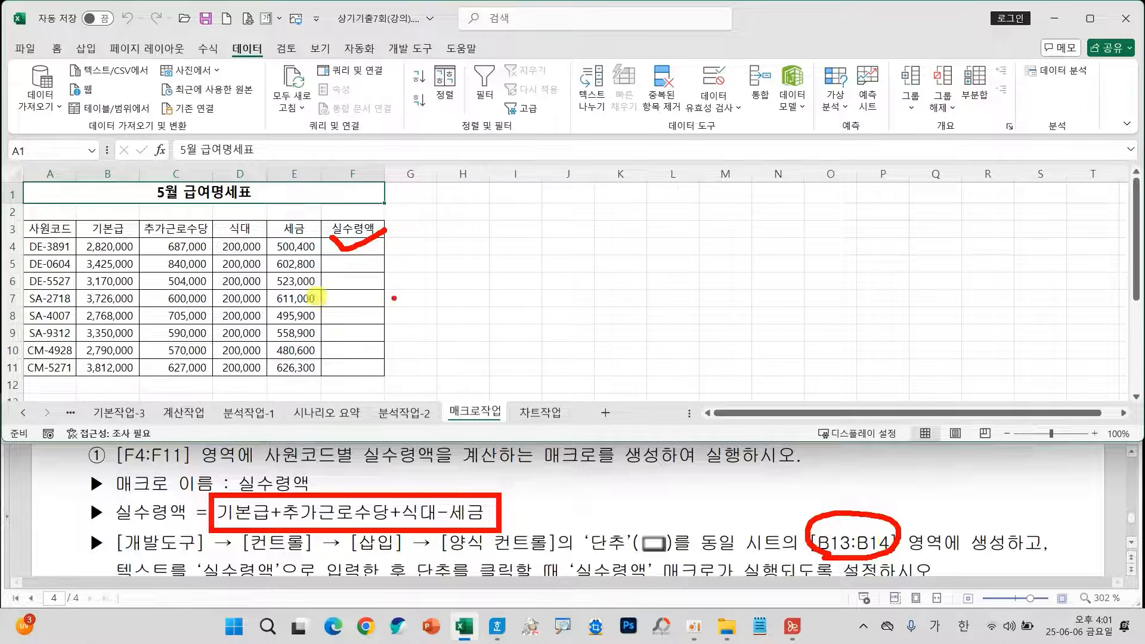
pyautogui.press('Escape')
# Draw a form-control button (단추) that covers cells B13:B14 on the 매크로작업 sheet.
pyautogui.scroll(-2, 131, 298)
pyautogui.moveTo(105, 298); pyautogui.dragTo(107, 313)
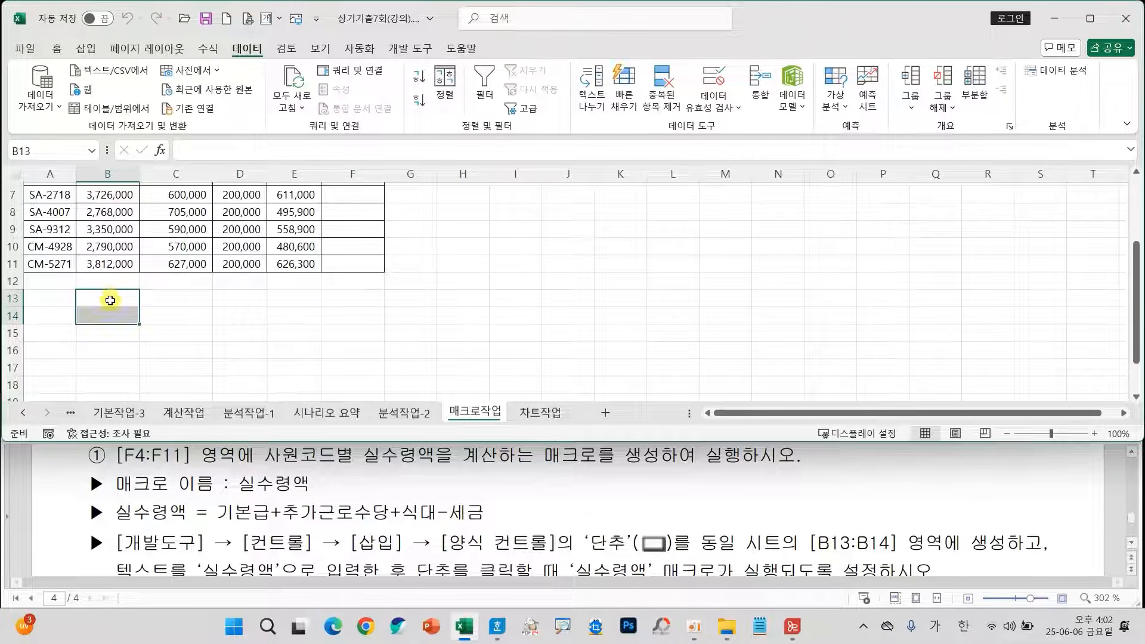
pyautogui.click(410, 48)
pyautogui.click(334, 81)
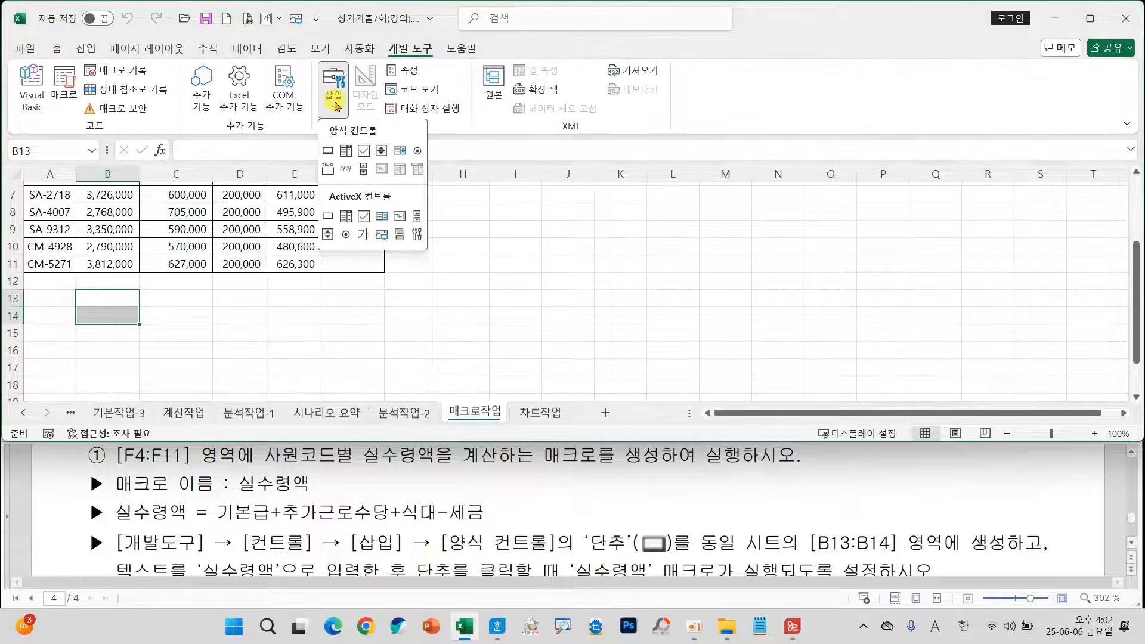
pyautogui.click(329, 151)
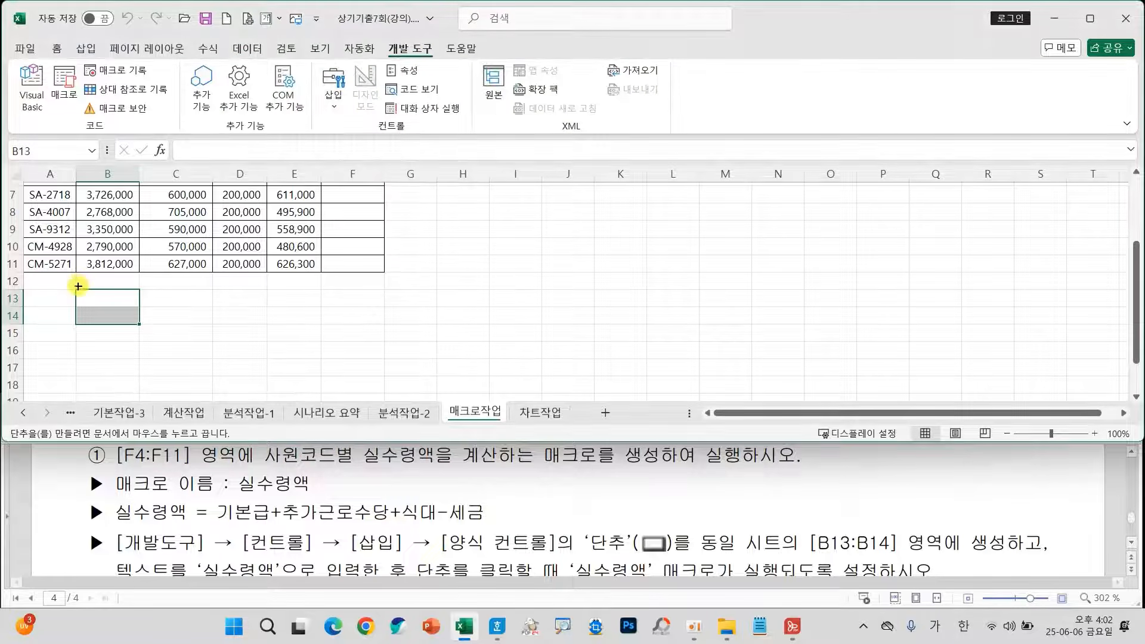
pyautogui.moveTo(74, 287); pyautogui.dragTo(124, 321)
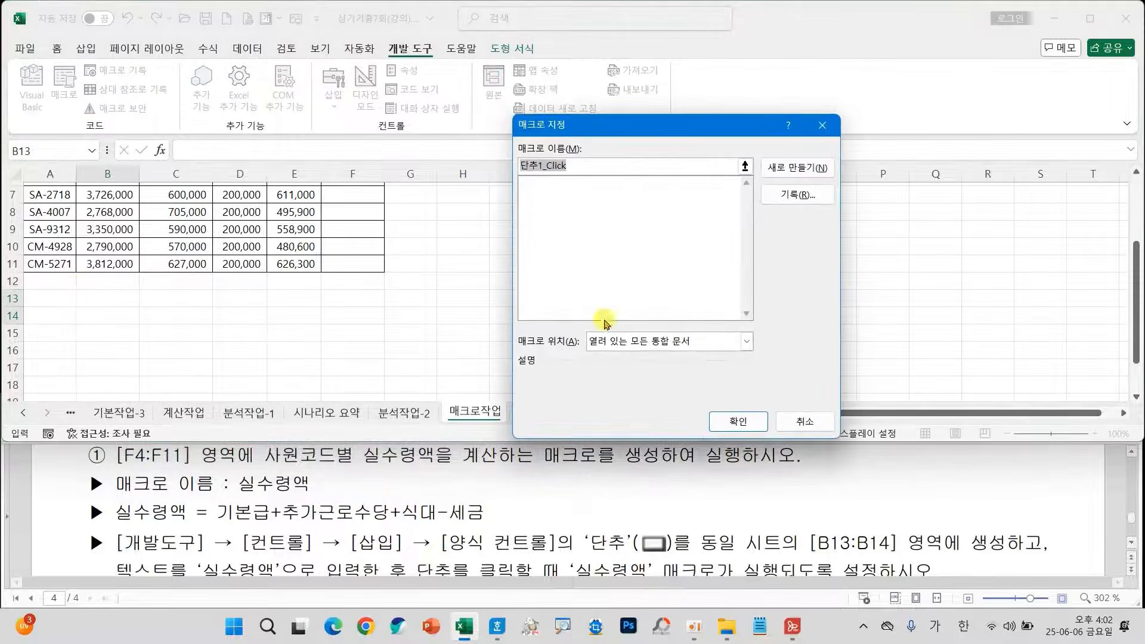
# Set the new button's macro location to 현재 통합 문서 and label the button 실수령액.
pyautogui.click(618, 345)
pyautogui.click(626, 365)
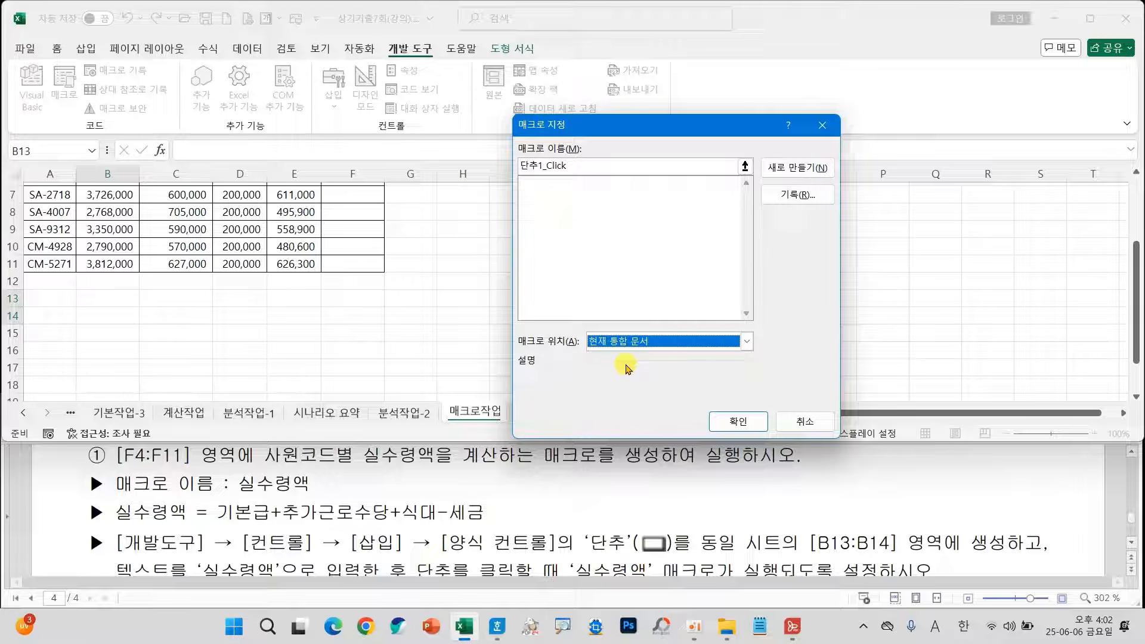
pyautogui.click(738, 421)
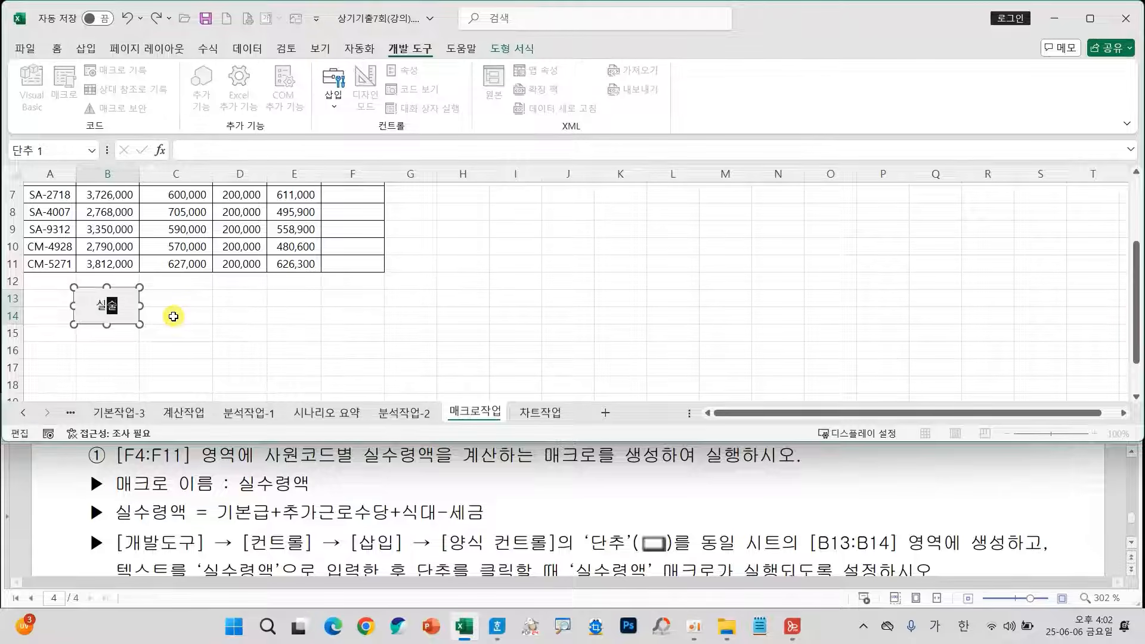
pyautogui.write('실수령액')
pyautogui.click(173, 316)
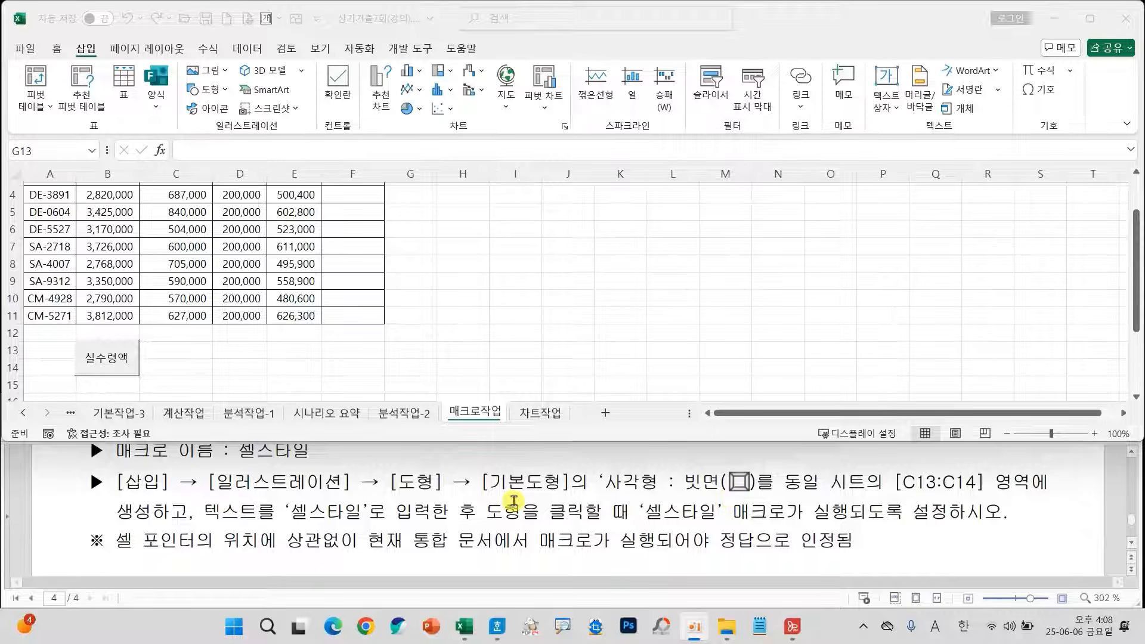
pyautogui.moveTo(468, 459)
pyautogui.mouseDown()
pyautogui.moveTo(720, 507)
pyautogui.moveTo(768, 501)
pyautogui.mouseUp()
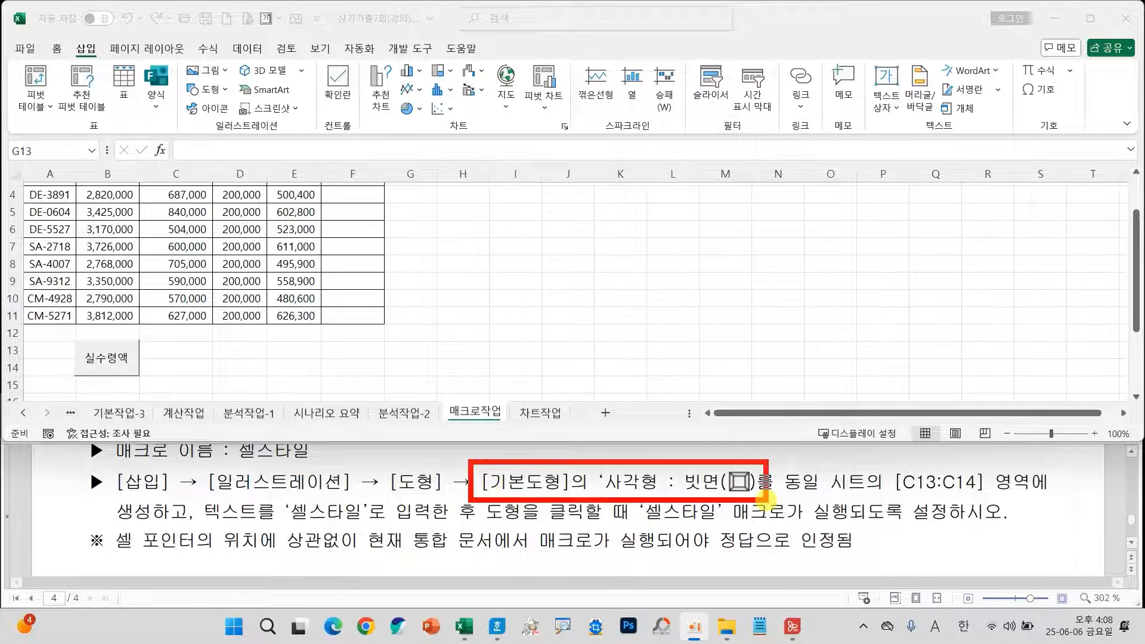
pyautogui.moveTo(877, 461)
pyautogui.mouseDown()
pyautogui.moveTo(999, 511)
pyautogui.moveTo(1040, 502)
pyautogui.mouseUp()
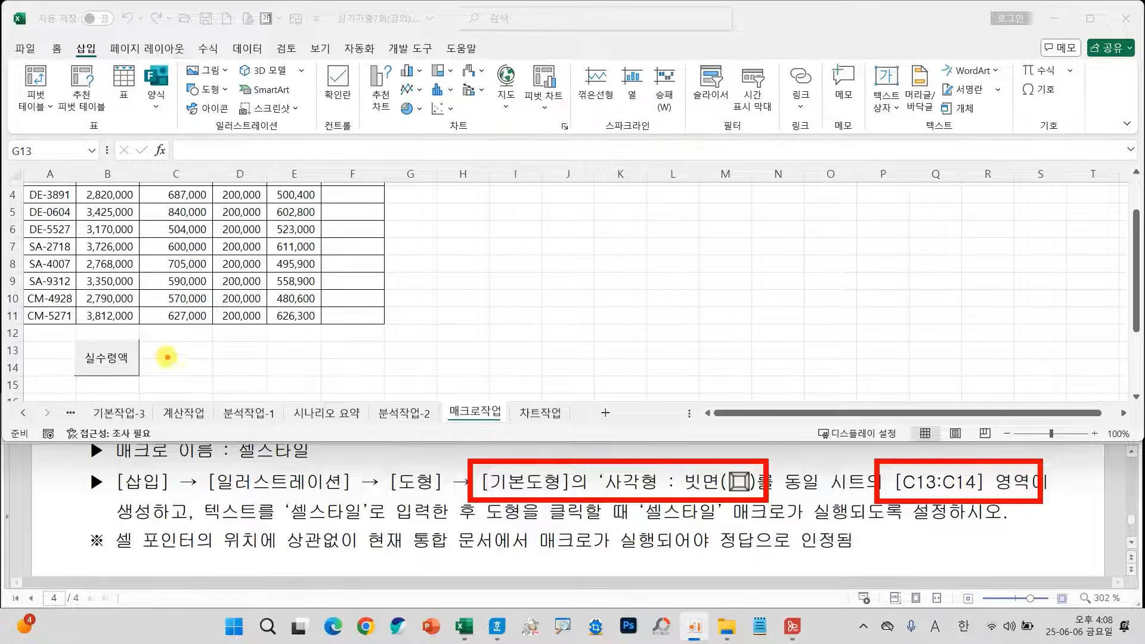
pyautogui.press('Escape')
# Insert a 사각형: 빗면 basic shape over cells C13:C14 and give it the text 셀스타일.
pyautogui.moveTo(179, 351); pyautogui.dragTo(180, 364)
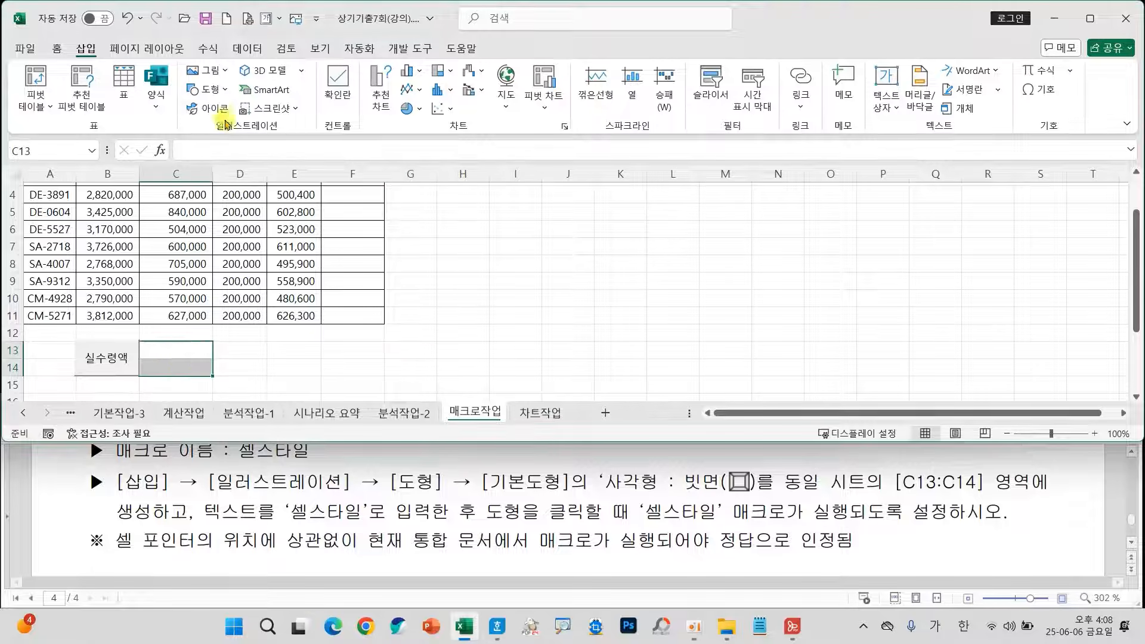
pyautogui.click(220, 91)
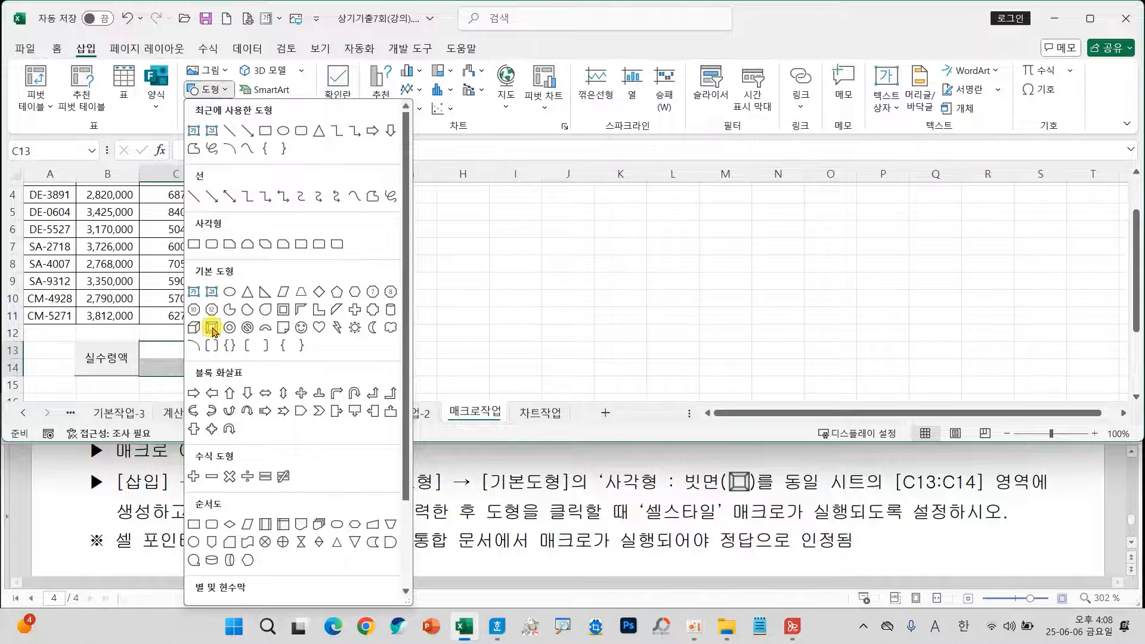
pyautogui.click(213, 328)
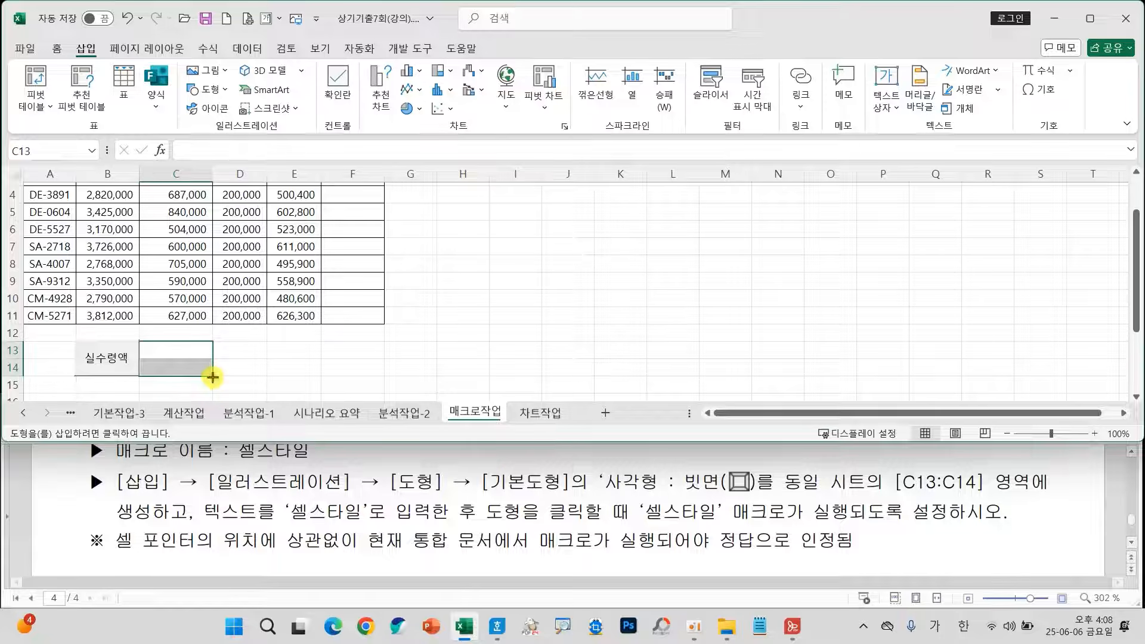
pyautogui.moveTo(140, 341); pyautogui.dragTo(213, 376)
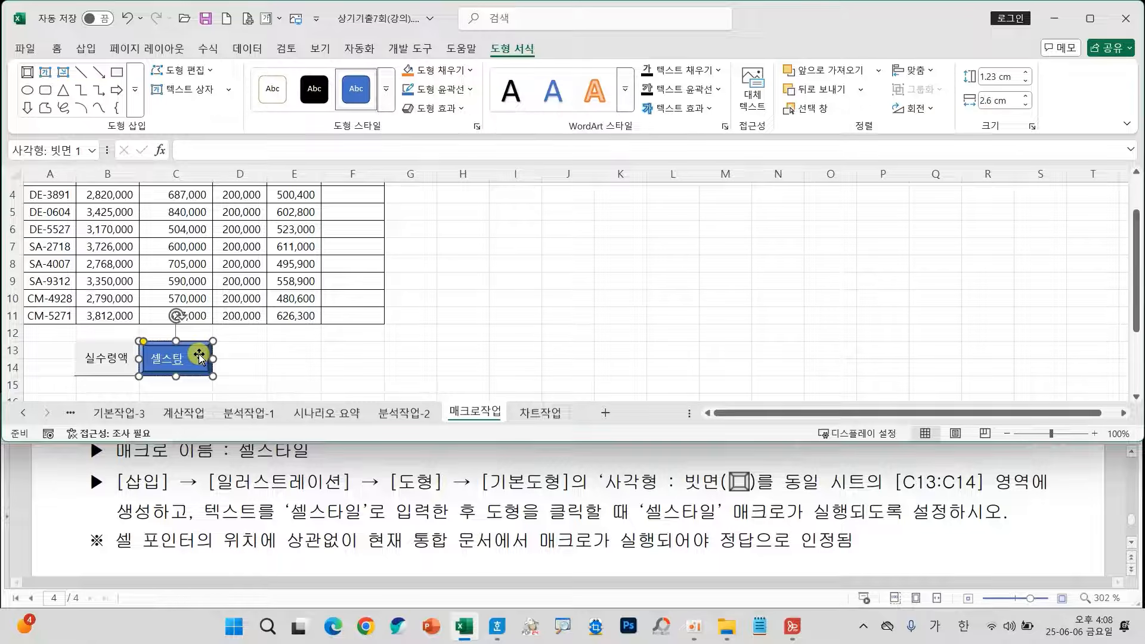
pyautogui.click(280, 364)
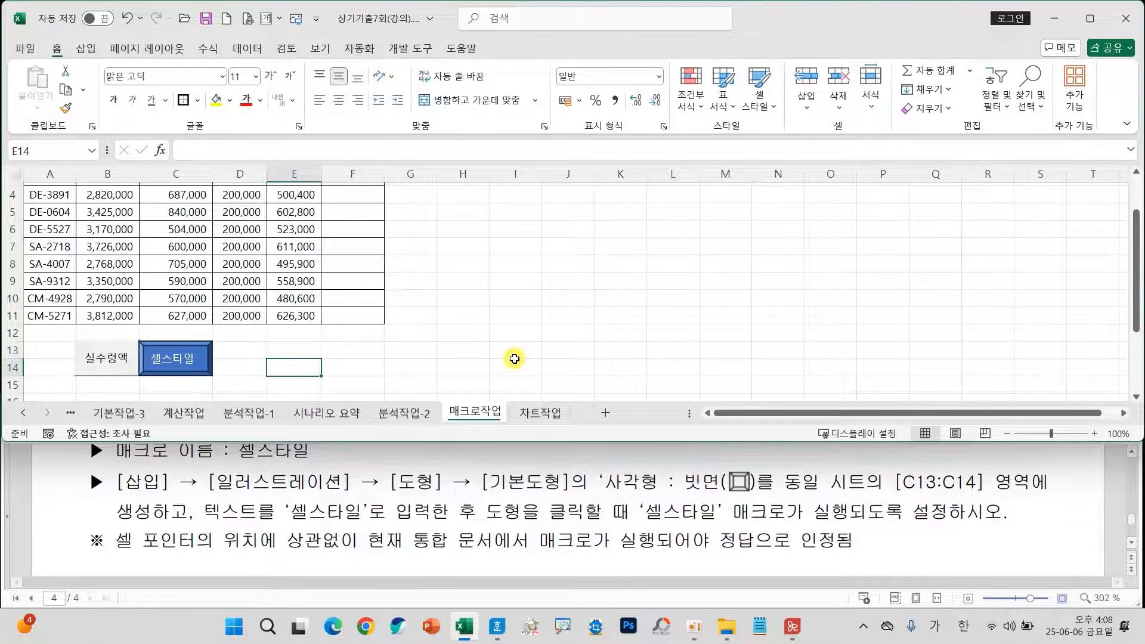
# With an empty cell outside the table selected, start recording a macro named 실수령액 stored in 현재 통합 문서.
pyautogui.scroll(2, 646, 517)
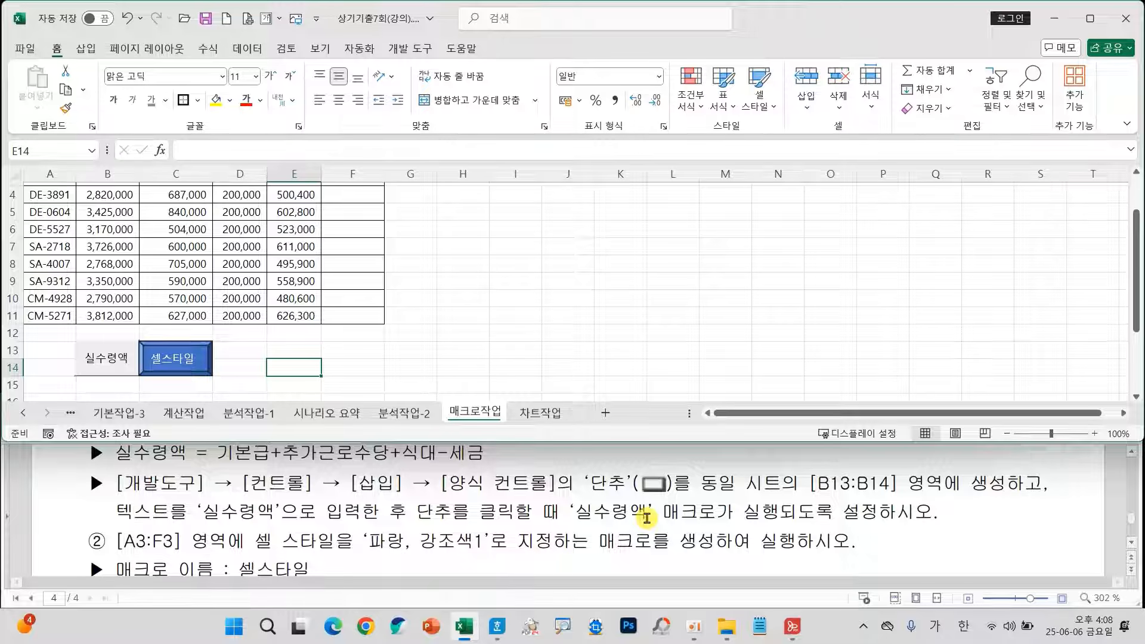
pyautogui.scroll(1, 647, 518)
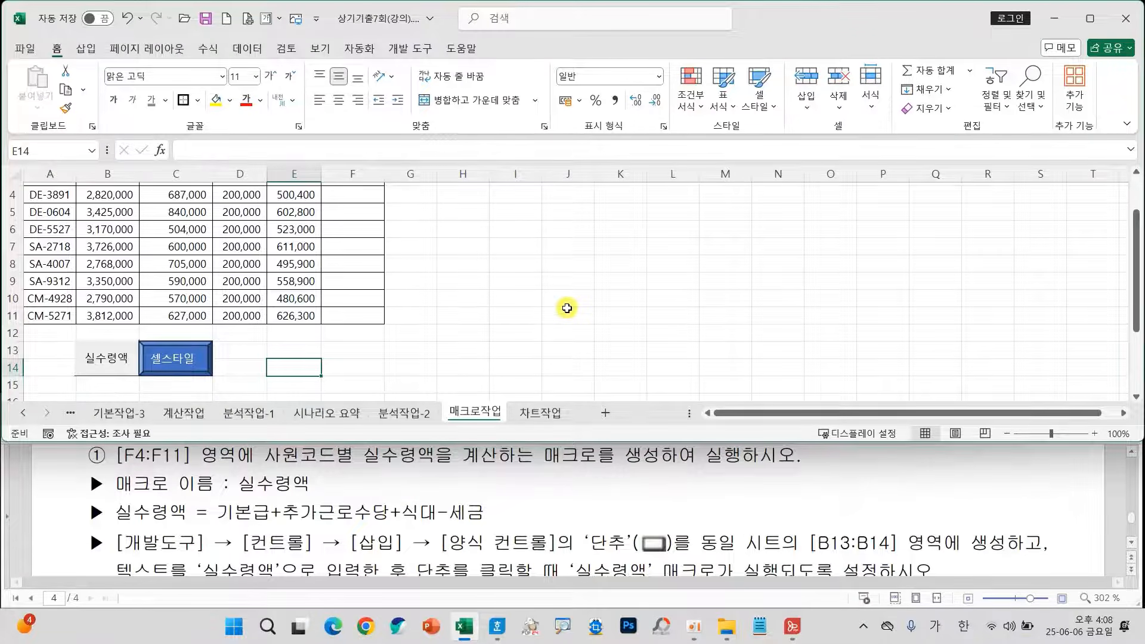
pyautogui.scroll(1, 567, 308)
pyautogui.click(673, 281)
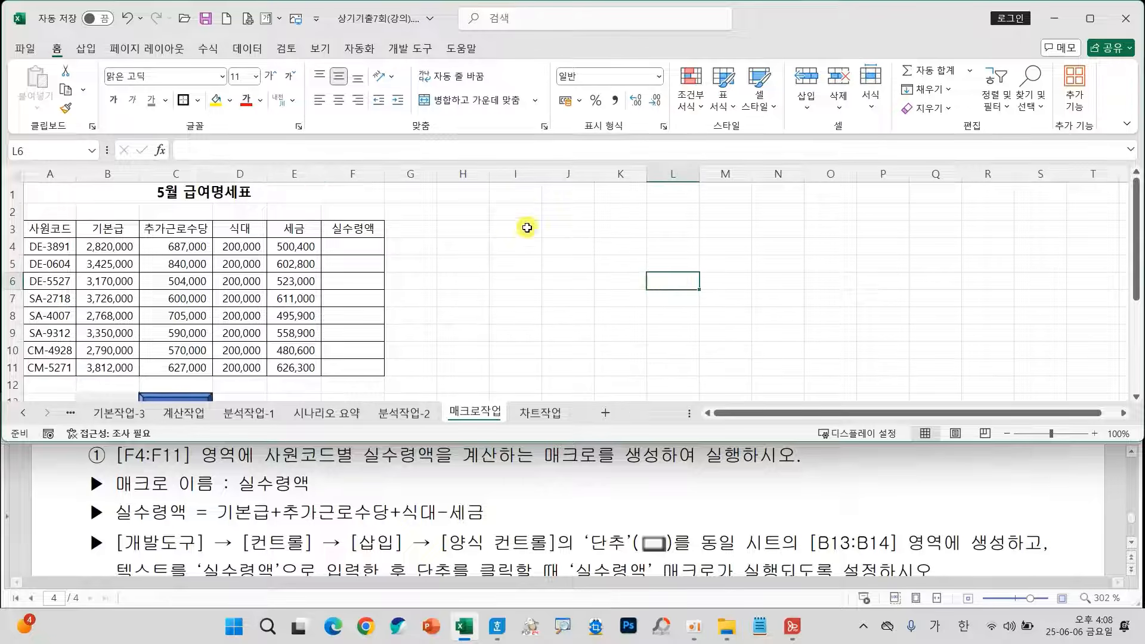
pyautogui.click(621, 247)
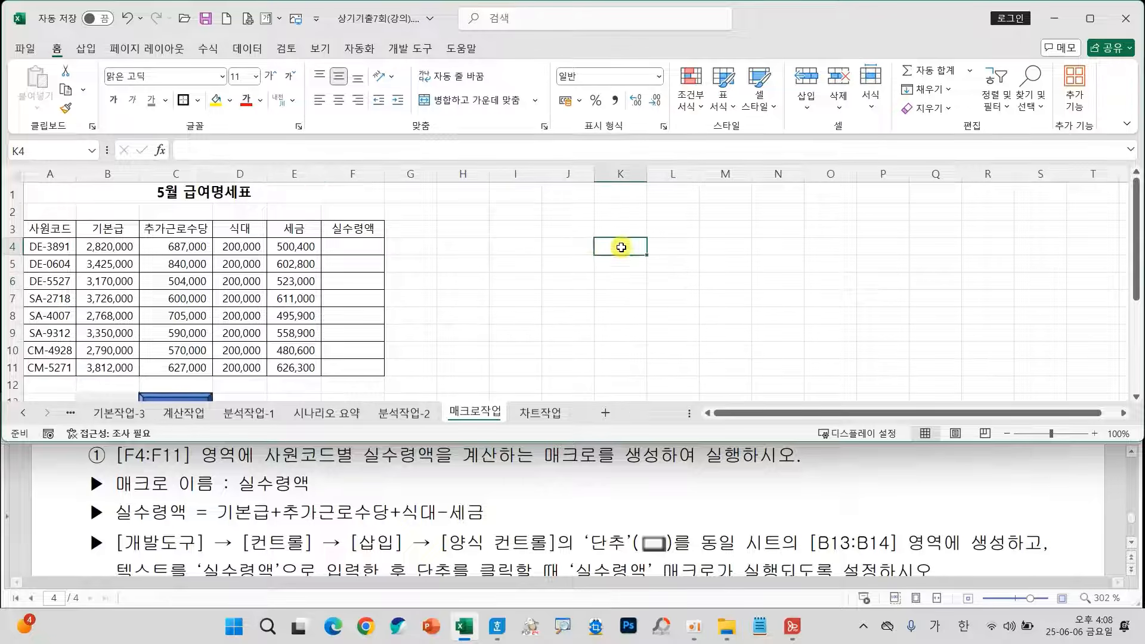
pyautogui.click(408, 52)
pyautogui.click(117, 71)
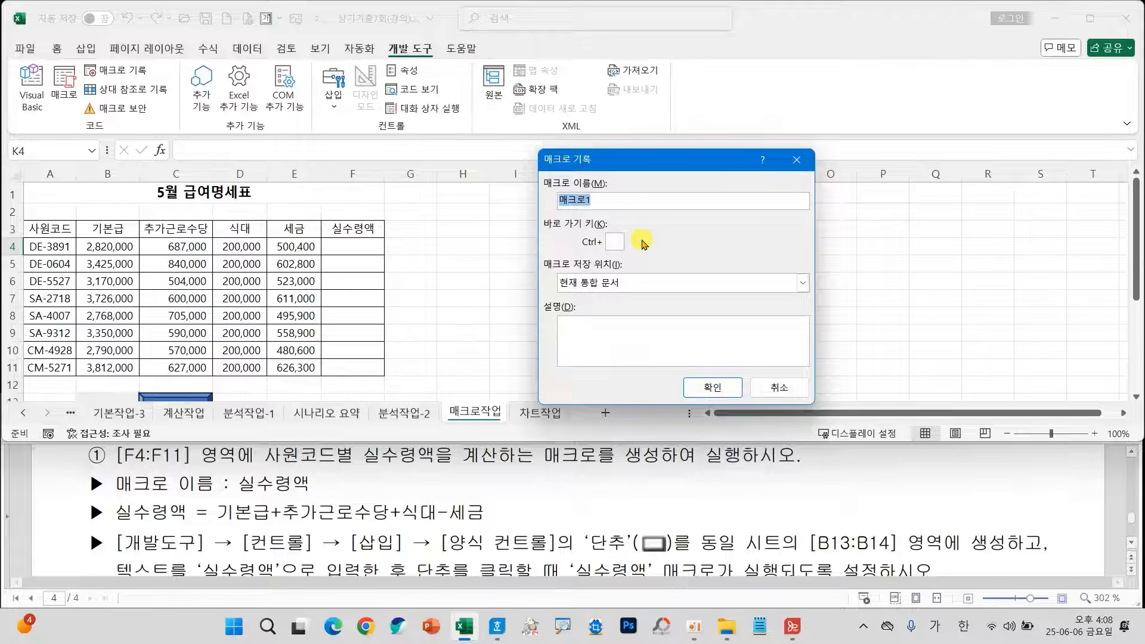
pyautogui.write('실수령액')
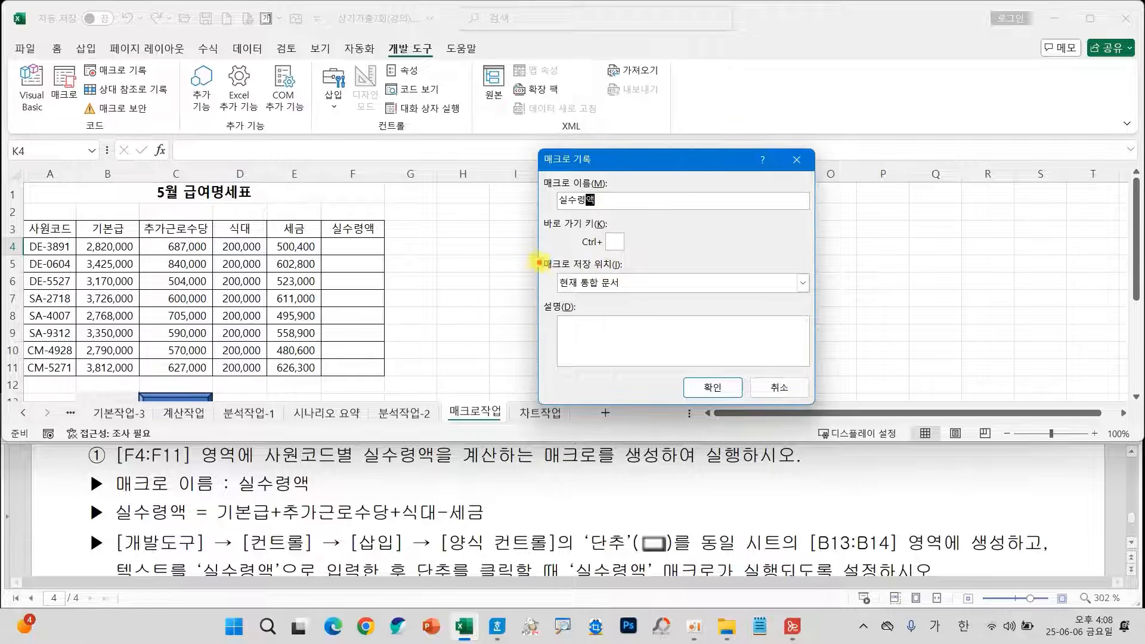
pyautogui.moveTo(531, 258)
pyautogui.mouseDown()
pyautogui.moveTo(620, 300)
pyautogui.moveTo(651, 295)
pyautogui.mouseUp()
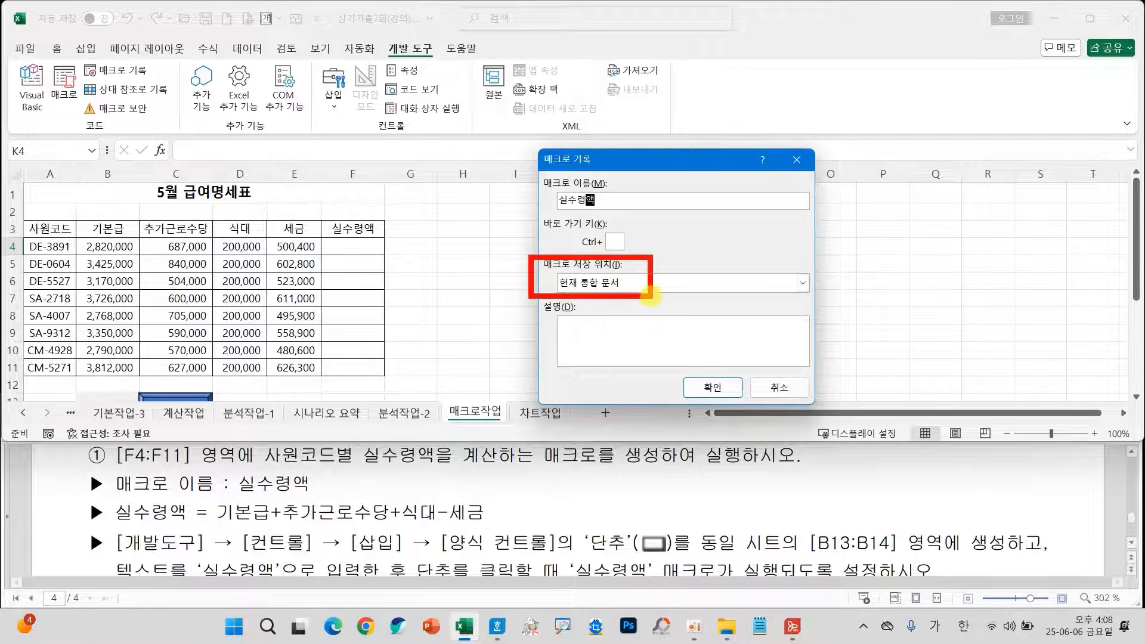
pyautogui.moveTo(706, 372)
pyautogui.mouseDown()
pyautogui.moveTo(713, 381)
pyautogui.moveTo(774, 318)
pyautogui.mouseUp()
pyautogui.click(707, 387)
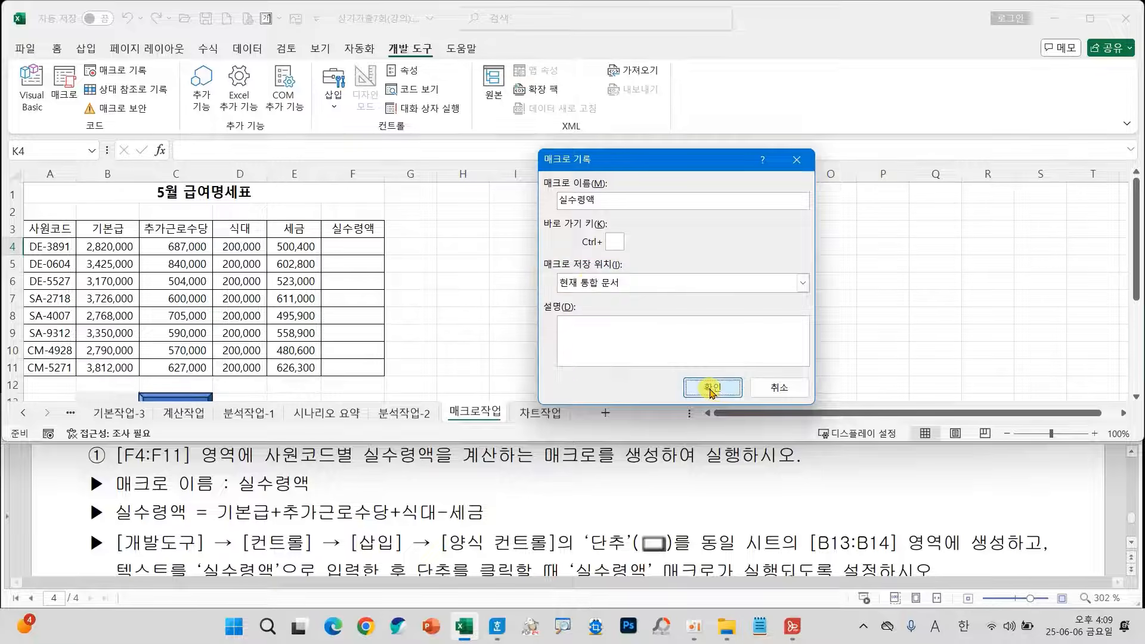
# Enter the formula =B4+C4+D4-E4 in cell F4 to calculate the first employee's 실수령액.
pyautogui.click(355, 245)
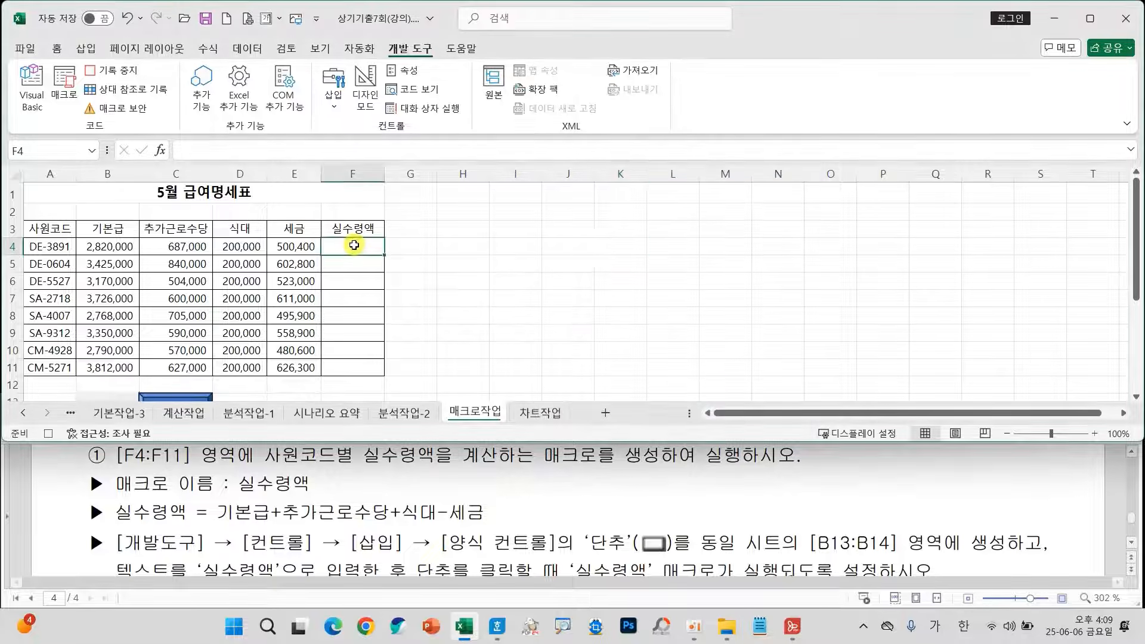
pyautogui.write('=')
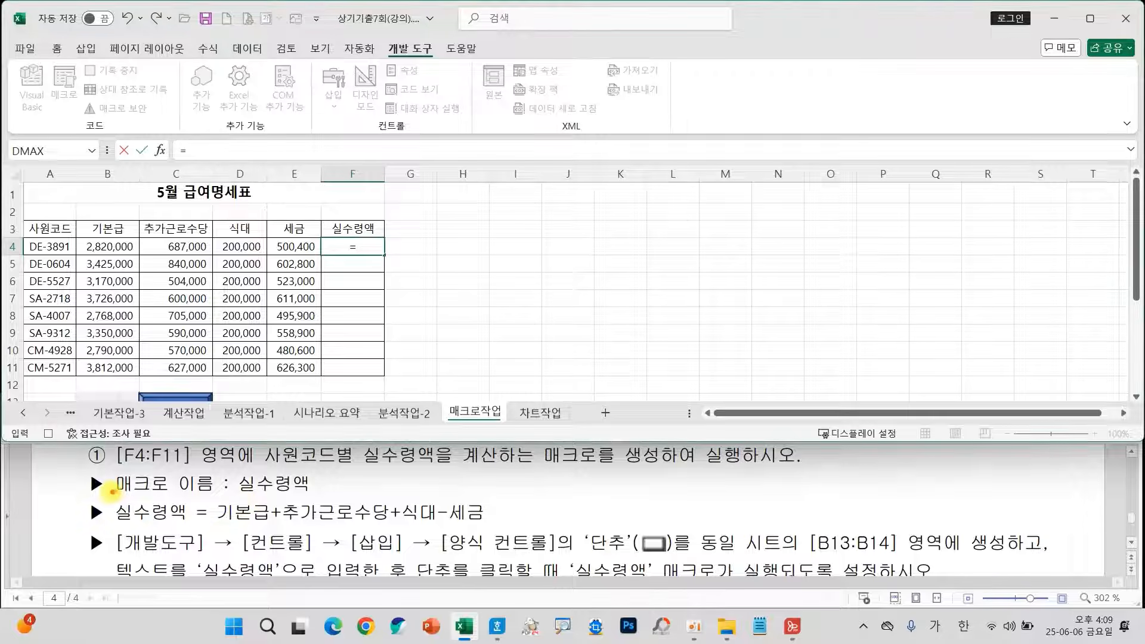
pyautogui.moveTo(110, 493)
pyautogui.mouseDown()
pyautogui.moveTo(203, 518)
pyautogui.moveTo(499, 531)
pyautogui.mouseUp()
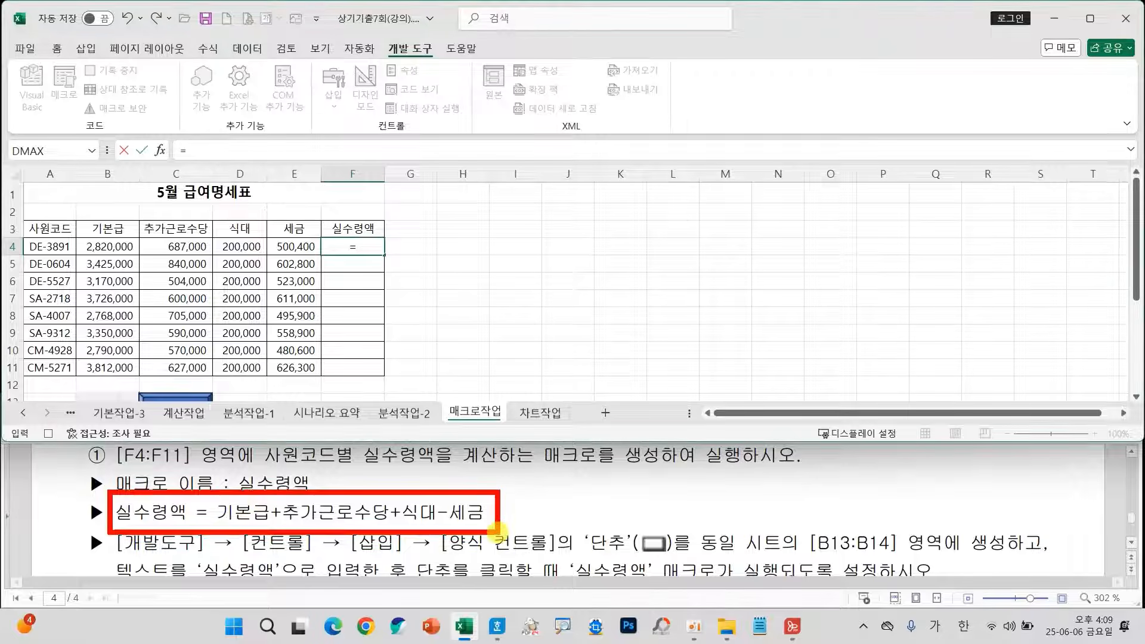
pyautogui.click(107, 246)
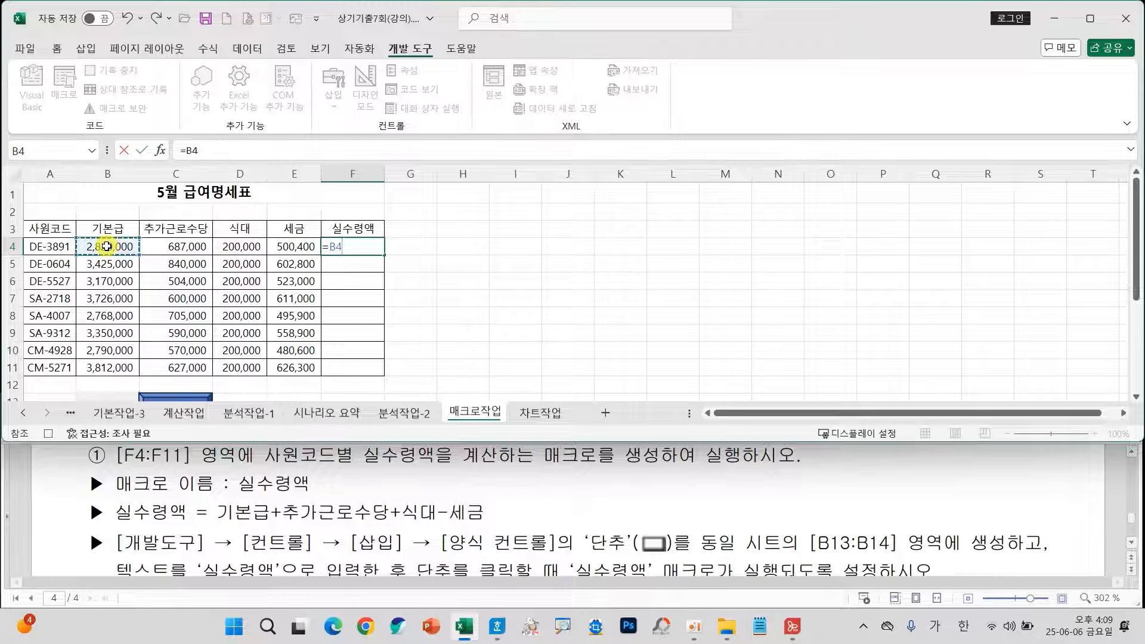
pyautogui.write('+')
pyautogui.click(167, 249)
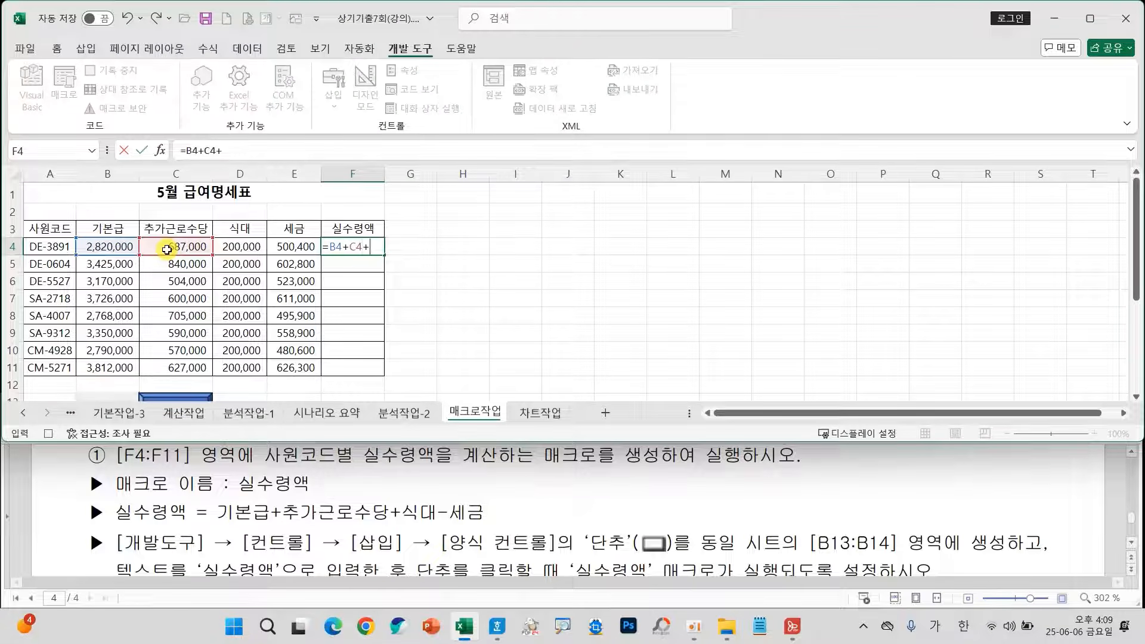
pyautogui.click(232, 249)
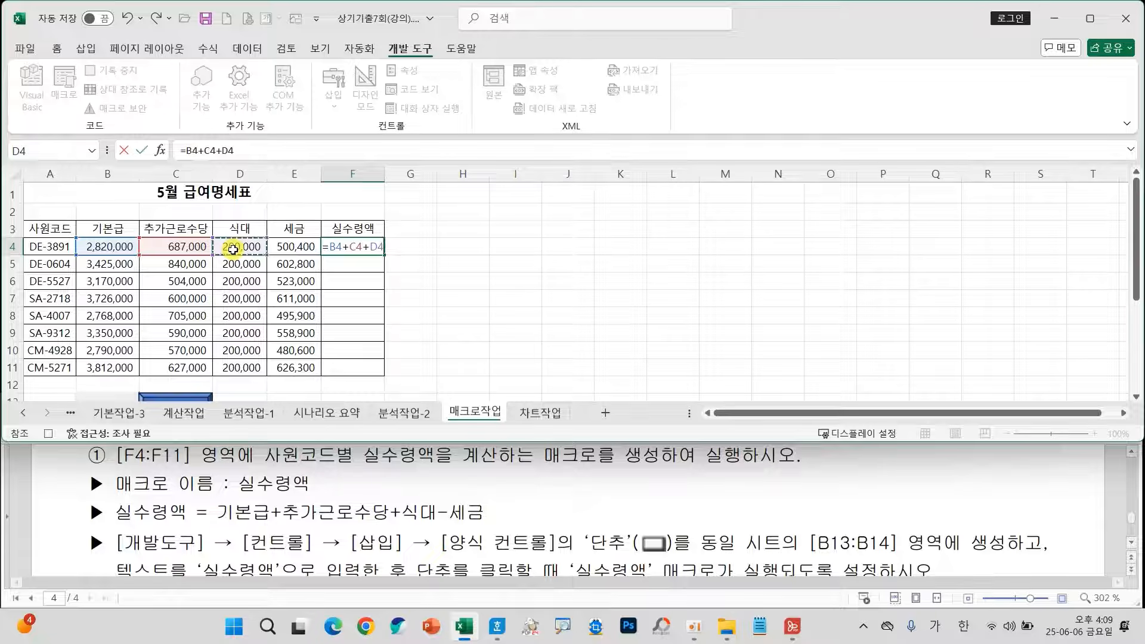
pyautogui.write('-')
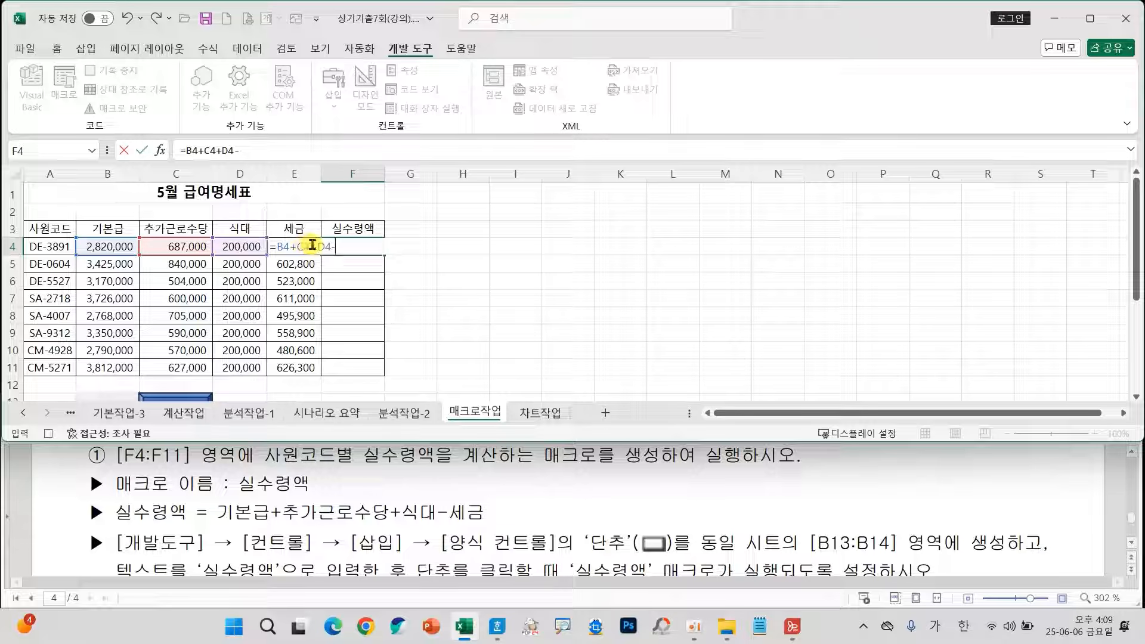
pyautogui.write('ㄷ')
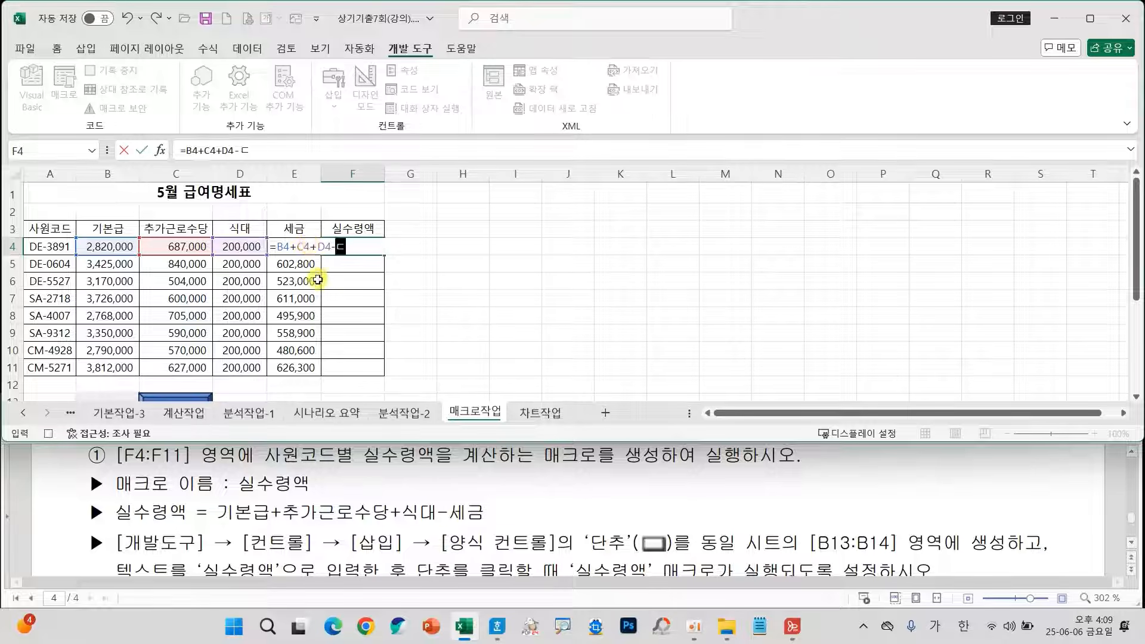
pyautogui.press('Hangul')
pyautogui.write('E4')
pyautogui.click(143, 151)
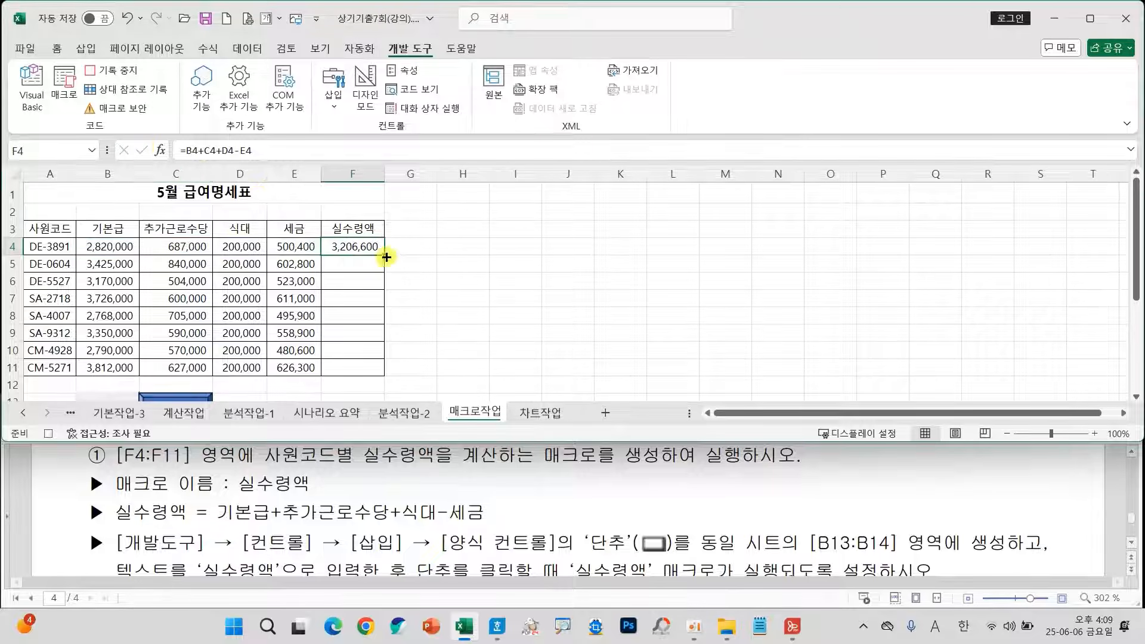
# Fill the 실수령액 formula down through F4:F11, select an empty cell outside the table, and stop recording the macro.
pyautogui.moveTo(383, 255); pyautogui.dragTo(388, 373)
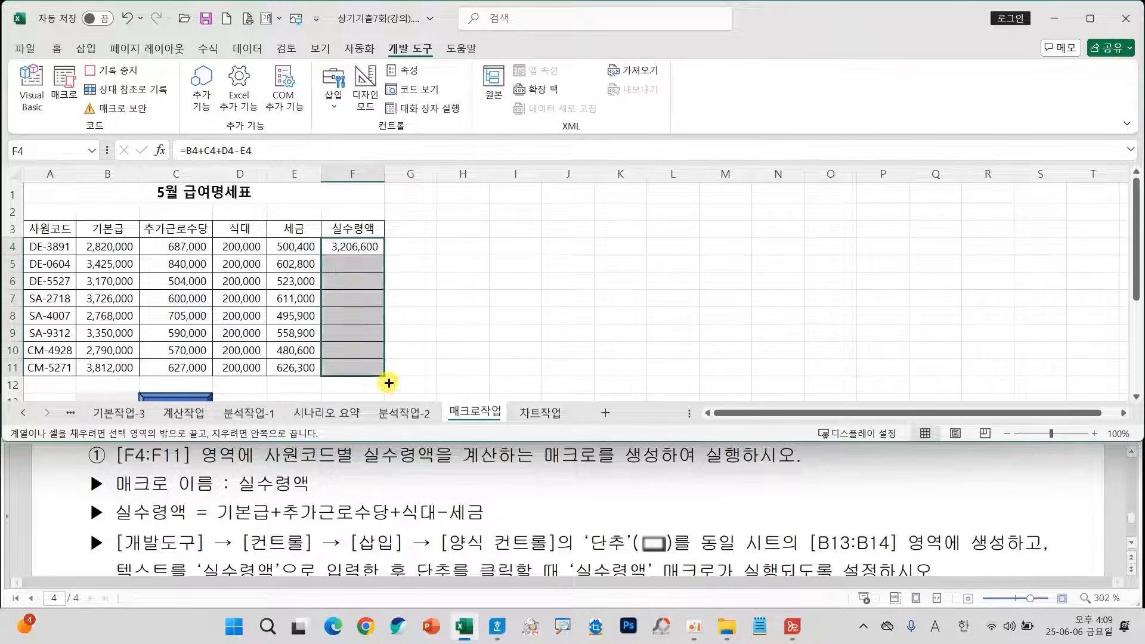
pyautogui.click(359, 287)
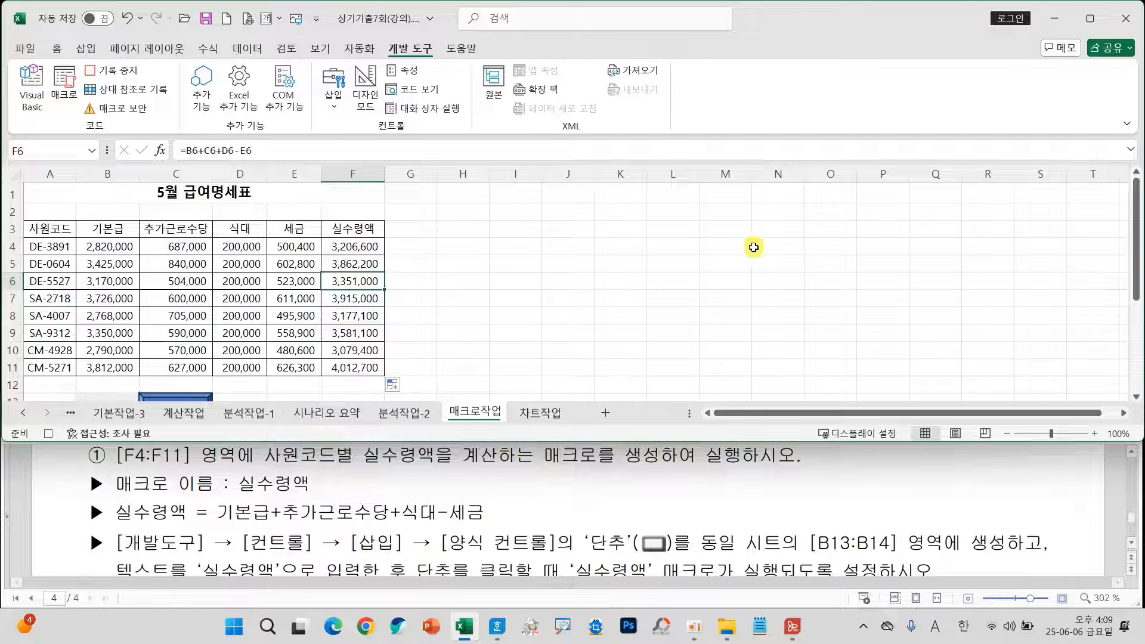
pyautogui.click(673, 262)
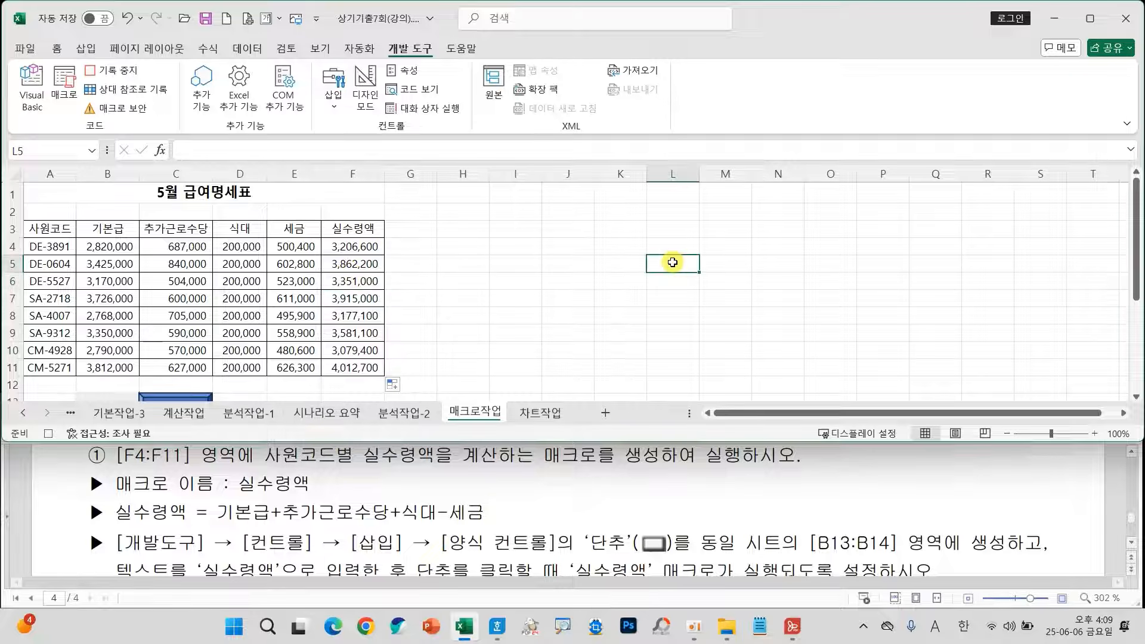
pyautogui.click(101, 70)
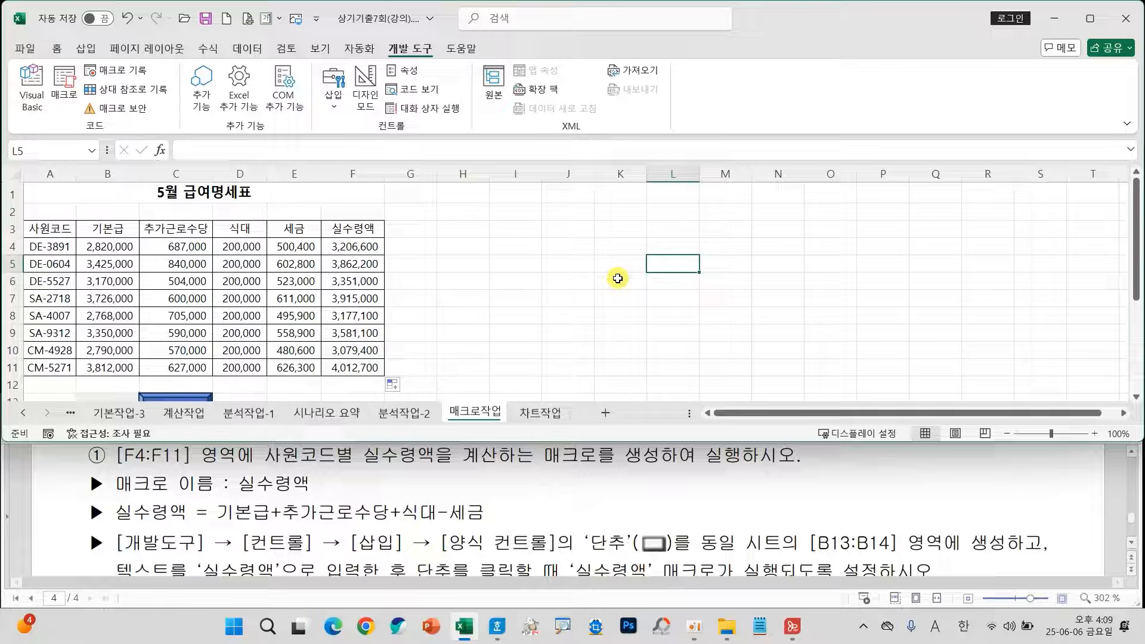
# With an empty cell outside the table selected, start recording a macro named 셀스타일 stored in 현재 통합 문서.
pyautogui.scroll(-3, 595, 548)
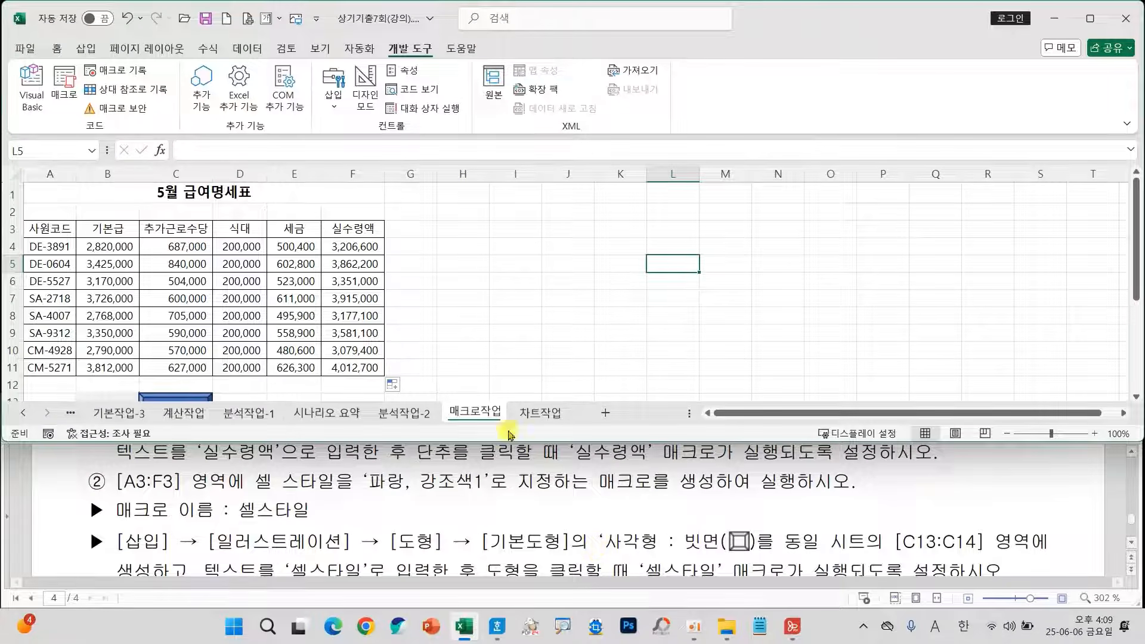
pyautogui.click(571, 309)
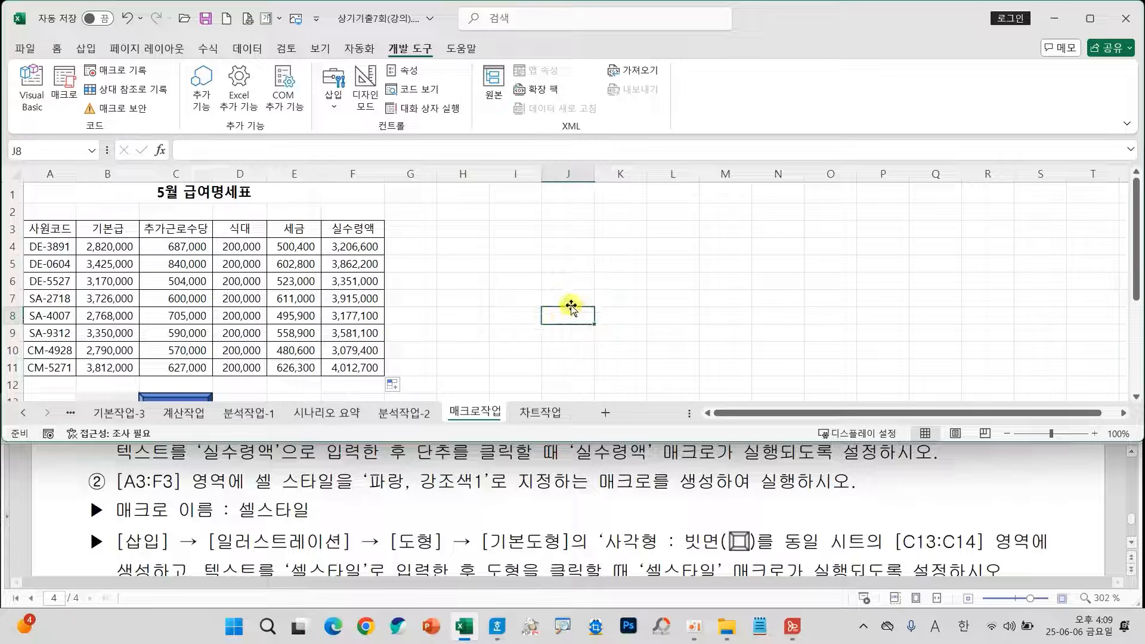
pyautogui.click(135, 70)
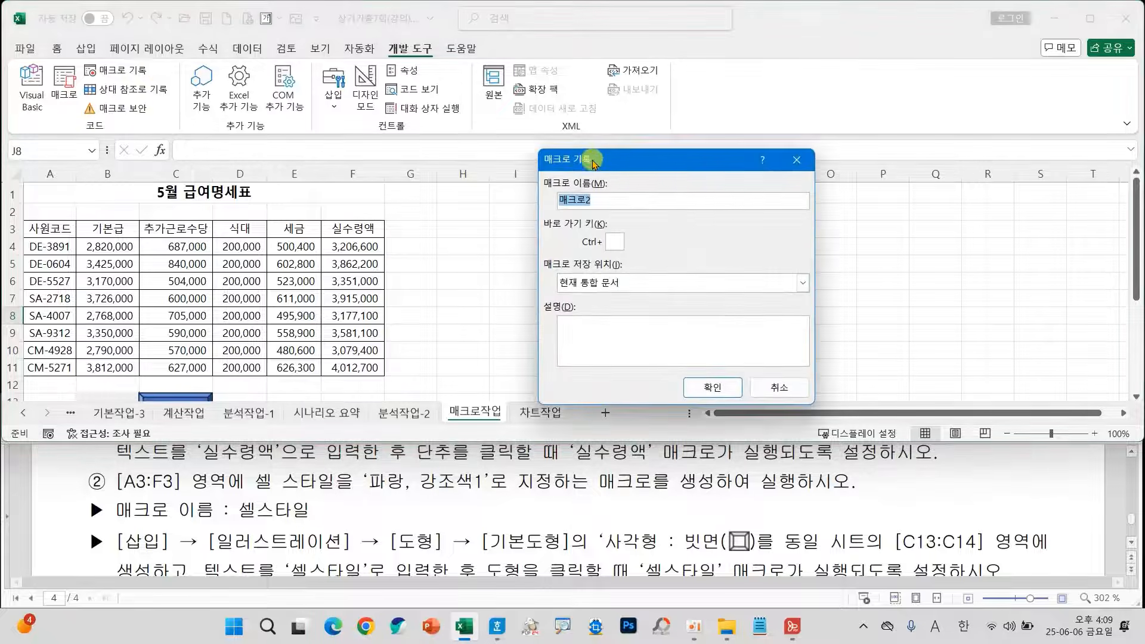
pyautogui.moveTo(594, 163); pyautogui.dragTo(497, 156)
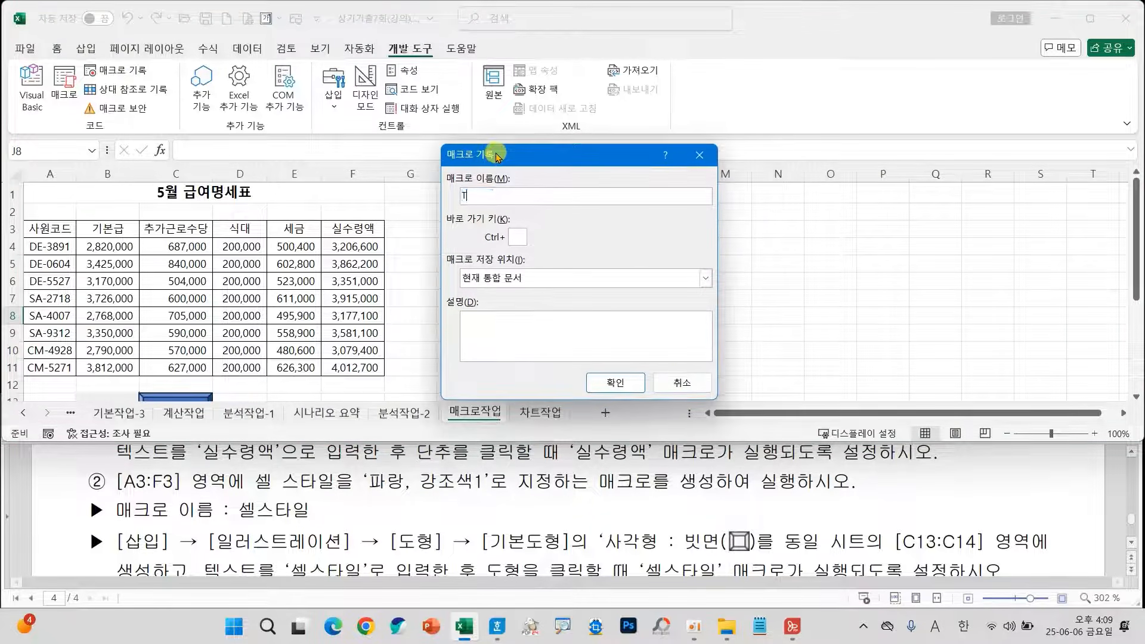
pyautogui.press('Hangul')
pyautogui.write('ㅅ')
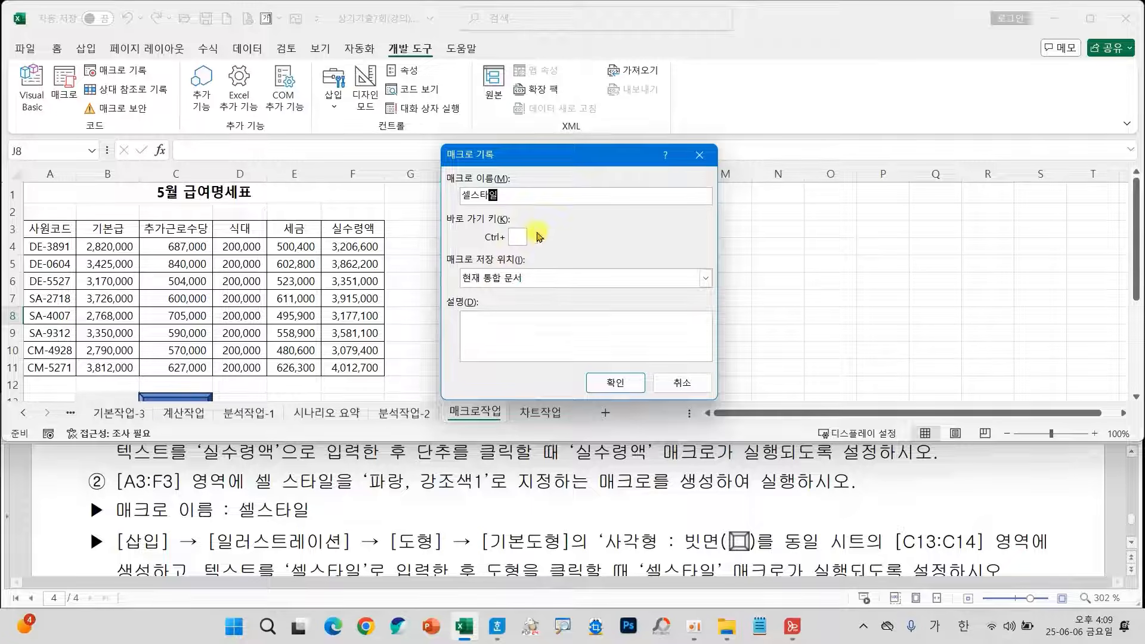
pyautogui.moveTo(428, 248); pyautogui.dragTo(545, 293)
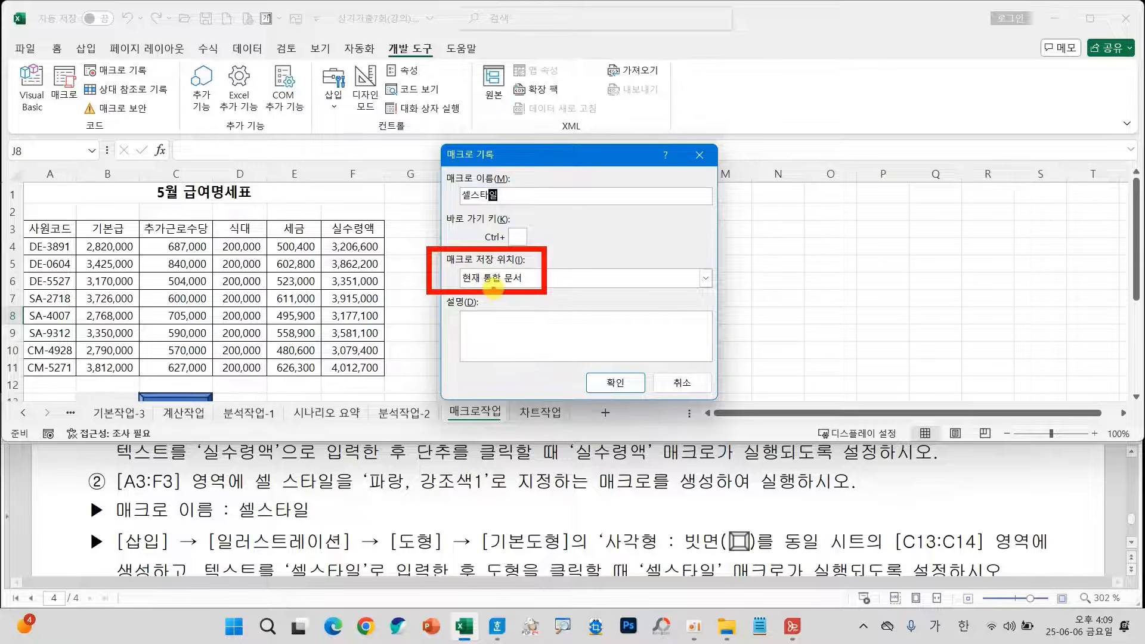
pyautogui.click(614, 383)
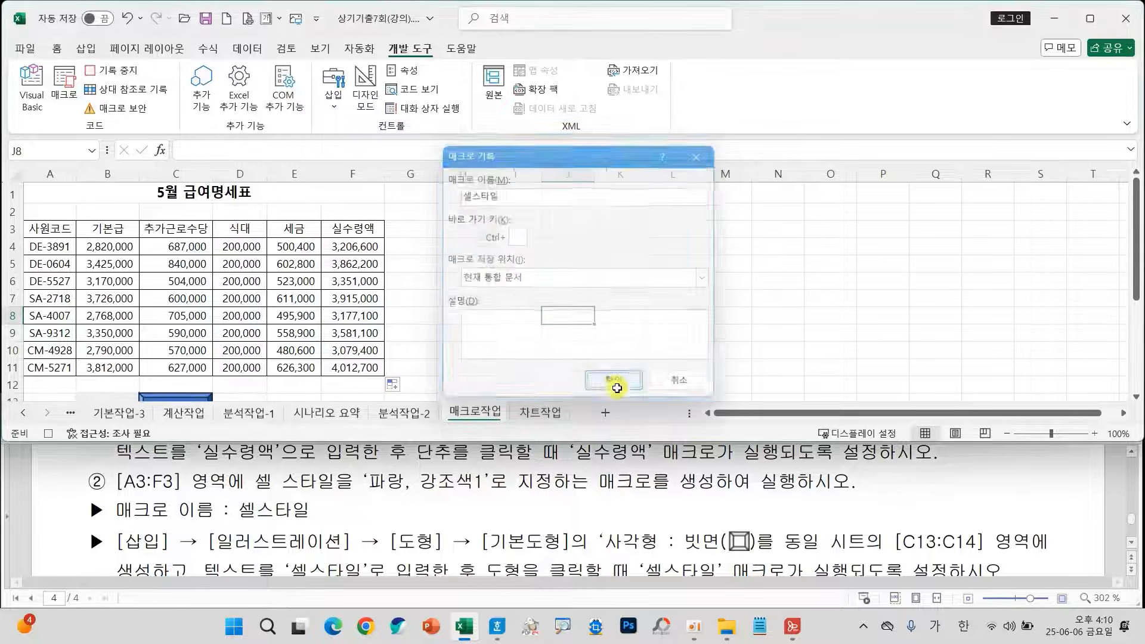
# Apply the 파랑, 강조색1 cell style to the header cells A3:F3 and deselect the range.
pyautogui.moveTo(54, 231); pyautogui.dragTo(337, 227)
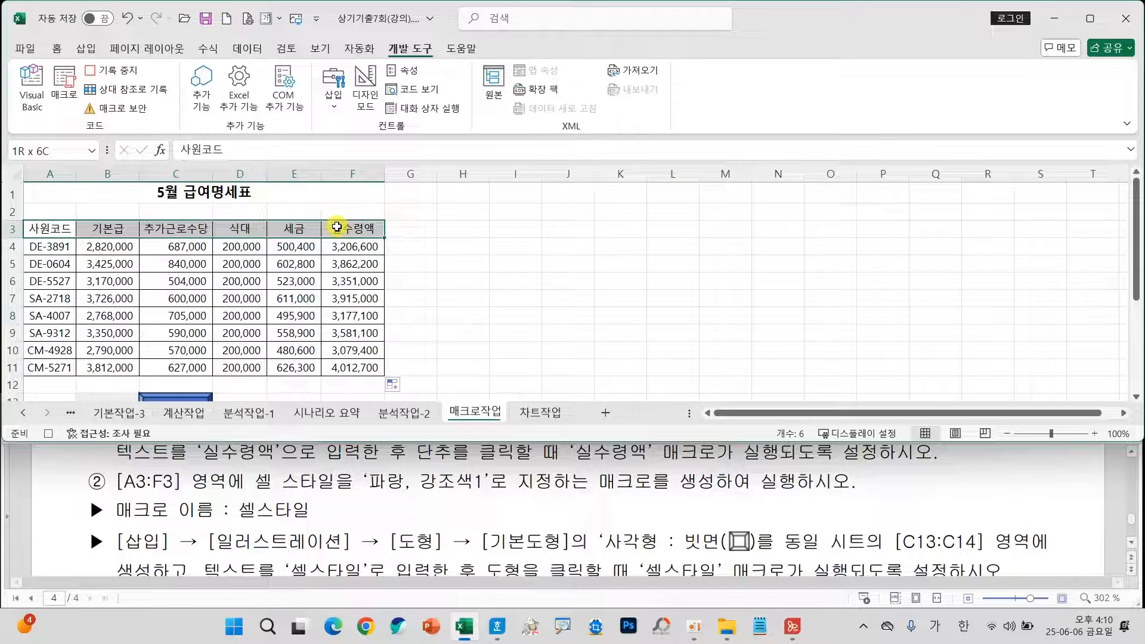
pyautogui.click(55, 49)
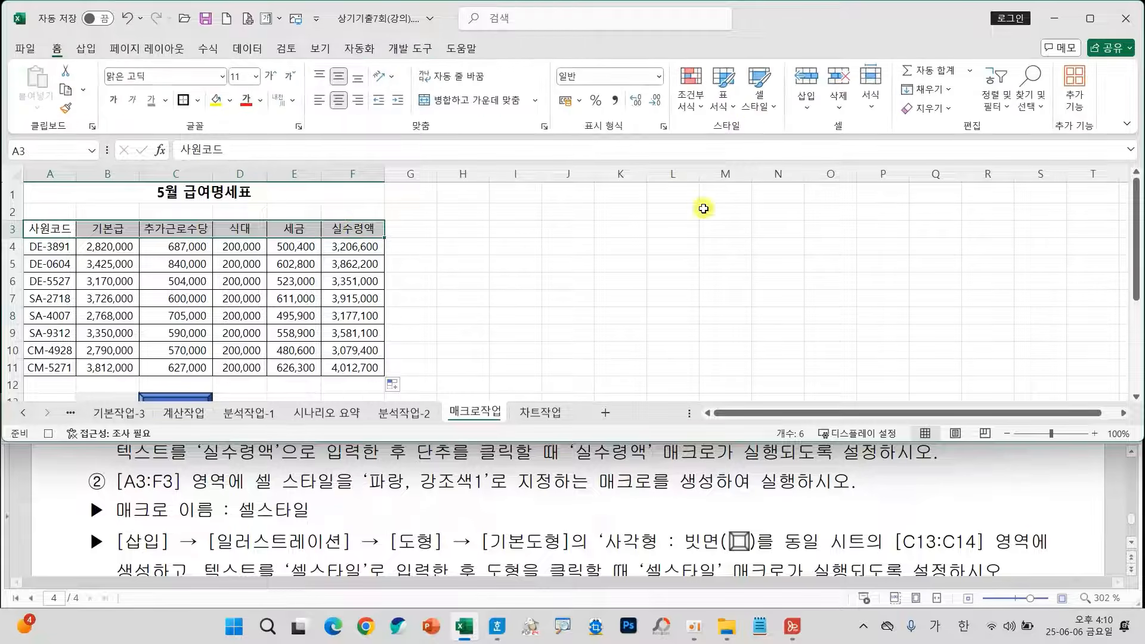
pyautogui.click(755, 106)
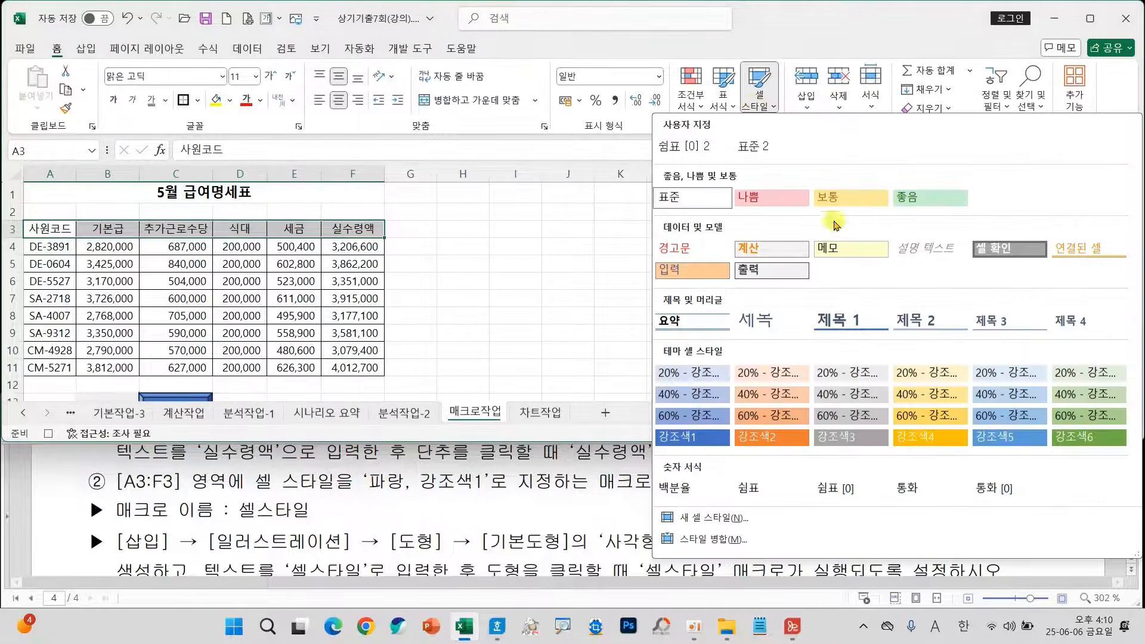
pyautogui.click(688, 439)
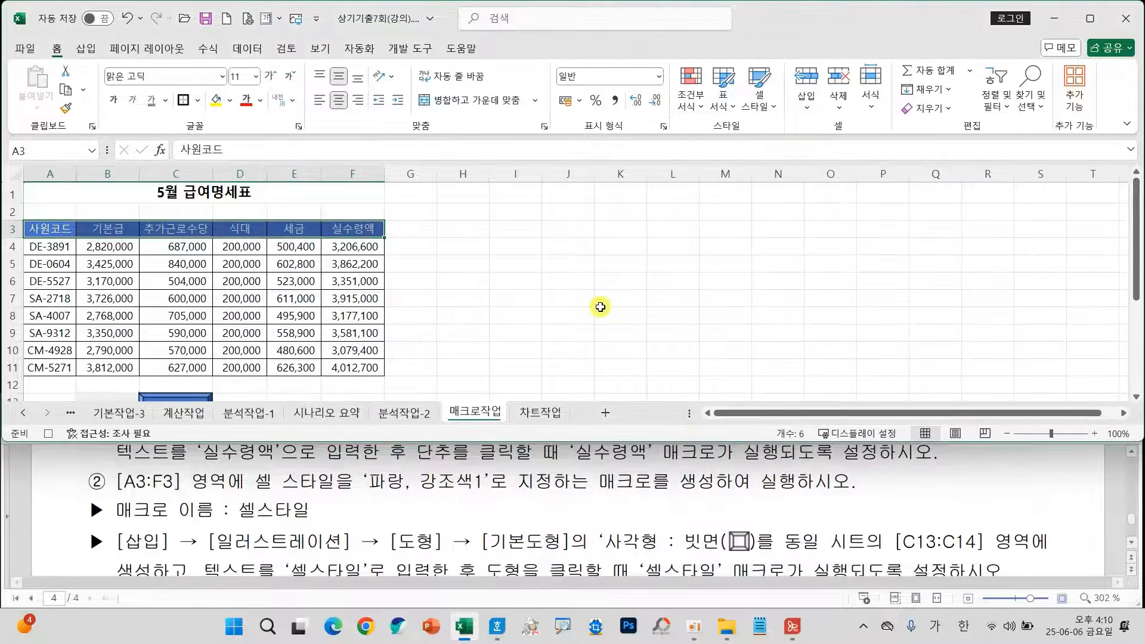
pyautogui.click(570, 281)
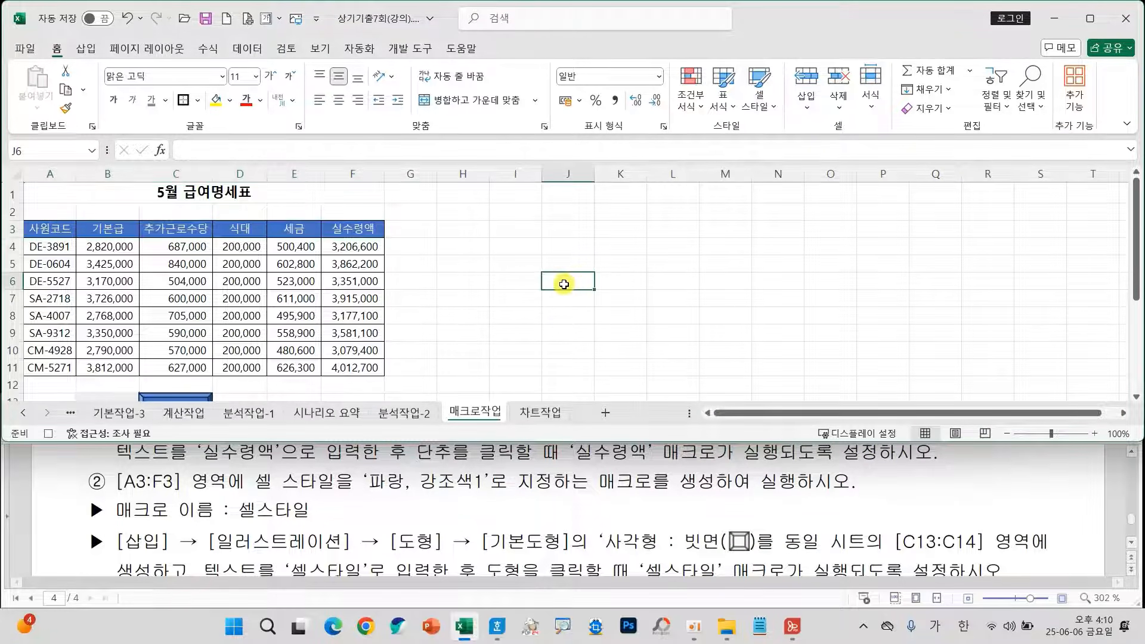
# Stop recording the 셀스타일 macro and leave an empty cell outside the table selected.
pyautogui.click(408, 50)
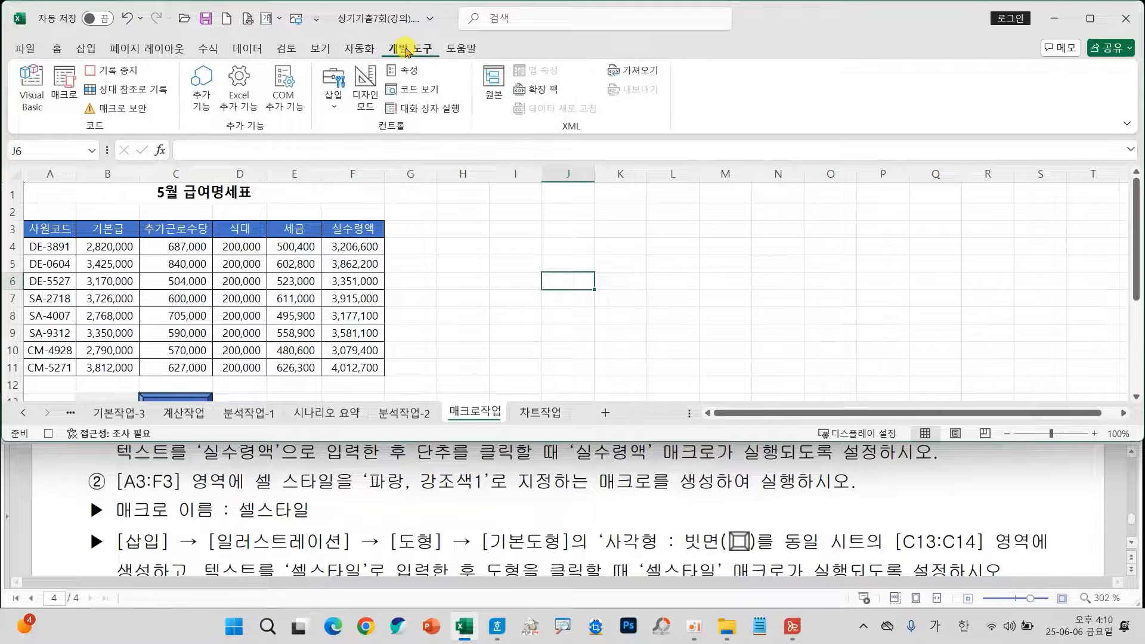
pyautogui.click(107, 71)
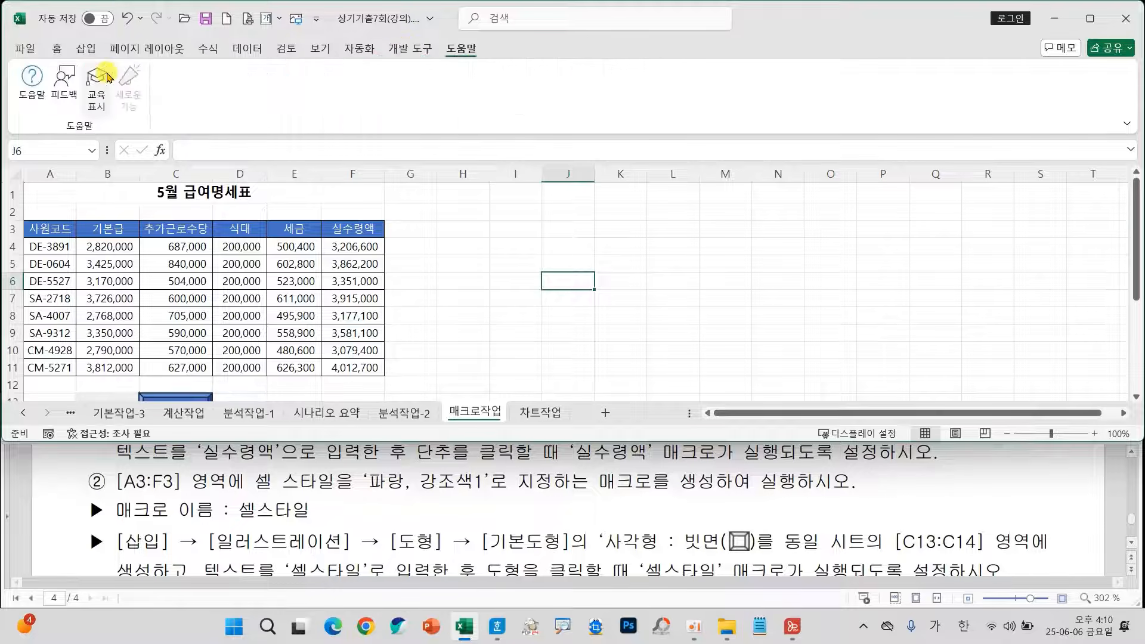
pyautogui.click(567, 296)
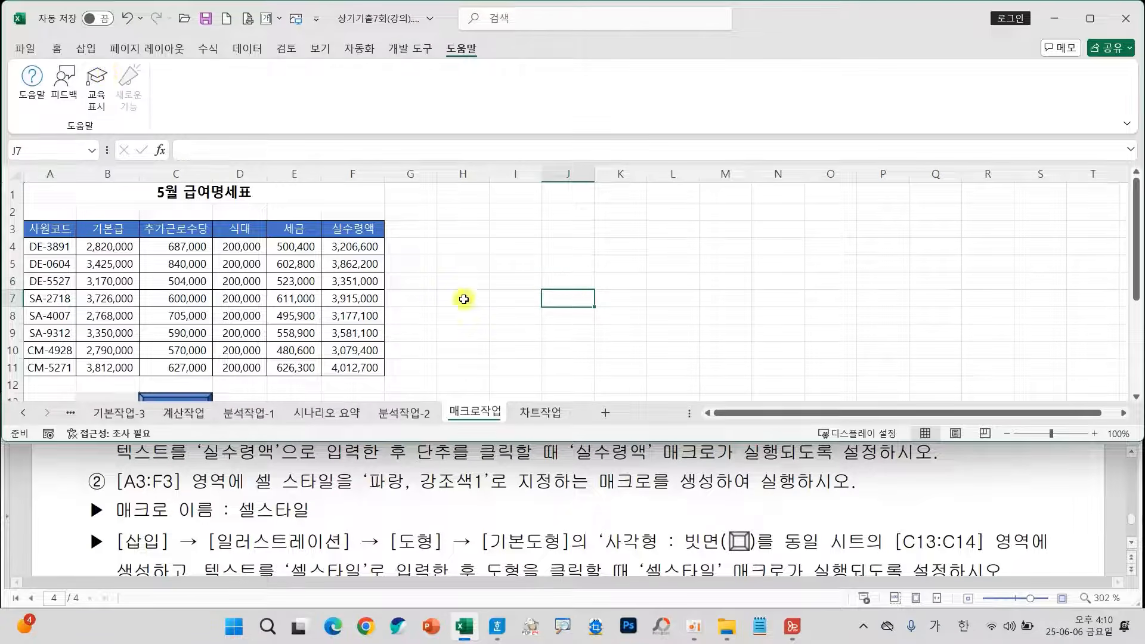
pyautogui.click(408, 49)
pyautogui.click(517, 282)
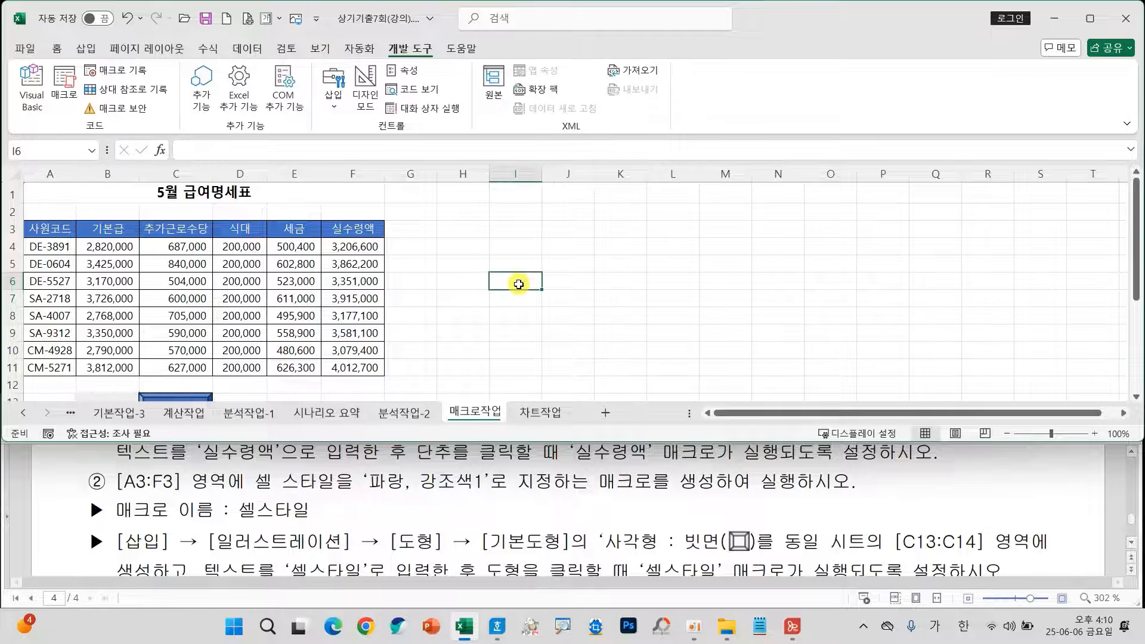
# Assign the 실수령액 macro to the 실수령액 button below the table.
pyautogui.scroll(-2, 552, 317)
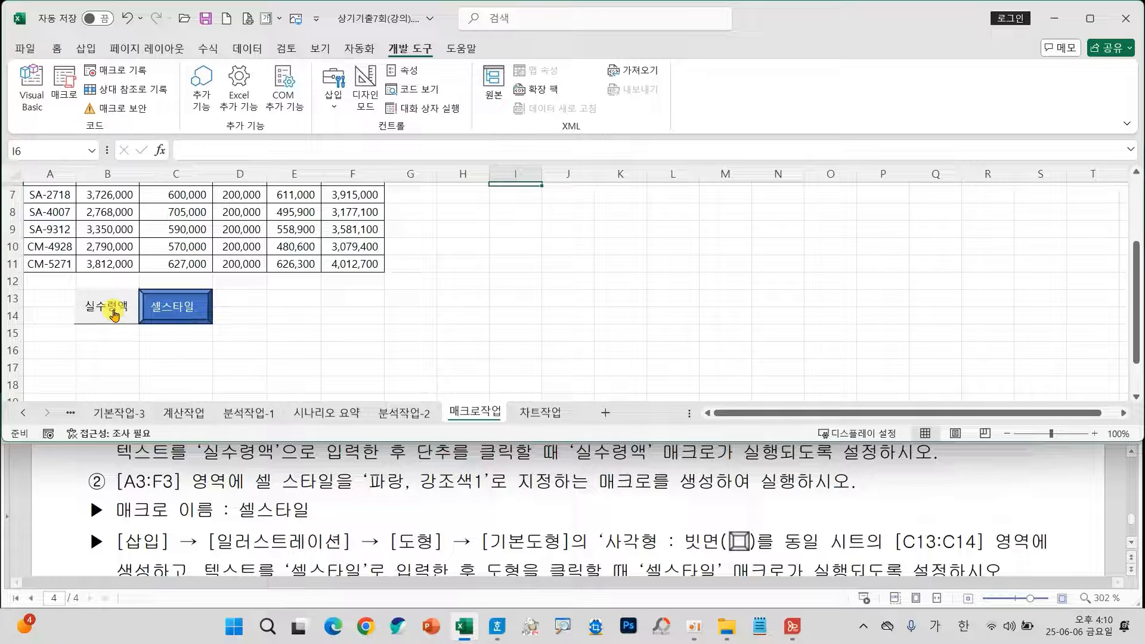
pyautogui.rightClick(114, 314)
pyautogui.click(184, 451)
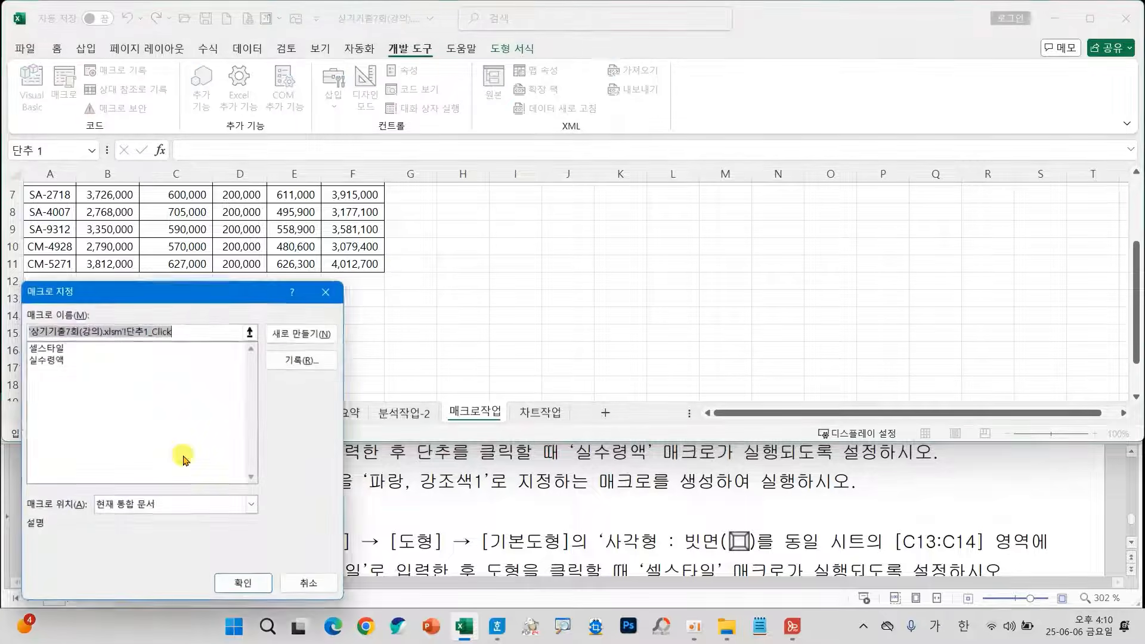
pyautogui.moveTo(170, 292); pyautogui.dragTo(476, 178)
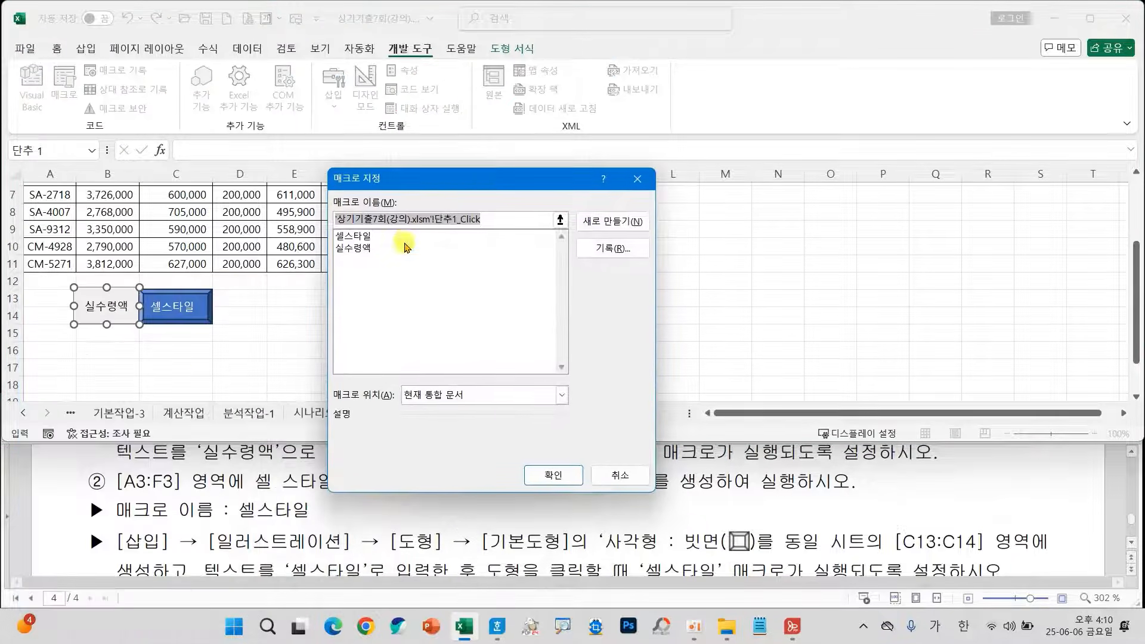
pyautogui.click(405, 247)
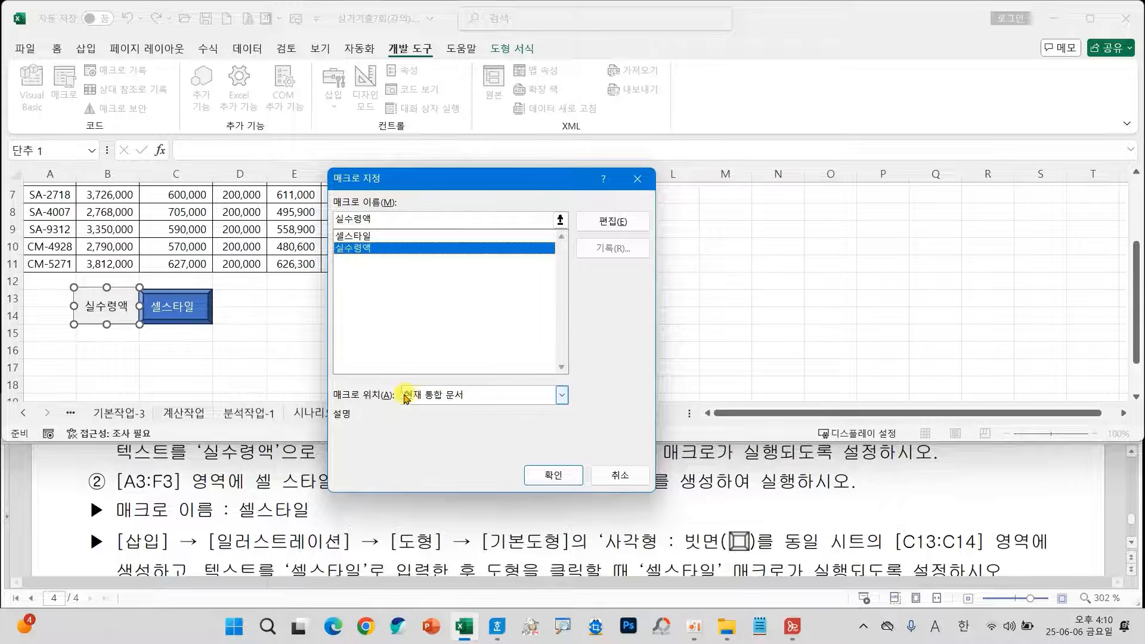
pyautogui.click(546, 474)
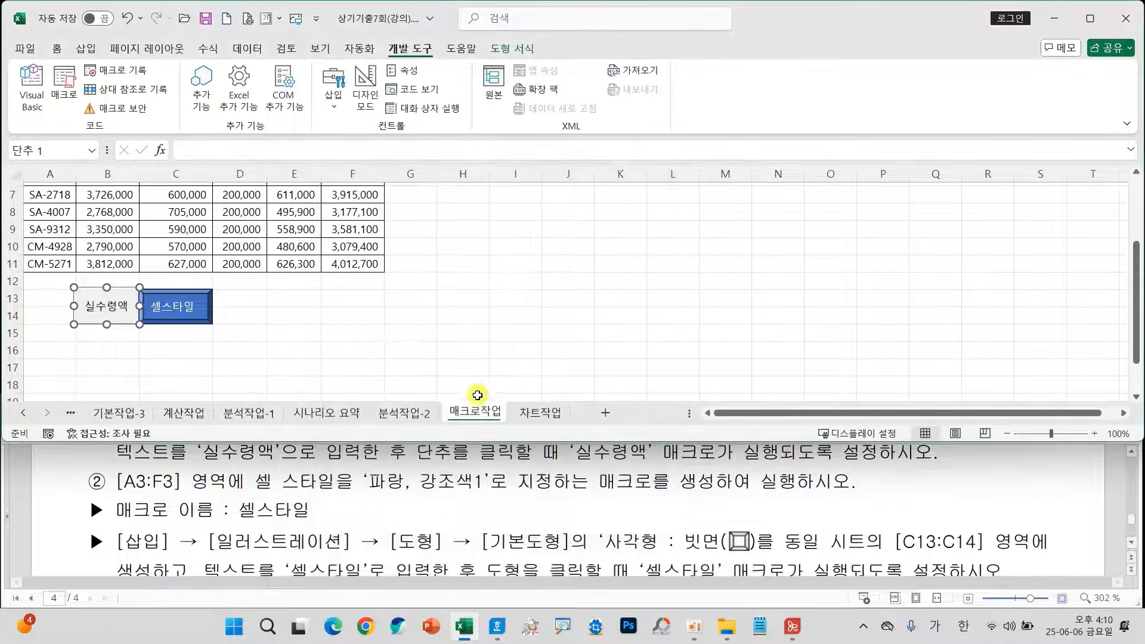
# Assign the 셀스타일 macro to the bevelled 셀스타일 shape and deselect the shape.
pyautogui.rightClick(196, 309)
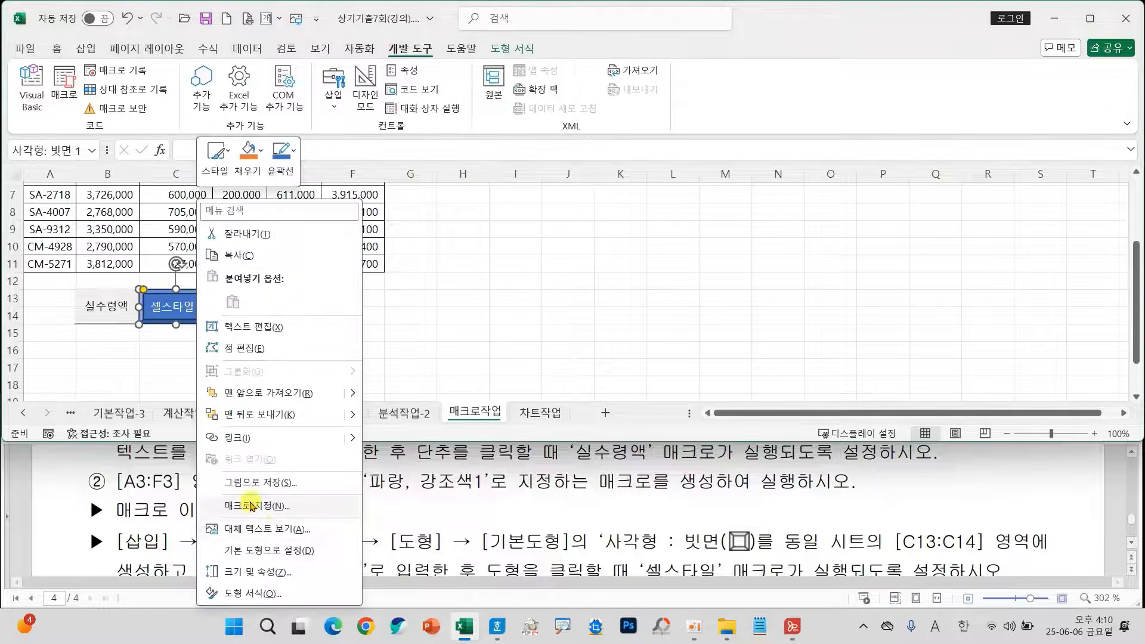
pyautogui.click(269, 506)
pyautogui.click(110, 347)
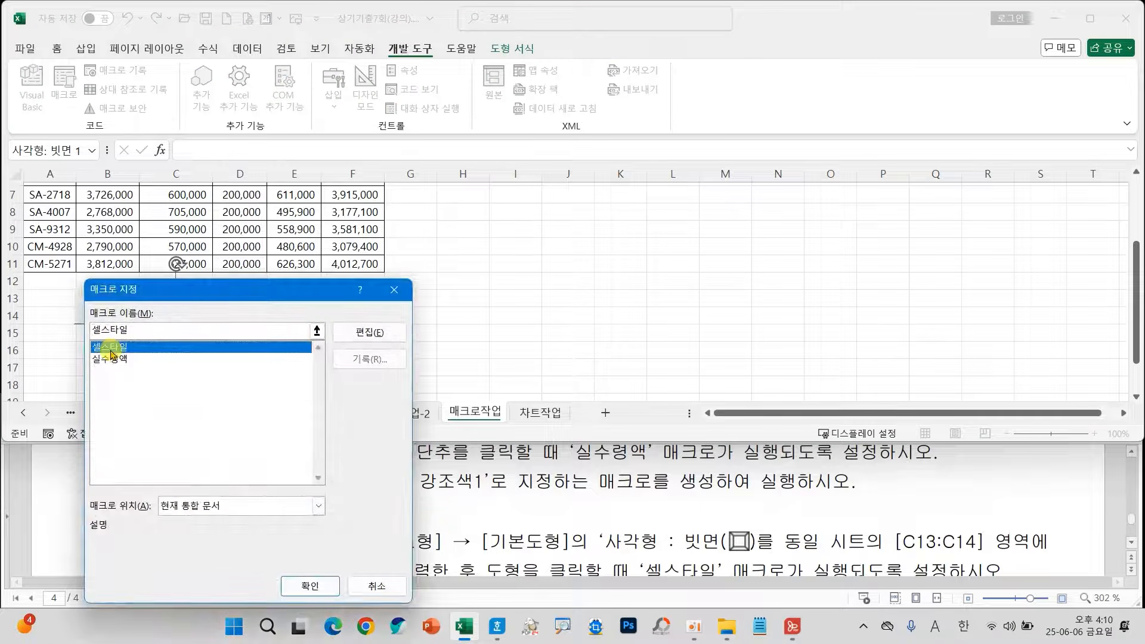
pyautogui.click(304, 586)
pyautogui.click(473, 281)
# Run the 셀스타일 and 실수령액 macros from their shape and button, finishing with an empty cell selected.
pyautogui.click(179, 317)
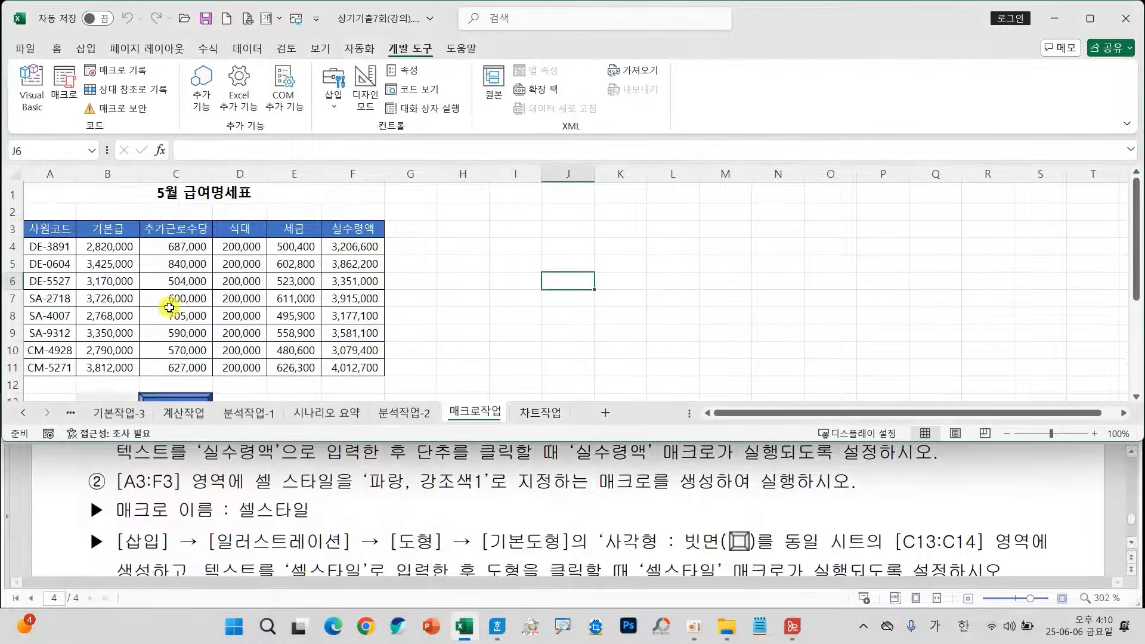
pyautogui.scroll(-1, 110, 366)
pyautogui.click(105, 363)
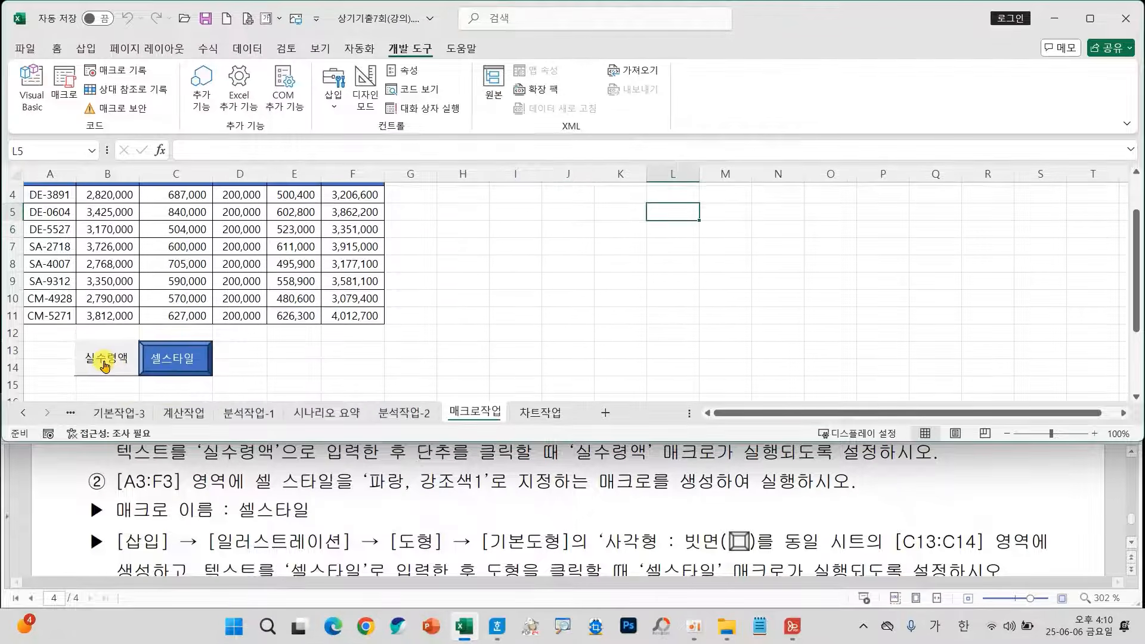
pyautogui.click(171, 360)
pyautogui.click(516, 299)
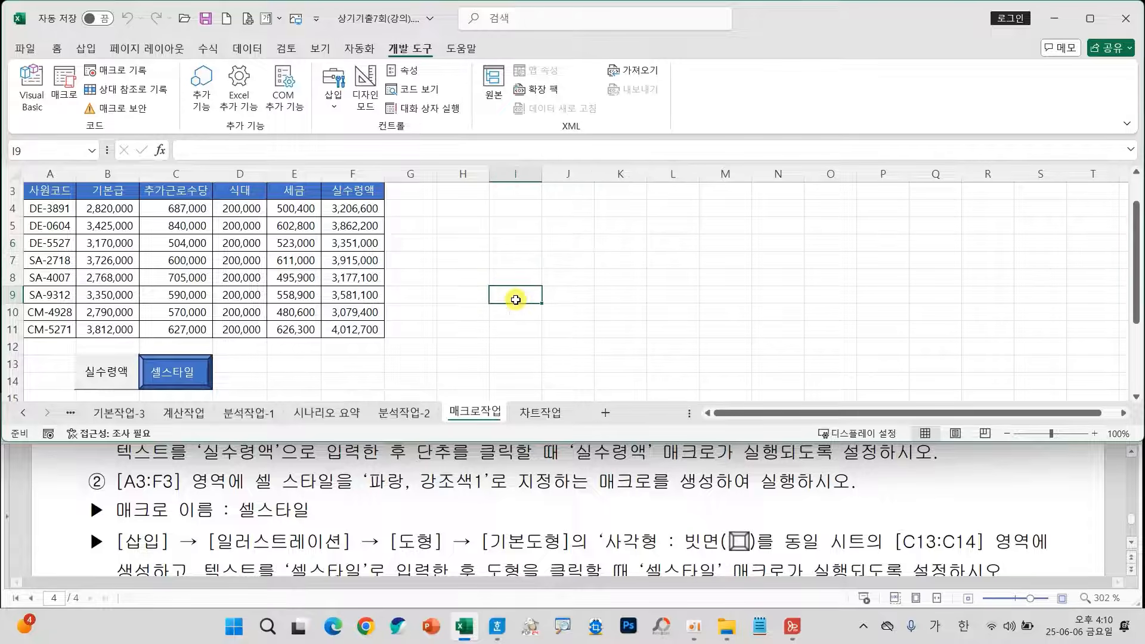
# Switch to the 차트작업 sheet, bring up the chart task instructions, and select the provided chart.
pyautogui.click(547, 415)
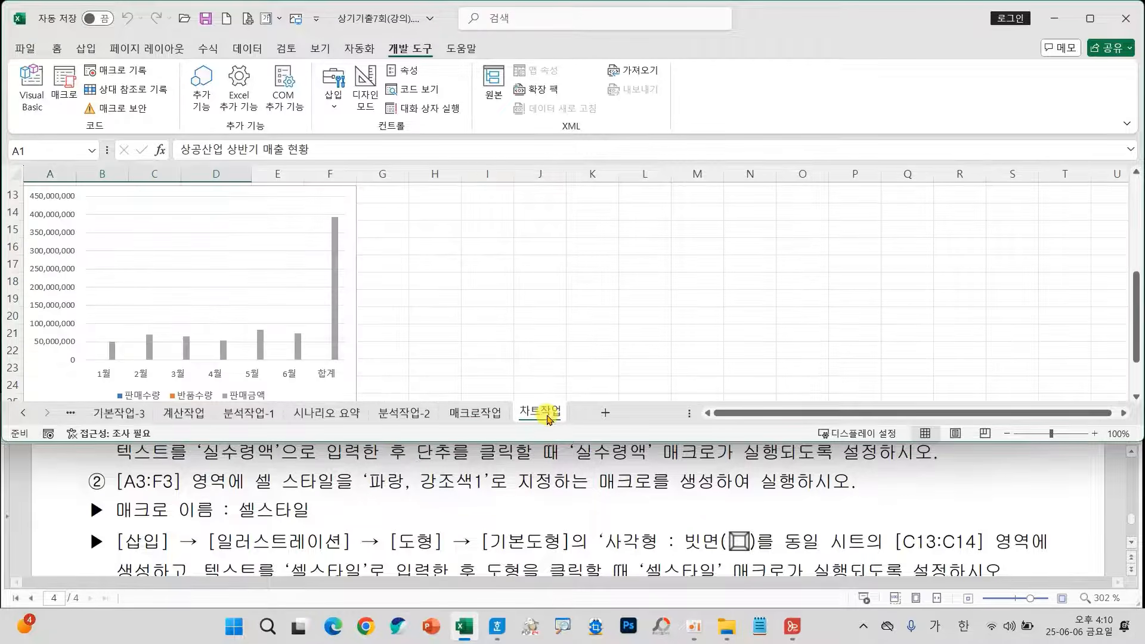
pyautogui.scroll(-5, 540, 482)
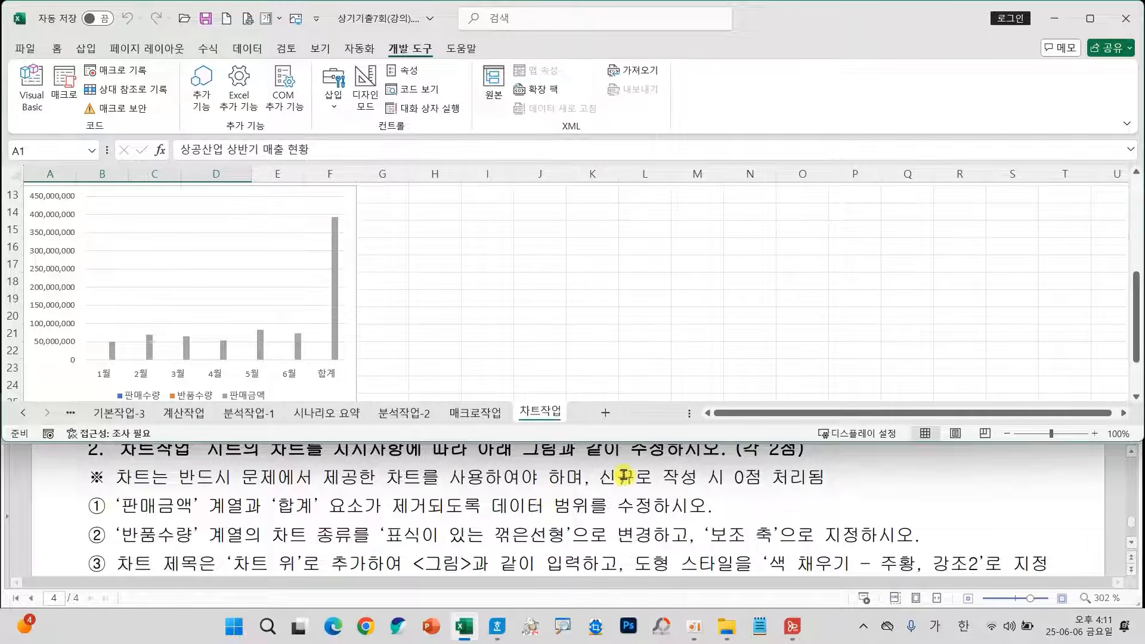
pyautogui.moveTo(597, 464)
pyautogui.mouseDown()
pyautogui.moveTo(686, 486)
pyautogui.moveTo(832, 492)
pyautogui.mouseUp()
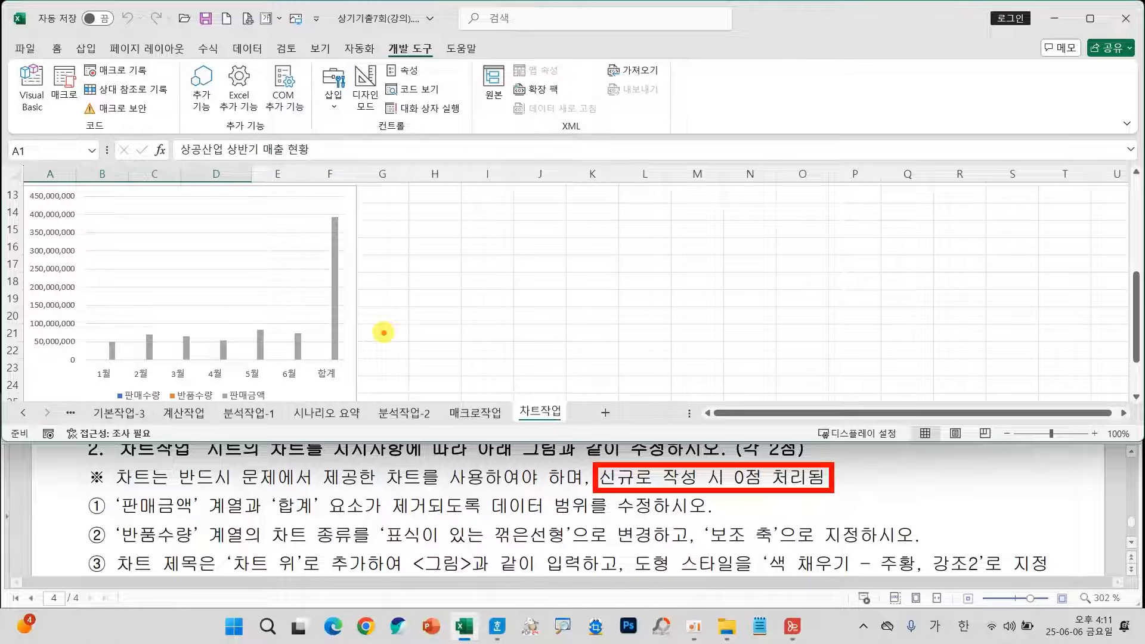
pyautogui.press('Escape')
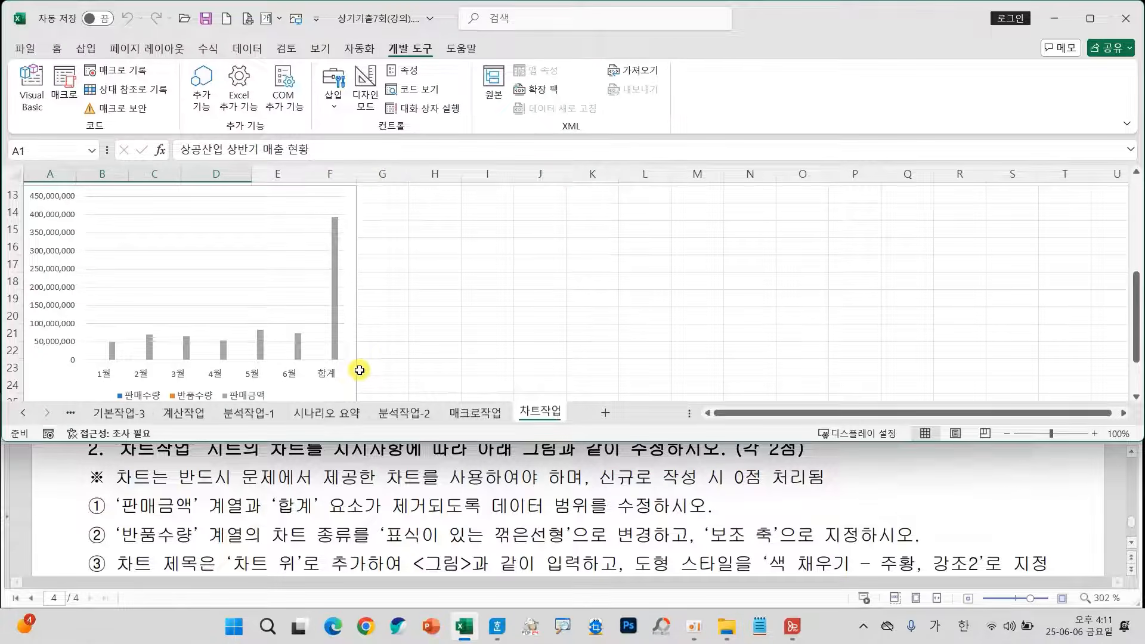
pyautogui.scroll(2, 360, 371)
pyautogui.click(348, 302)
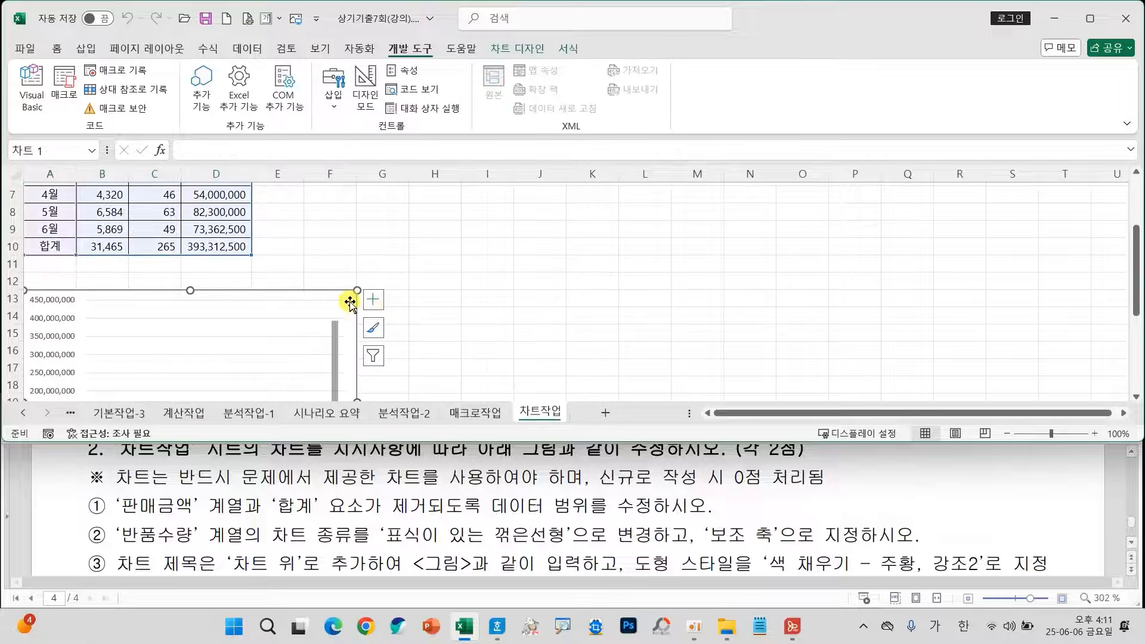
# Open the chart's data source selection and remove the 판매금액 series.
pyautogui.scroll(-1, 374, 334)
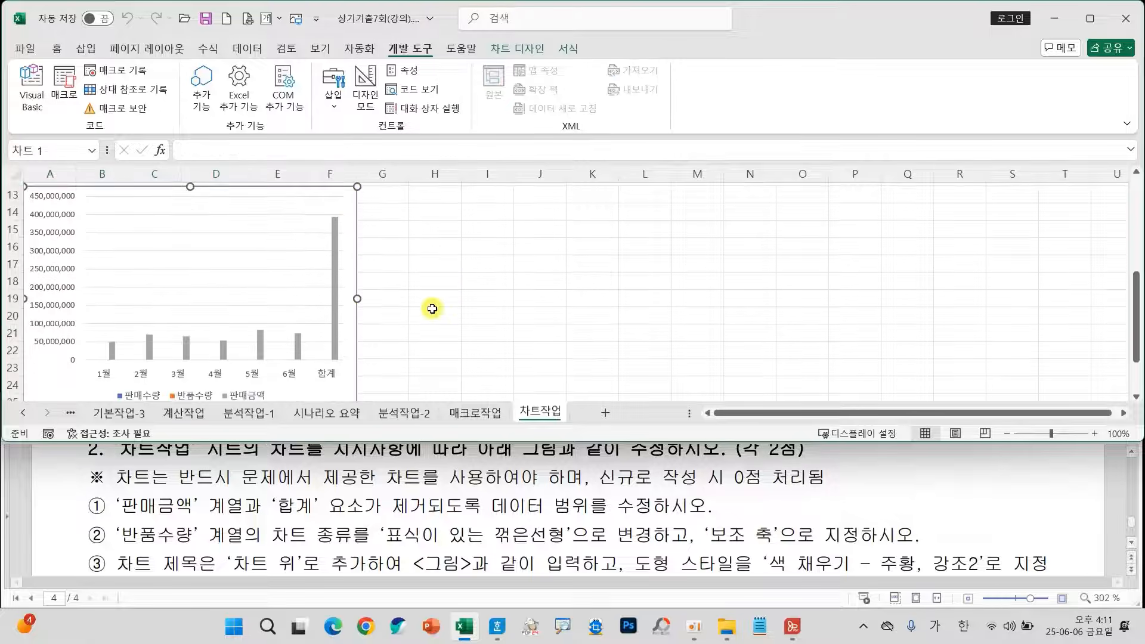
pyautogui.click(375, 305)
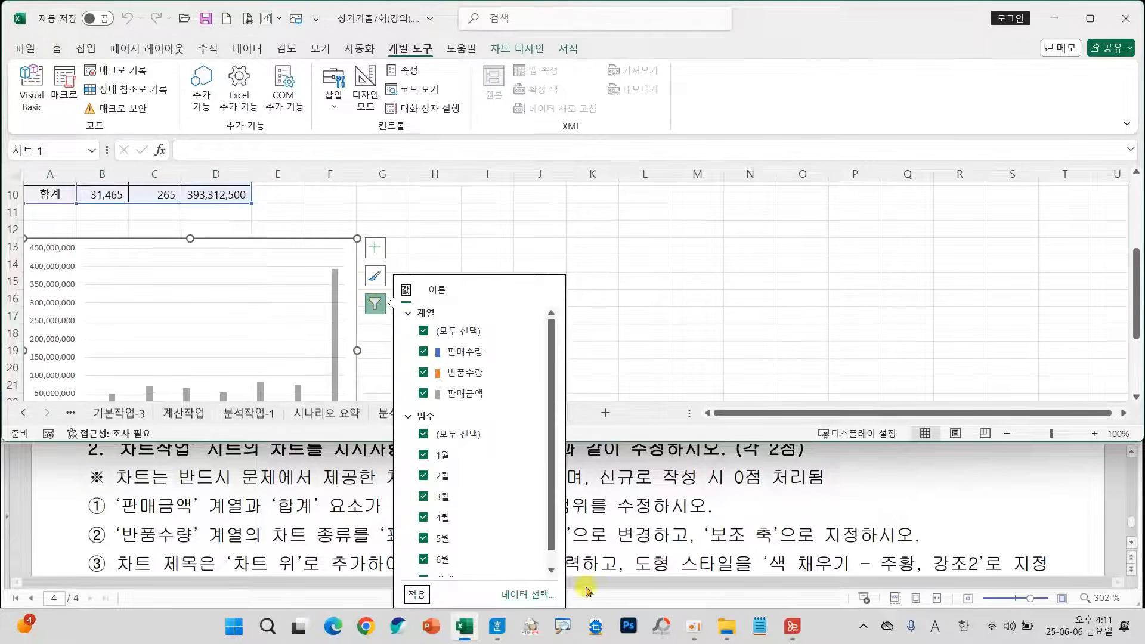
pyautogui.click(519, 595)
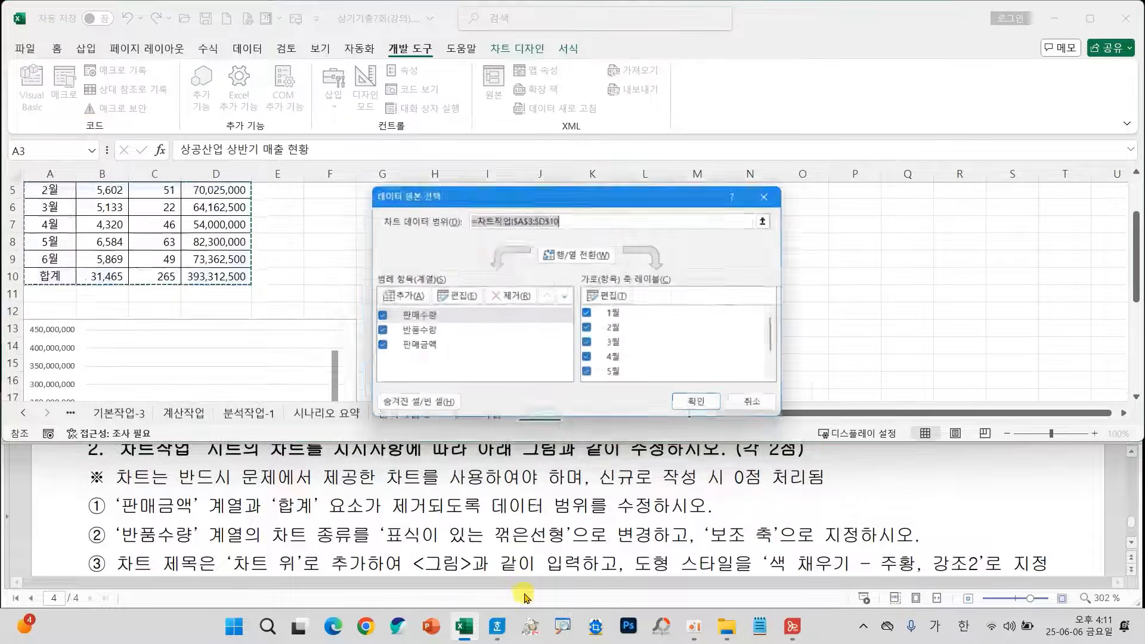
pyautogui.click(418, 349)
pyautogui.click(510, 297)
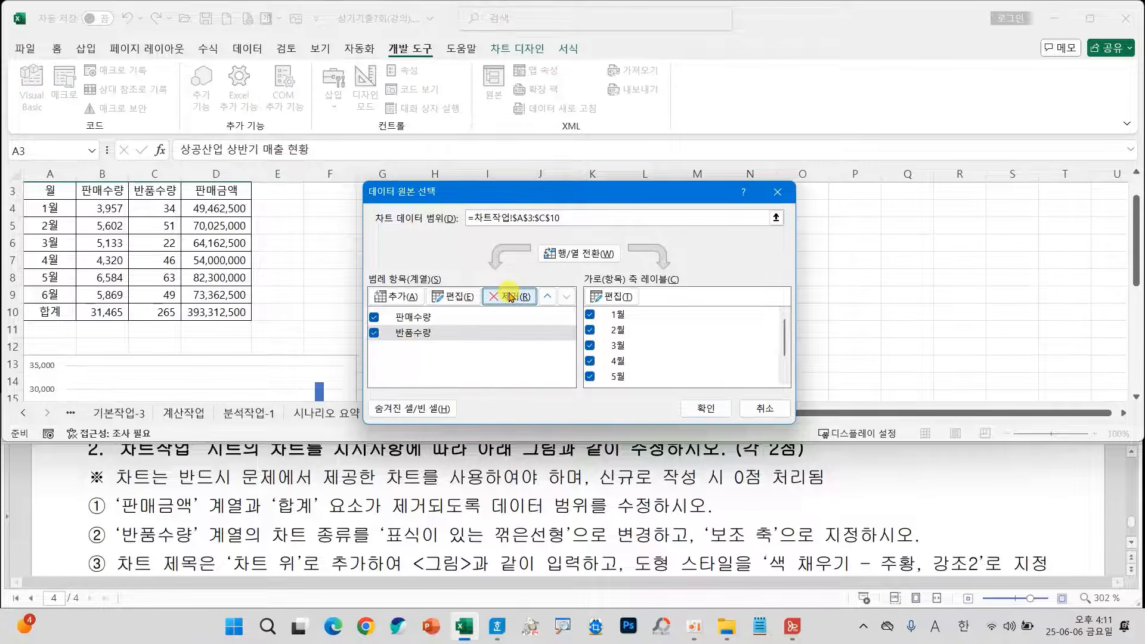
# Remove the 합계 element from the chart data by switching rows and columns, deleting it, switching back, and applying the range.
pyautogui.scroll(-1, 656, 346)
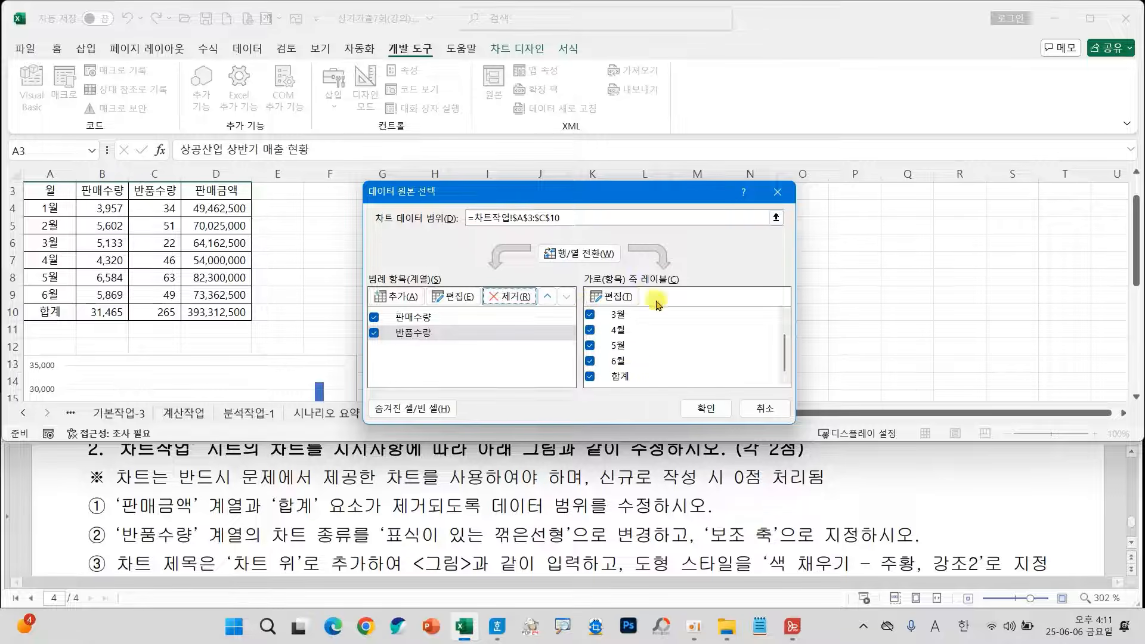
pyautogui.click(577, 255)
pyautogui.scroll(-1, 423, 347)
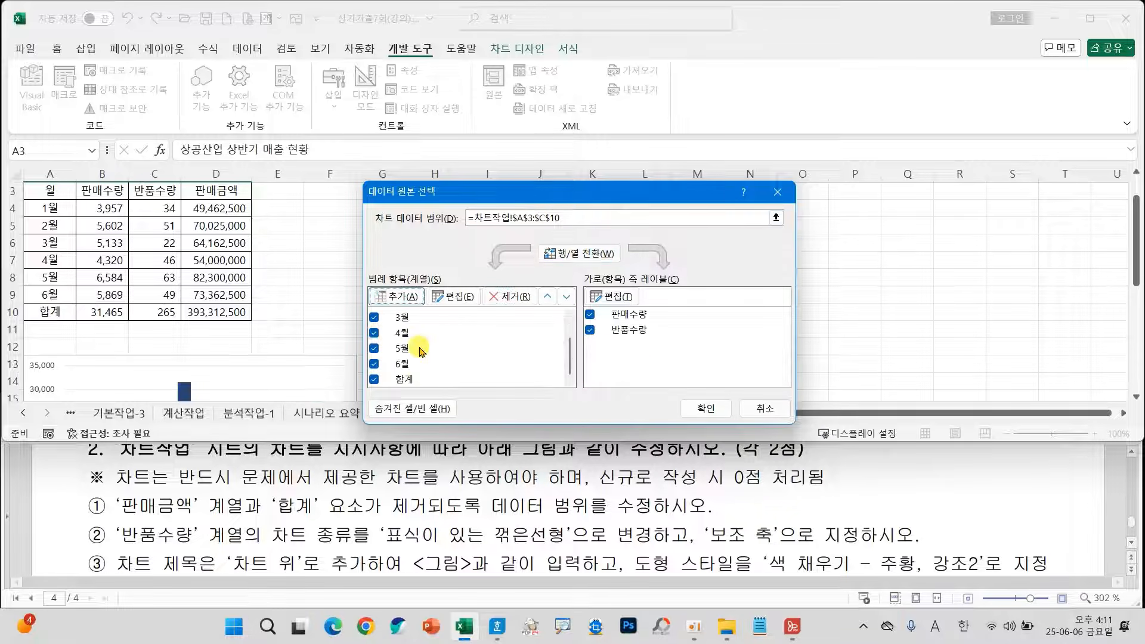
pyautogui.click(408, 380)
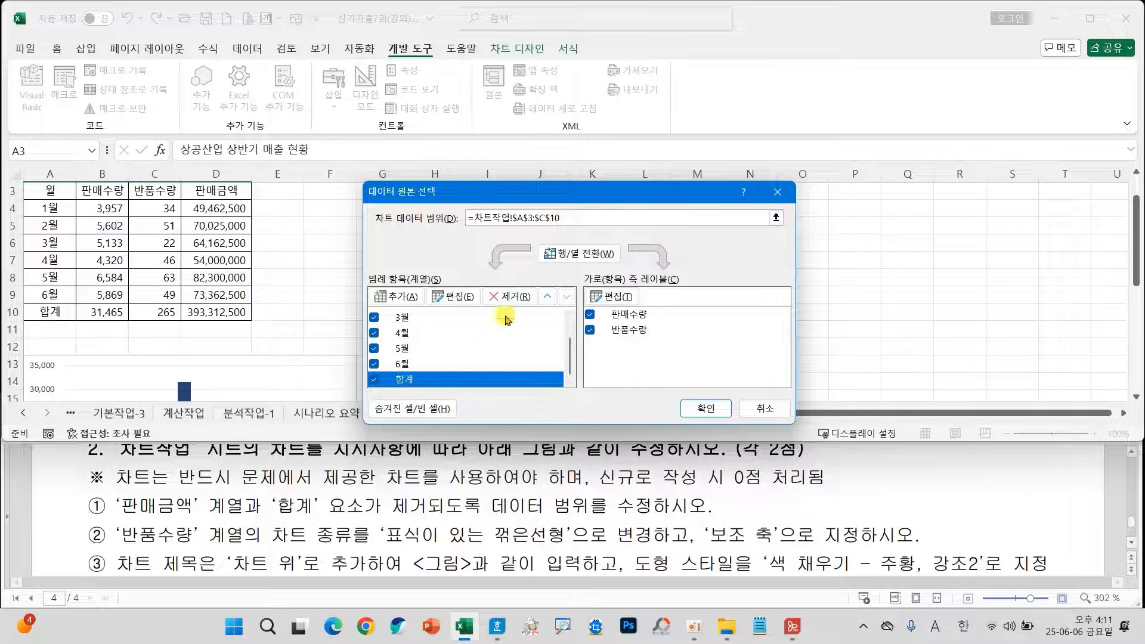
pyautogui.click(505, 297)
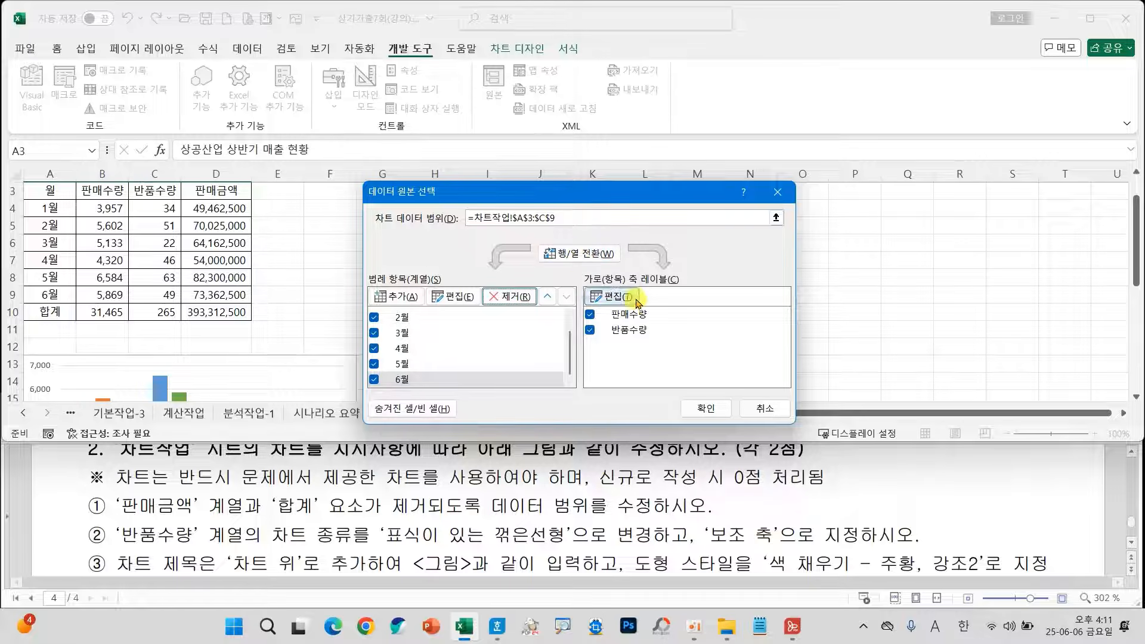
pyautogui.click(579, 254)
pyautogui.click(706, 408)
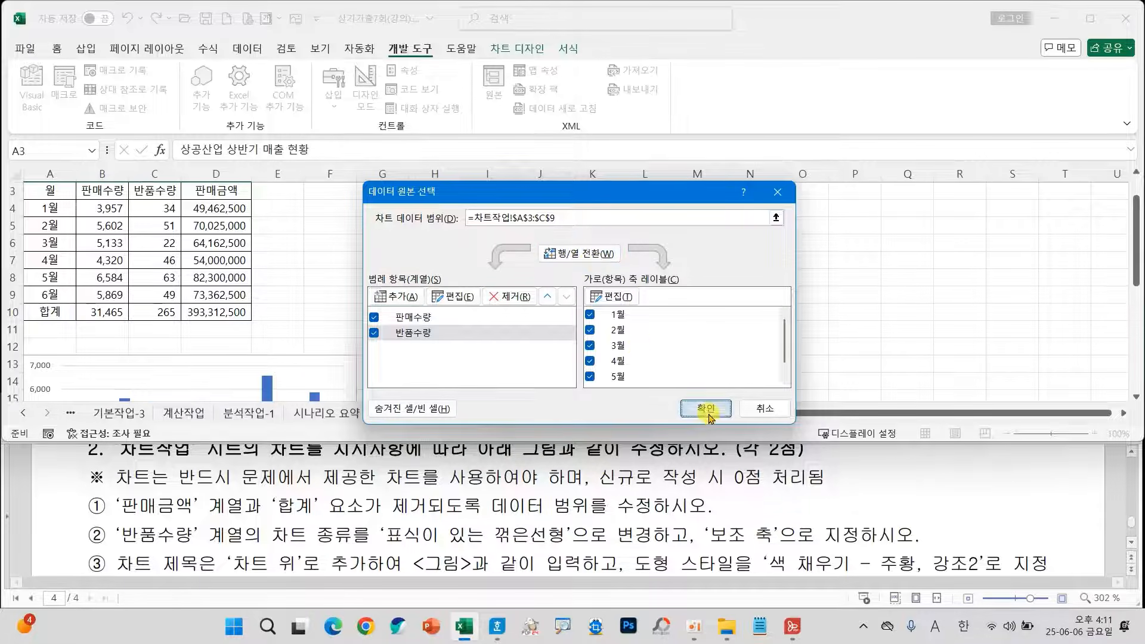
# Compare the edited chart with the sample figure in the task instructions, examining its legend, axes and title.
pyautogui.scroll(-2, 358, 323)
pyautogui.scroll(-2, 334, 327)
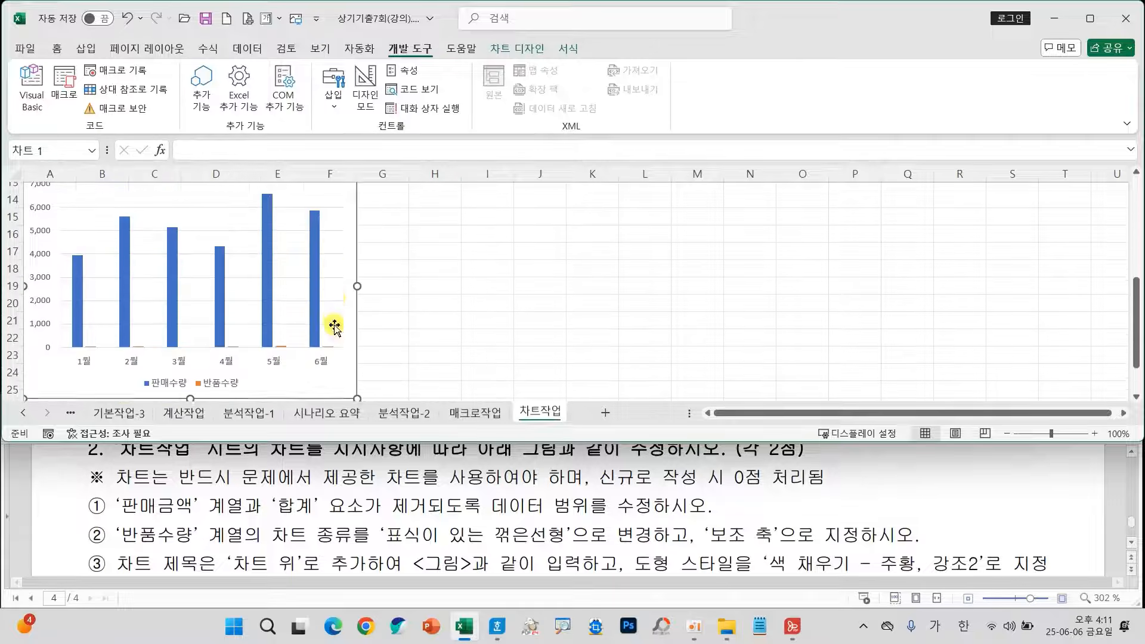
pyautogui.scroll(-5, 410, 528)
pyautogui.scroll(-2, 411, 533)
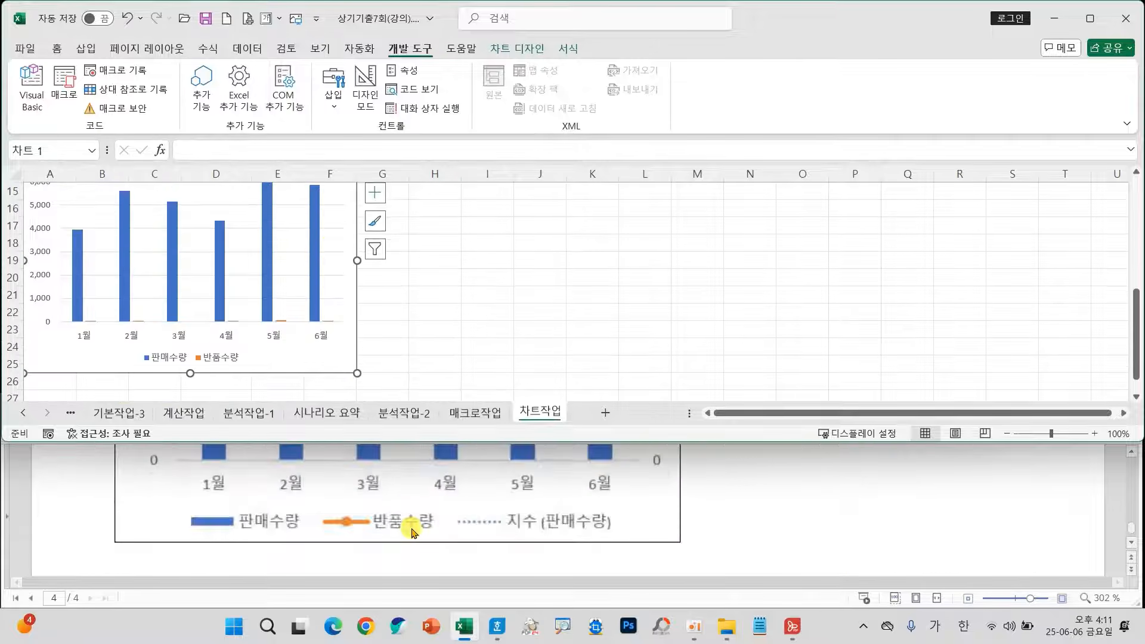
pyautogui.scroll(8, 555, 503)
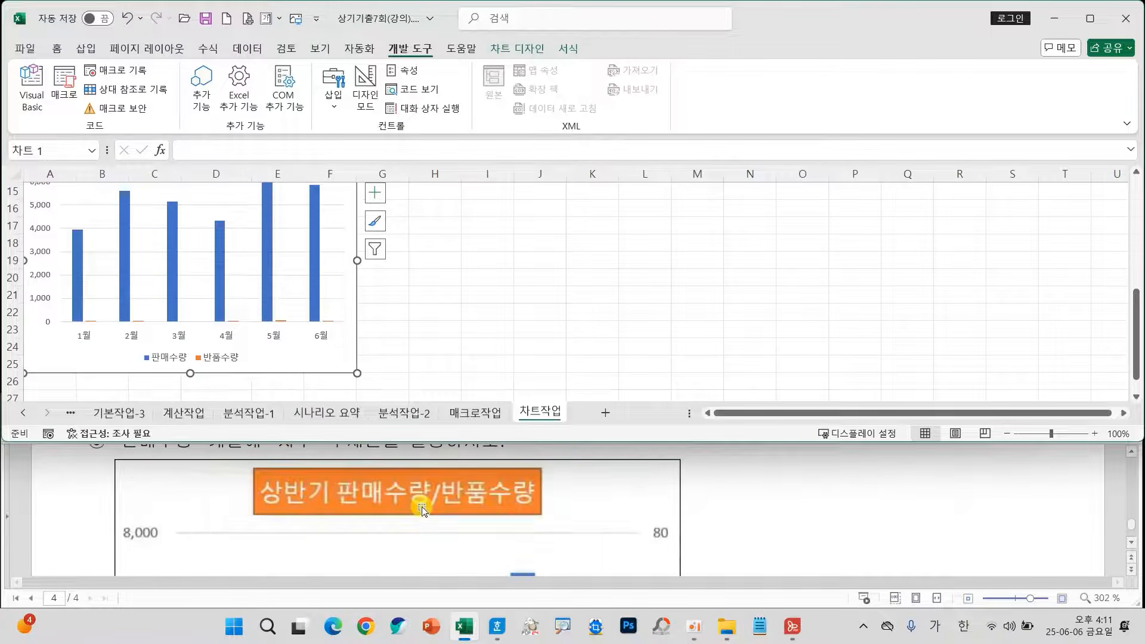
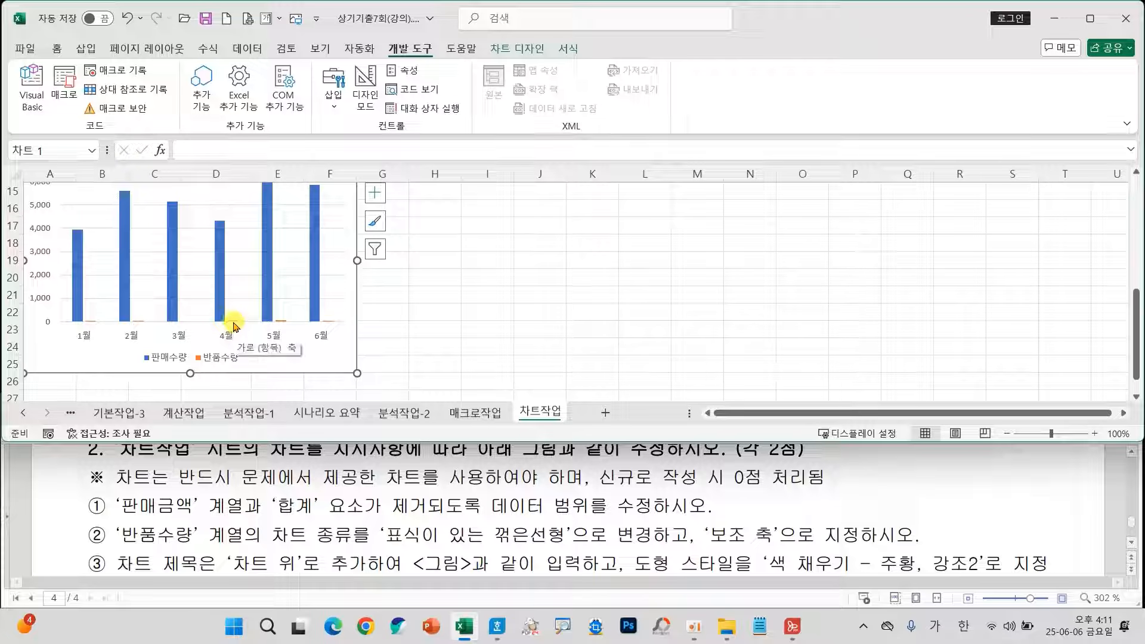
# Open the series chart type settings and change the 반품수량 series to 표식이 있는 꺾은선형.
pyautogui.click(235, 325)
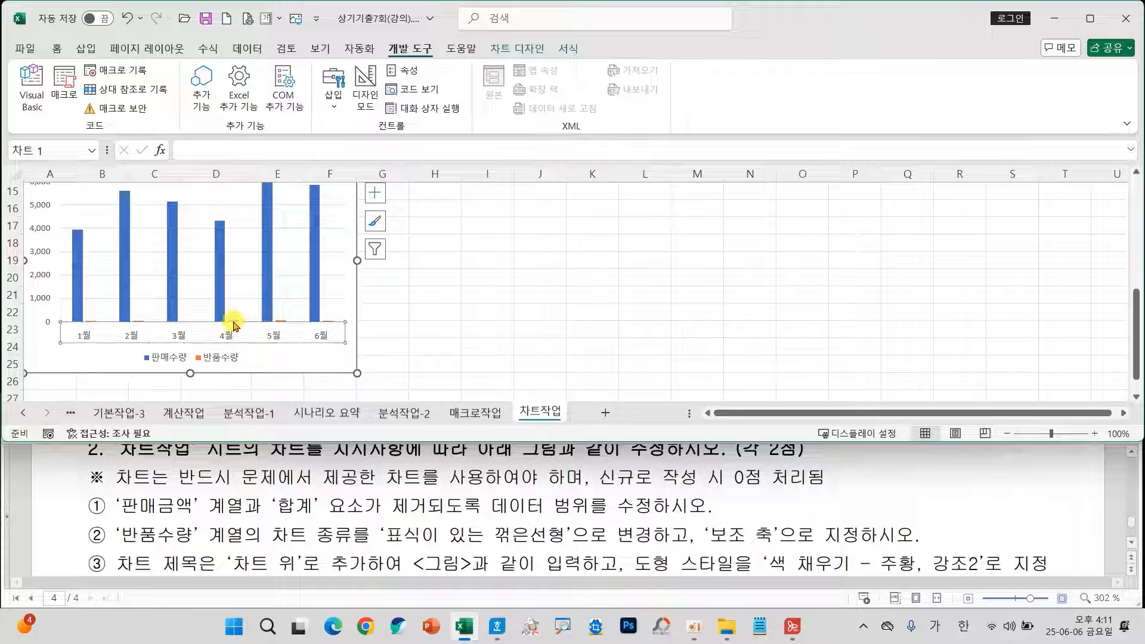
pyautogui.click(265, 294)
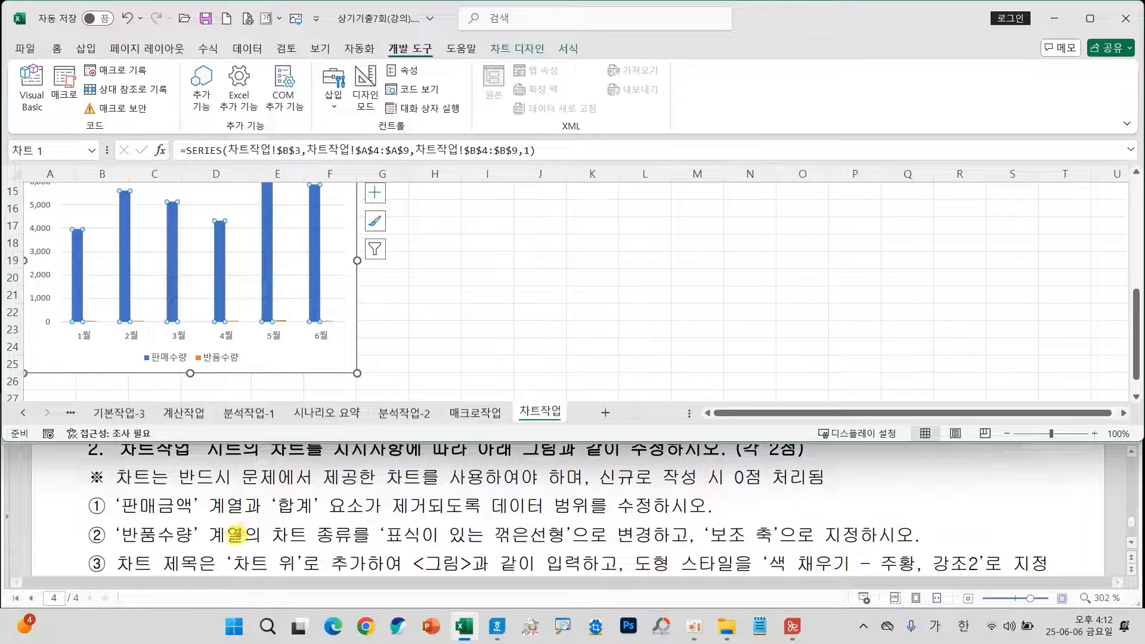
pyautogui.moveTo(370, 522)
pyautogui.mouseDown()
pyautogui.moveTo(574, 556)
pyautogui.moveTo(573, 546)
pyautogui.mouseUp()
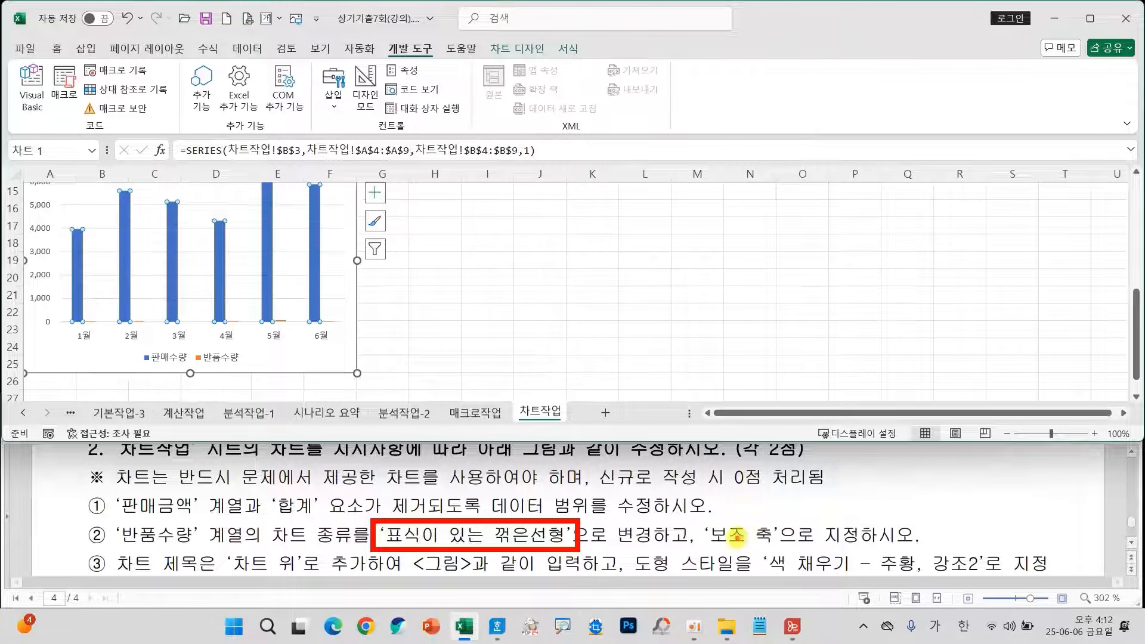
pyautogui.moveTo(697, 519); pyautogui.dragTo(789, 546)
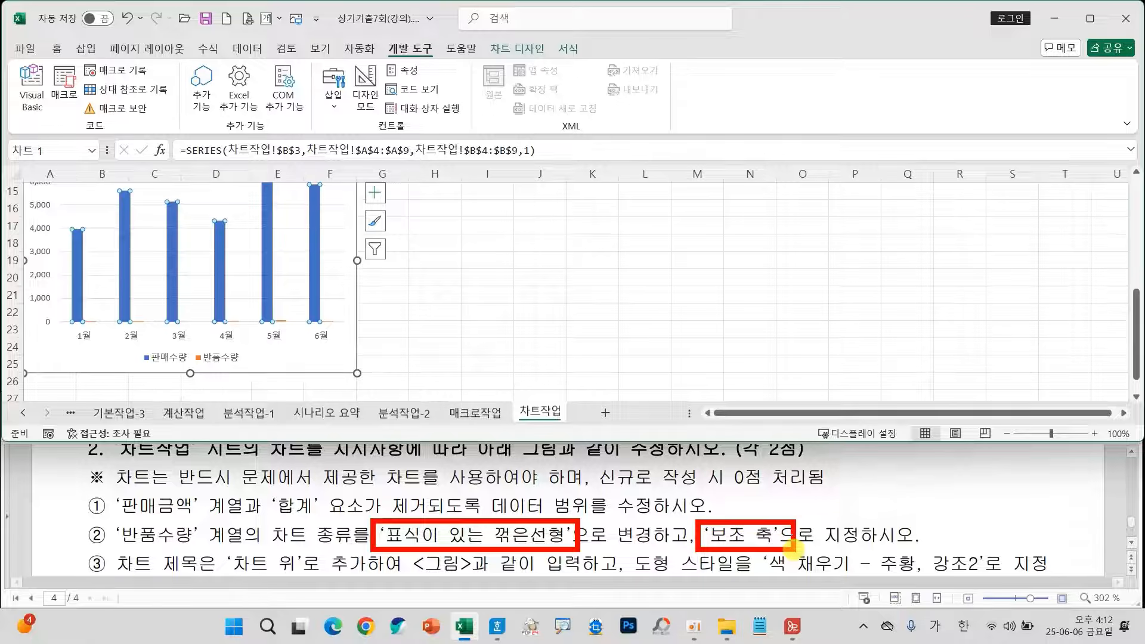
pyautogui.press('Escape')
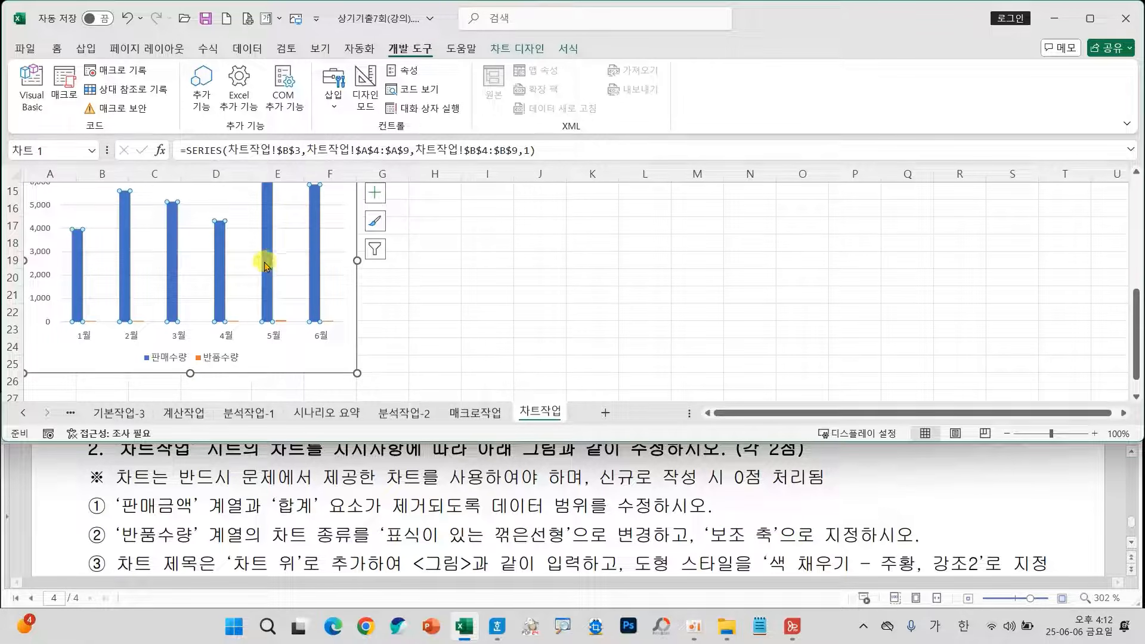
pyautogui.rightClick(265, 266)
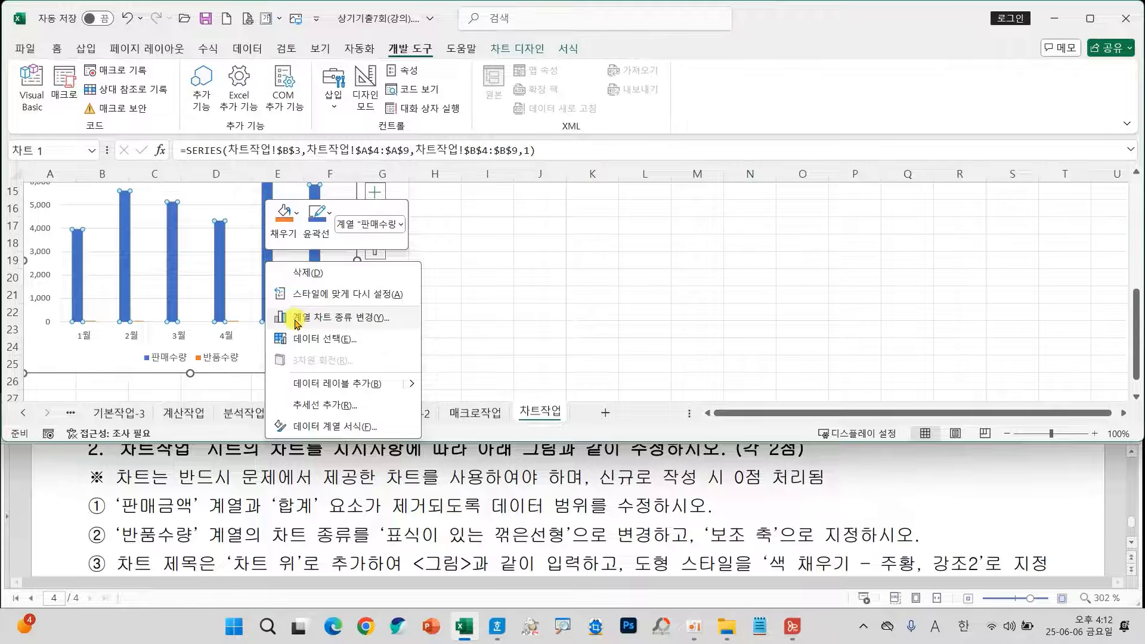
pyautogui.click(351, 323)
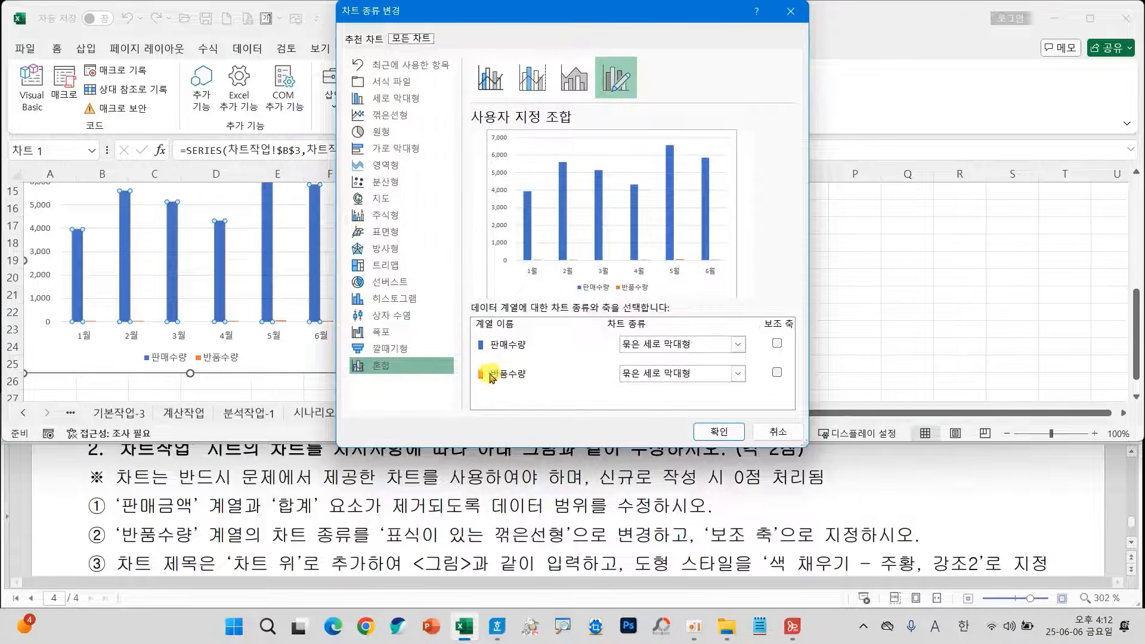
pyautogui.click(659, 373)
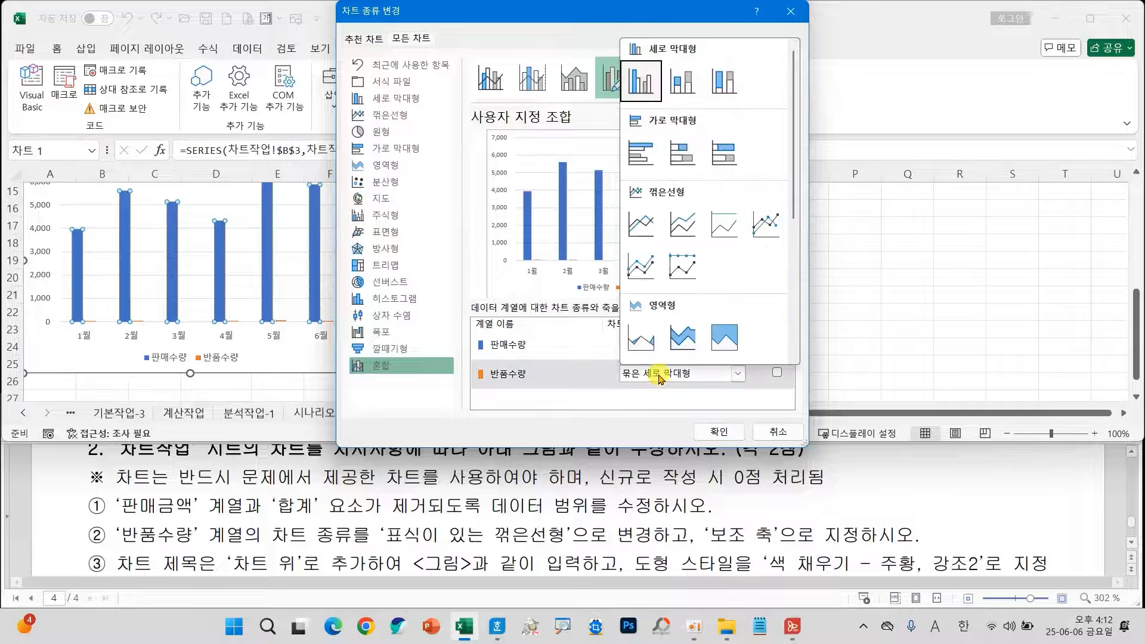
pyautogui.click(771, 228)
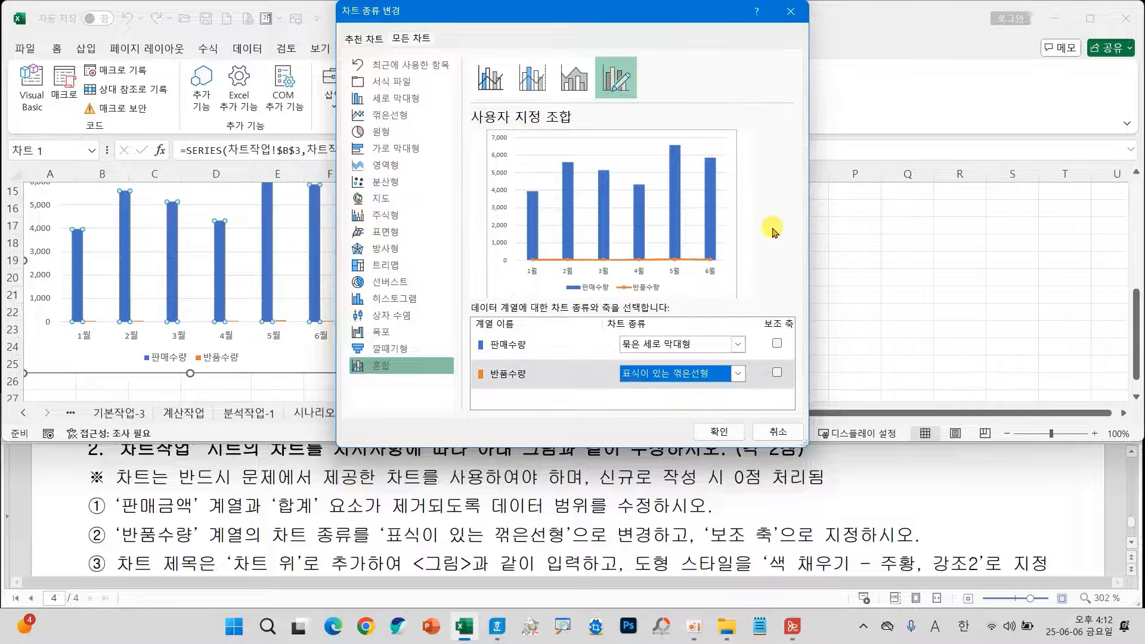
# Assign the 반품수량 series to the secondary axis (보조 축) and apply the combo chart settings.
pyautogui.click(776, 374)
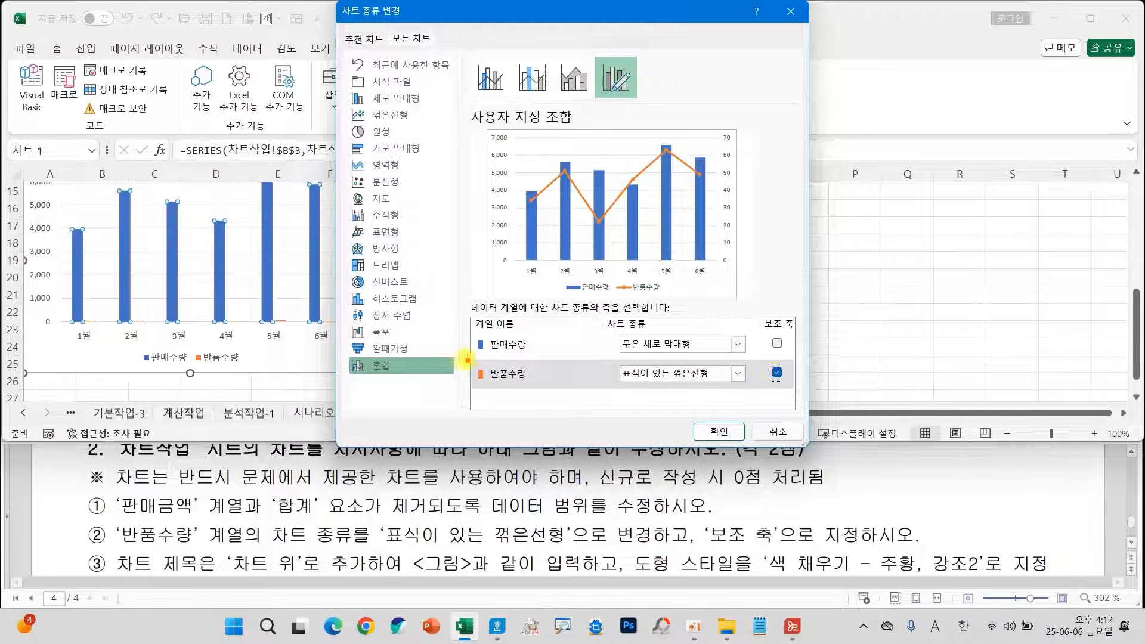
pyautogui.moveTo(465, 357); pyautogui.dragTo(803, 390)
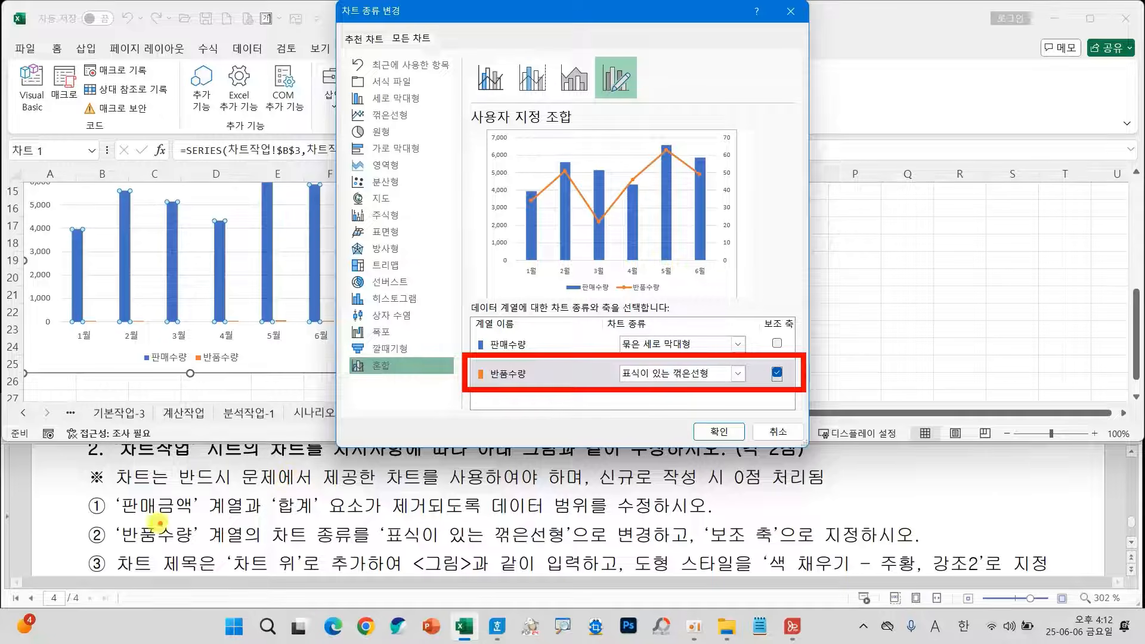
pyautogui.moveTo(110, 523)
pyautogui.mouseDown()
pyautogui.moveTo(399, 545)
pyautogui.moveTo(793, 548)
pyautogui.moveTo(778, 546)
pyautogui.mouseUp()
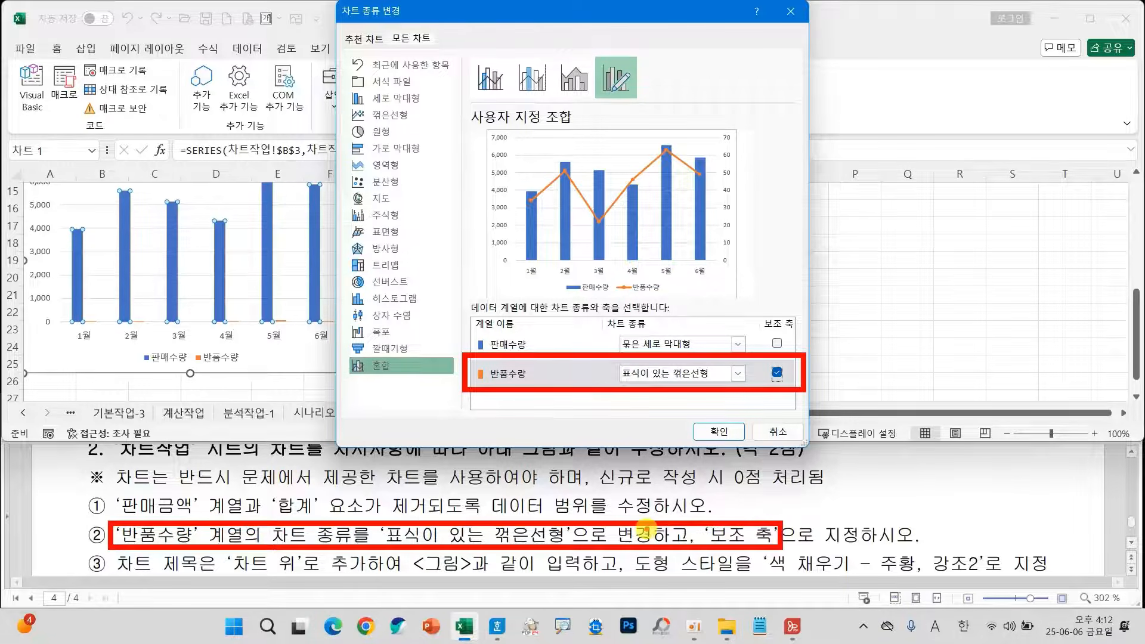
pyautogui.moveTo(648, 534)
pyautogui.mouseDown()
pyautogui.moveTo(654, 394)
pyautogui.moveTo(635, 413)
pyautogui.moveTo(713, 430)
pyautogui.mouseUp()
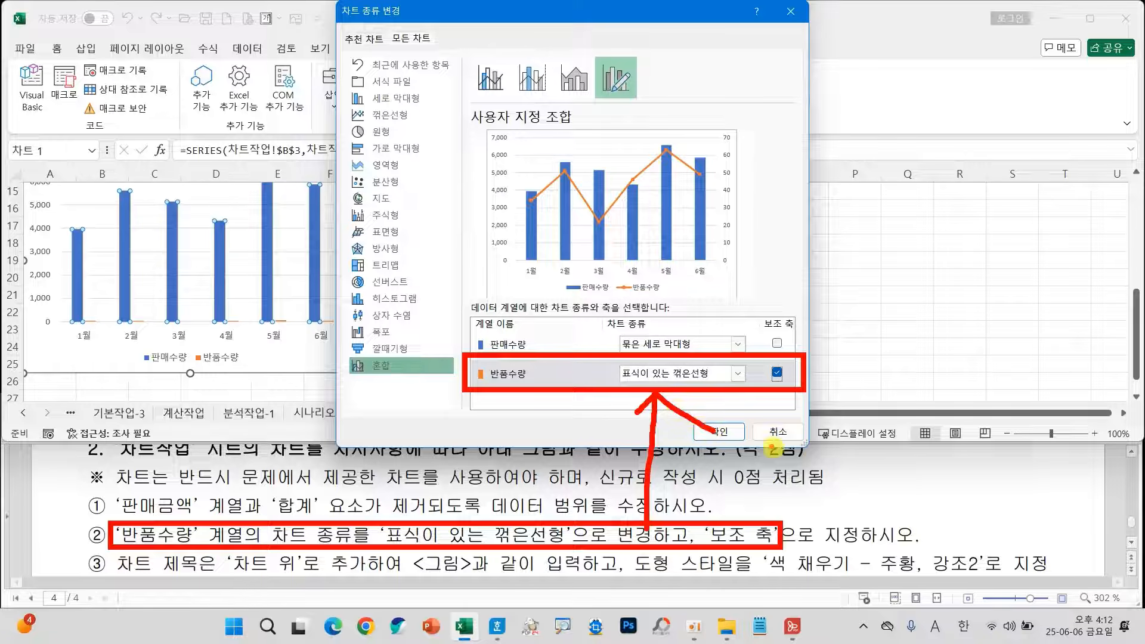
pyautogui.press('Escape')
pyautogui.click(718, 431)
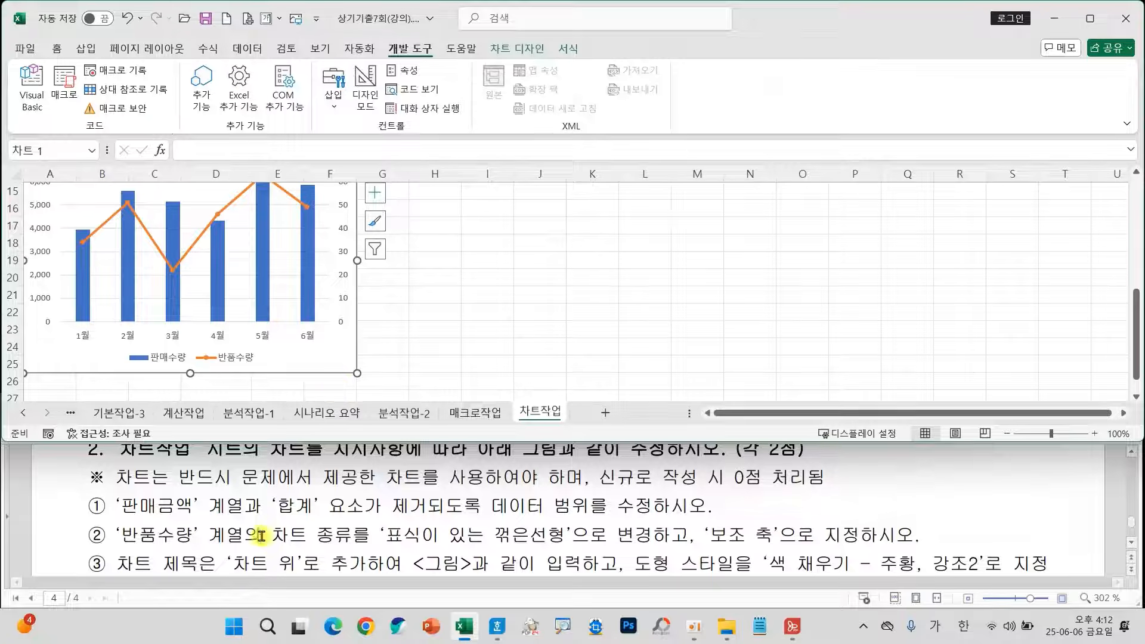
# Add a chart title positioned above the chart (차트 위).
pyautogui.scroll(-2, 314, 540)
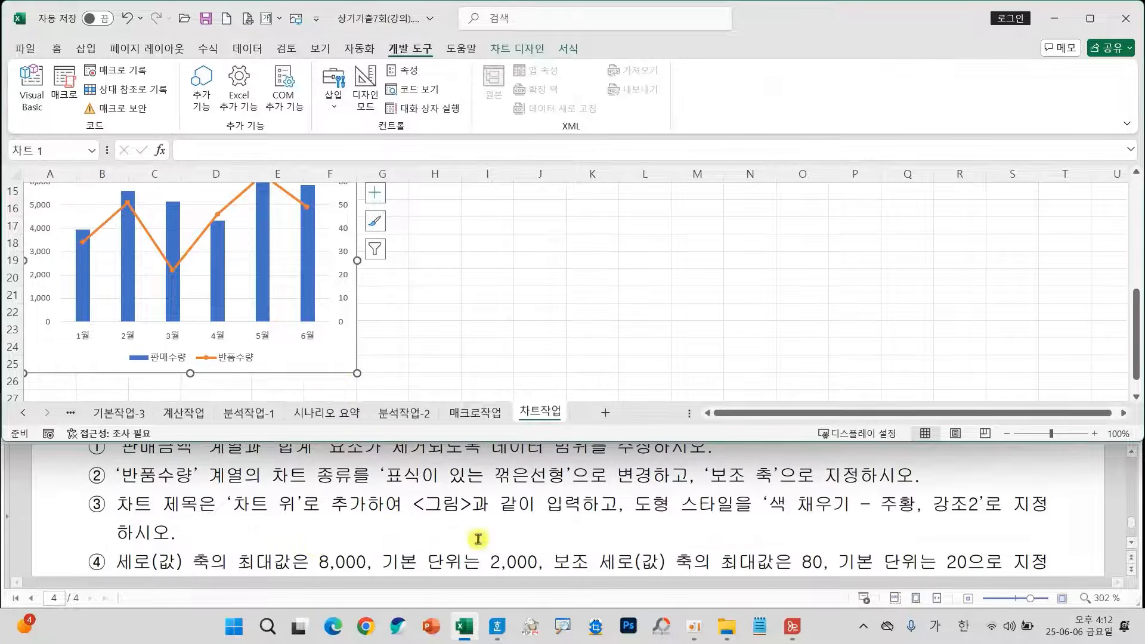
pyautogui.click(375, 192)
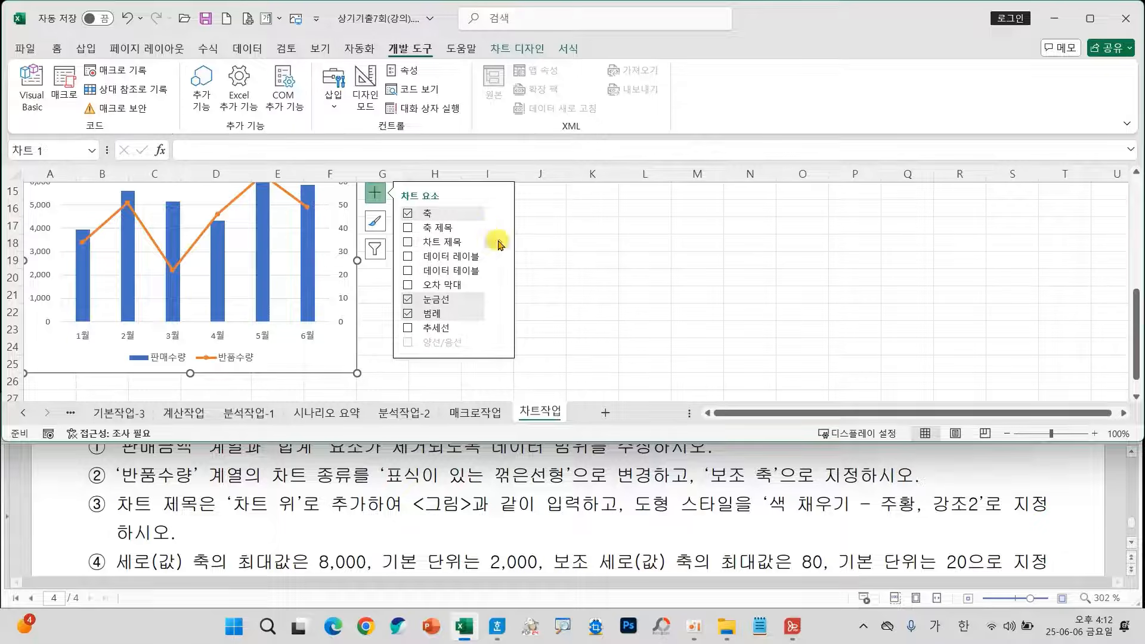
pyautogui.click(499, 244)
pyautogui.click(534, 251)
pyautogui.scroll(2, 271, 314)
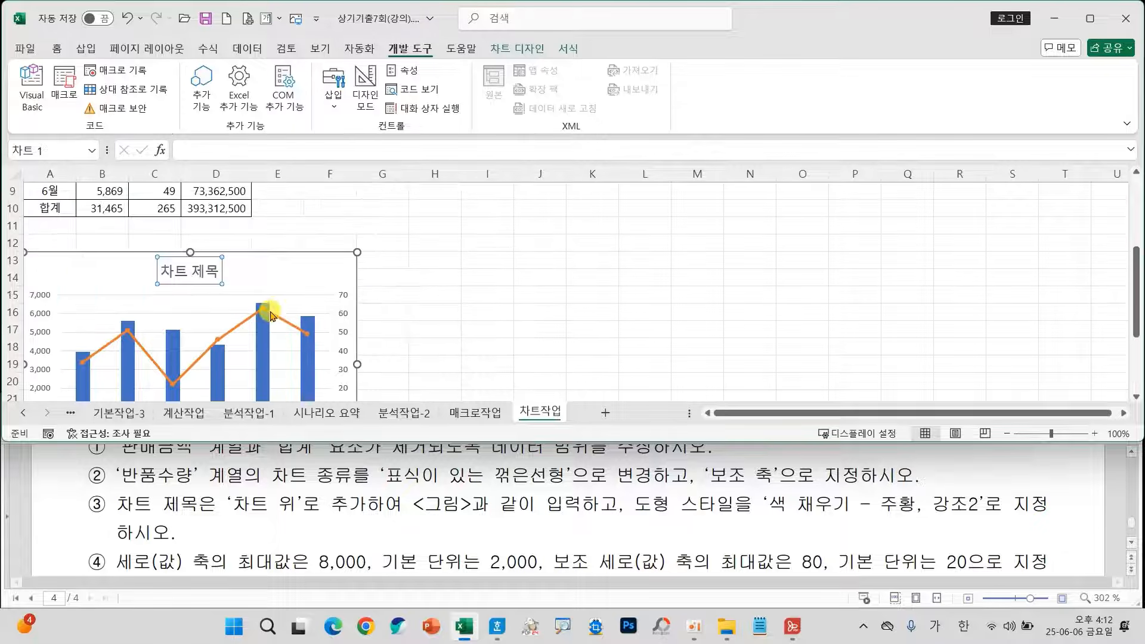
# Replace the placeholder chart title with 상반기 판매수량/반품수량 as in the sample figure, and select the title's frame.
pyautogui.scroll(-5, 424, 522)
pyautogui.scroll(1, 429, 510)
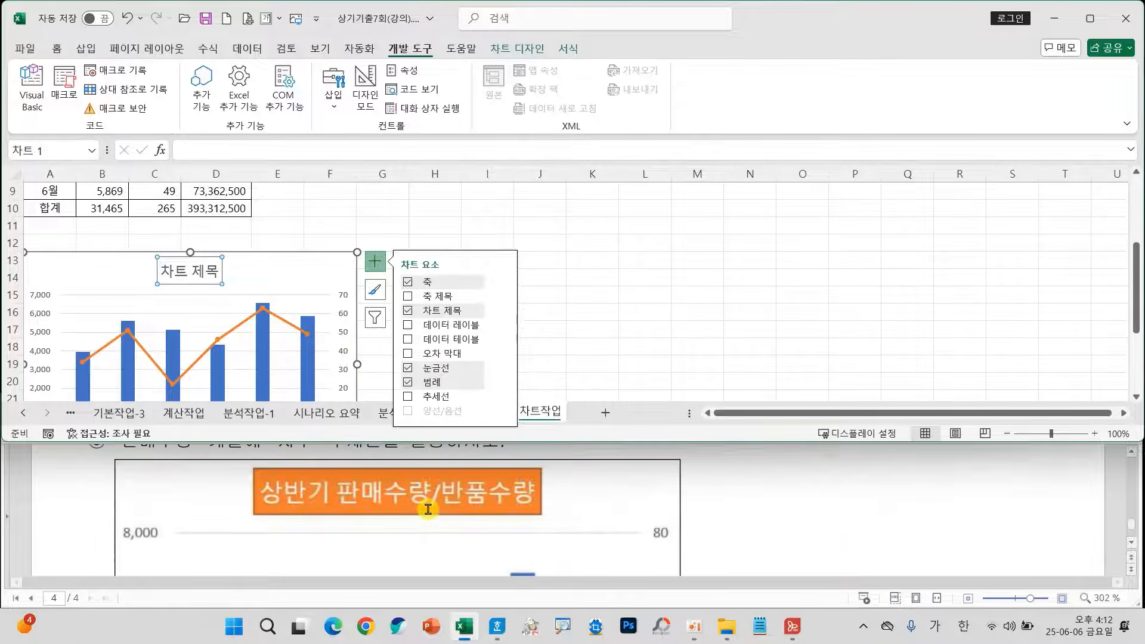
pyautogui.moveTo(165, 269); pyautogui.dragTo(227, 273)
pyautogui.write('상반')
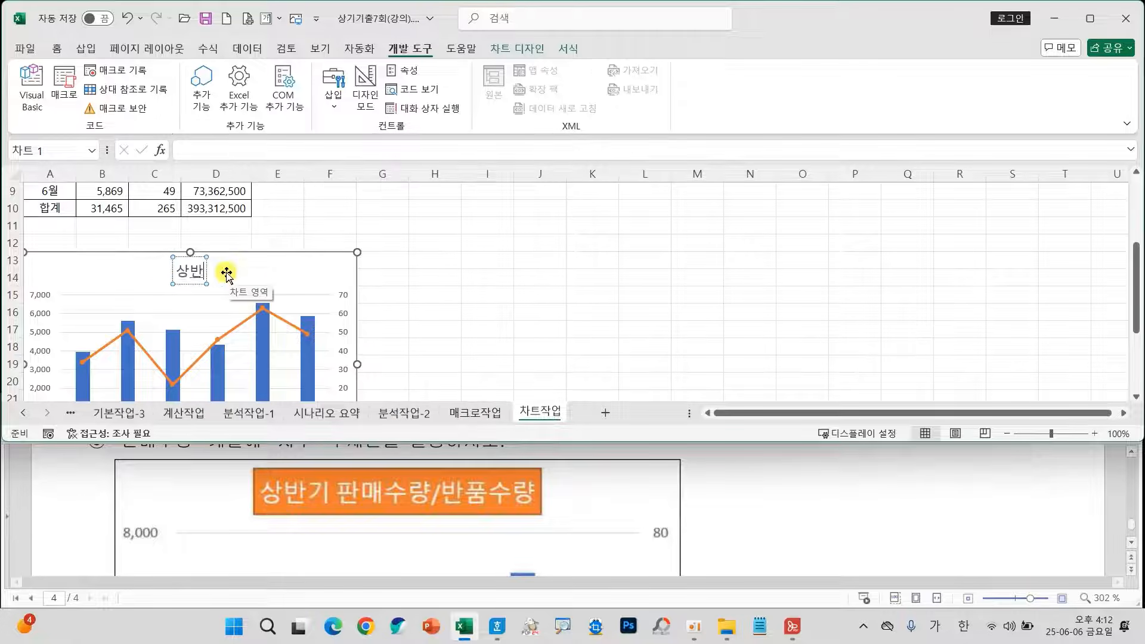
pyautogui.write('기 판매수량')
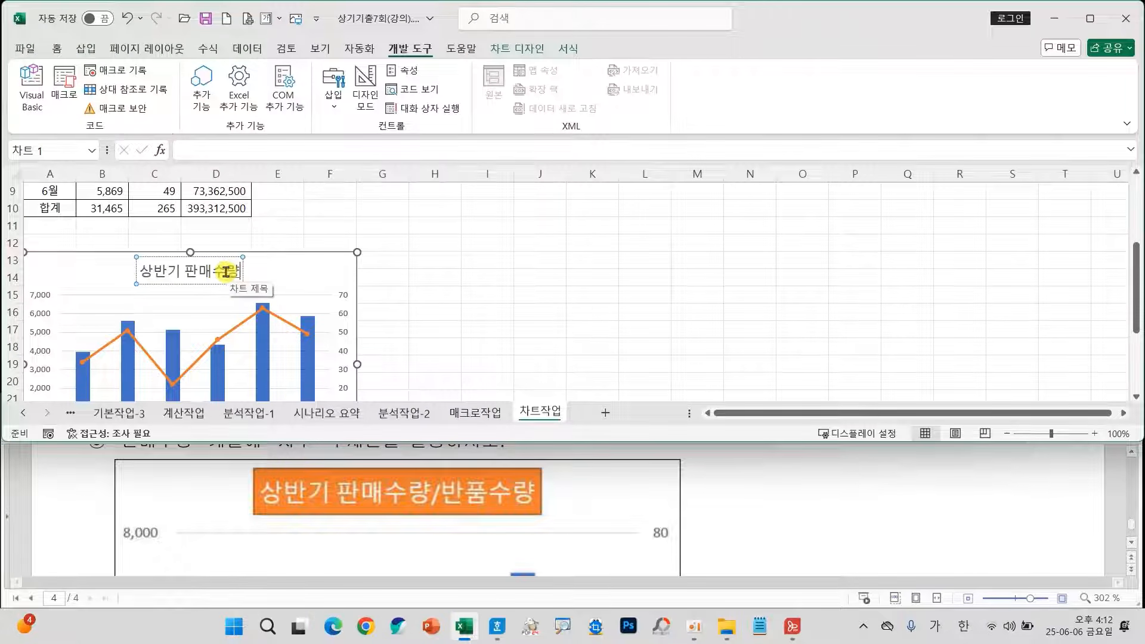
pyautogui.write('/반품수량')
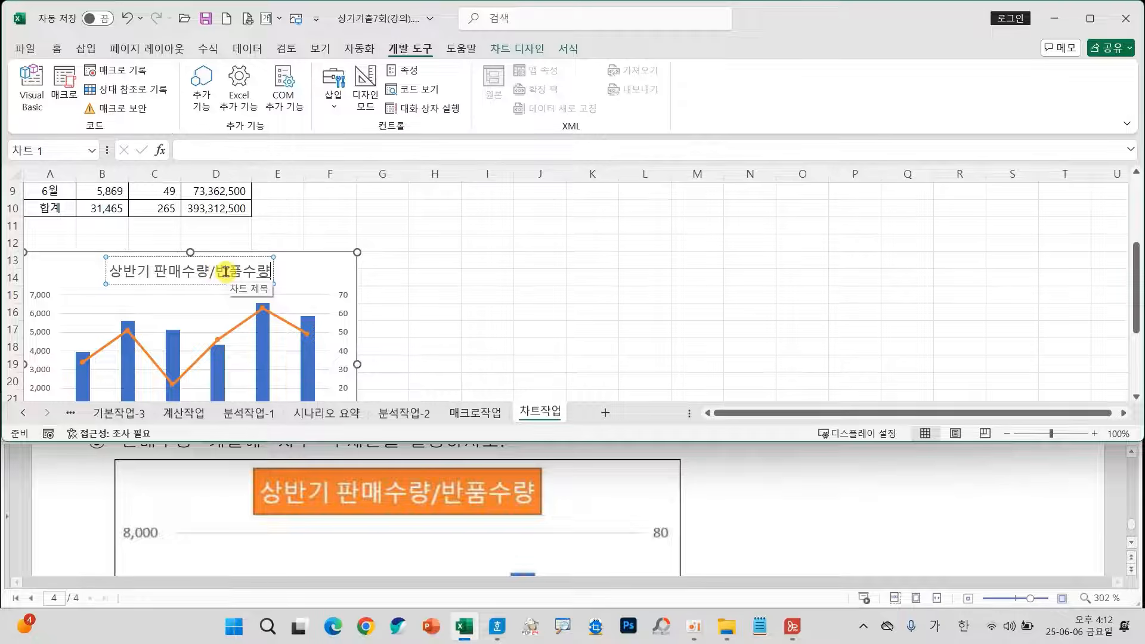
pyautogui.scroll(-6, 441, 346)
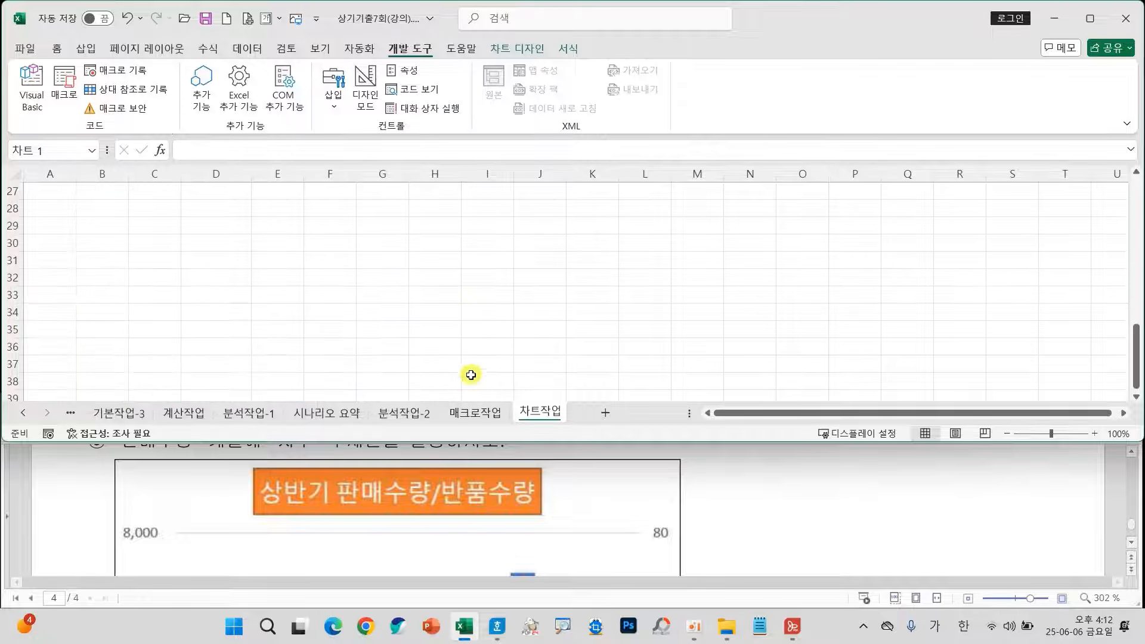
pyautogui.scroll(5, 468, 368)
pyautogui.scroll(4, 335, 370)
pyautogui.scroll(-4, 295, 294)
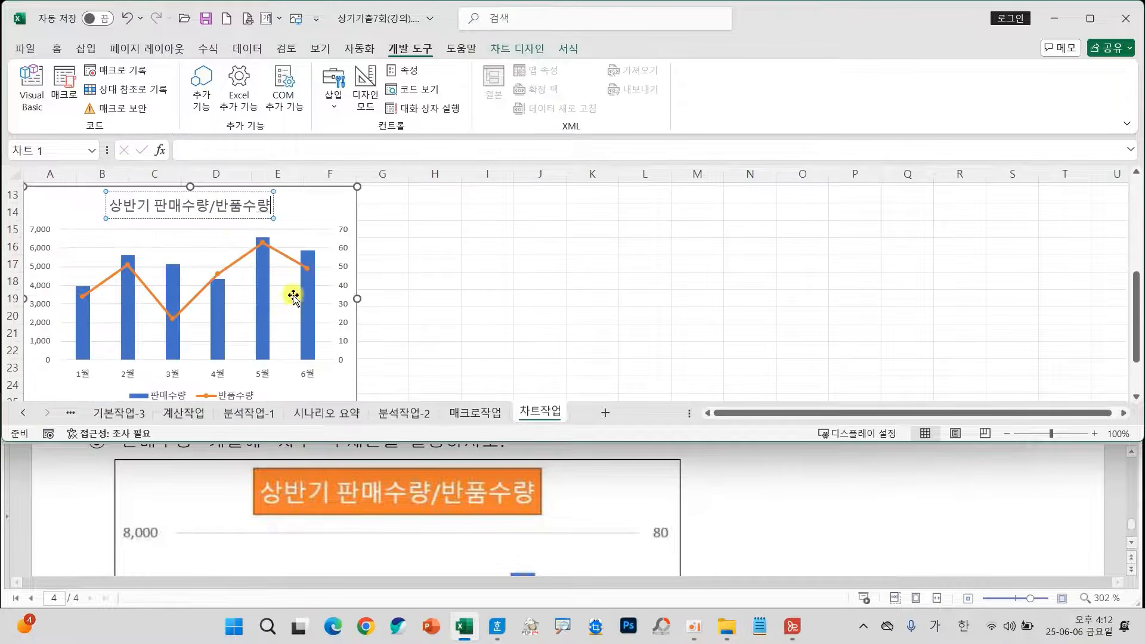
pyautogui.click(233, 219)
# Apply the shape style 색 채우기 - 주황, 강조 2 to the chart title.
pyautogui.scroll(5, 595, 516)
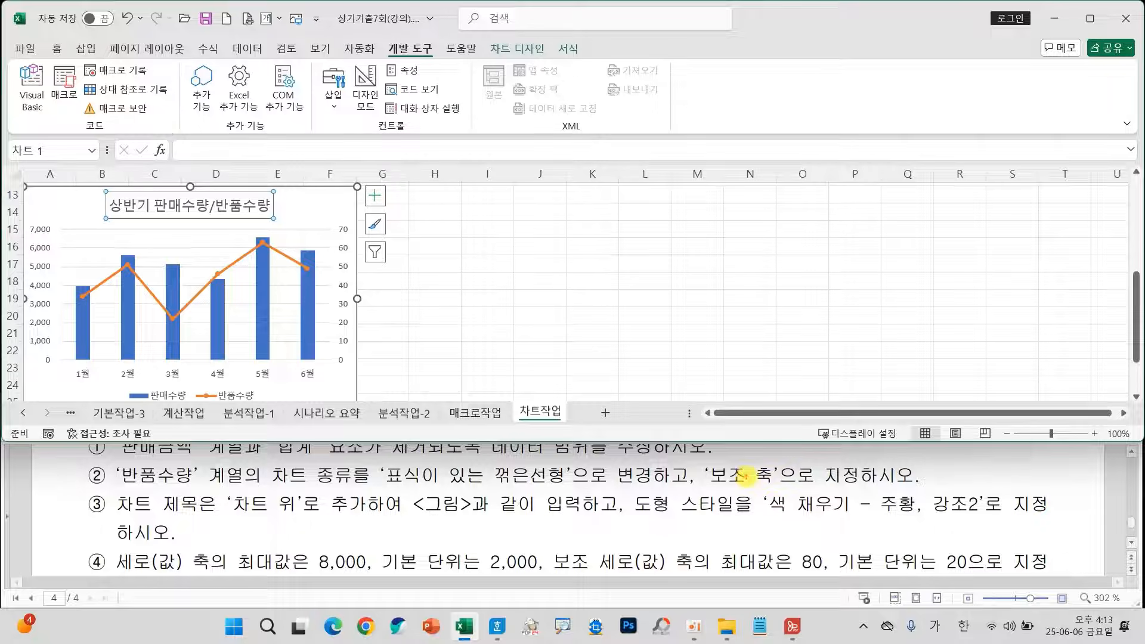
pyautogui.moveTo(745, 476)
pyautogui.mouseDown()
pyautogui.moveTo(938, 526)
pyautogui.moveTo(1007, 526)
pyautogui.mouseUp()
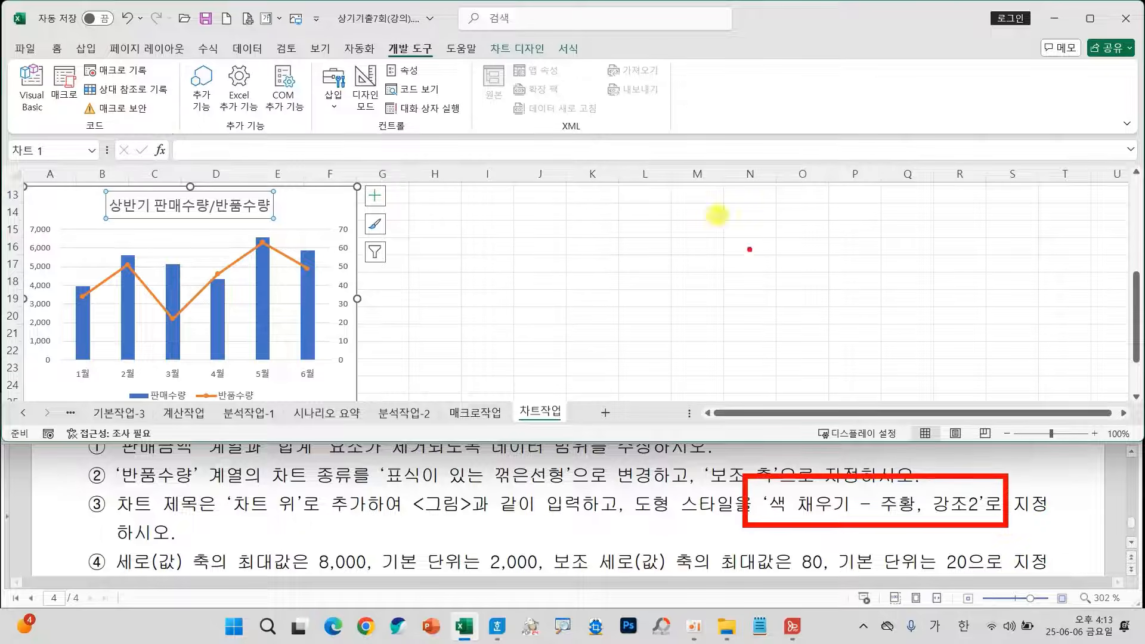
pyautogui.moveTo(578, 74)
pyautogui.mouseDown()
pyautogui.moveTo(559, 33)
pyautogui.moveTo(568, 74)
pyautogui.mouseUp()
pyautogui.press('Escape')
pyautogui.click(564, 51)
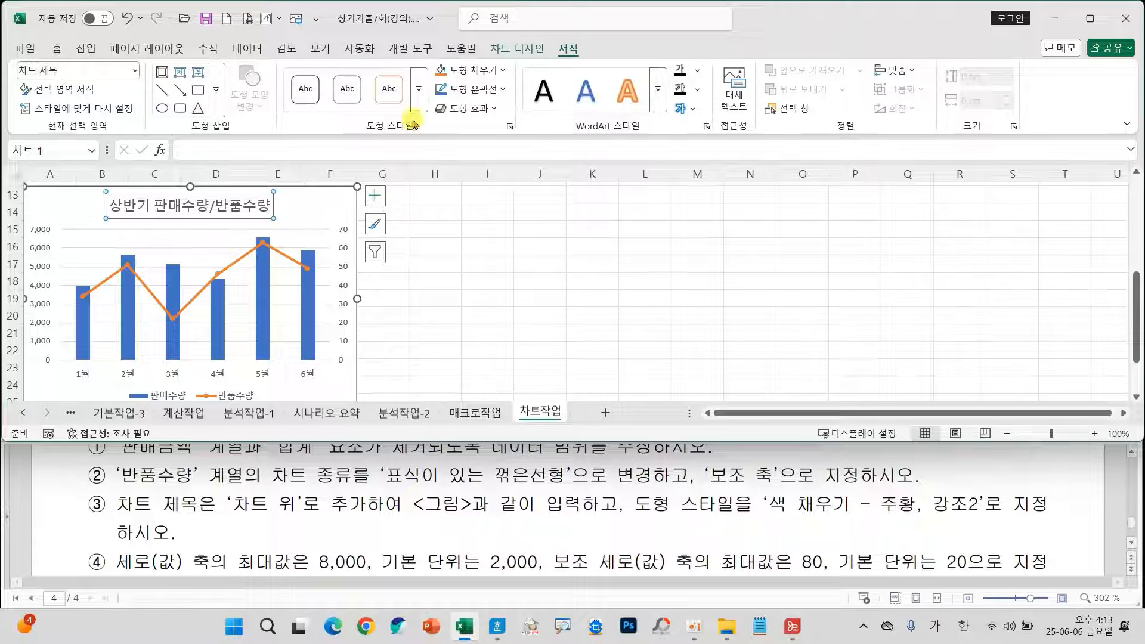
pyautogui.click(418, 90)
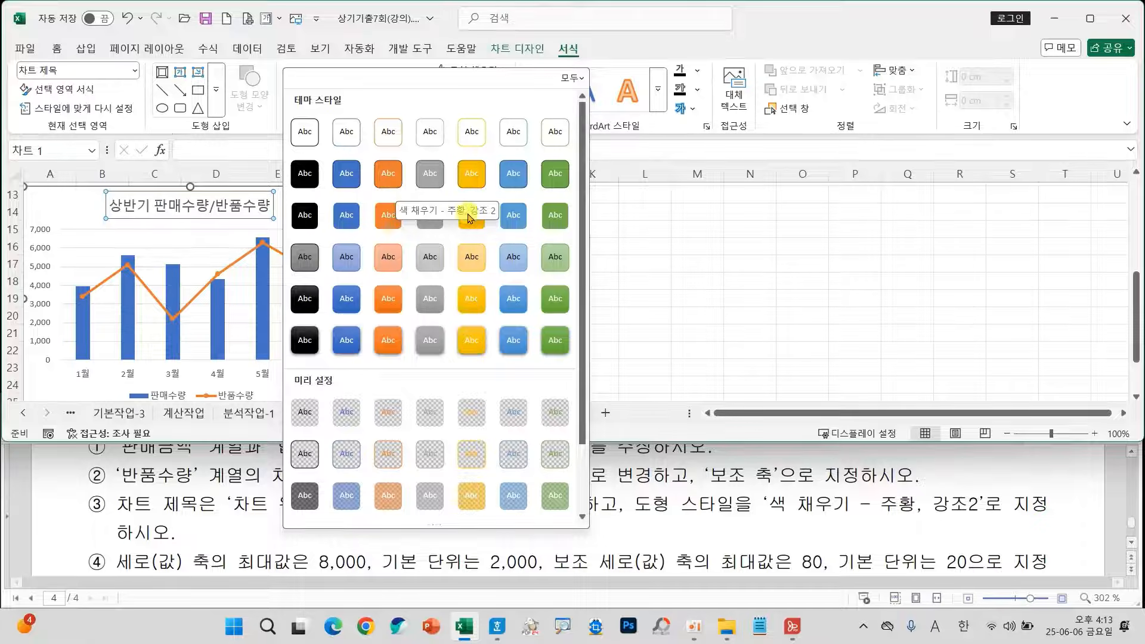
pyautogui.click(380, 170)
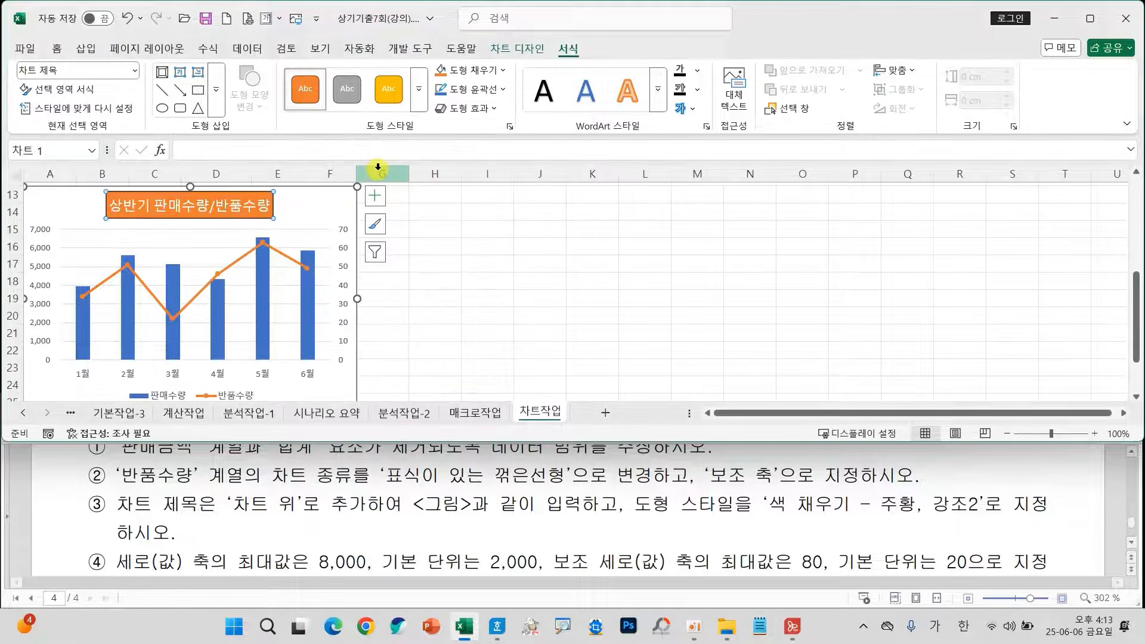
# Read instruction ④ in the exam document for the maximum and major unit required on both vertical axes of the chart.
pyautogui.scroll(-1, 371, 510)
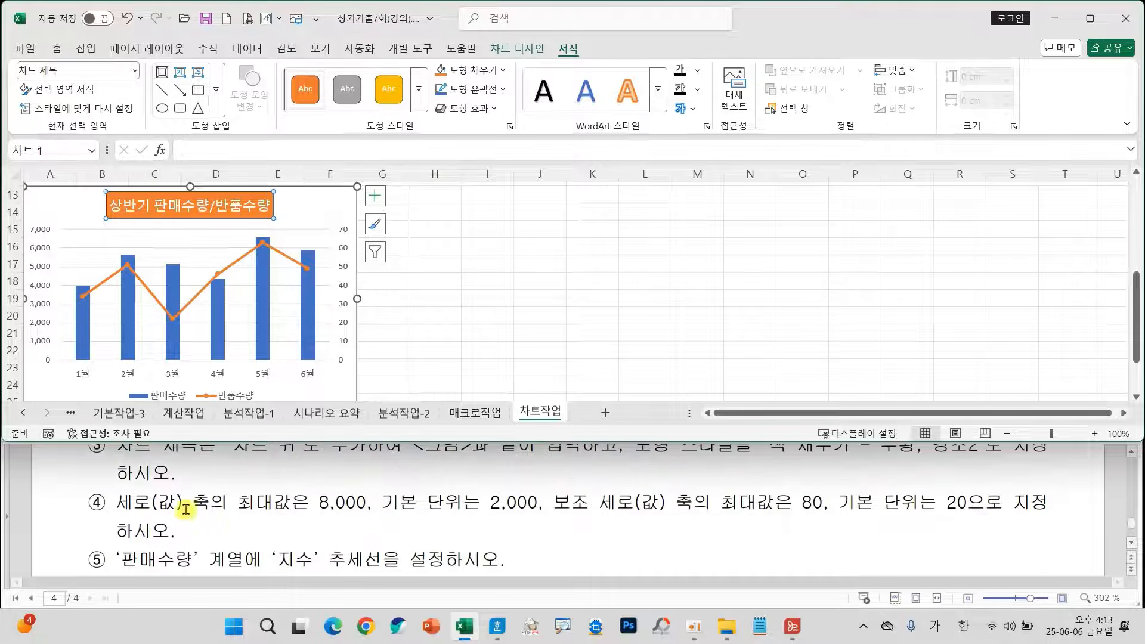
pyautogui.hotkey('ctrl', '2')
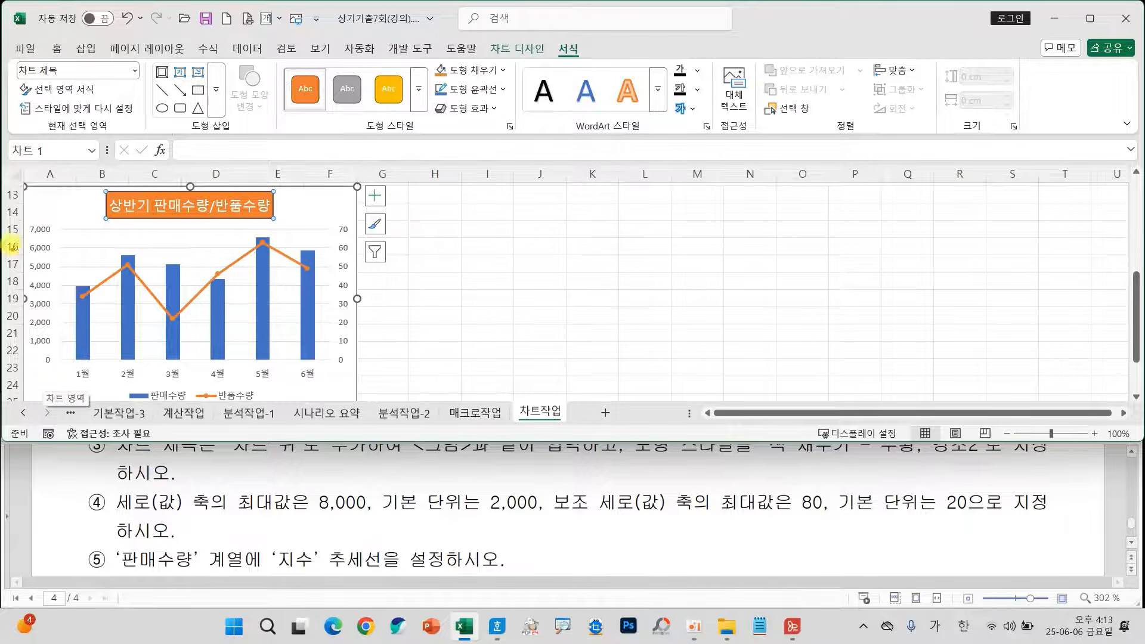
pyautogui.moveTo(20, 211); pyautogui.dragTo(62, 373)
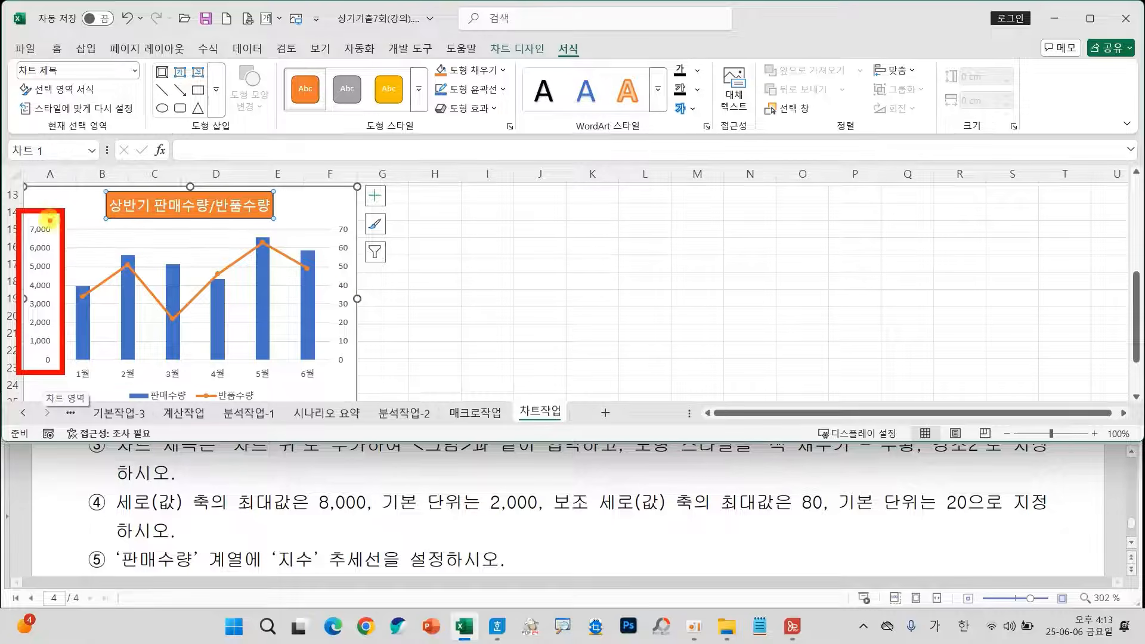
pyautogui.moveTo(327, 216); pyautogui.dragTo(368, 373)
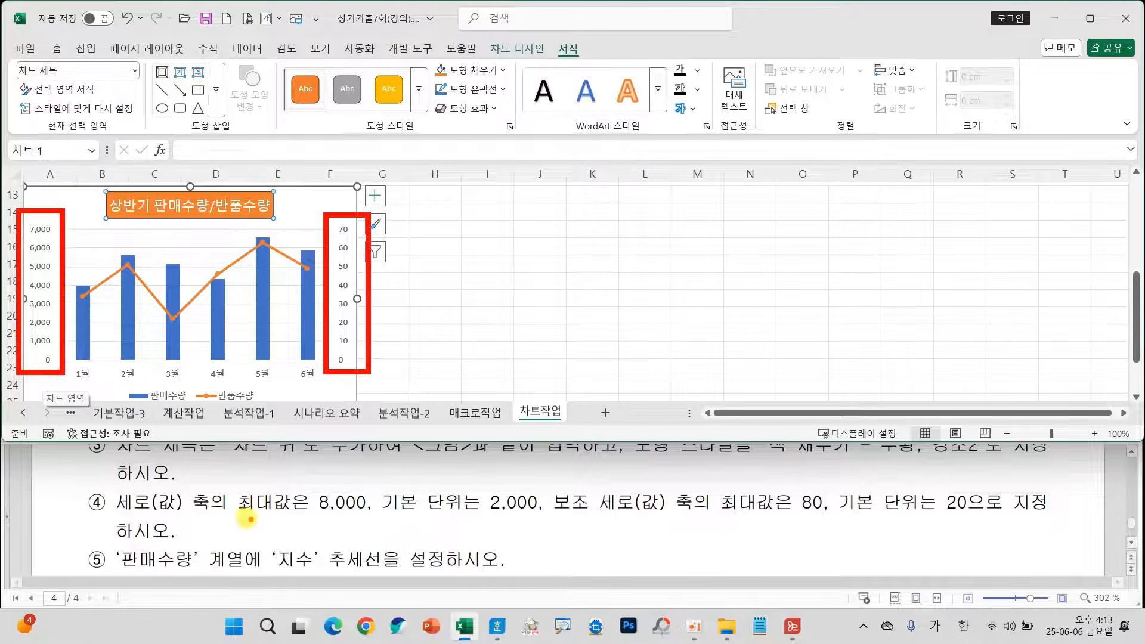
pyautogui.moveTo(242, 512); pyautogui.dragTo(353, 513)
pyautogui.moveTo(377, 510); pyautogui.dragTo(513, 514)
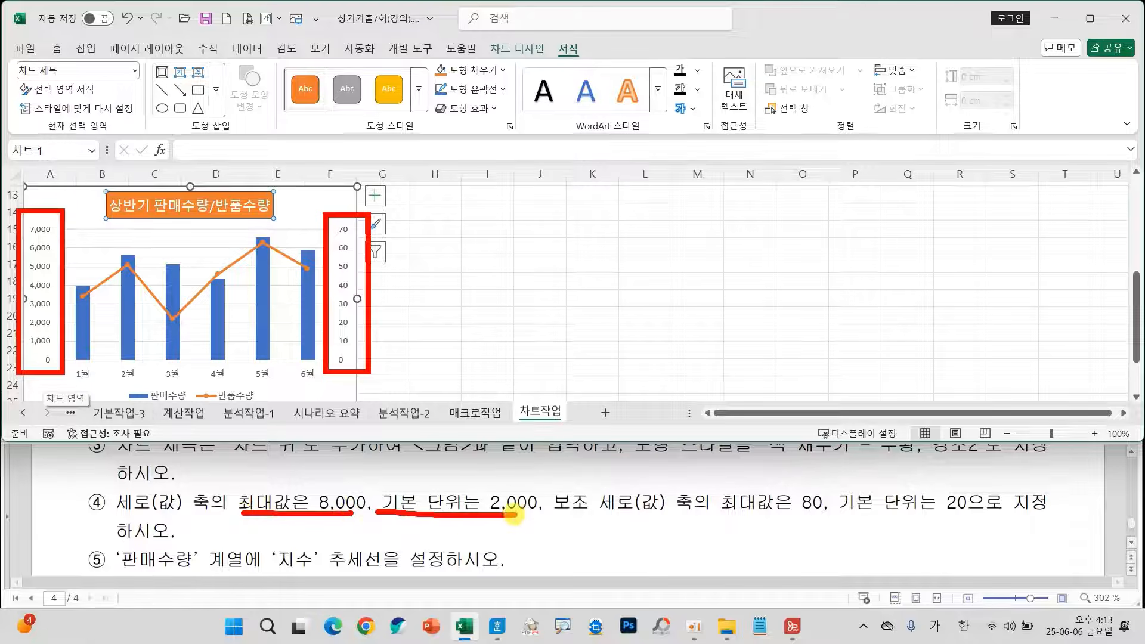
pyautogui.press('Escape')
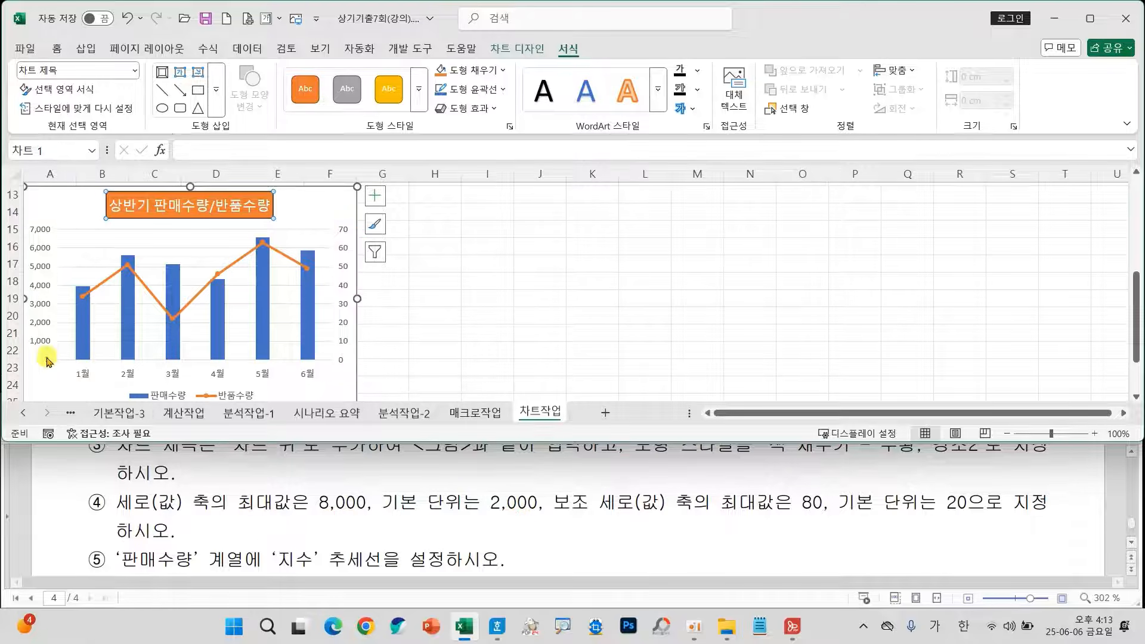
# Set the primary vertical (값) axis of the chart to a maximum of 8000 and a major unit of 2000.
pyautogui.click(41, 344)
pyautogui.rightClick(43, 346)
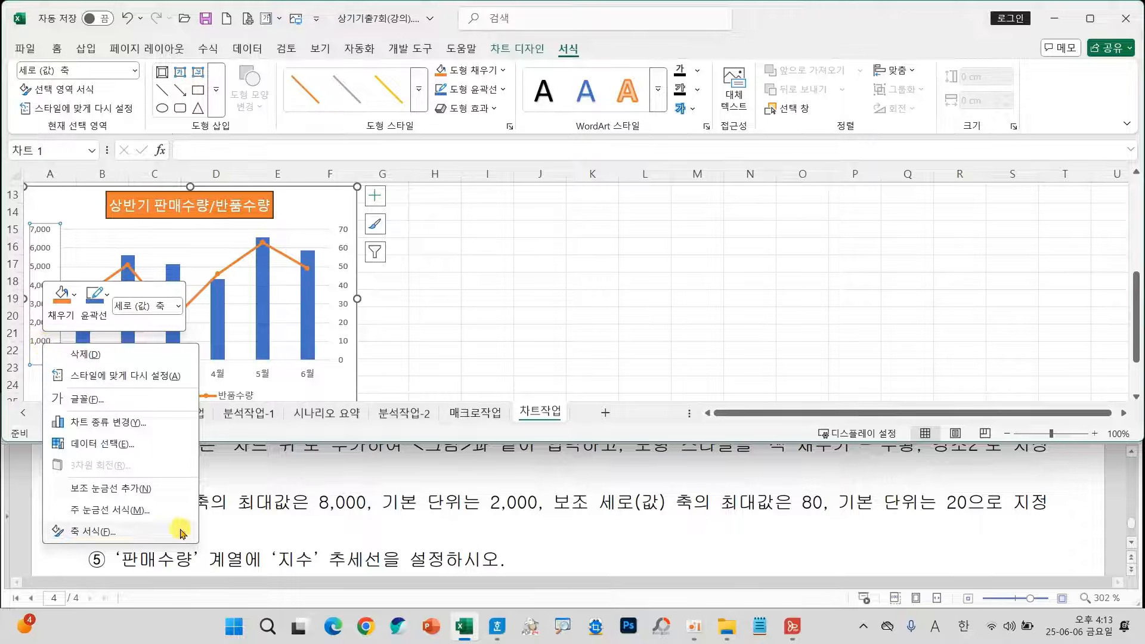
pyautogui.click(60, 531)
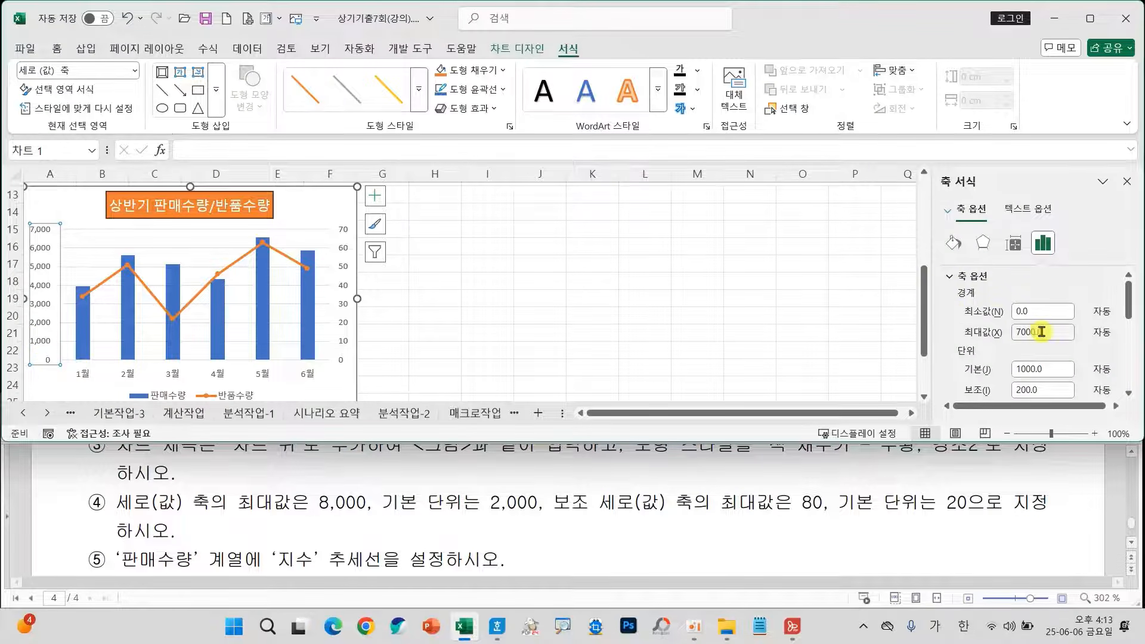
pyautogui.moveTo(1059, 337); pyautogui.dragTo(990, 338)
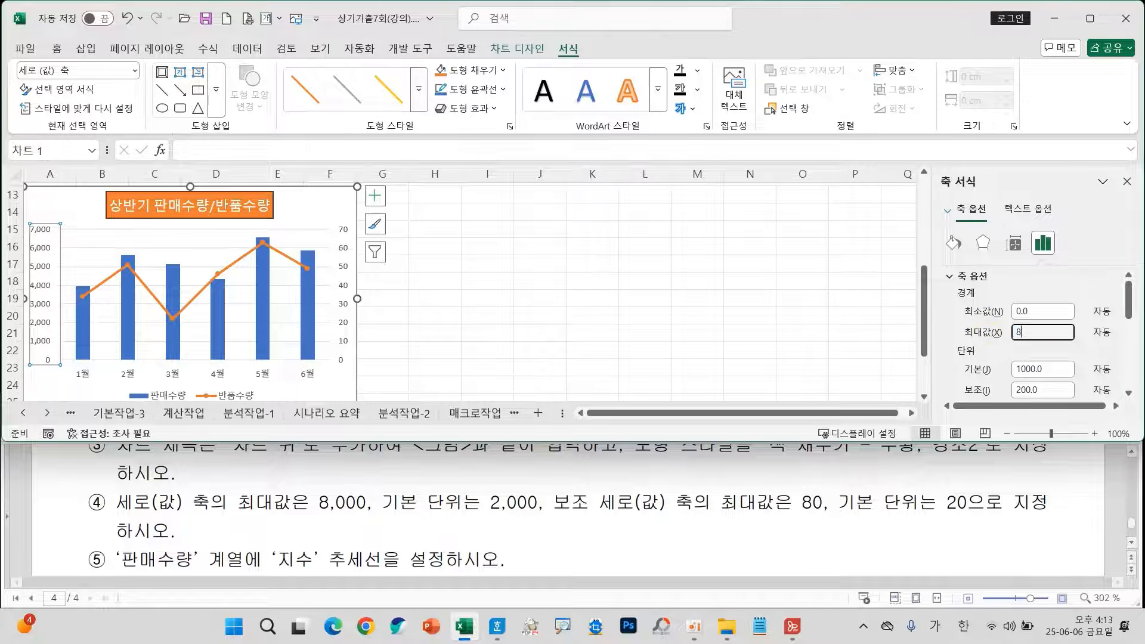
pyautogui.write('8000')
pyautogui.press('Return')
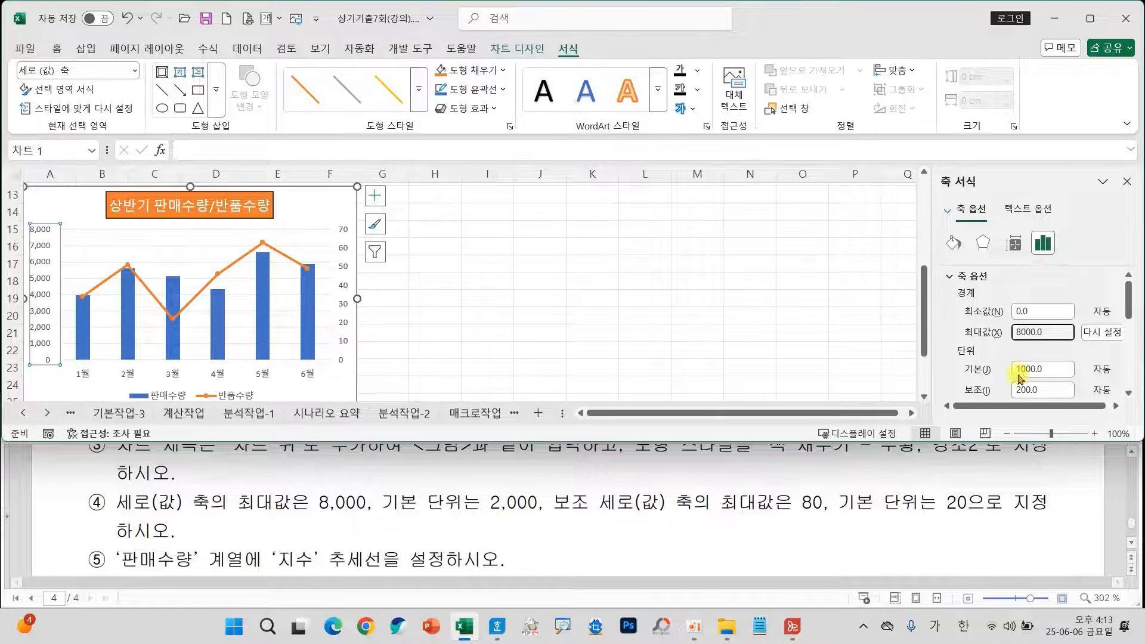
pyautogui.moveTo(1051, 370); pyautogui.dragTo(955, 369)
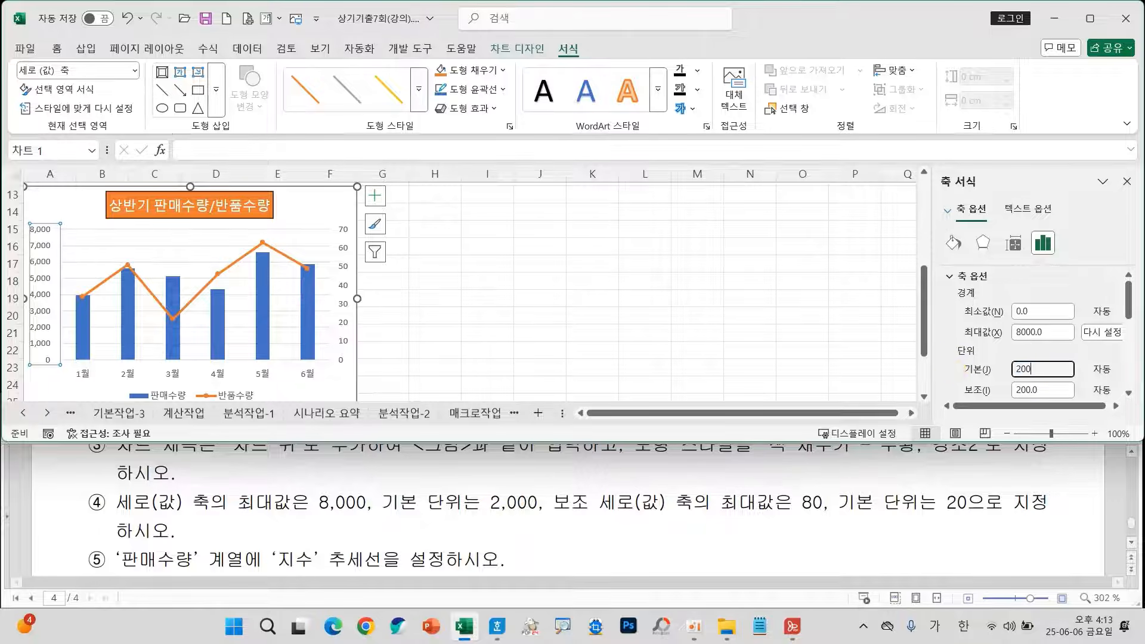
pyautogui.press('Return')
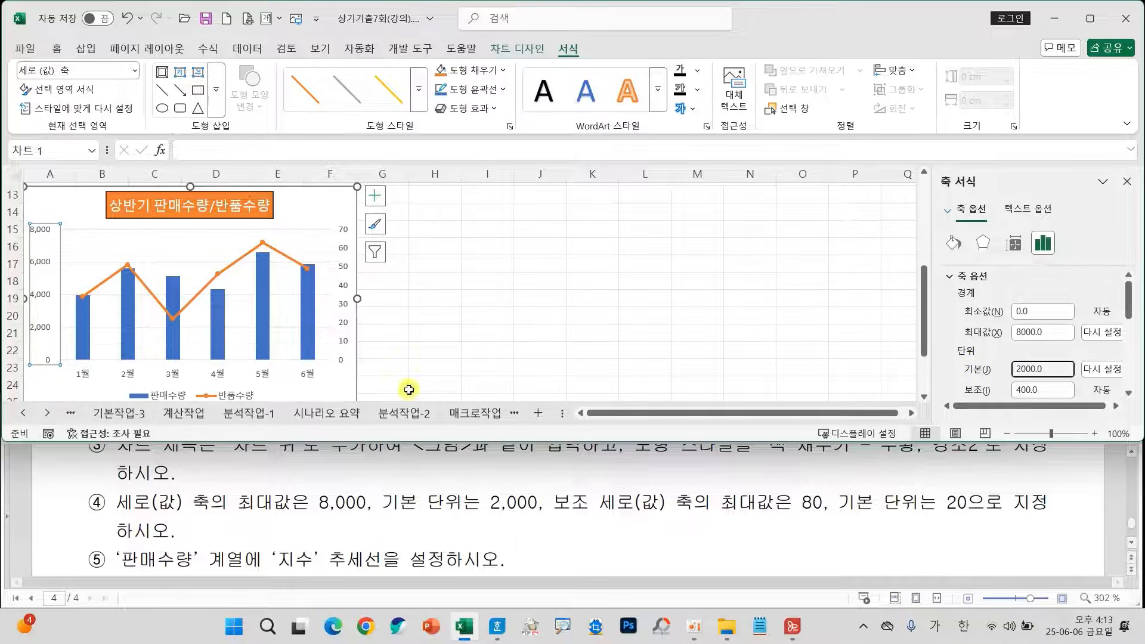
# Set the secondary vertical axis (보조 세로 축) to a maximum of 80 and a major unit of 20, and close the axis formatting.
pyautogui.click(340, 344)
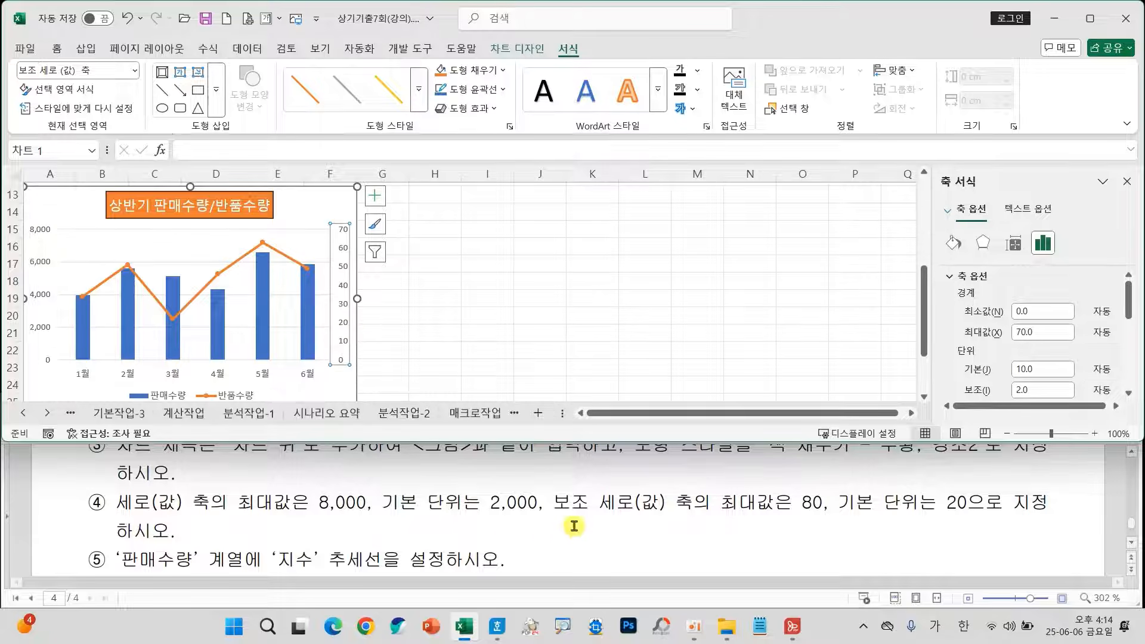
pyautogui.moveTo(696, 482)
pyautogui.mouseDown()
pyautogui.moveTo(879, 524)
pyautogui.moveTo(985, 521)
pyautogui.mouseUp()
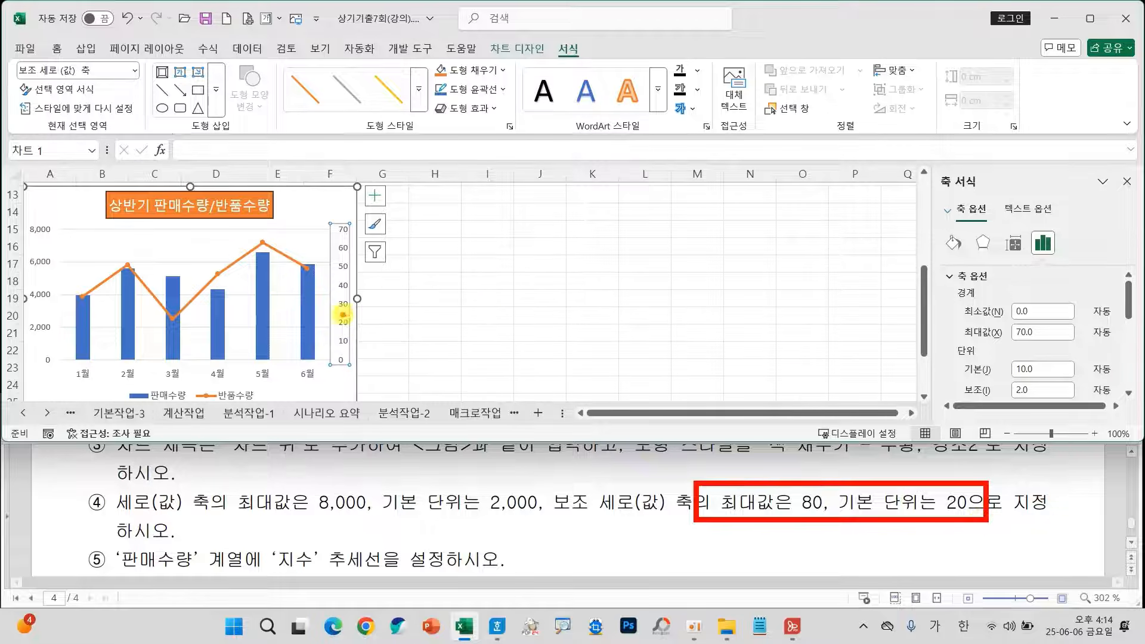
pyautogui.moveTo(343, 314)
pyautogui.mouseDown()
pyautogui.moveTo(919, 305)
pyautogui.moveTo(902, 333)
pyautogui.mouseUp()
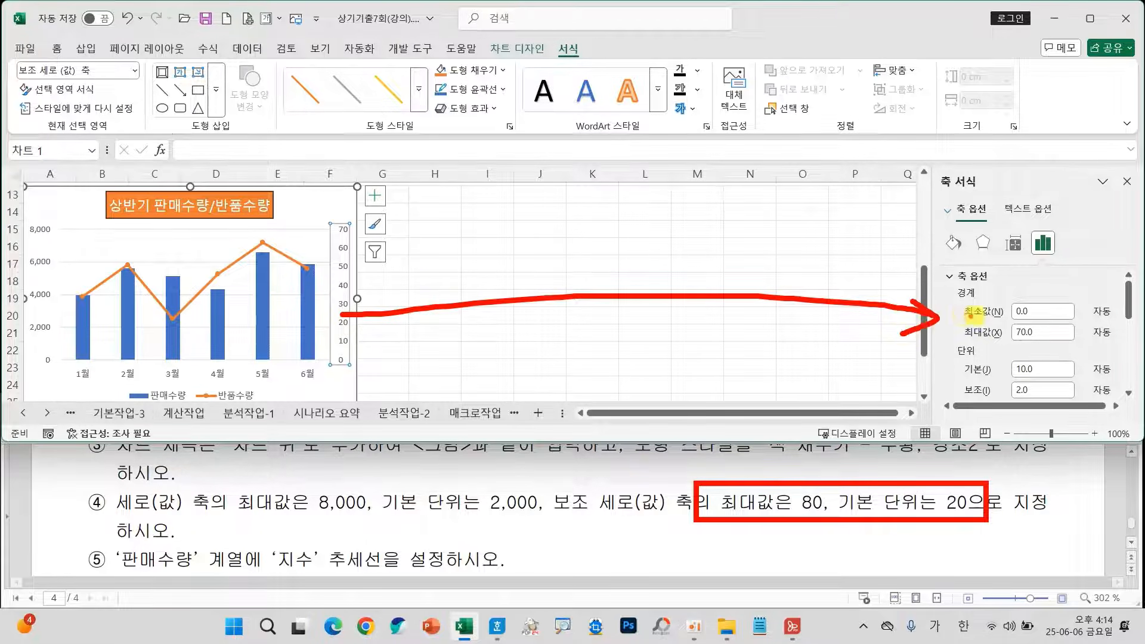
pyautogui.doubleClick(1054, 332)
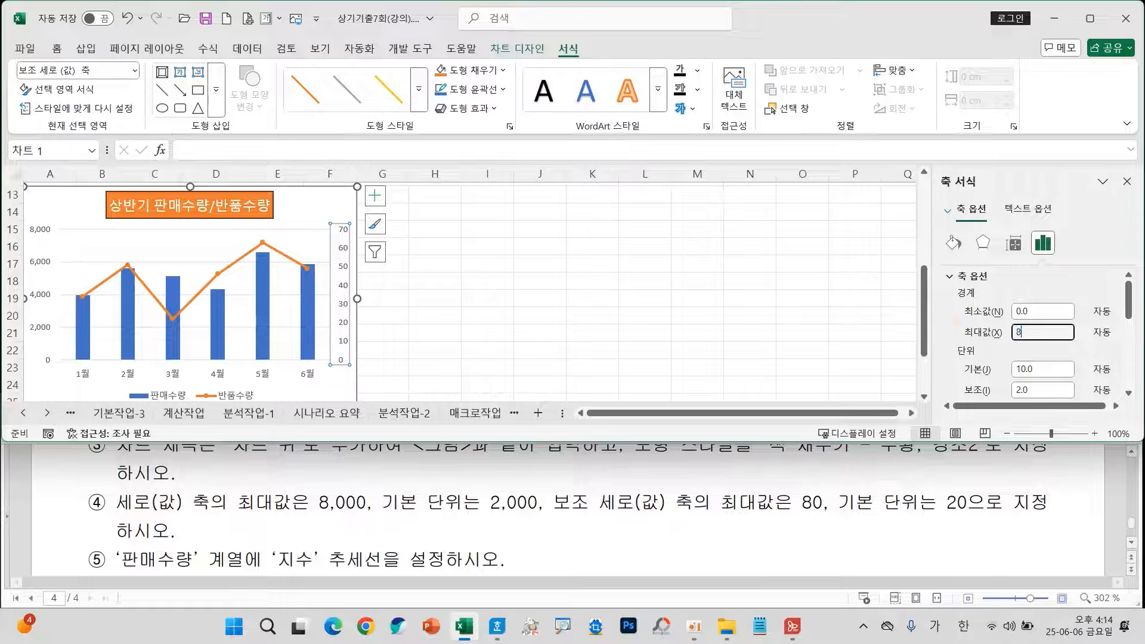
pyautogui.write('80')
pyautogui.press('Return')
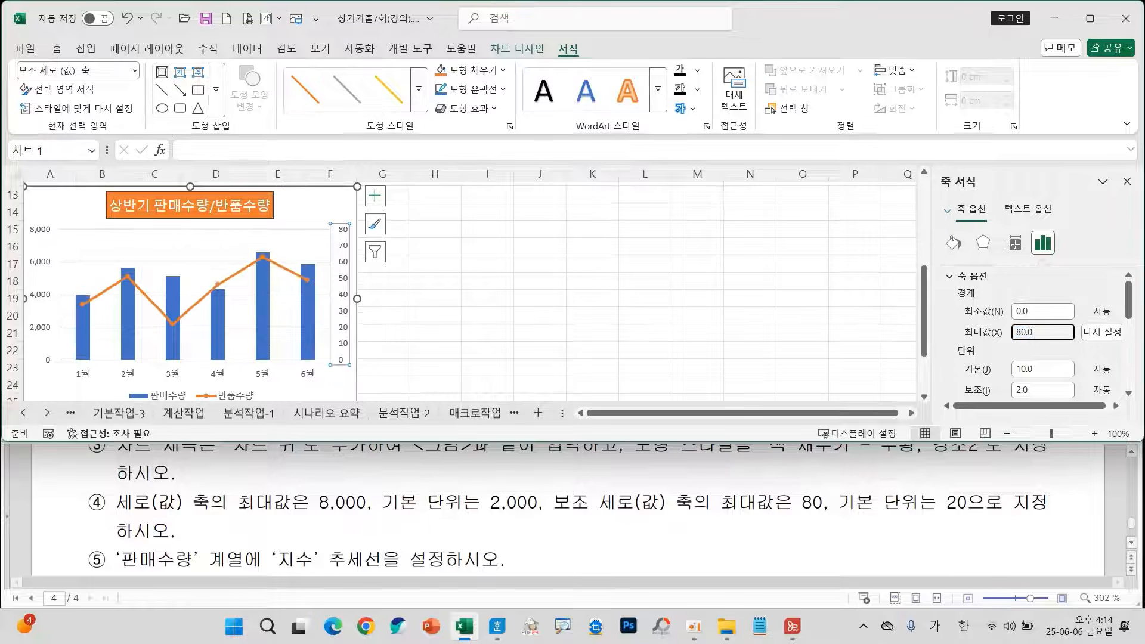
pyautogui.doubleClick(1041, 368)
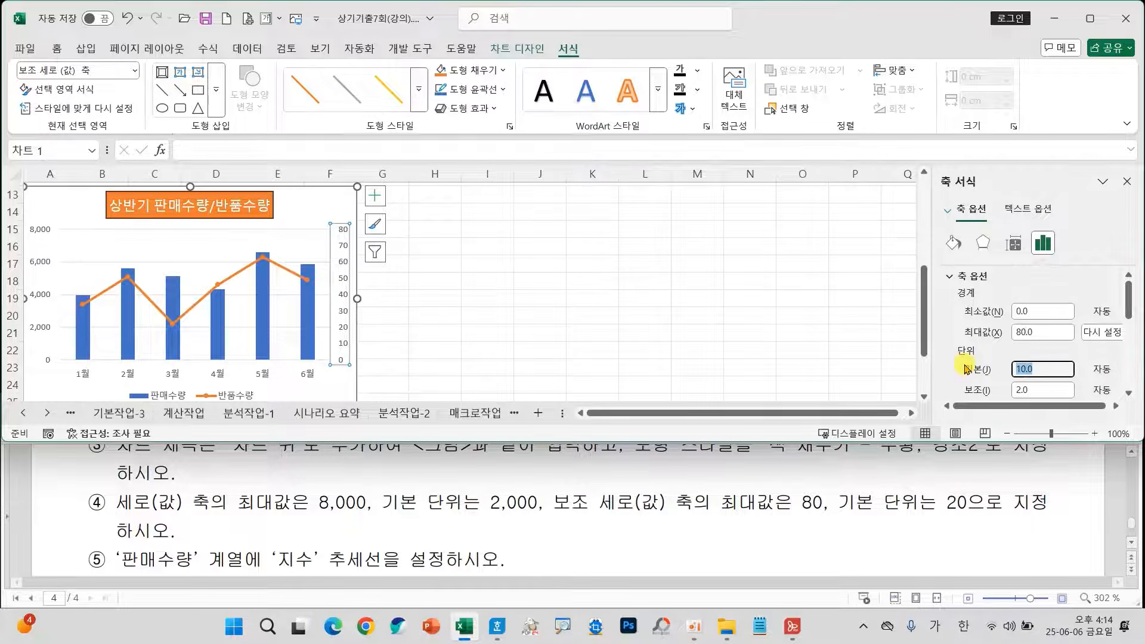
pyautogui.write('20')
pyautogui.press('Return')
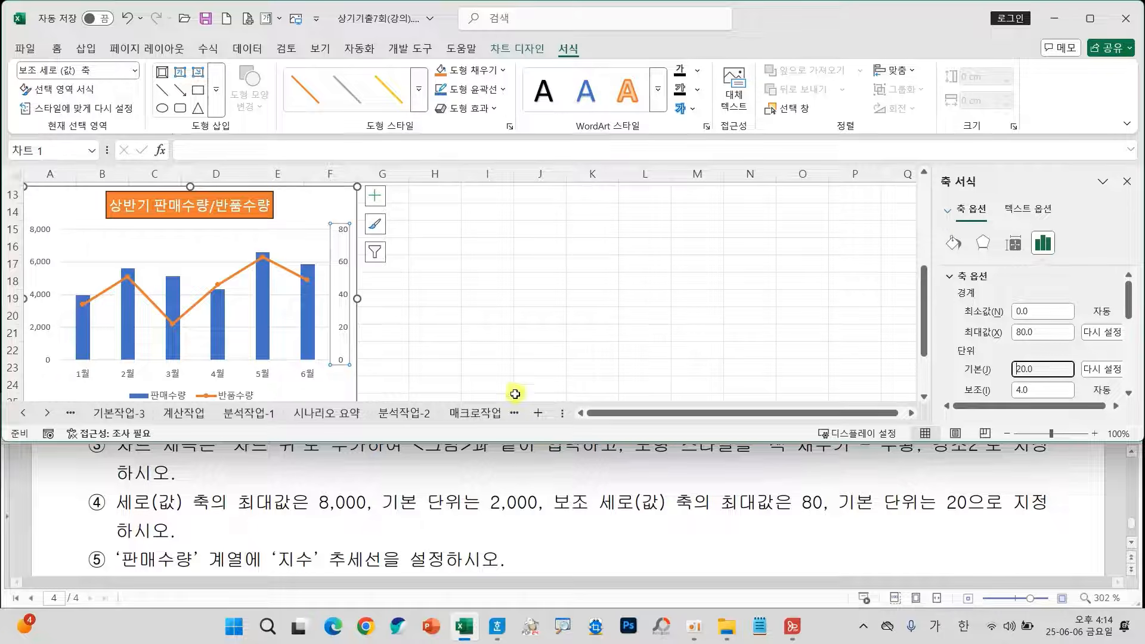
pyautogui.click(1127, 182)
# Add an exponential (지수) trendline to the 판매수량 series as instruction ⑤ requires, and deselect the chart.
pyautogui.scroll(-6, 662, 507)
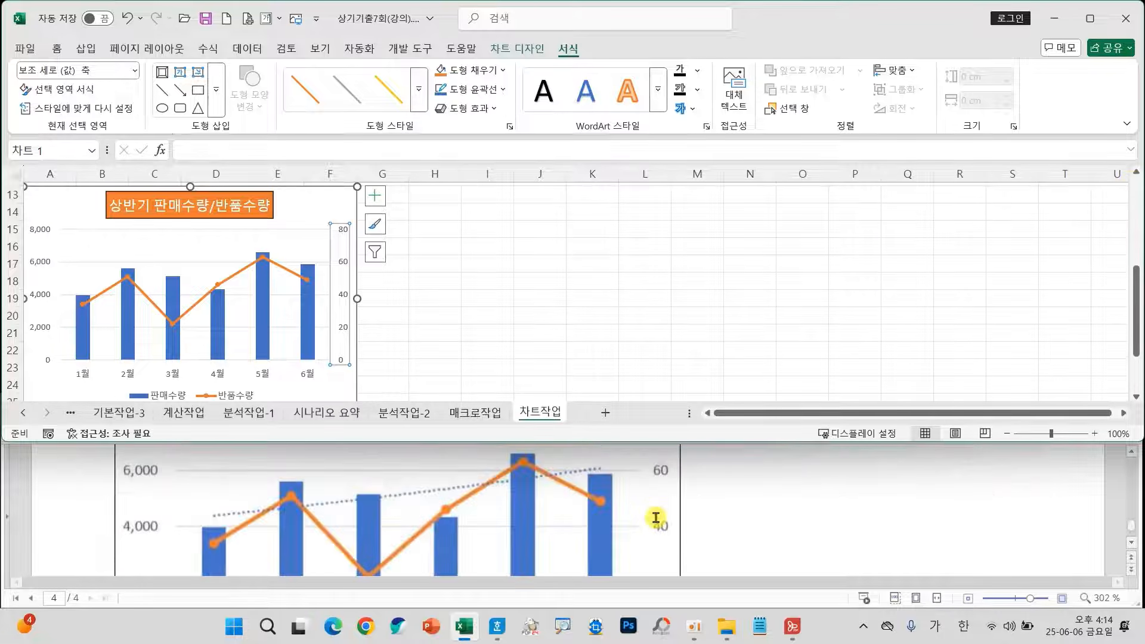
pyautogui.scroll(-3, 656, 518)
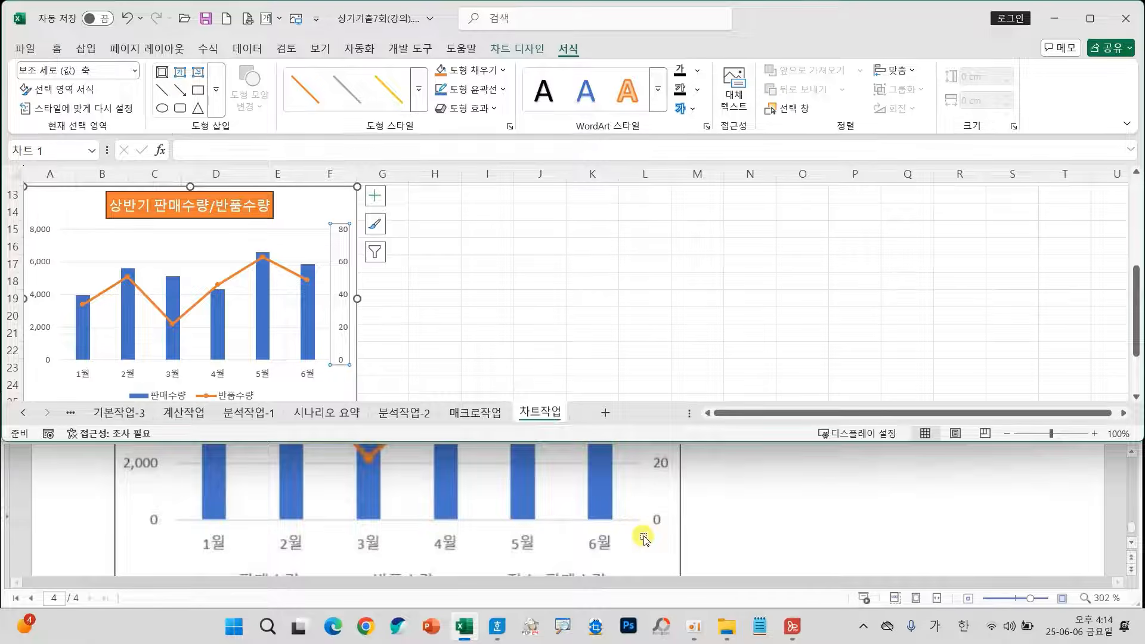
pyautogui.scroll(8, 643, 539)
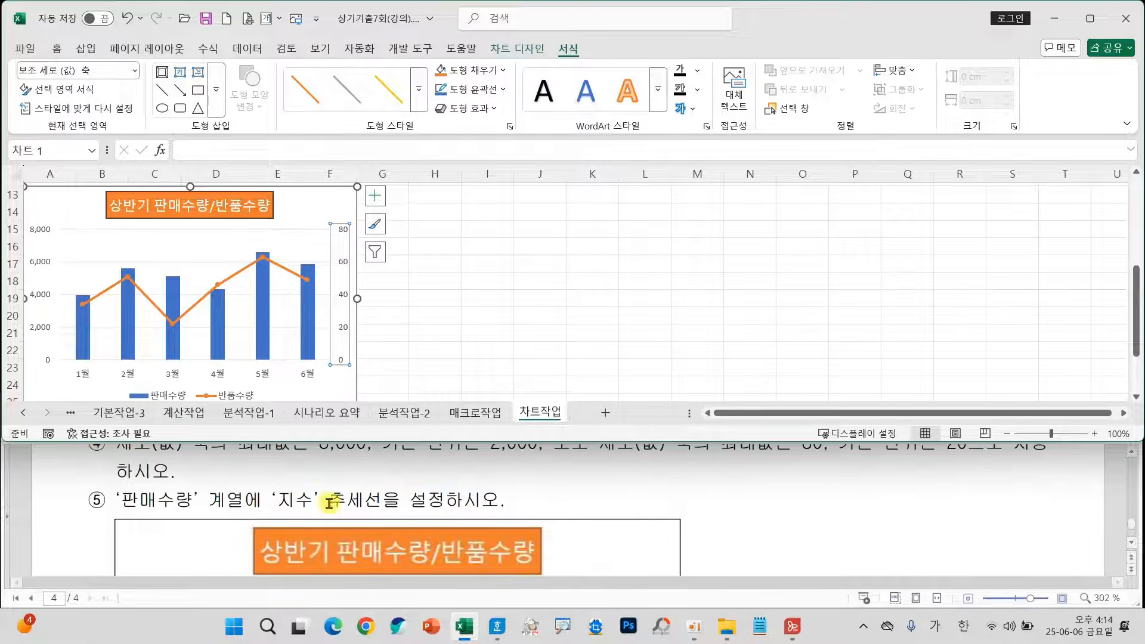
pyautogui.click(172, 356)
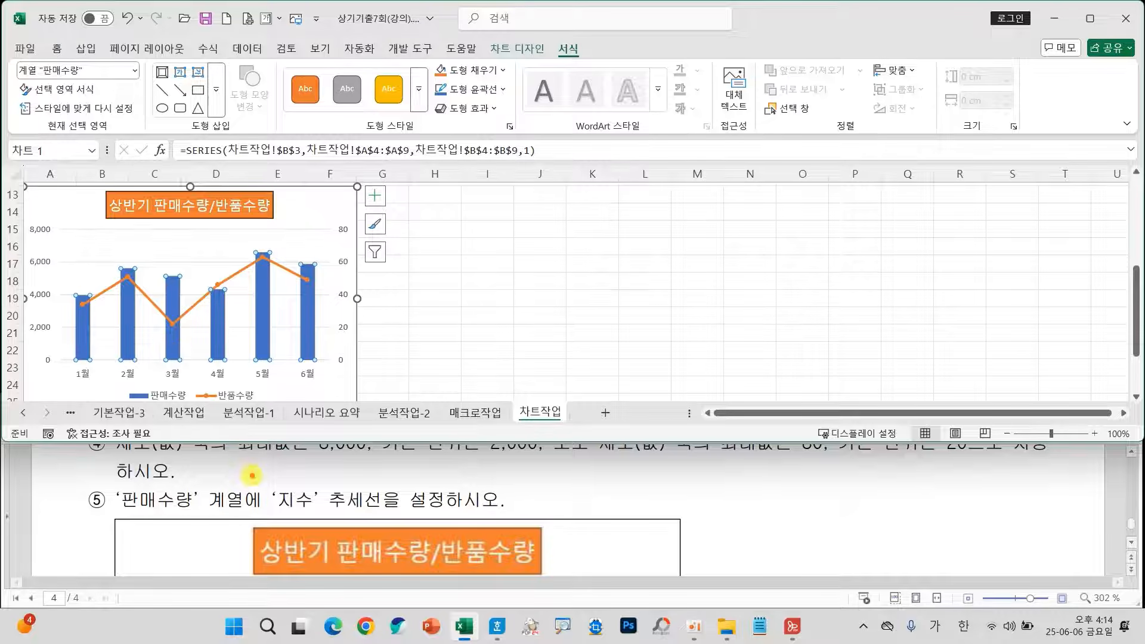
pyautogui.moveTo(252, 475)
pyautogui.mouseDown()
pyautogui.moveTo(339, 510)
pyautogui.moveTo(448, 519)
pyautogui.mouseUp()
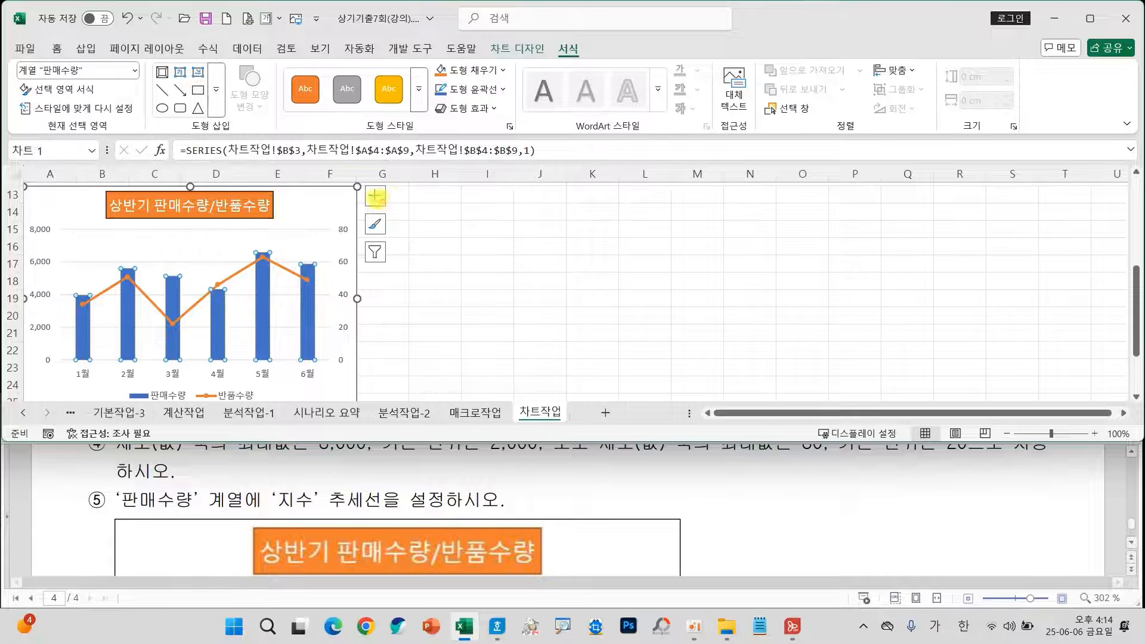
pyautogui.click(375, 199)
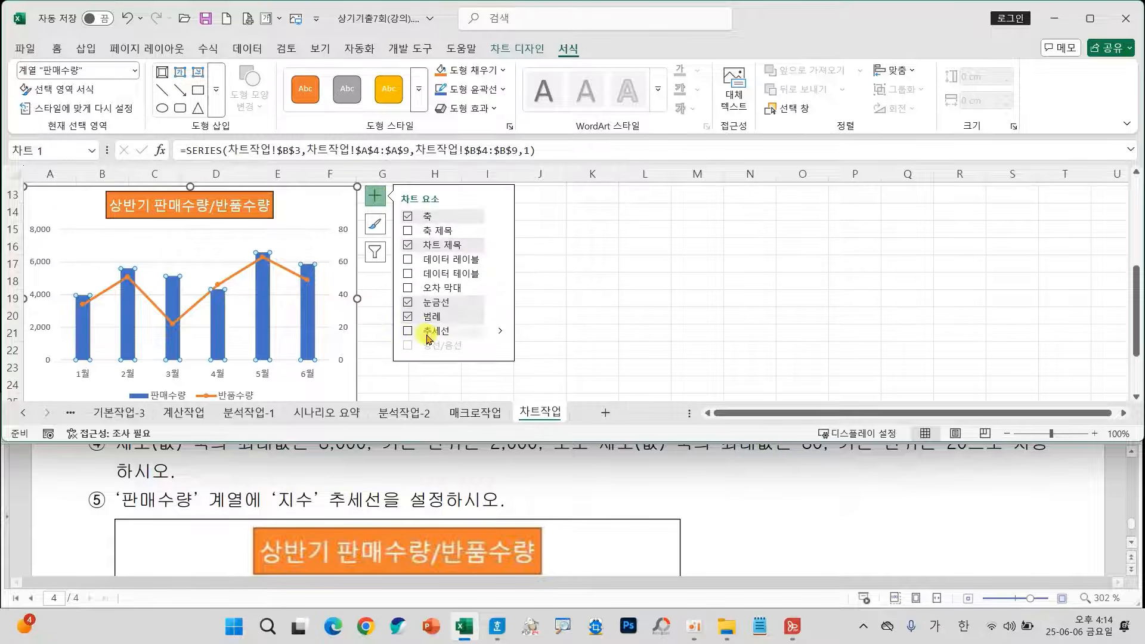
pyautogui.click(500, 331)
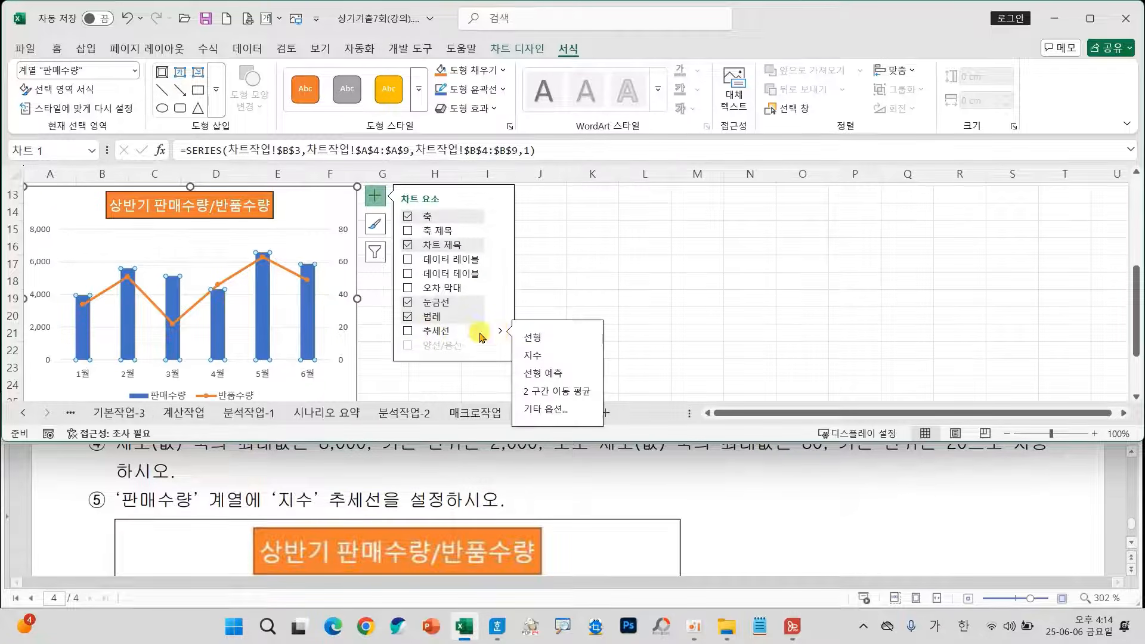
pyautogui.click(529, 356)
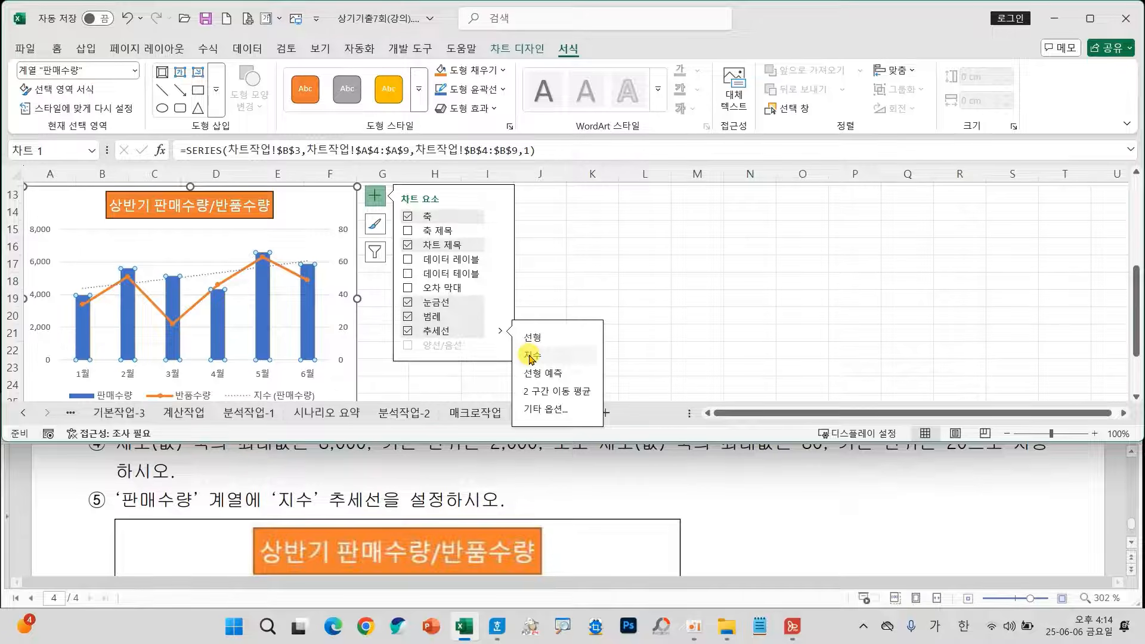
pyautogui.click(575, 266)
# Compare the chart's axes, trendline and legend with the sample figure in the exam document.
pyautogui.scroll(-5, 615, 512)
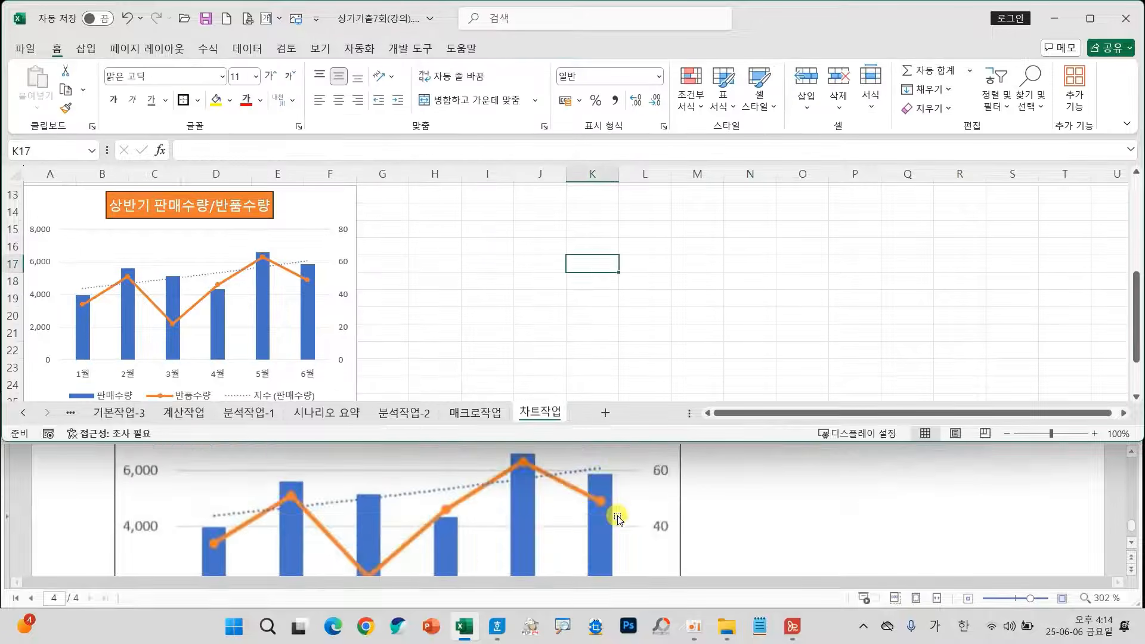
pyautogui.scroll(-2, 600, 516)
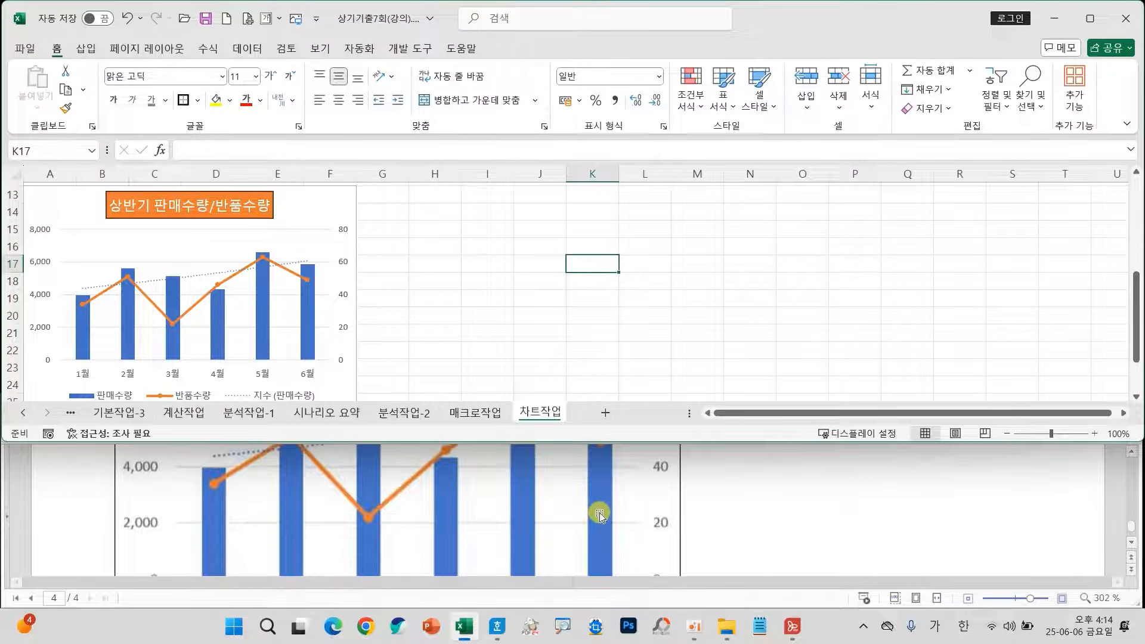
pyautogui.scroll(-4, 600, 516)
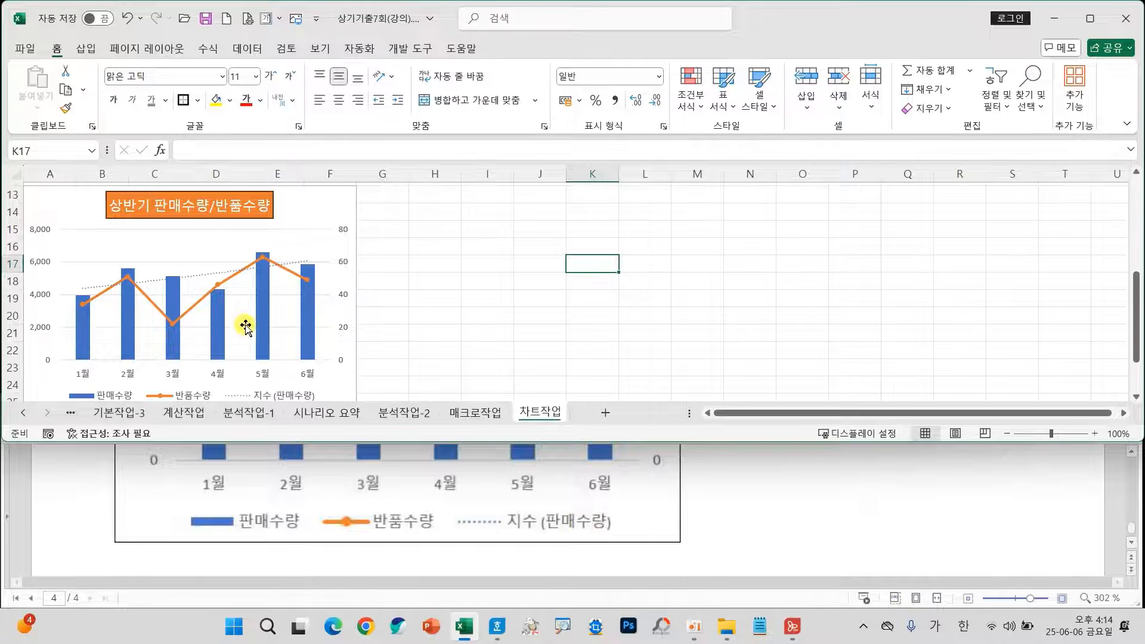
pyautogui.scroll(-1, 246, 326)
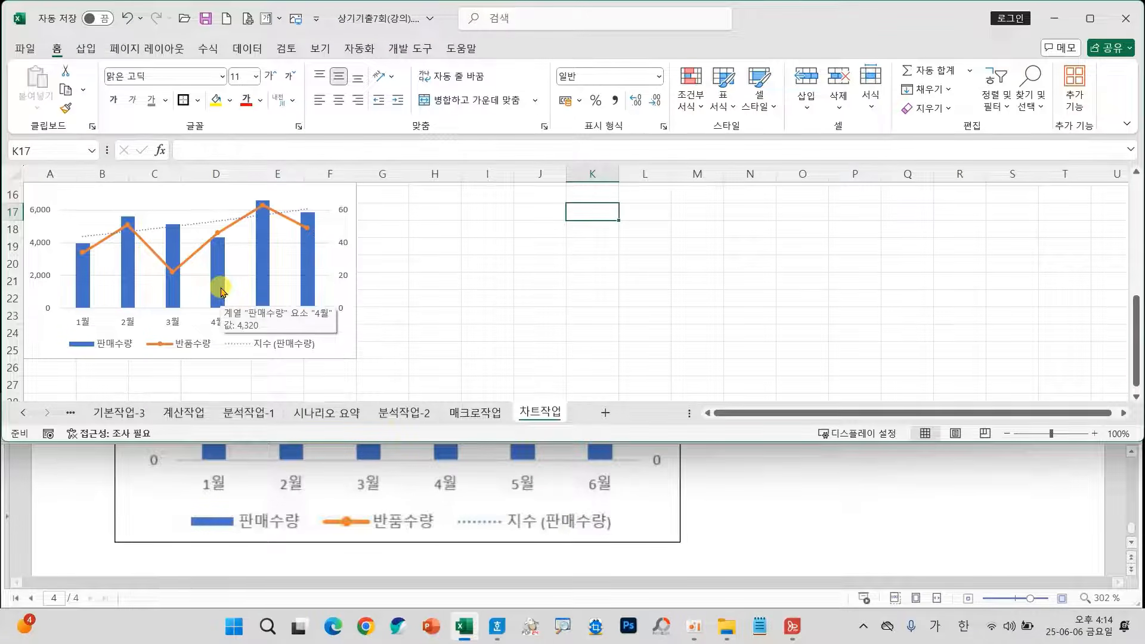
pyautogui.scroll(3, 435, 332)
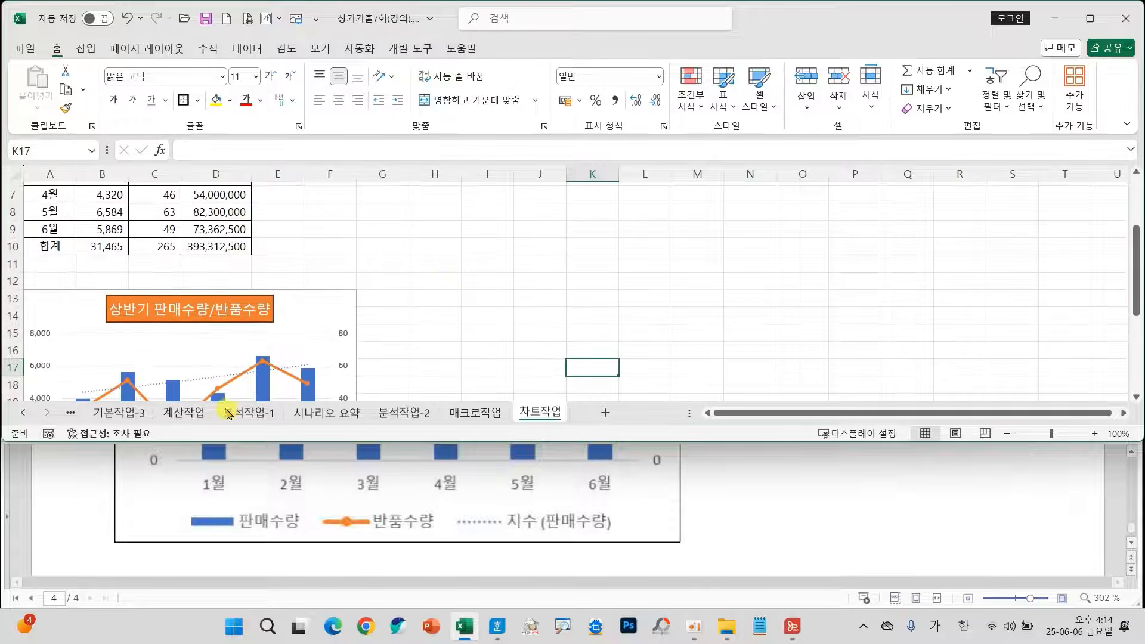
# Open the 계산작업 sheet and bring question 1 about [표1] into view in the exam document.
pyautogui.click(186, 414)
pyautogui.scroll(8, 218, 357)
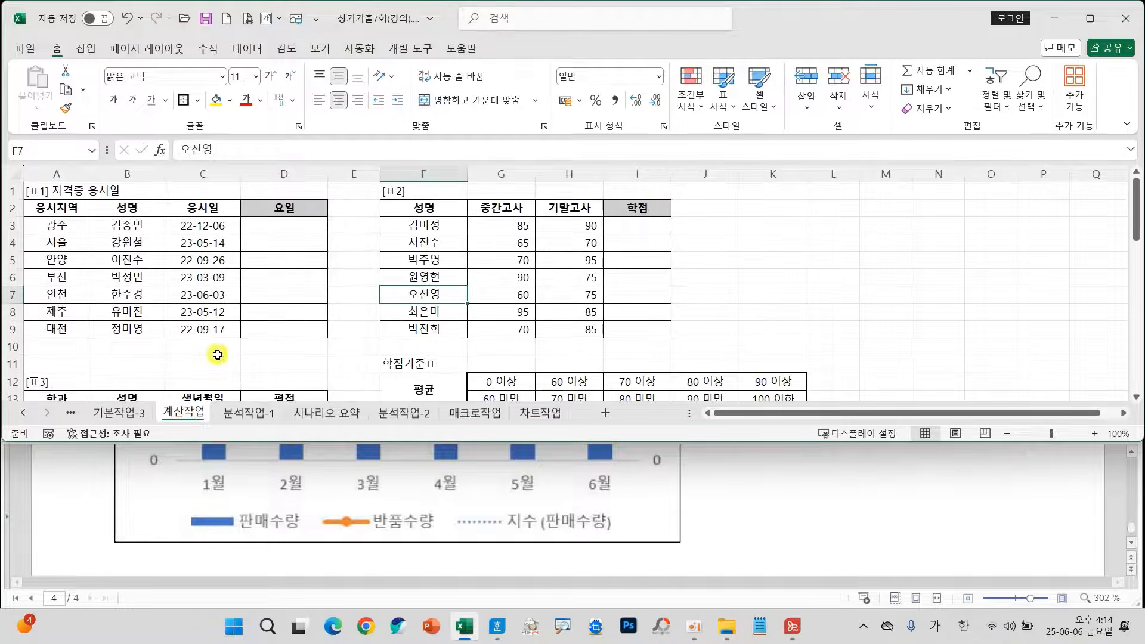
pyautogui.scroll(3, 425, 539)
pyautogui.scroll(10, 425, 540)
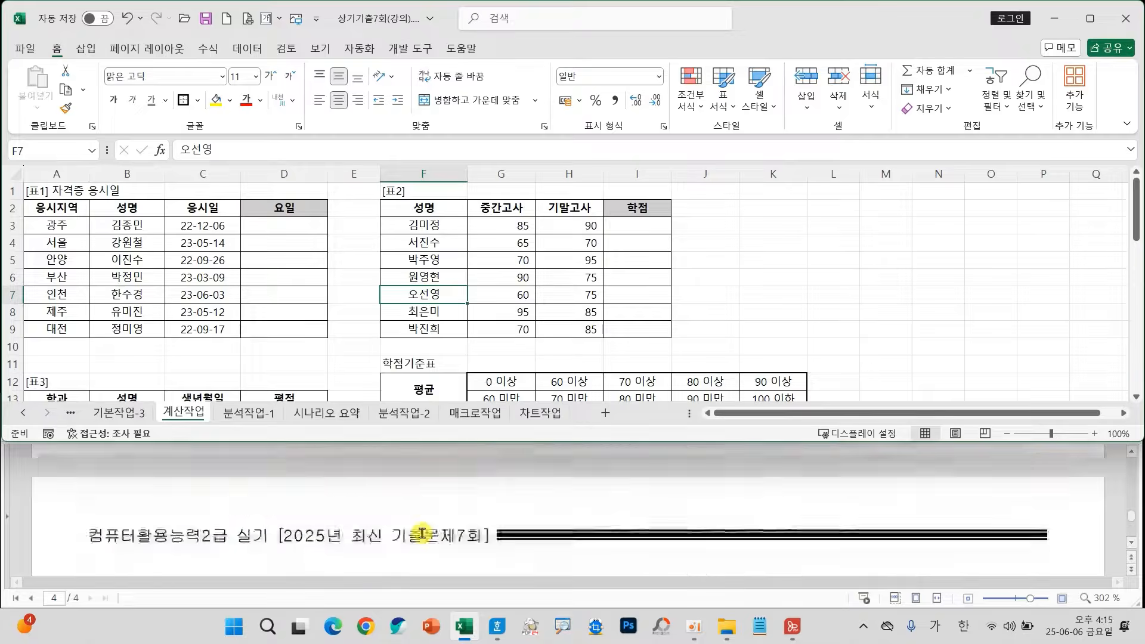
pyautogui.scroll(10, 410, 528)
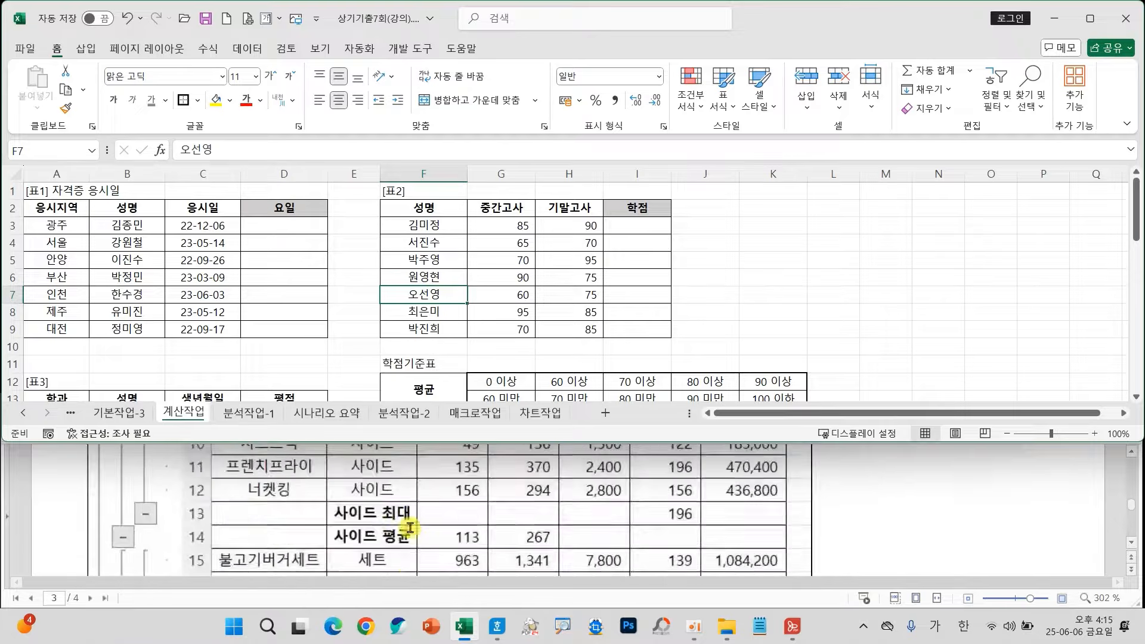
pyautogui.scroll(5, 404, 527)
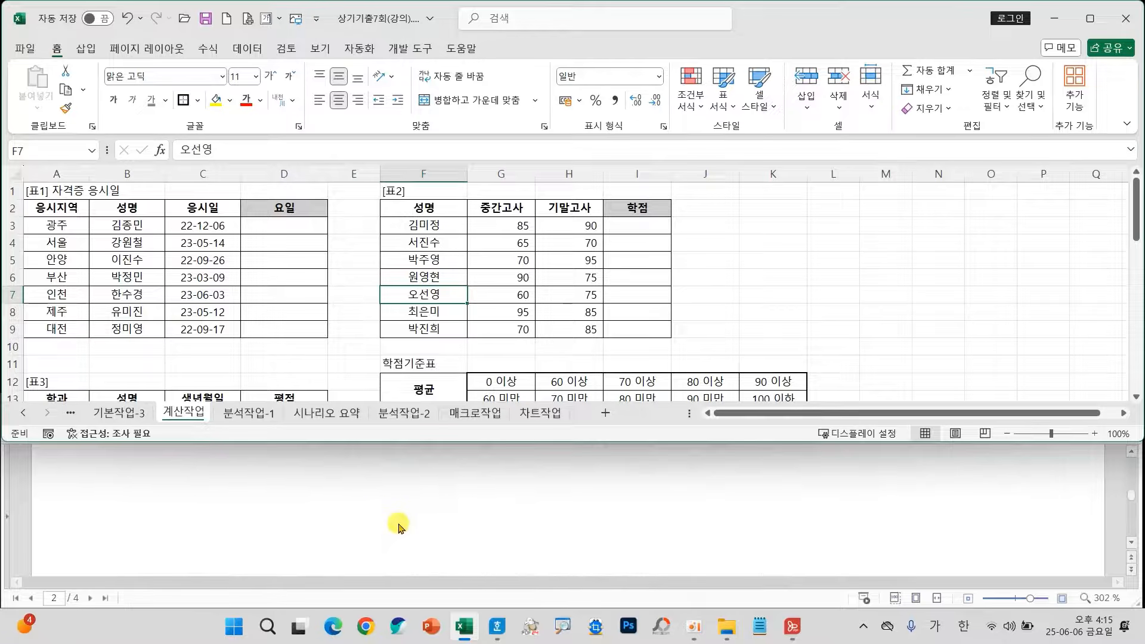
pyautogui.scroll(10, 398, 527)
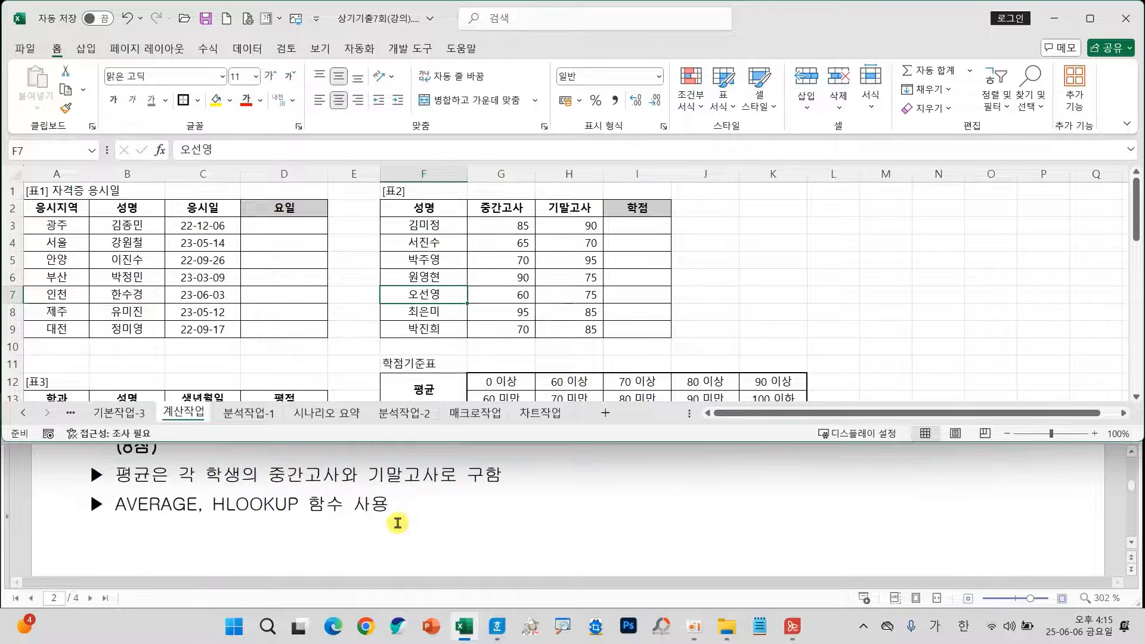
pyautogui.scroll(1, 397, 523)
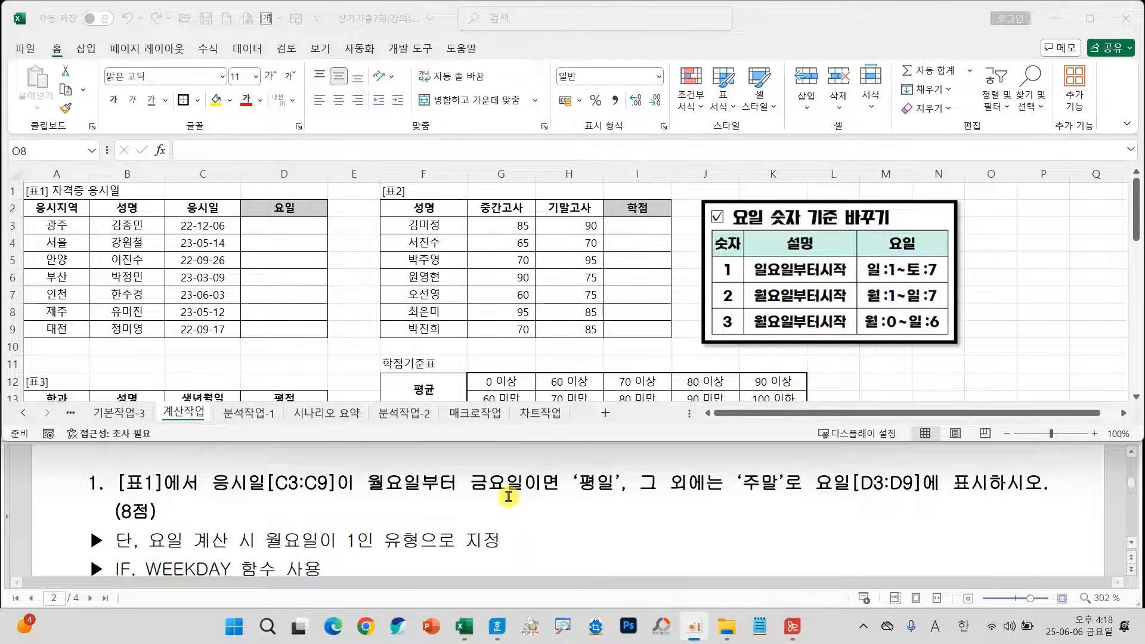
# Examine question 1's 평일/주말 condition against the weekday numbering table to determine the WEEKDAY return type and comparison.
pyautogui.moveTo(159, 212); pyautogui.dragTo(237, 238)
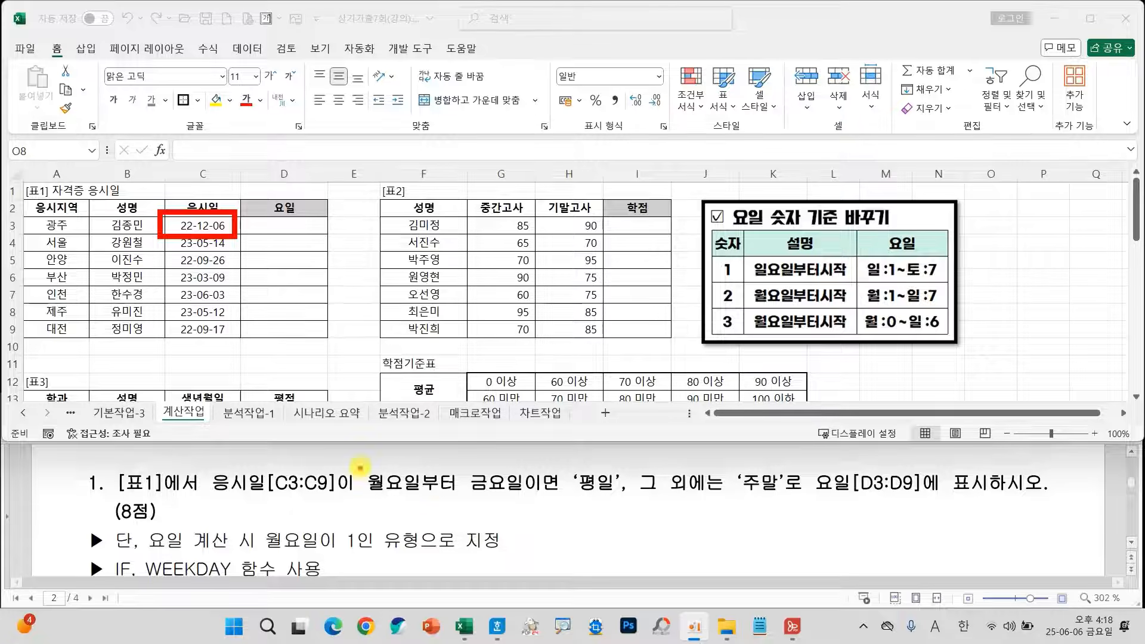
pyautogui.moveTo(360, 467)
pyautogui.mouseDown()
pyautogui.moveTo(409, 493)
pyautogui.moveTo(601, 505)
pyautogui.mouseUp()
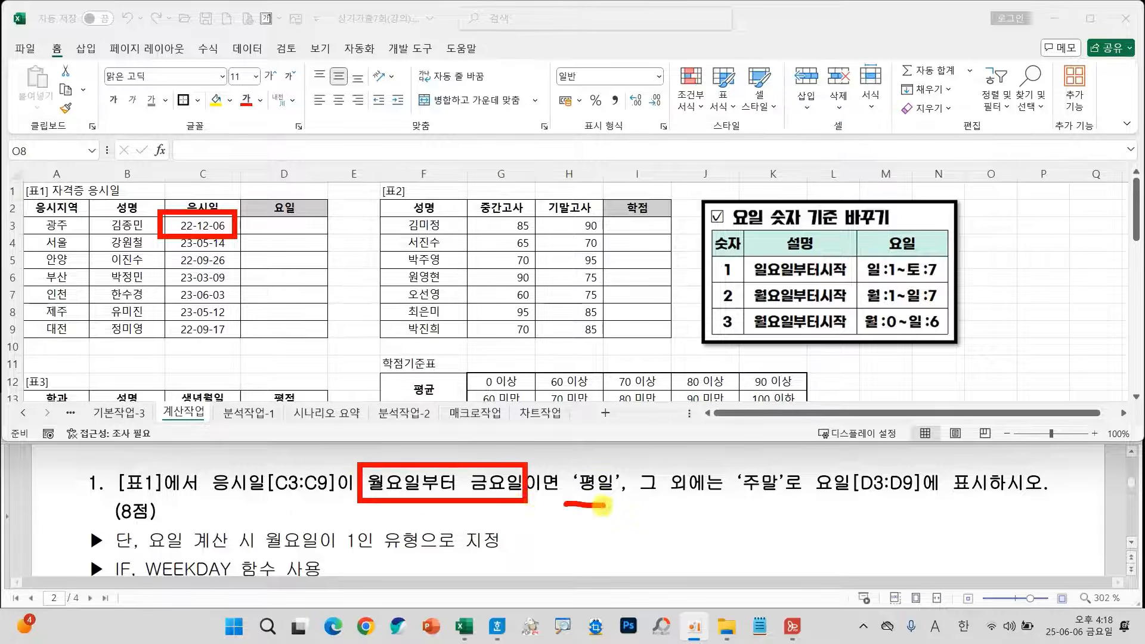
pyautogui.moveTo(743, 500); pyautogui.dragTo(789, 502)
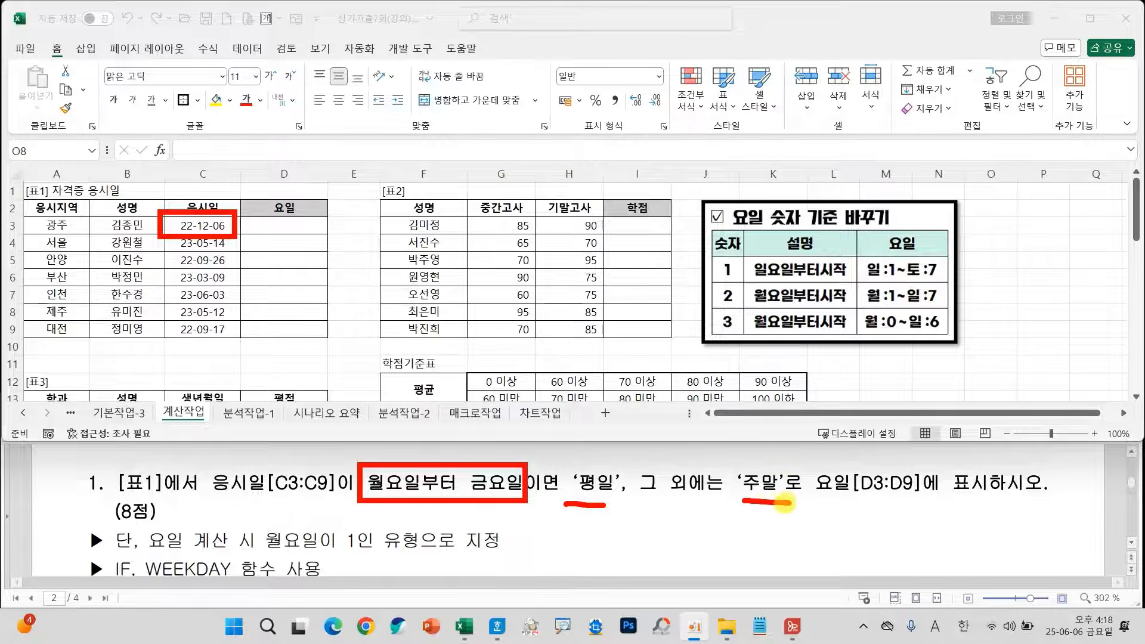
pyautogui.moveTo(267, 554); pyautogui.dragTo(370, 554)
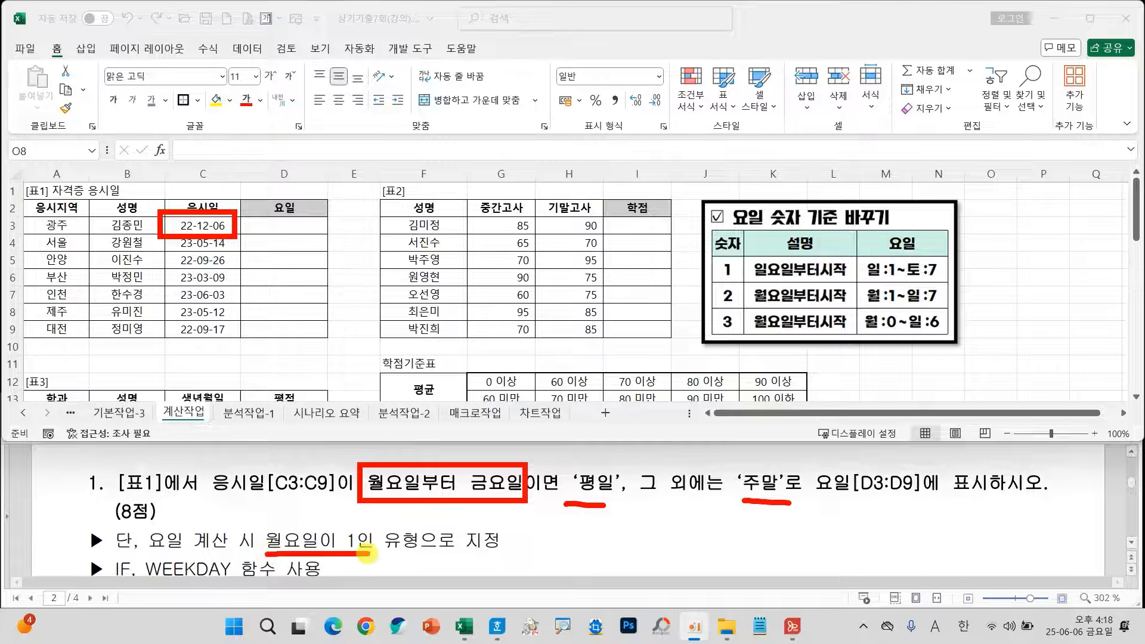
pyautogui.moveTo(745, 284)
pyautogui.mouseDown()
pyautogui.moveTo(770, 298)
pyautogui.moveTo(904, 307)
pyautogui.mouseUp()
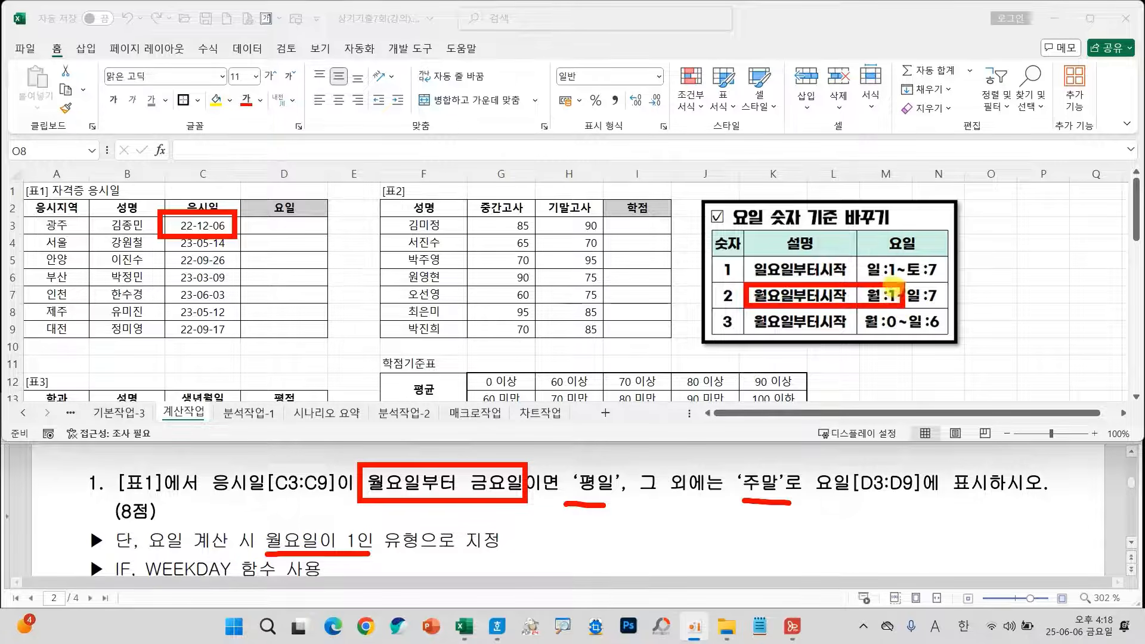
pyautogui.moveTo(694, 290)
pyautogui.mouseDown()
pyautogui.moveTo(709, 295)
pyautogui.moveTo(724, 281)
pyautogui.moveTo(730, 307)
pyautogui.mouseUp()
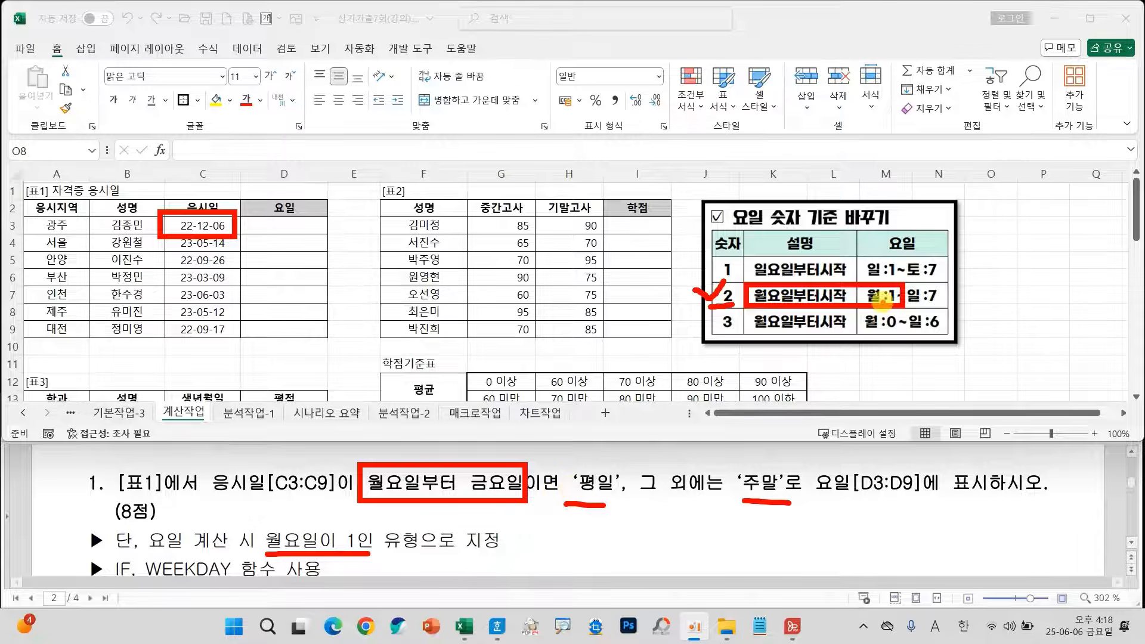
pyautogui.moveTo(988, 148)
pyautogui.mouseDown()
pyautogui.moveTo(983, 233)
pyautogui.moveTo(1006, 244)
pyautogui.moveTo(980, 305)
pyautogui.mouseUp()
pyautogui.moveTo(1006, 398); pyautogui.dragTo(1021, 456)
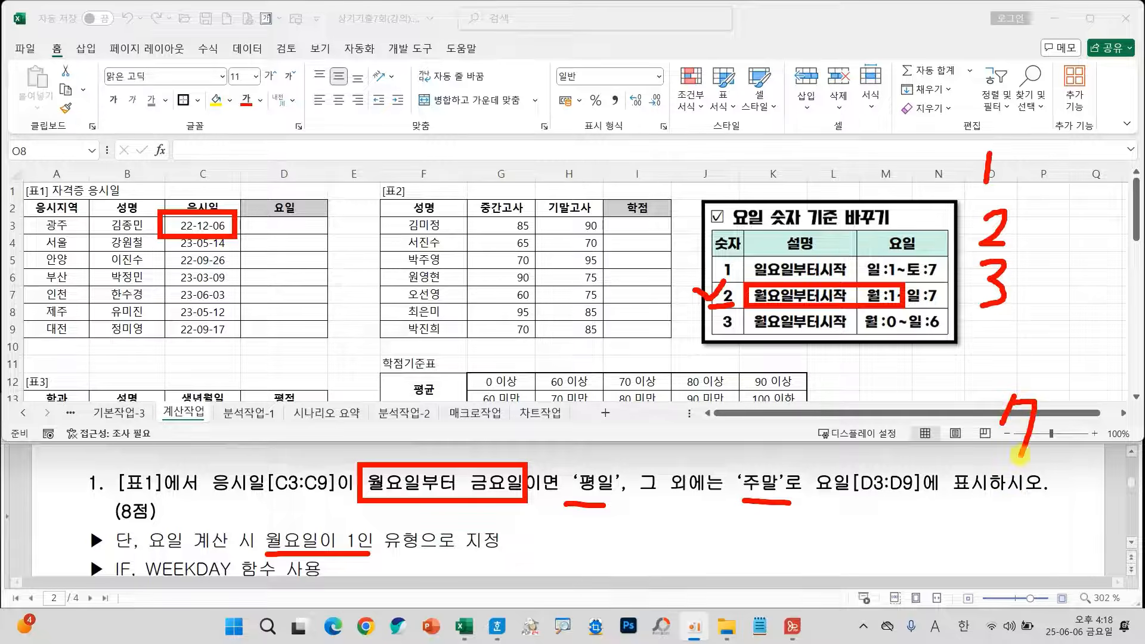
pyautogui.moveTo(994, 350); pyautogui.dragTo(993, 438)
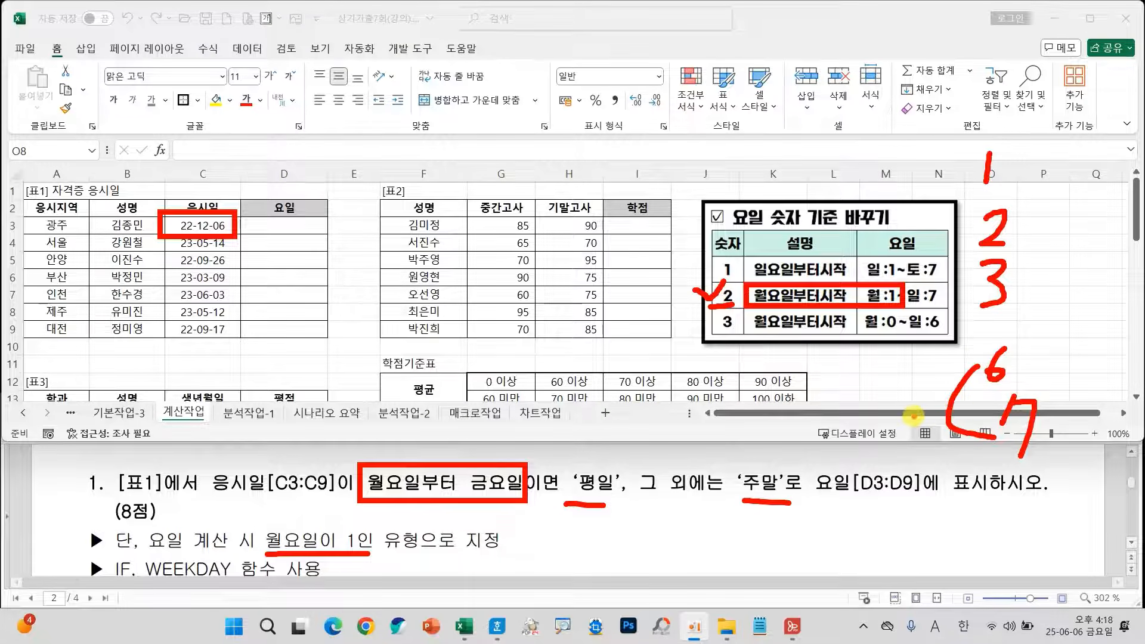
pyautogui.moveTo(899, 359)
pyautogui.mouseDown()
pyautogui.moveTo(920, 355)
pyautogui.moveTo(919, 377)
pyautogui.mouseUp()
pyautogui.moveTo(921, 409)
pyautogui.mouseDown()
pyautogui.moveTo(939, 438)
pyautogui.moveTo(909, 459)
pyautogui.moveTo(931, 464)
pyautogui.mouseUp()
pyautogui.moveTo(998, 325)
pyautogui.mouseDown()
pyautogui.moveTo(1005, 307)
pyautogui.moveTo(1028, 316)
pyautogui.moveTo(1019, 304)
pyautogui.moveTo(1010, 337)
pyautogui.moveTo(1028, 349)
pyautogui.moveTo(1013, 356)
pyautogui.moveTo(1024, 335)
pyautogui.mouseUp()
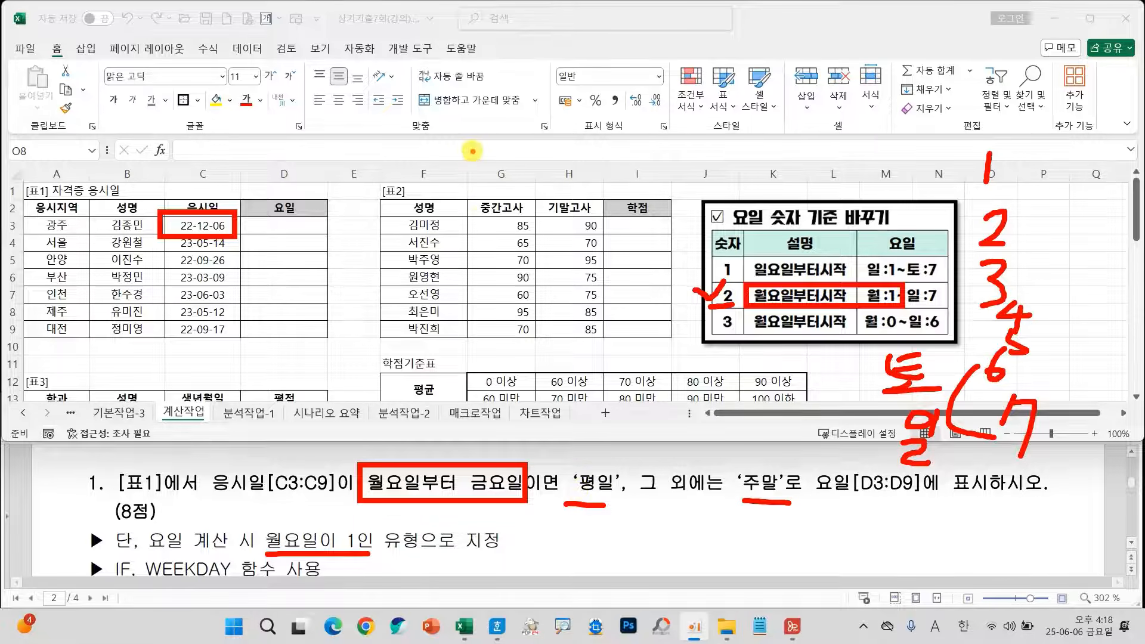
pyautogui.moveTo(468, 143)
pyautogui.mouseDown()
pyautogui.moveTo(424, 160)
pyautogui.moveTo(482, 193)
pyautogui.mouseUp()
pyautogui.moveTo(497, 154)
pyautogui.mouseDown()
pyautogui.moveTo(517, 153)
pyautogui.moveTo(515, 165)
pyautogui.mouseUp()
pyautogui.moveTo(560, 126)
pyautogui.mouseDown()
pyautogui.moveTo(524, 127)
pyautogui.moveTo(578, 173)
pyautogui.moveTo(566, 201)
pyautogui.mouseUp()
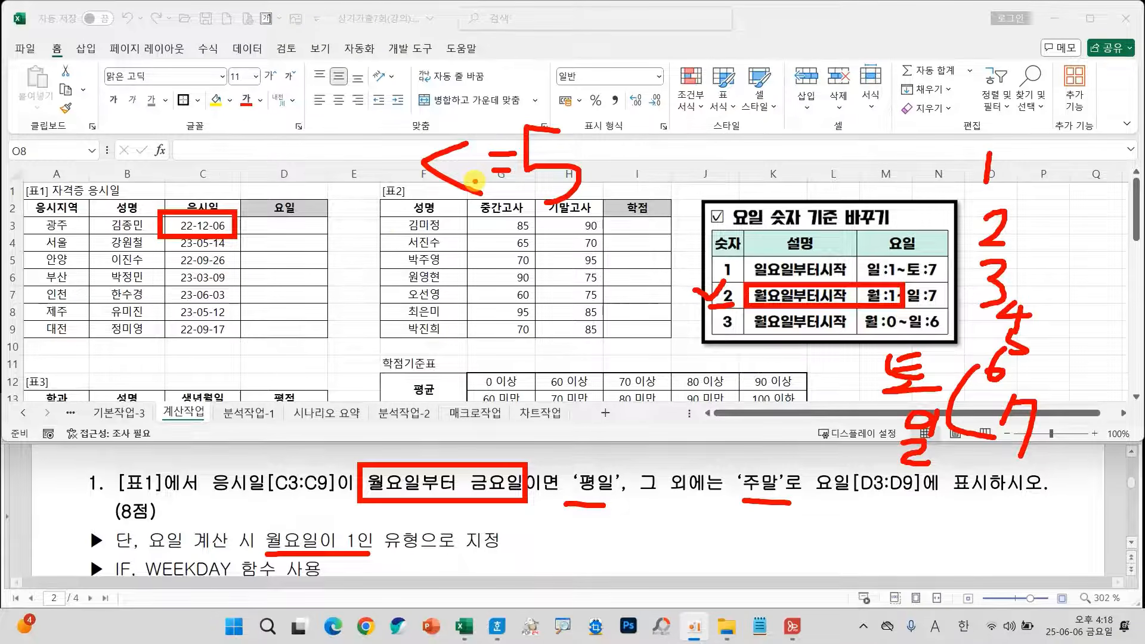
pyautogui.moveTo(581, 210)
pyautogui.mouseDown()
pyautogui.moveTo(405, 113)
pyautogui.moveTo(590, 223)
pyautogui.mouseUp()
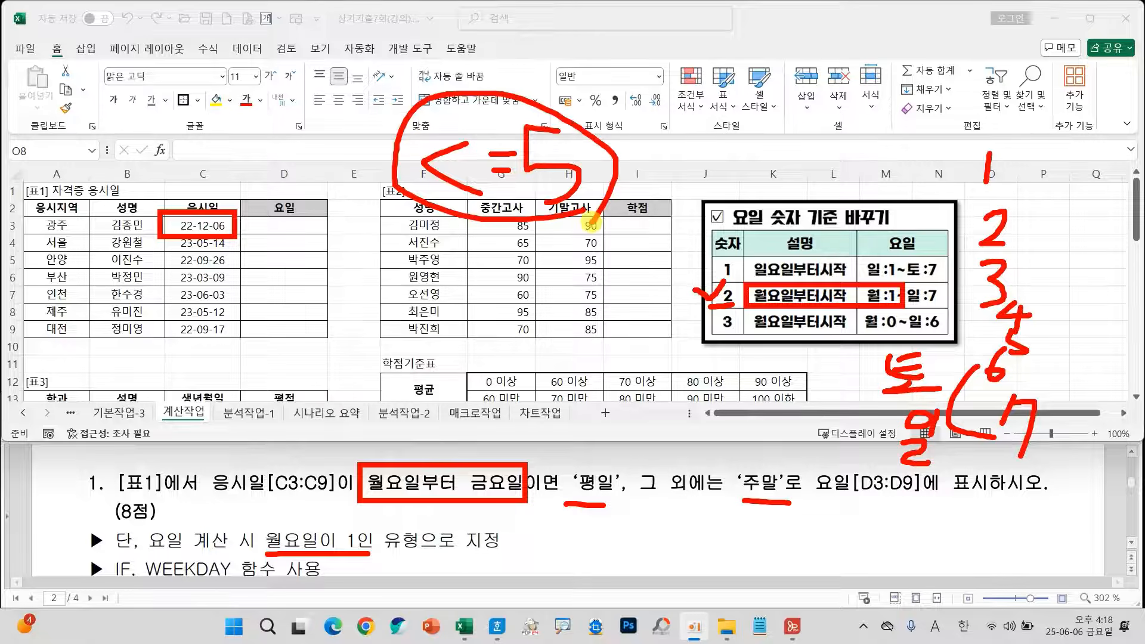
pyautogui.press('Escape')
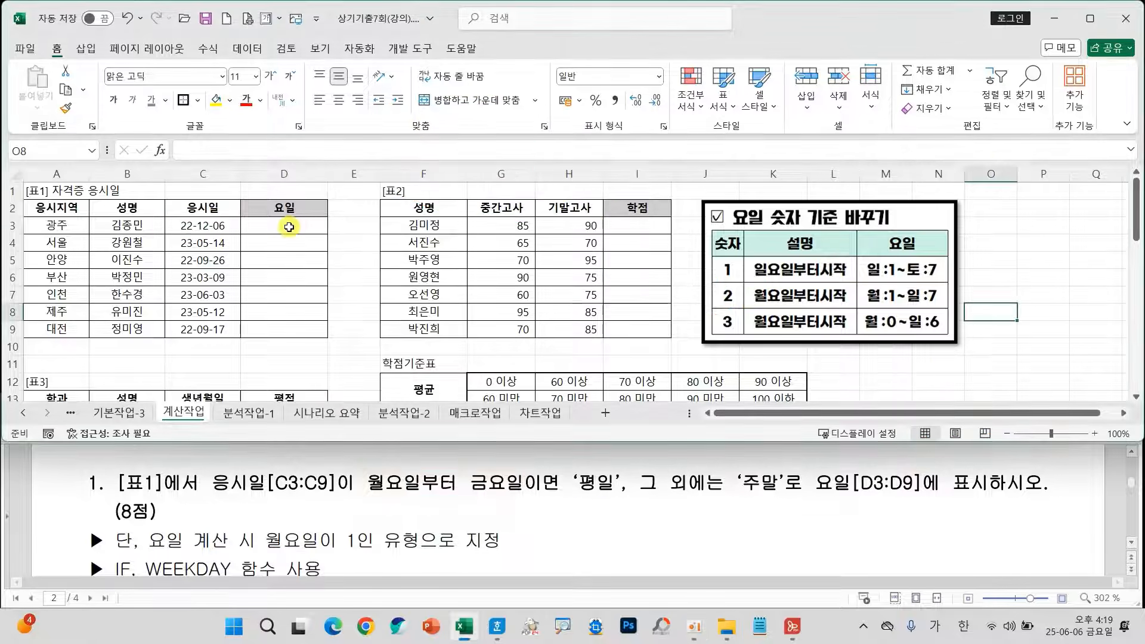
# Insert an IF function in cell D3 and enter WEEKDAY(C3,2) as the start of its logical test.
pyautogui.click(289, 225)
pyautogui.click(160, 150)
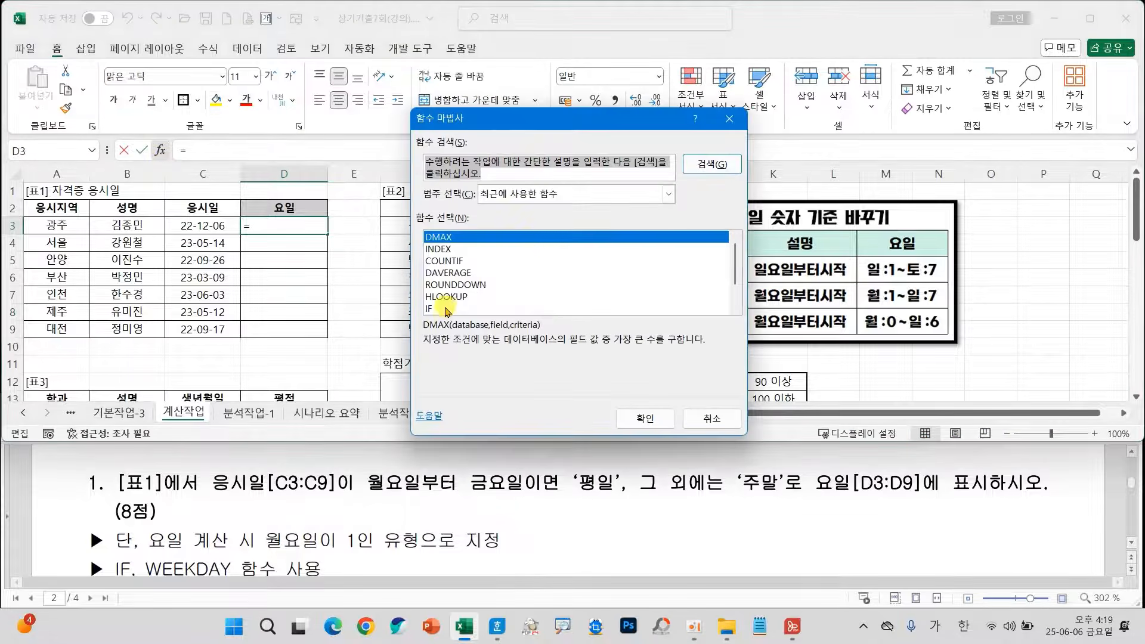
pyautogui.click(453, 308)
pyautogui.click(647, 417)
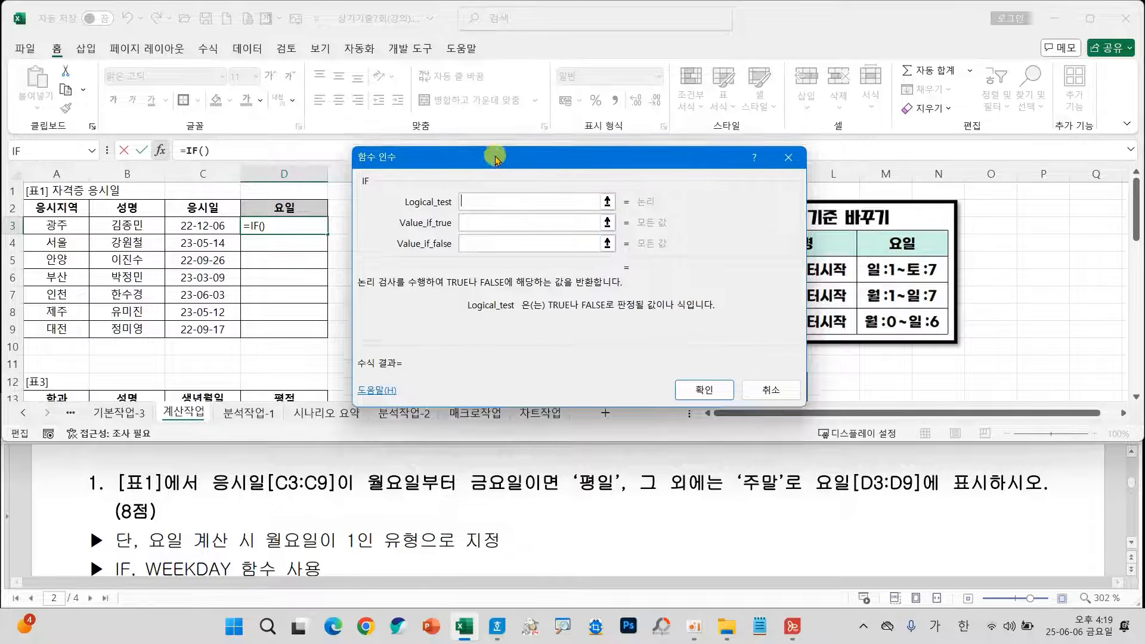
pyautogui.moveTo(497, 161); pyautogui.dragTo(493, 215)
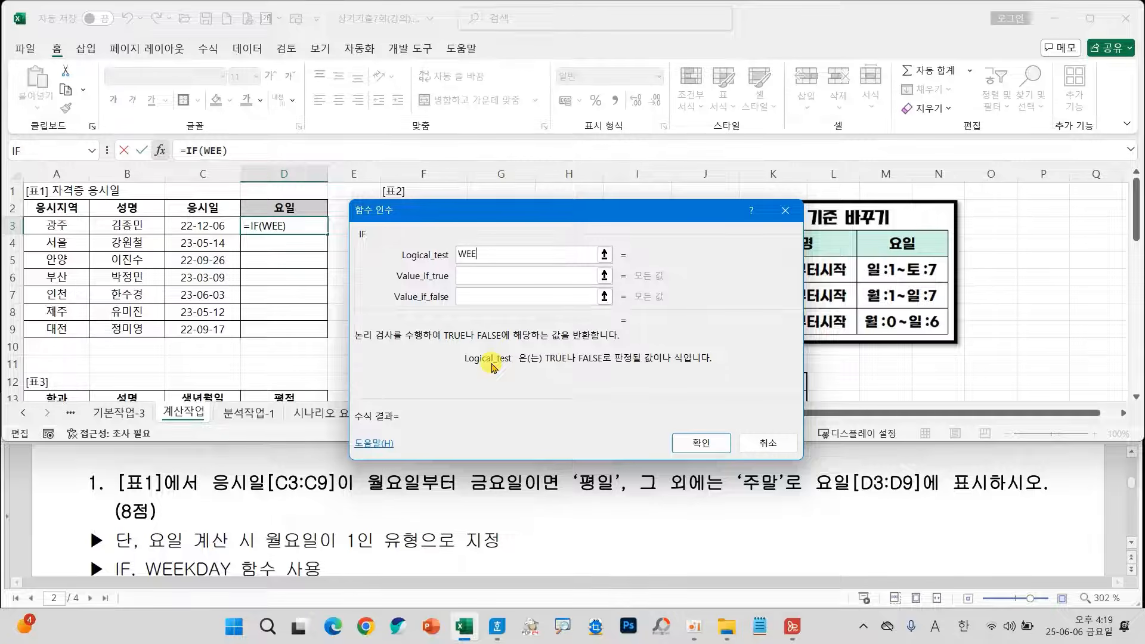
pyautogui.write('KDAY(')
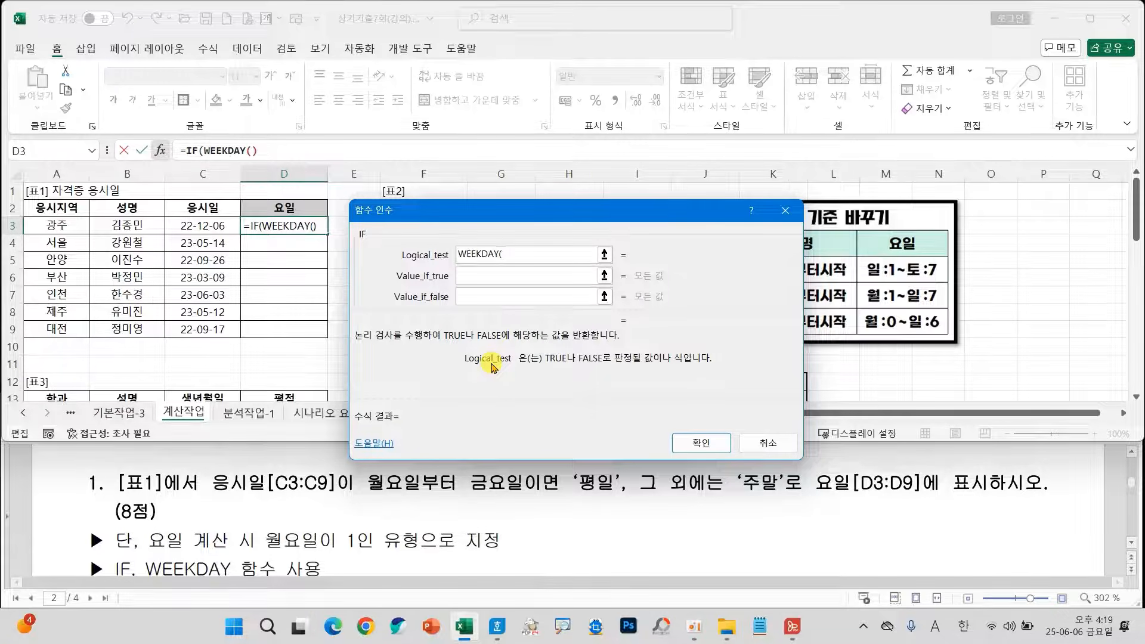
pyautogui.click(223, 228)
pyautogui.write(',2')
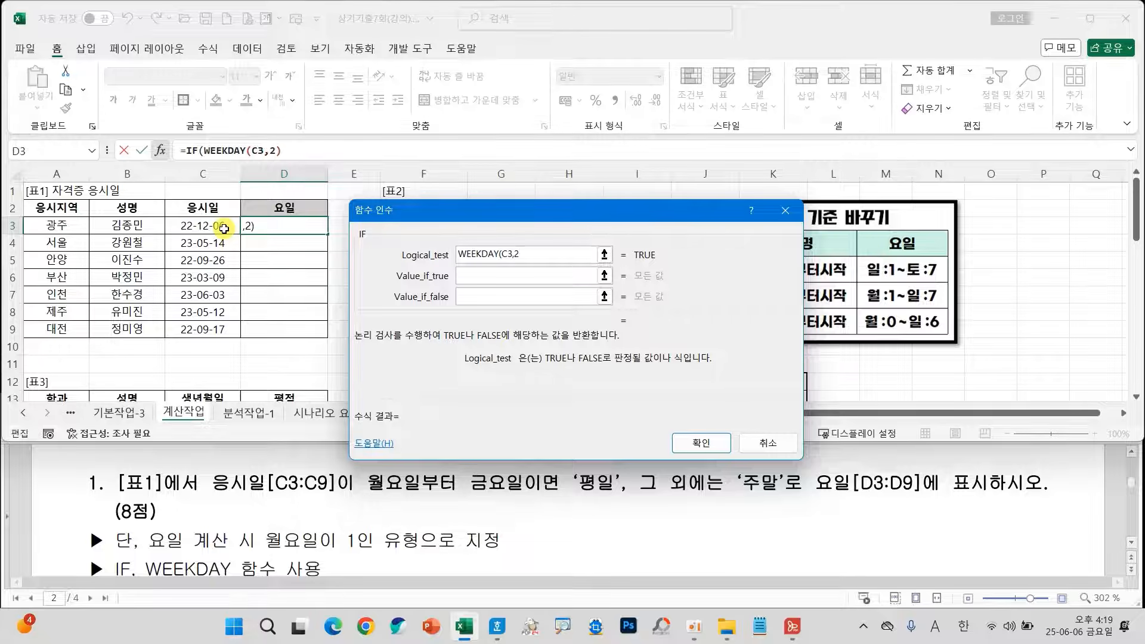
pyautogui.write(')')
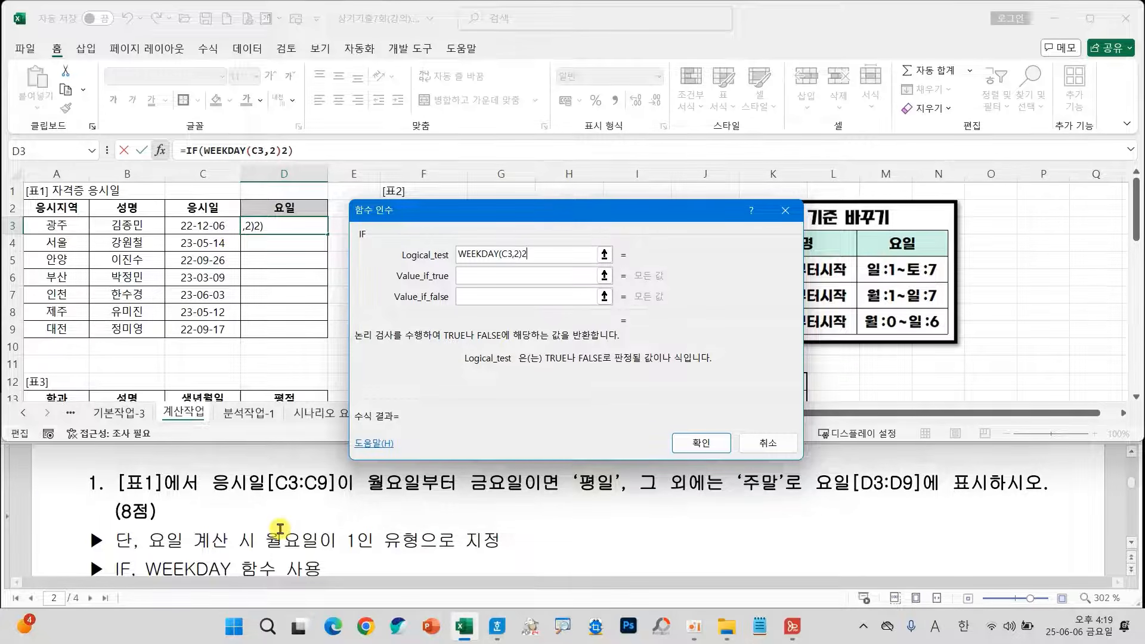
pyautogui.write('2')
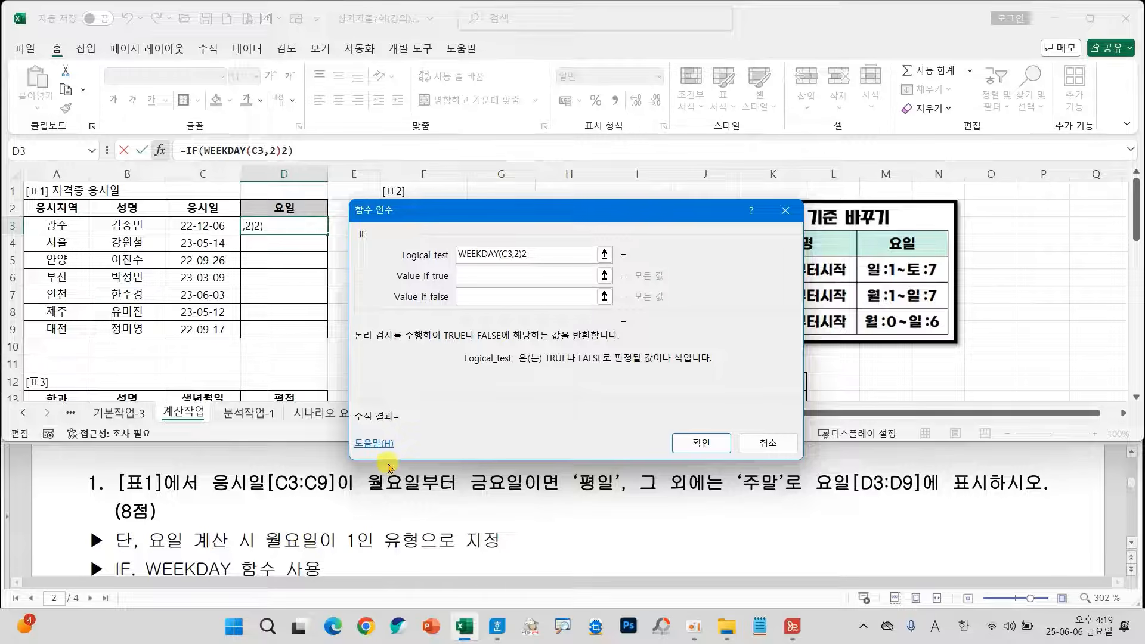
pyautogui.press('BackSpace')
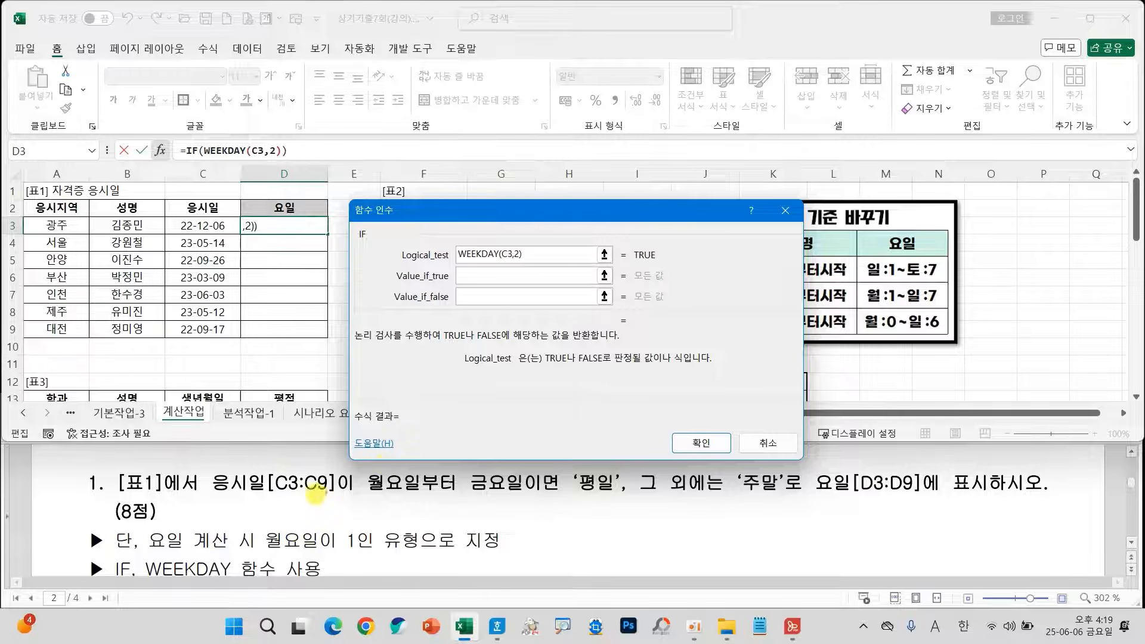
# Complete the IF logical test with <=5, and set the true value to "평일" and the false value to "주말".
pyautogui.moveTo(255, 523); pyautogui.dragTo(380, 554)
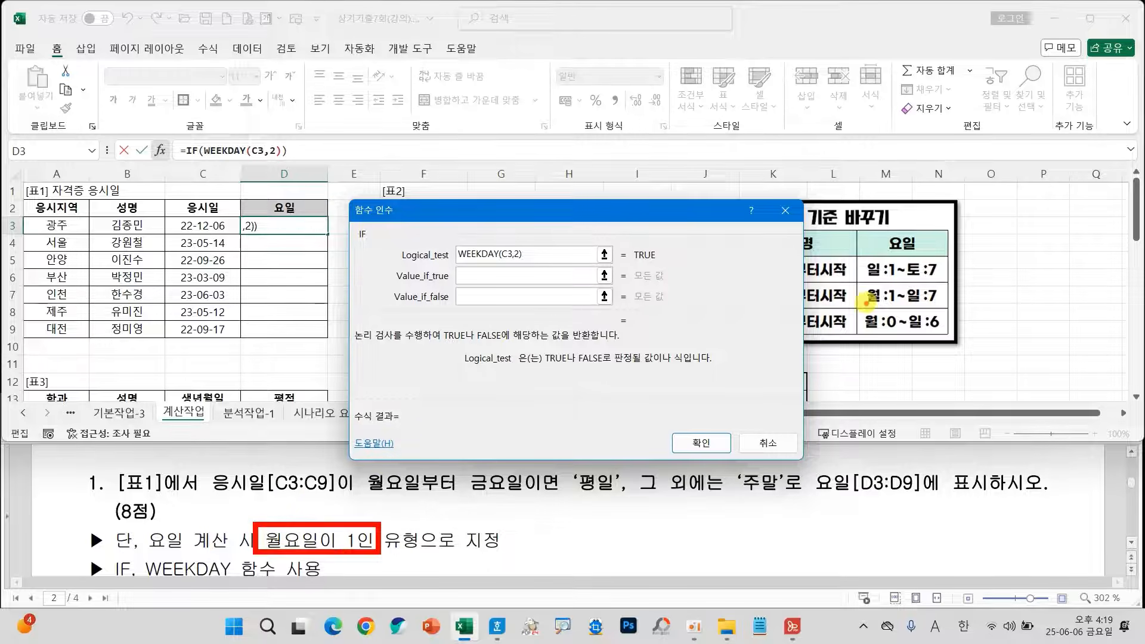
pyautogui.moveTo(862, 309)
pyautogui.mouseDown()
pyautogui.moveTo(897, 305)
pyautogui.moveTo(859, 281)
pyautogui.moveTo(905, 297)
pyautogui.moveTo(892, 307)
pyautogui.mouseUp()
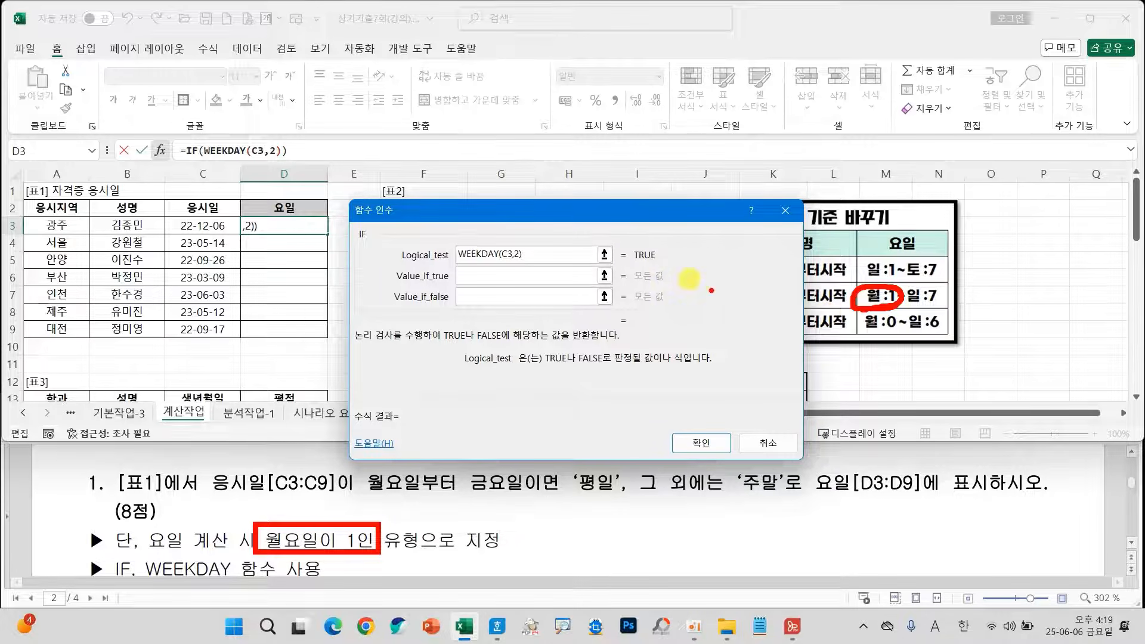
pyautogui.press('Escape')
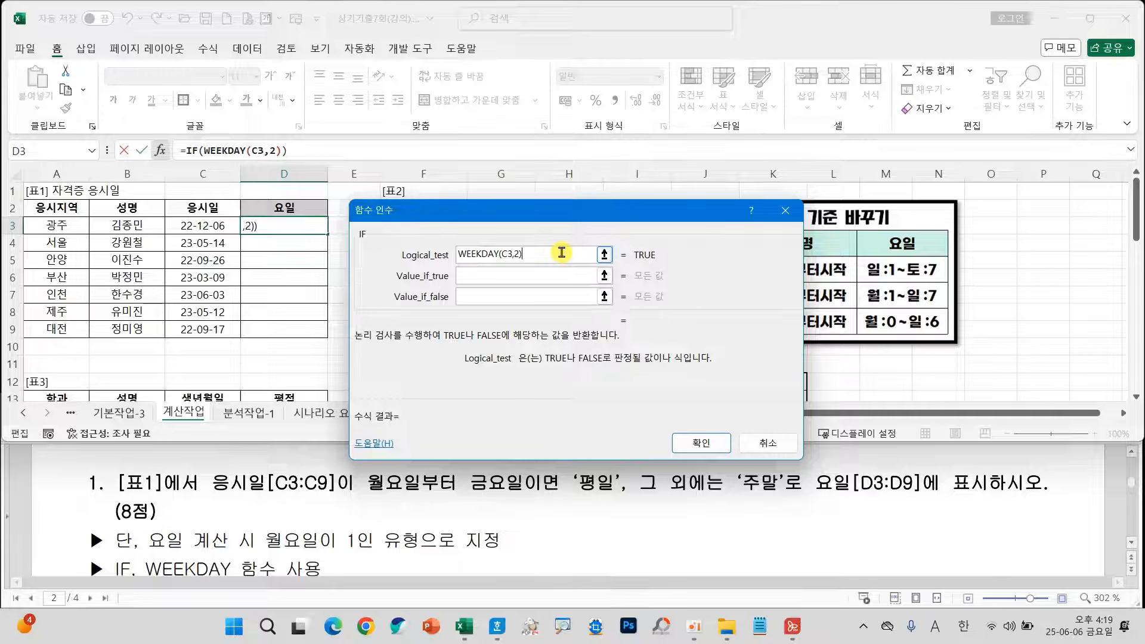
pyautogui.write('<=5')
pyautogui.press('Tab')
pyautogui.write('평일')
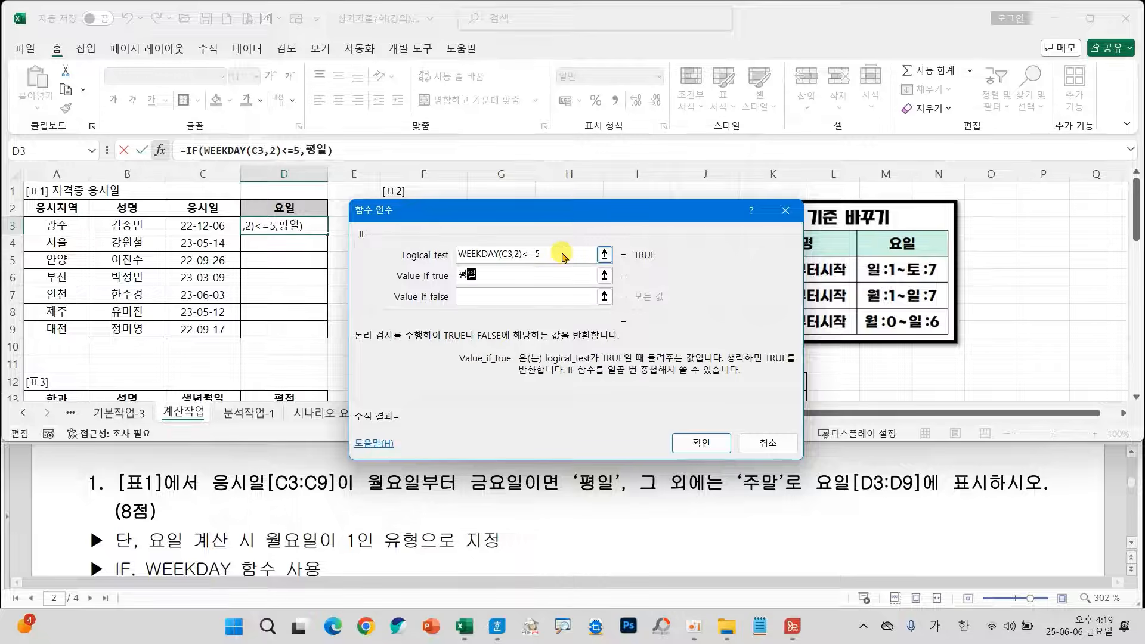
pyautogui.press('Tab')
pyautogui.write('주말')
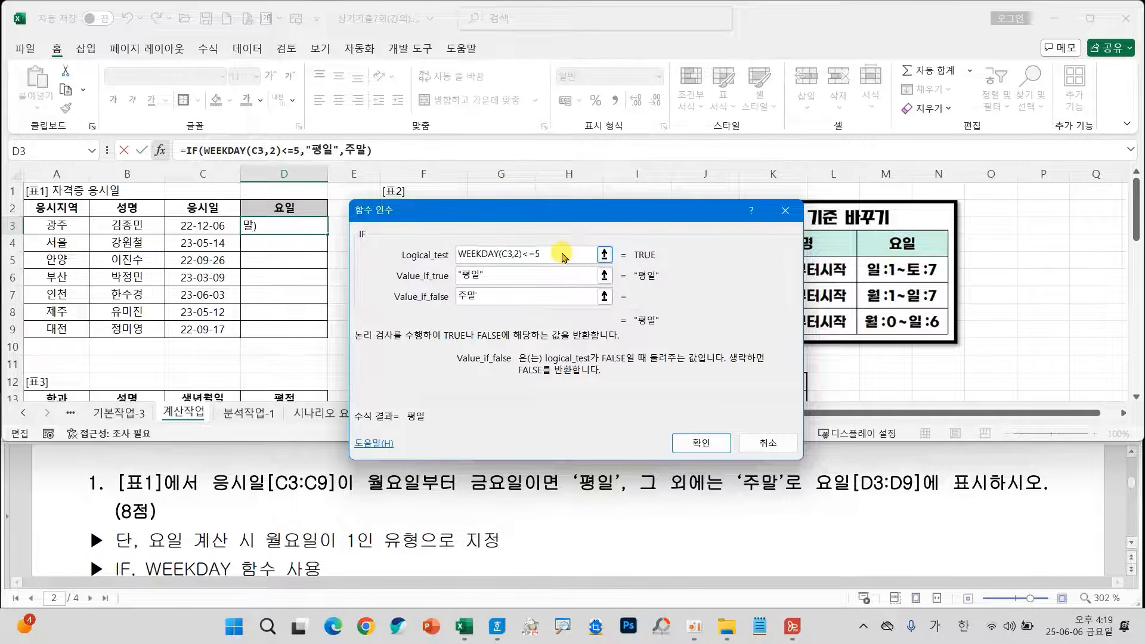
pyautogui.press('Tab')
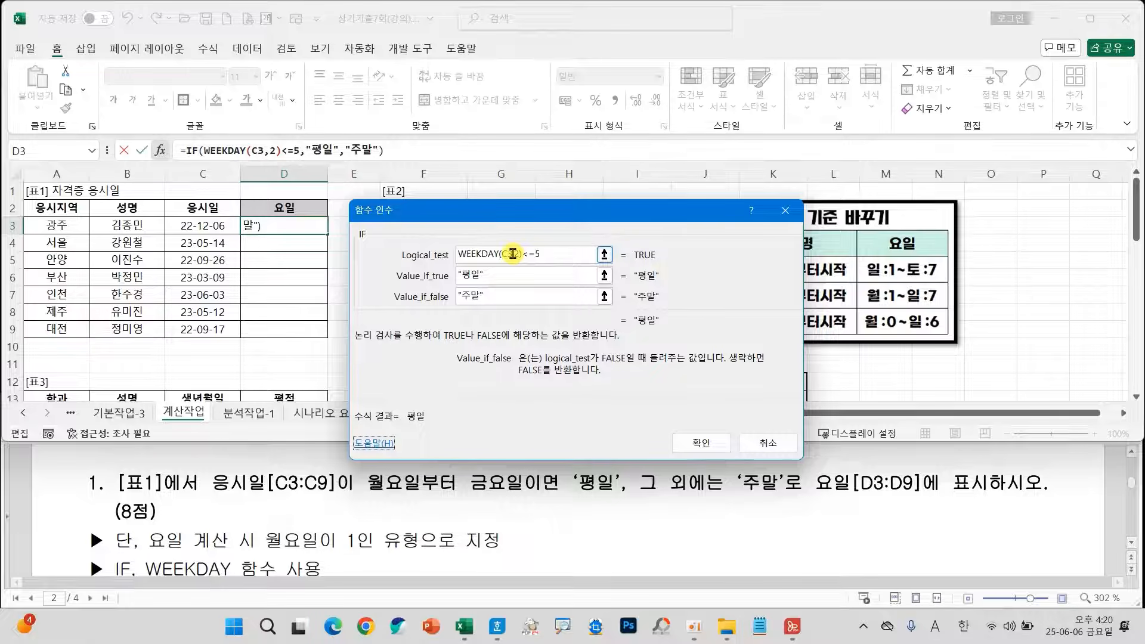
# Confirm the IF formula in D3 and fill it down the 요일 column through D9.
pyautogui.moveTo(257, 523); pyautogui.dragTo(379, 559)
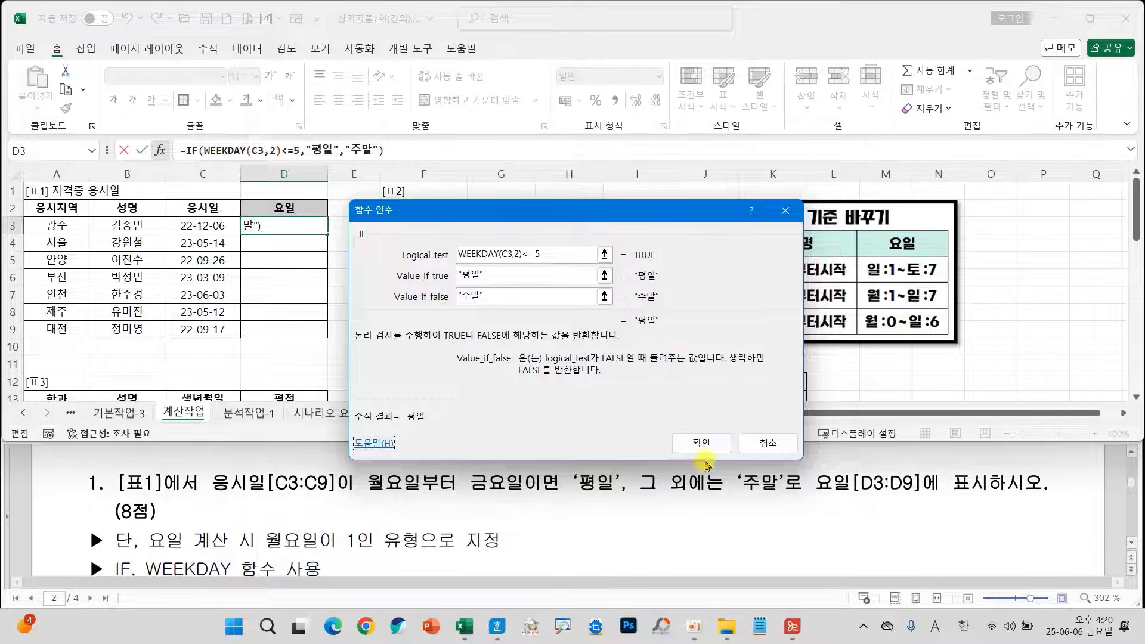
pyautogui.click(701, 442)
pyautogui.moveTo(327, 234); pyautogui.dragTo(318, 336)
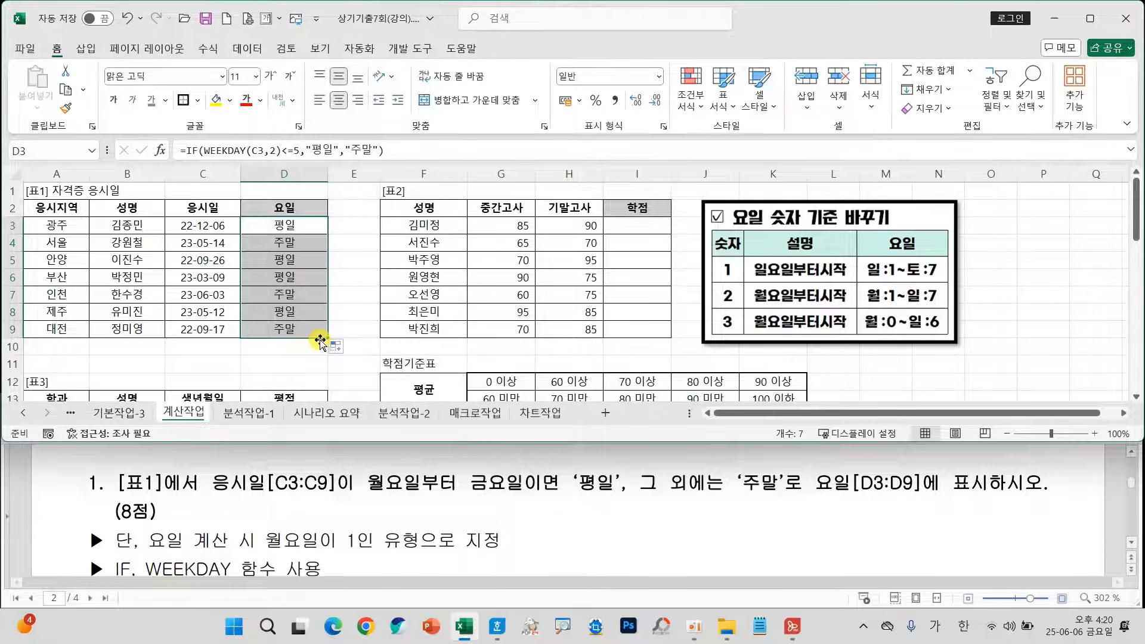
# Move the 요일 숫자 기준 바꾸기 reference picture over to columns L–P and deselect it.
pyautogui.moveTo(859, 287); pyautogui.dragTo(986, 301)
pyautogui.click(756, 261)
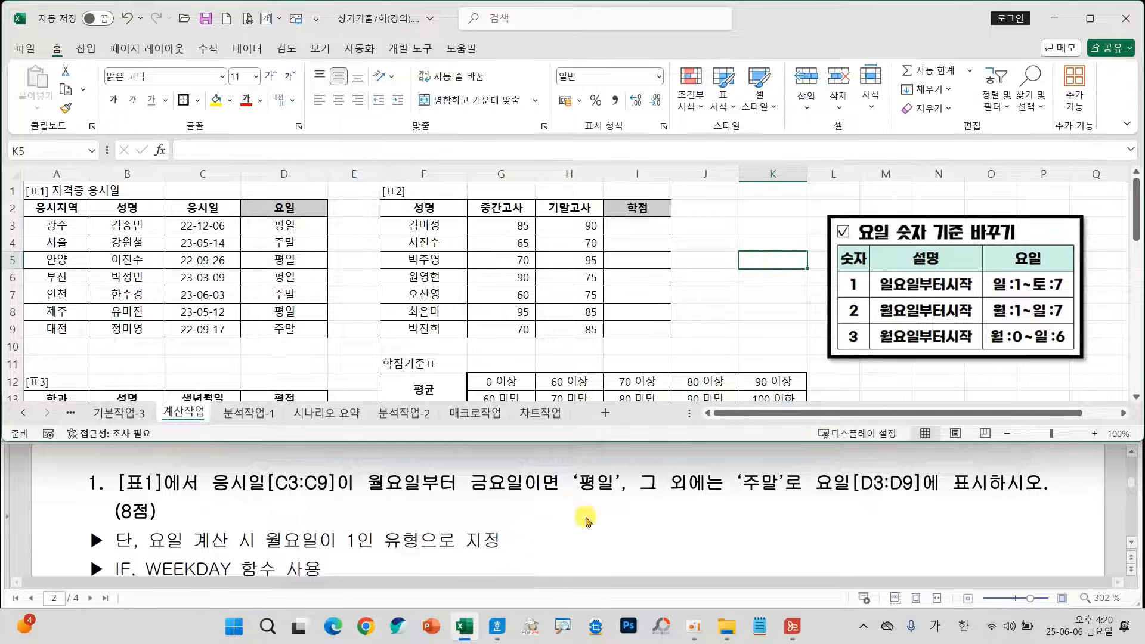
# Insert an HLOOKUP function in cell I3, the first cell of the 학점 column in 표2.
pyautogui.scroll(-5, 584, 516)
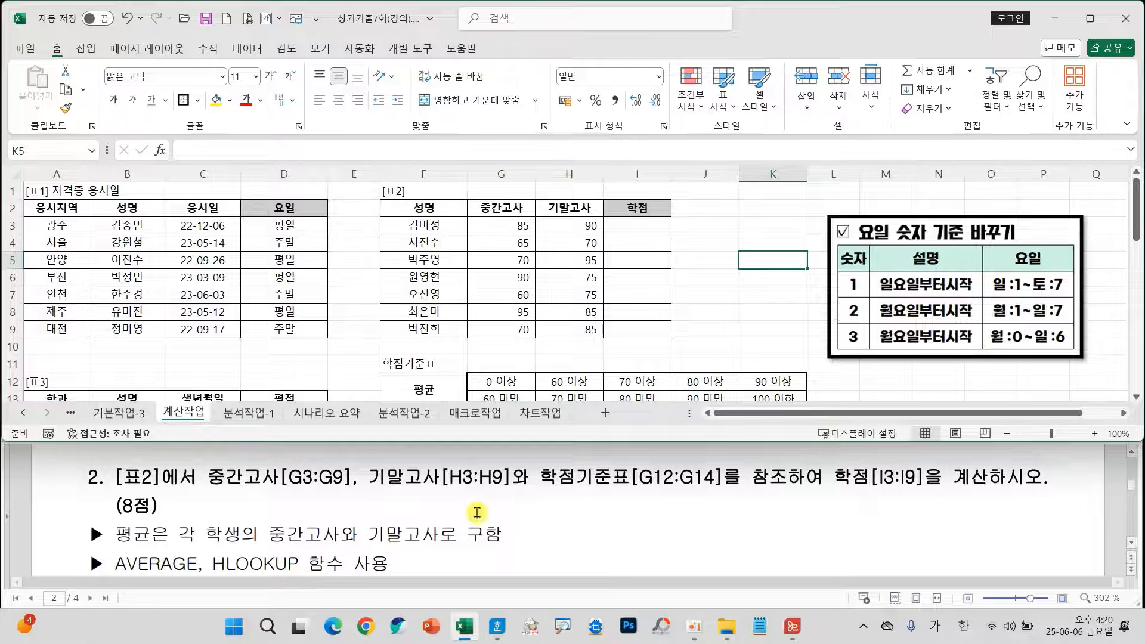
pyautogui.click(616, 231)
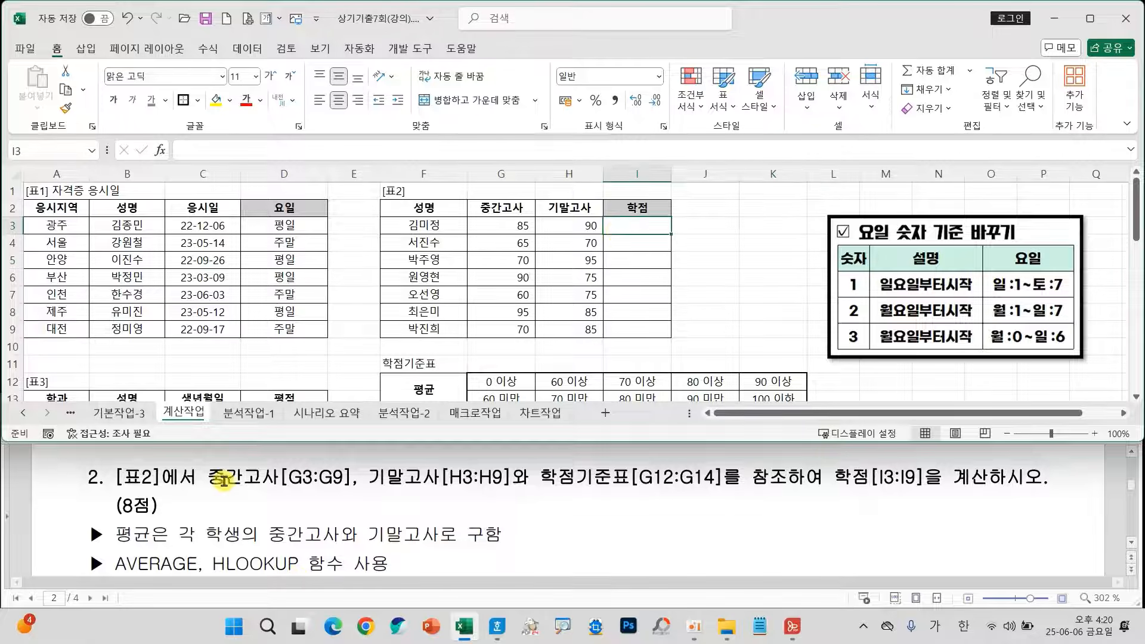
pyautogui.moveTo(193, 454); pyautogui.dragTo(498, 492)
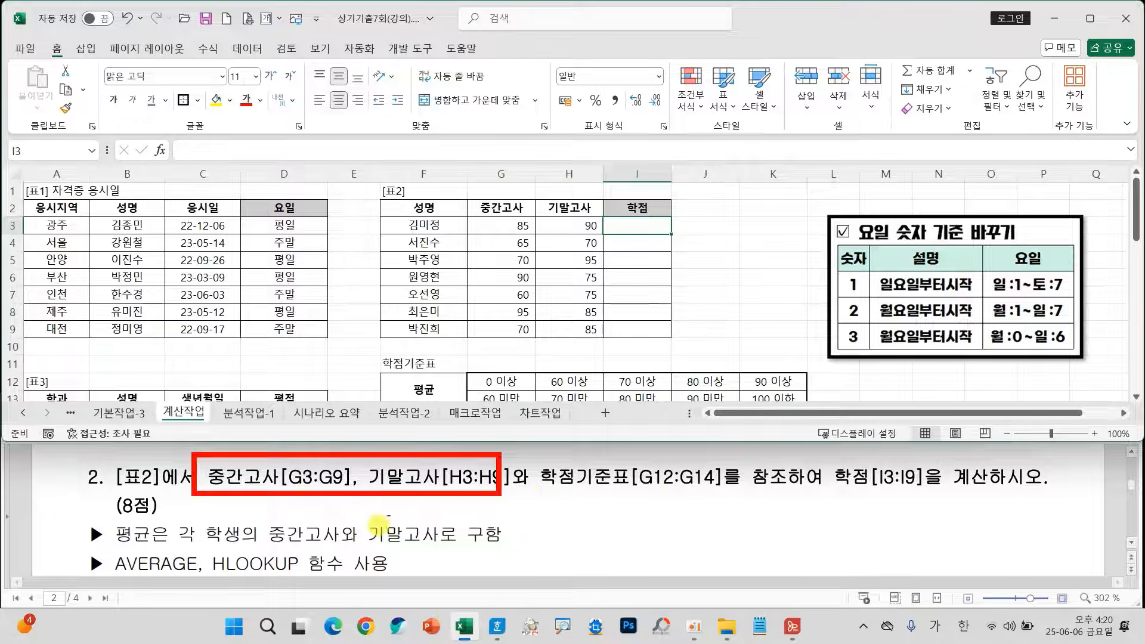
pyautogui.moveTo(162, 544)
pyautogui.mouseDown()
pyautogui.moveTo(88, 537)
pyautogui.moveTo(145, 521)
pyautogui.moveTo(149, 544)
pyautogui.mouseUp()
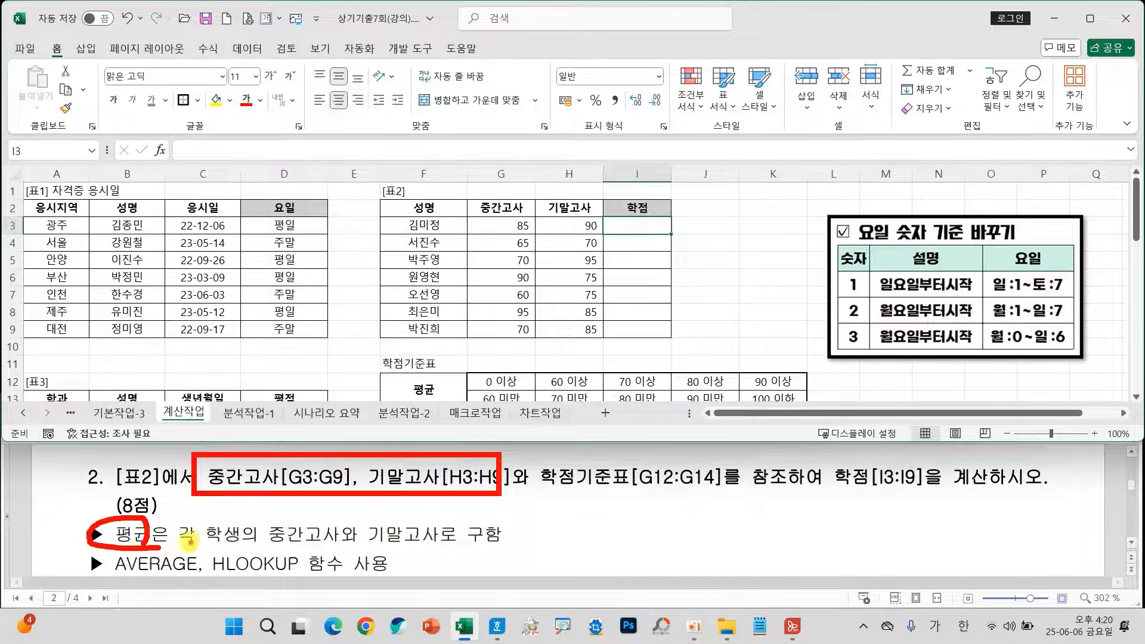
pyautogui.click(283, 542)
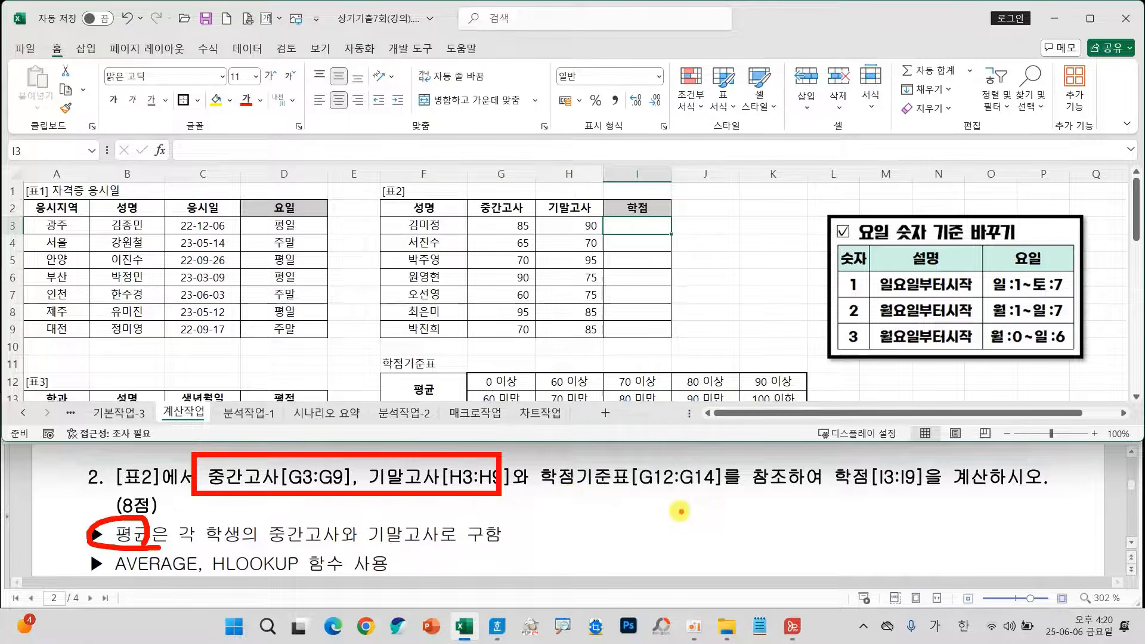
pyautogui.scroll(-2, 537, 326)
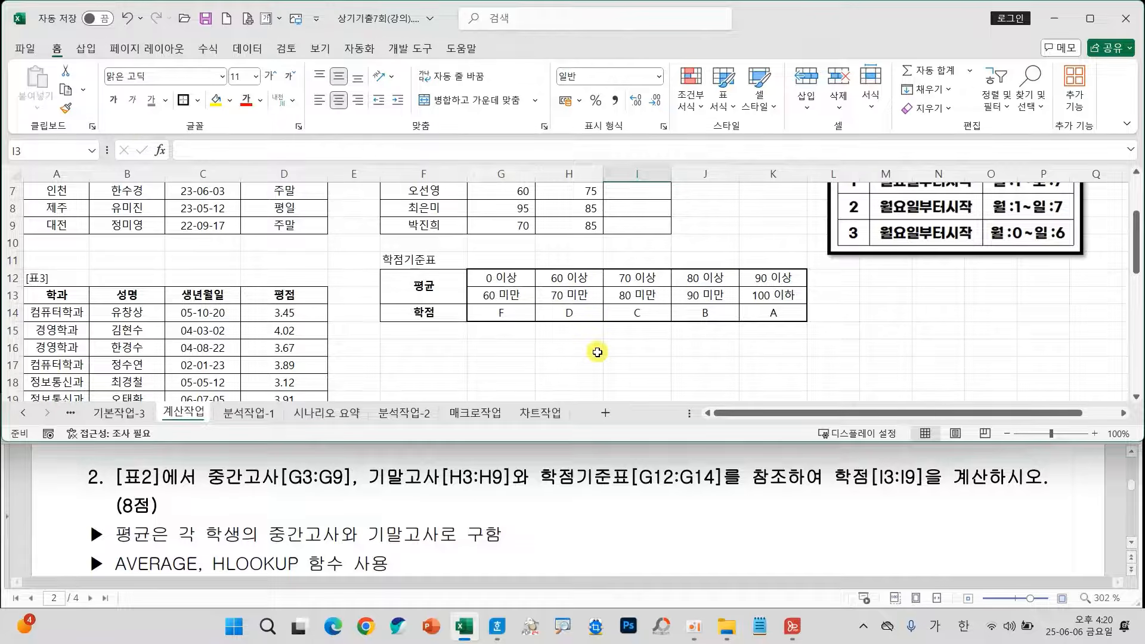
pyautogui.scroll(2, 573, 298)
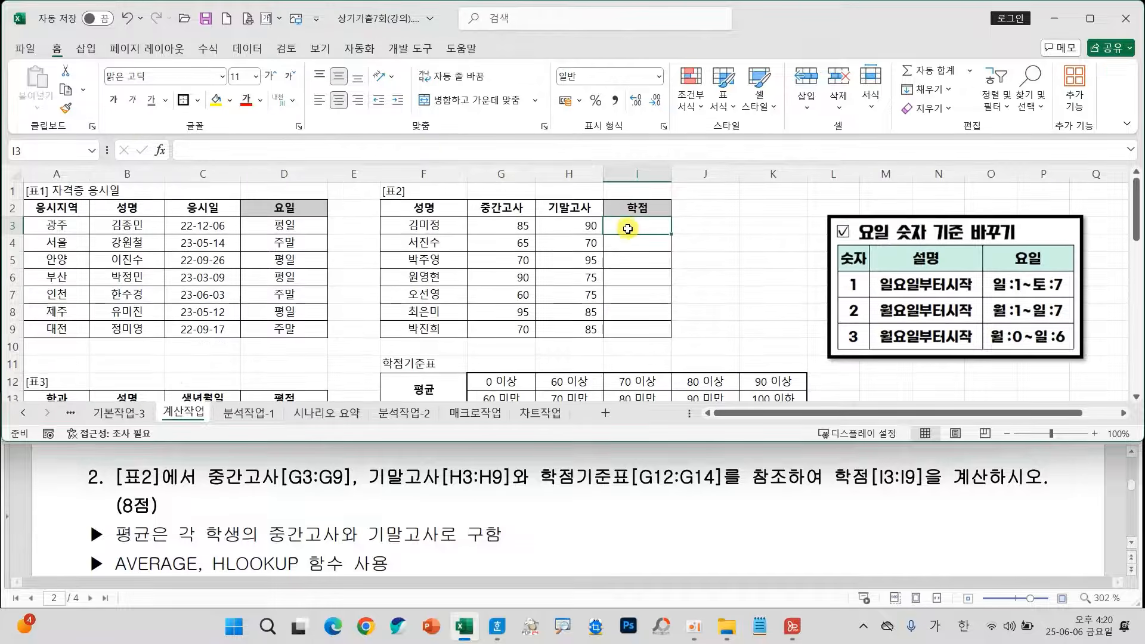
pyautogui.click(160, 150)
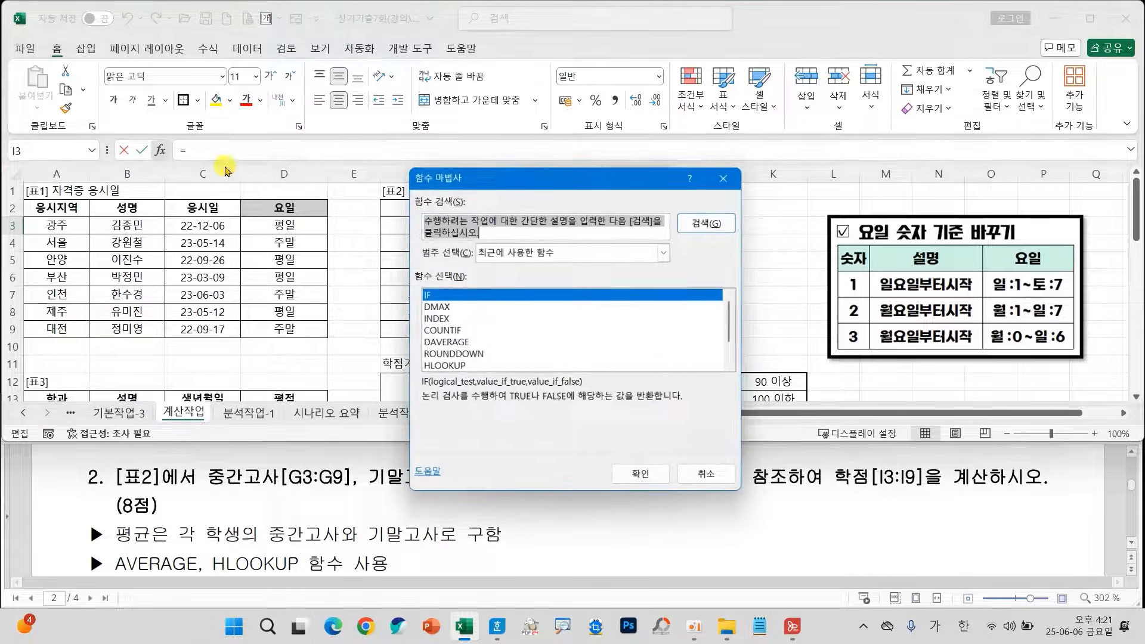
pyautogui.click(461, 365)
pyautogui.click(642, 476)
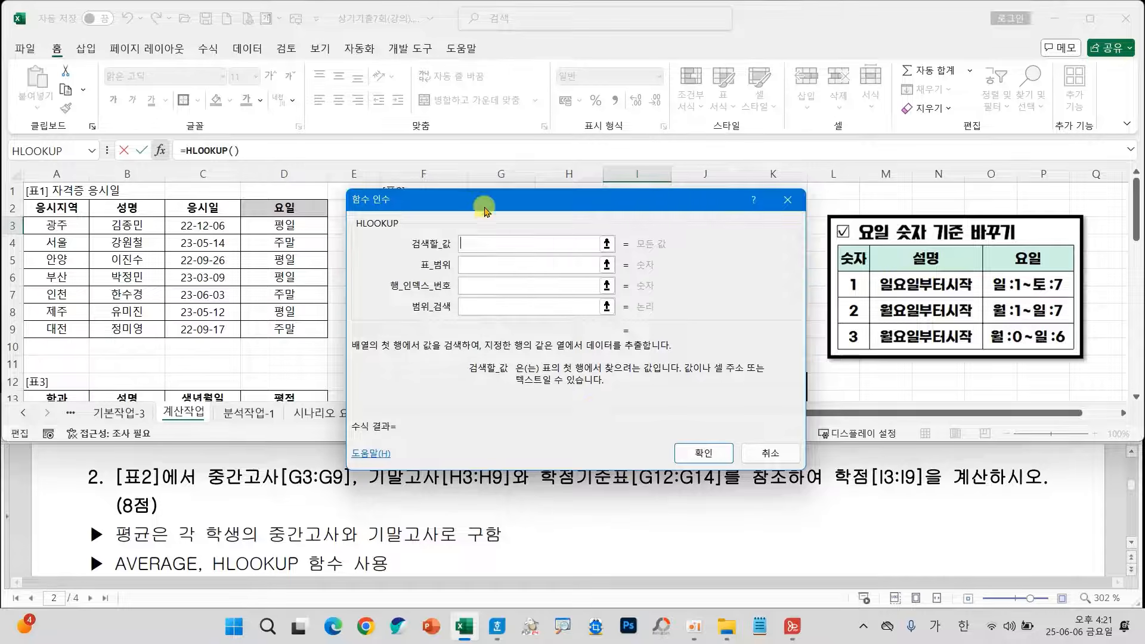
pyautogui.moveTo(490, 203); pyautogui.dragTo(822, 170)
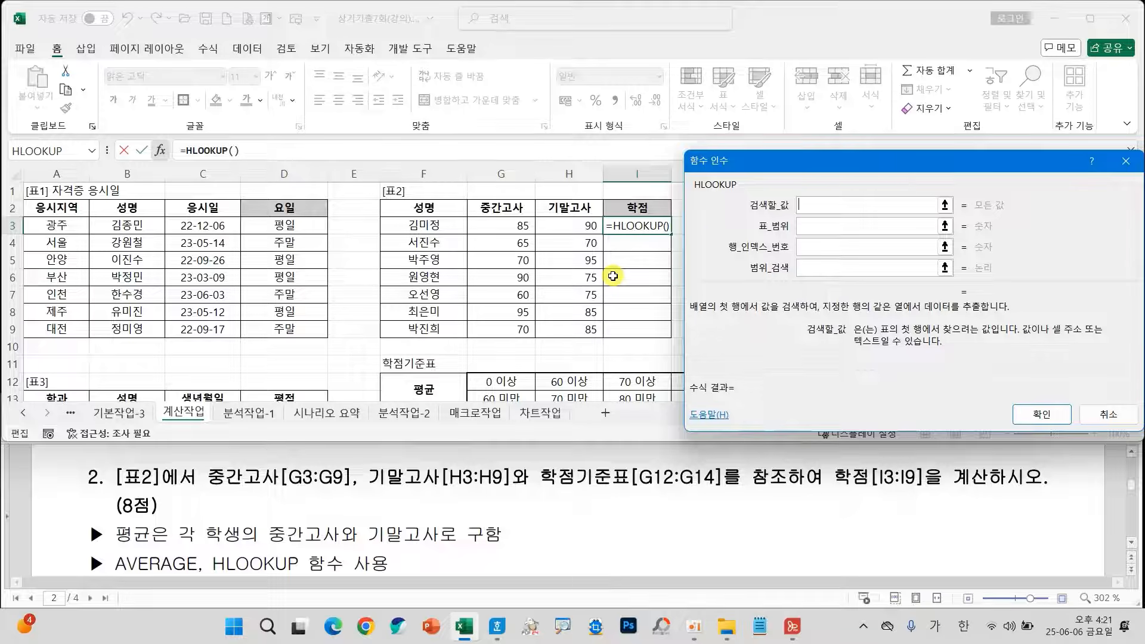
# Set the HLOOKUP lookup value to AVERAGE(G3:H3) and the table range to the absolute reference $G$12:$K$14.
pyautogui.write('AVERAGE(')
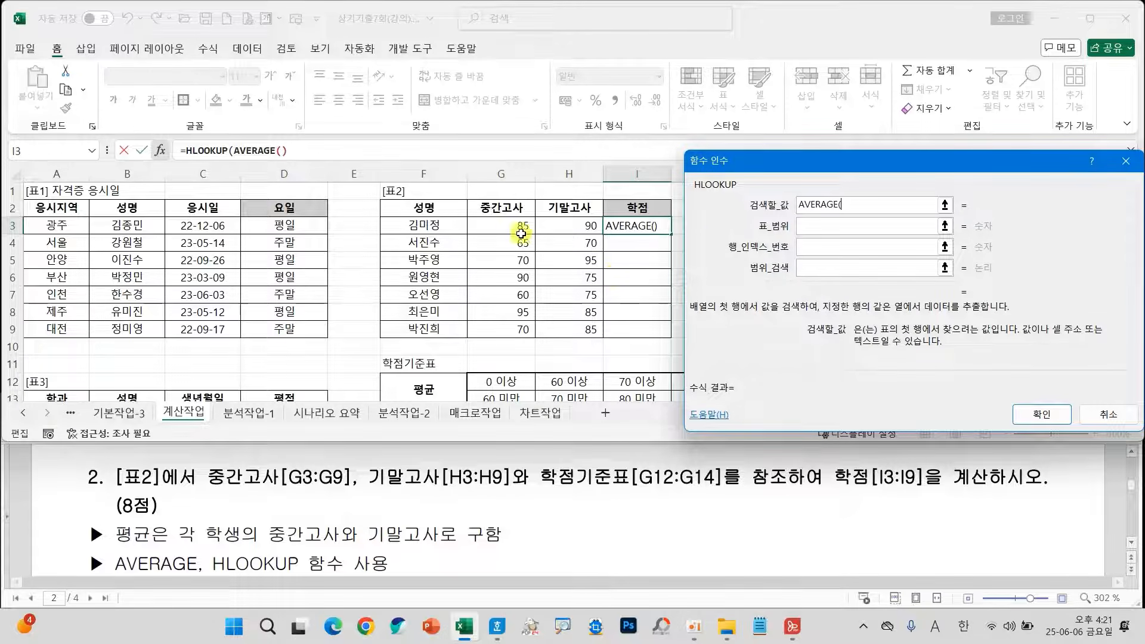
pyautogui.moveTo(499, 226); pyautogui.dragTo(566, 224)
pyautogui.write(')')
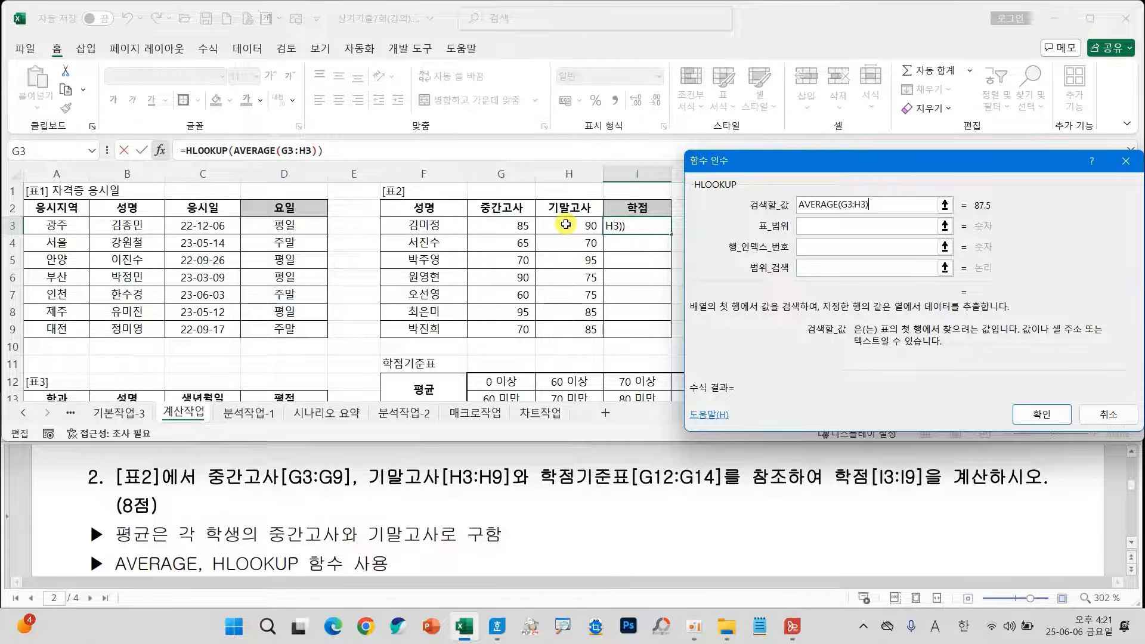
pyautogui.click(817, 226)
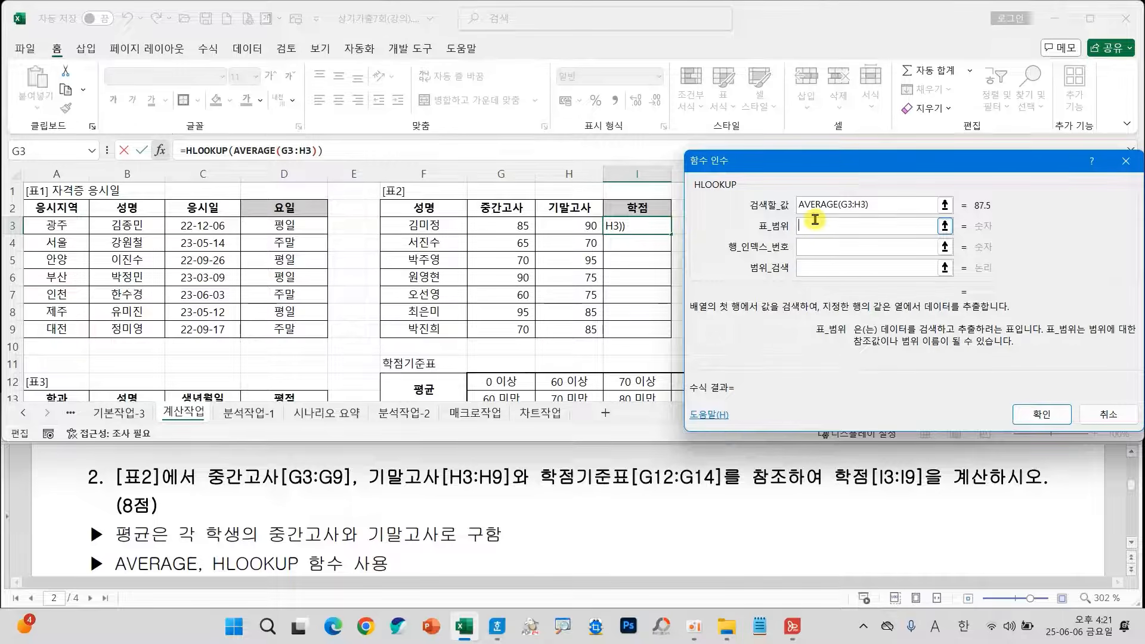
pyautogui.scroll(-1, 552, 349)
pyautogui.moveTo(503, 331); pyautogui.dragTo(769, 364)
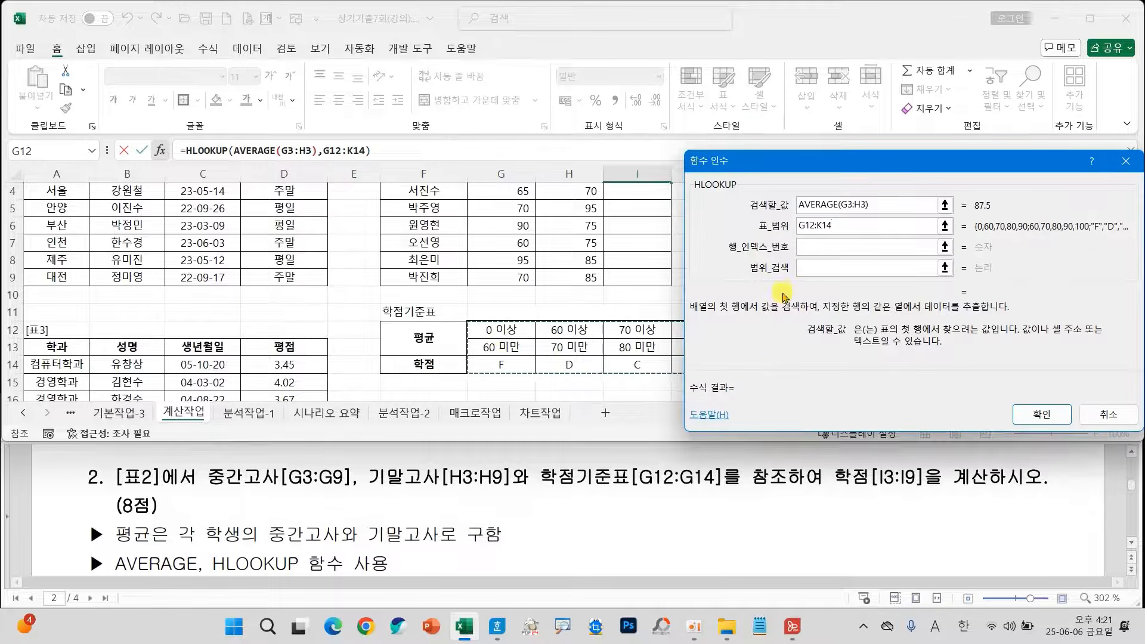
pyautogui.scroll(1, 776, 305)
pyautogui.press('F4')
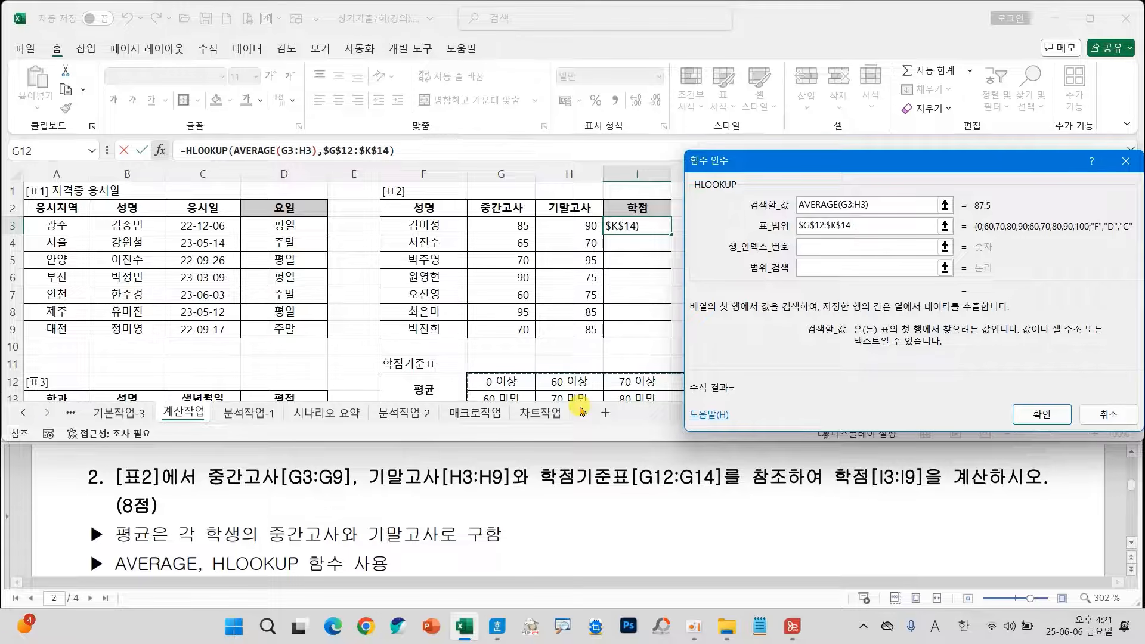
# Complete the HLOOKUP formula with row index 3 and range lookup 1, and fill it down the 학점 column through I9.
pyautogui.scroll(-1, 557, 385)
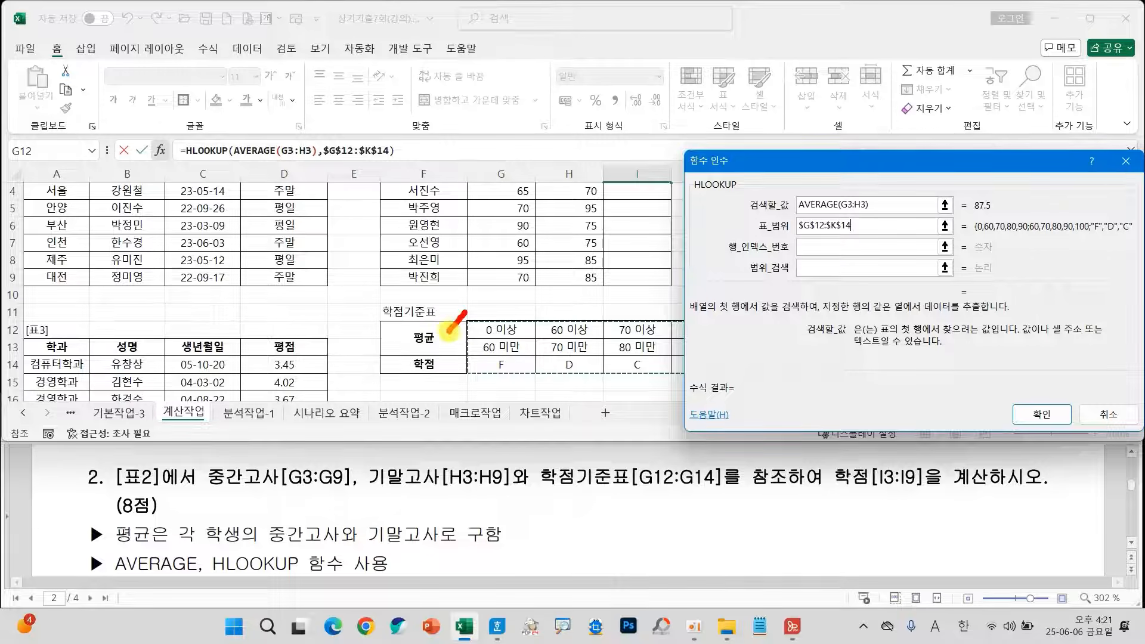
pyautogui.moveTo(449, 331)
pyautogui.mouseDown()
pyautogui.moveTo(441, 361)
pyautogui.moveTo(456, 376)
pyautogui.moveTo(425, 391)
pyautogui.moveTo(800, 243)
pyautogui.moveTo(775, 266)
pyautogui.mouseUp()
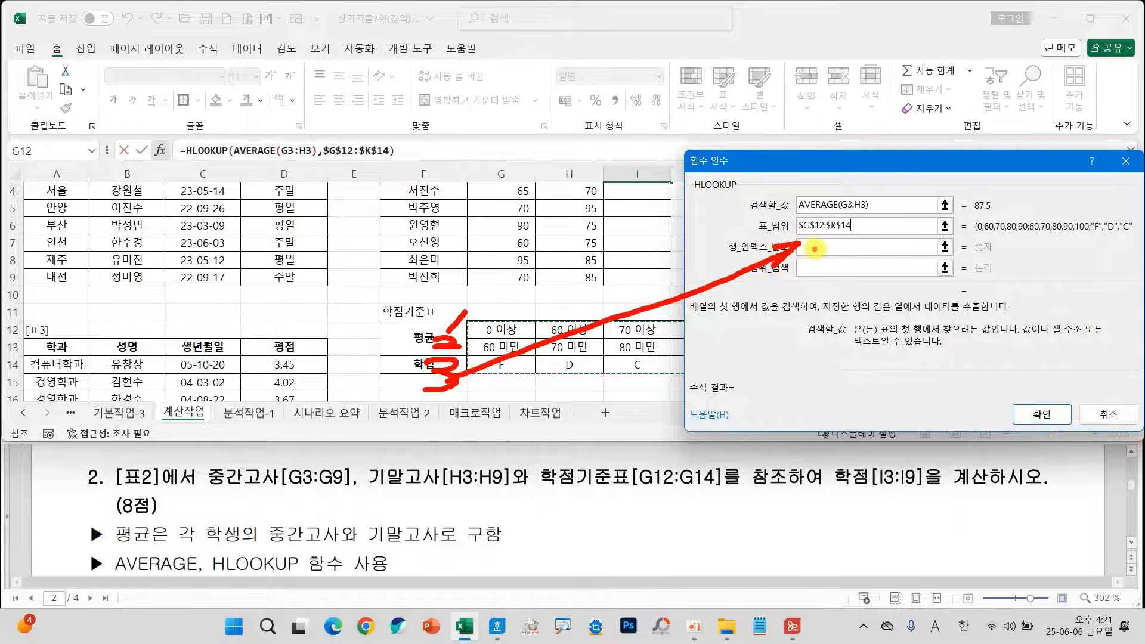
pyautogui.click(815, 249)
pyautogui.write('3')
pyautogui.click(818, 268)
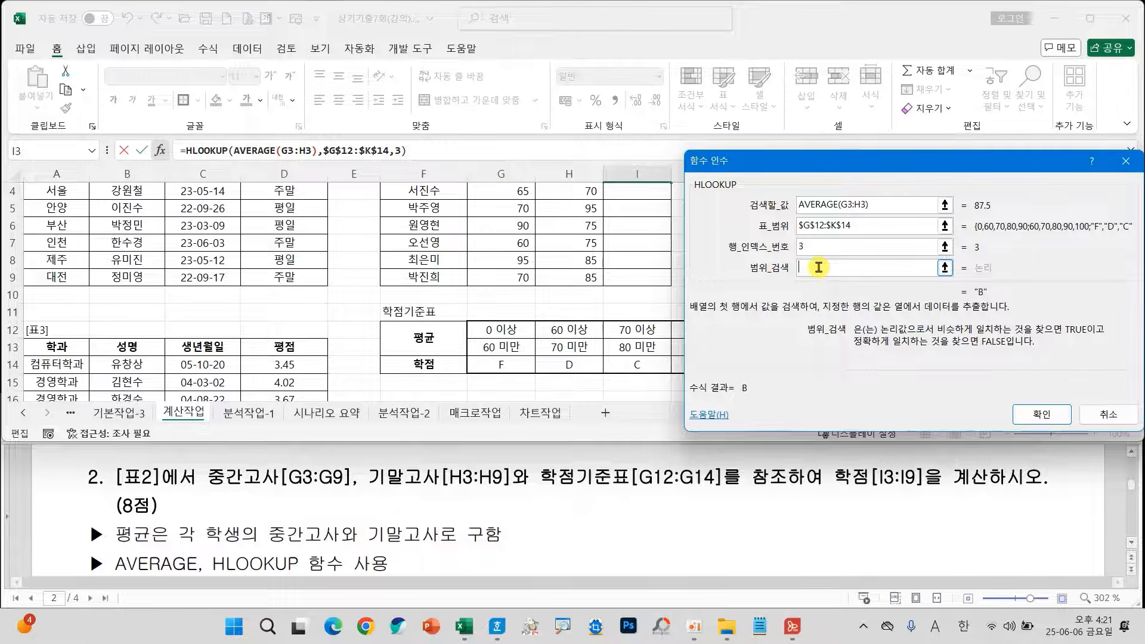
pyautogui.write('1')
pyautogui.click(1042, 414)
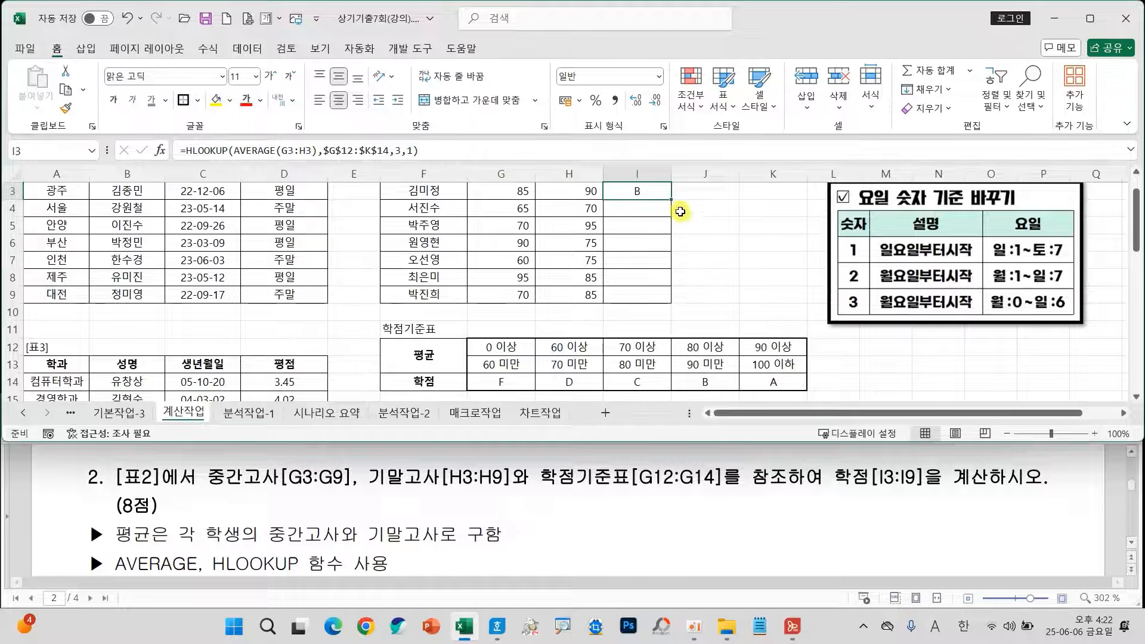
pyautogui.moveTo(671, 200); pyautogui.dragTo(663, 297)
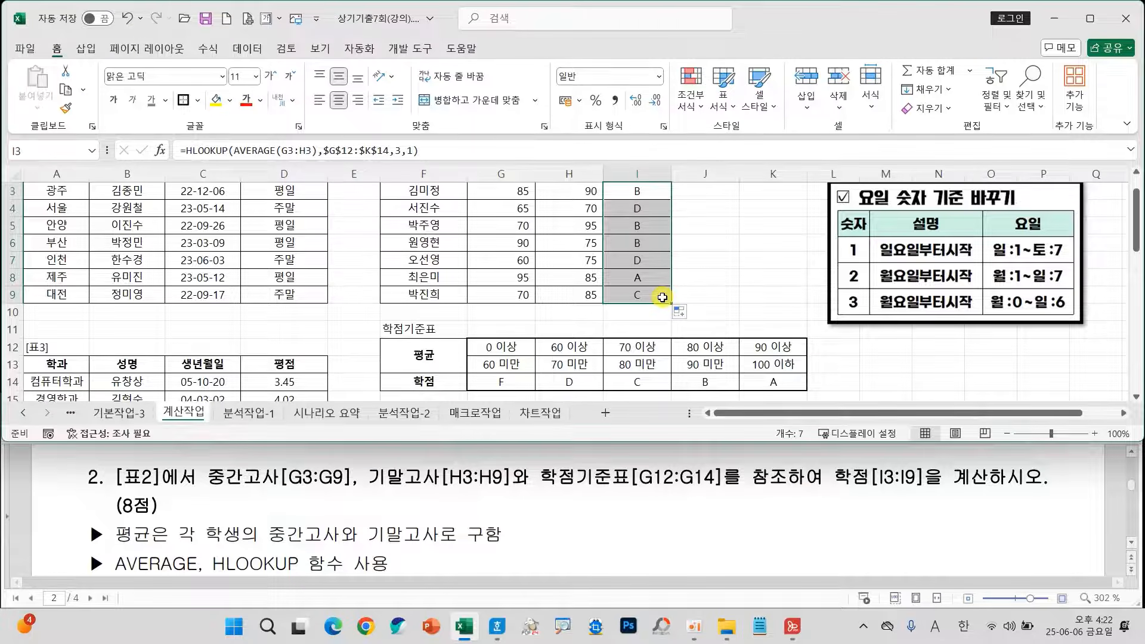
# Enter the criteria for 표3 under 조건, with 학과 in A24 and 경영학과 in A25.
pyautogui.scroll(-3, 339, 295)
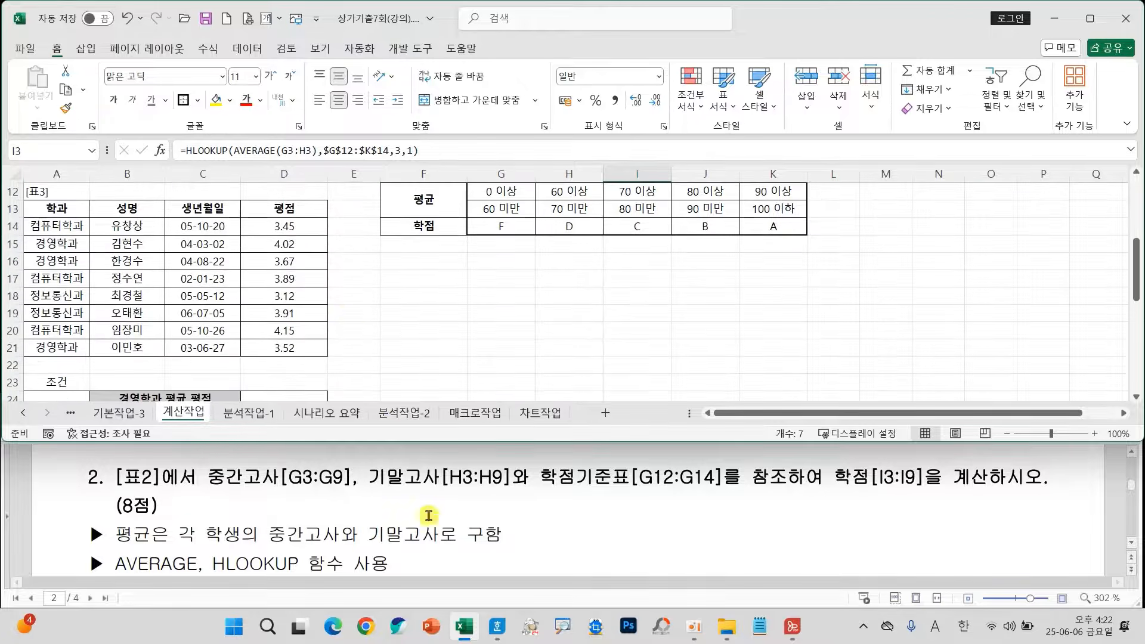
pyautogui.scroll(-3, 435, 516)
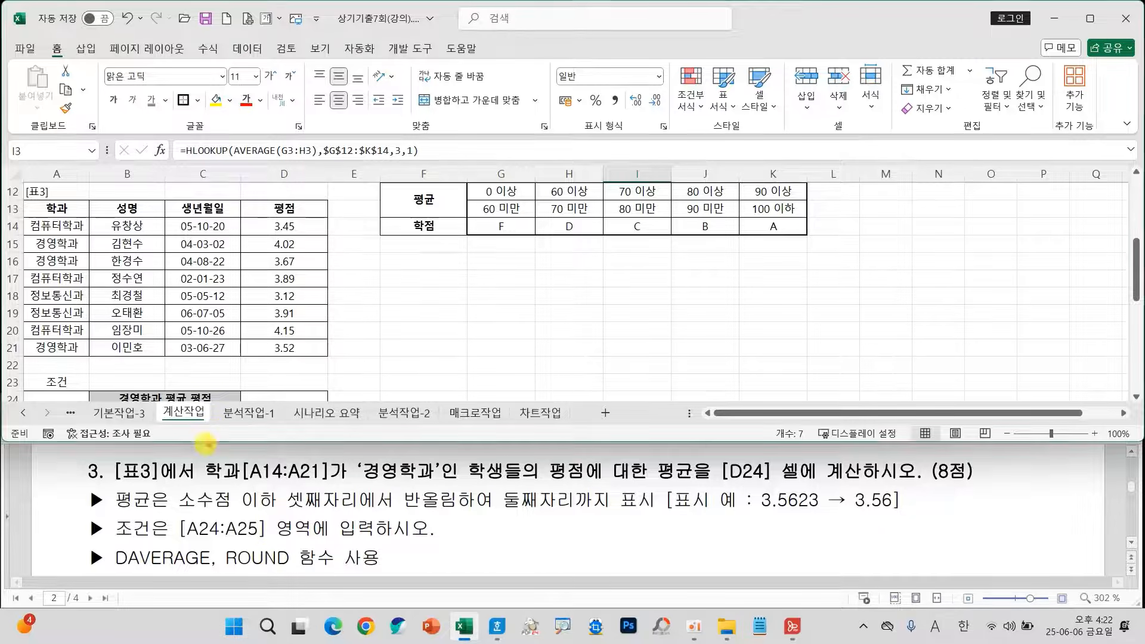
pyautogui.moveTo(193, 448); pyautogui.dragTo(444, 488)
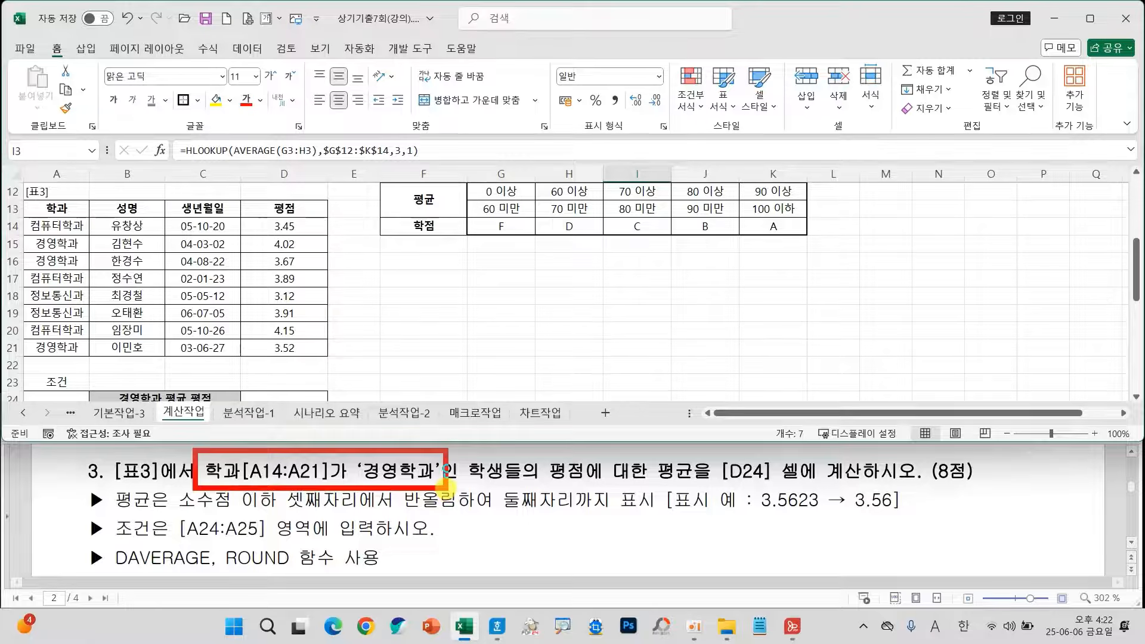
pyautogui.press('Escape')
pyautogui.scroll(-1, 54, 380)
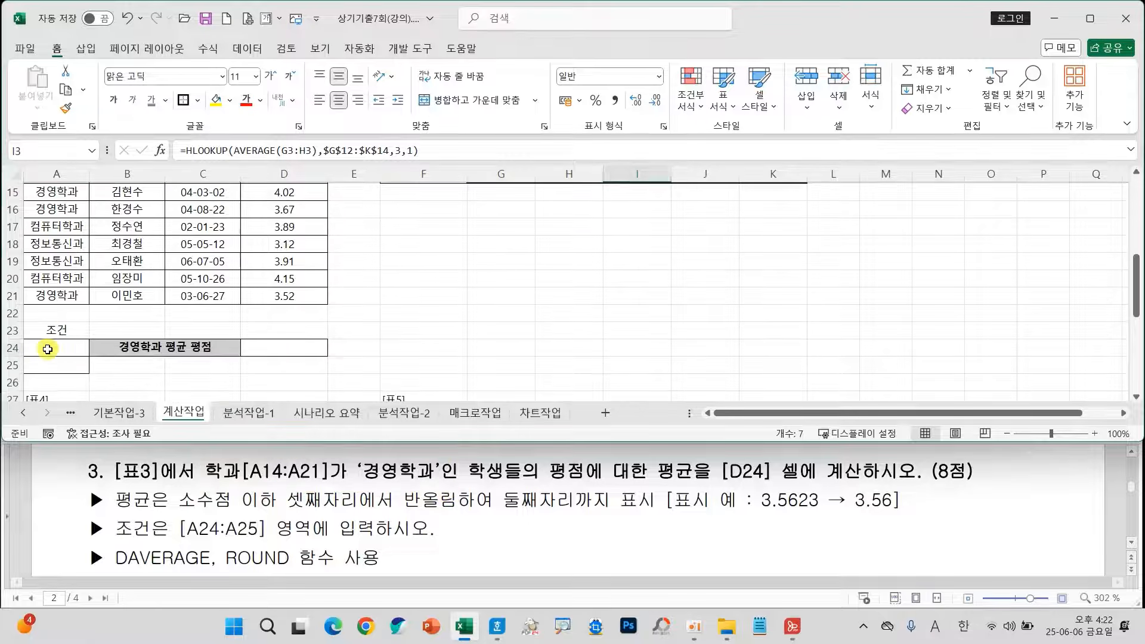
pyautogui.click(59, 350)
pyautogui.write('학')
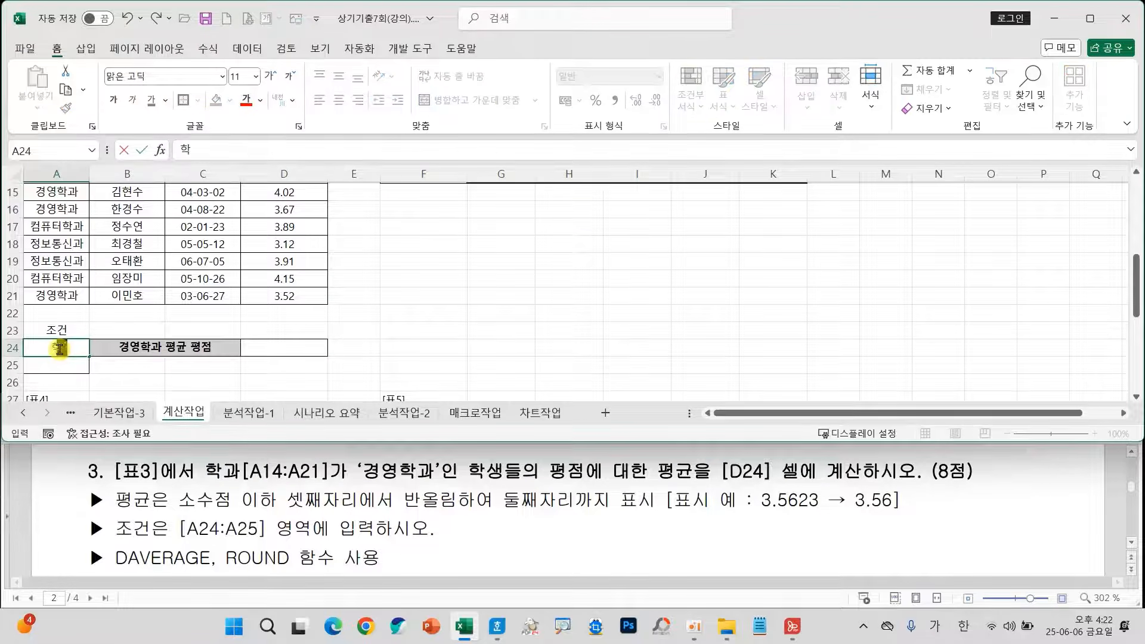
pyautogui.write('과')
pyautogui.press('Return')
pyautogui.write('경영학과')
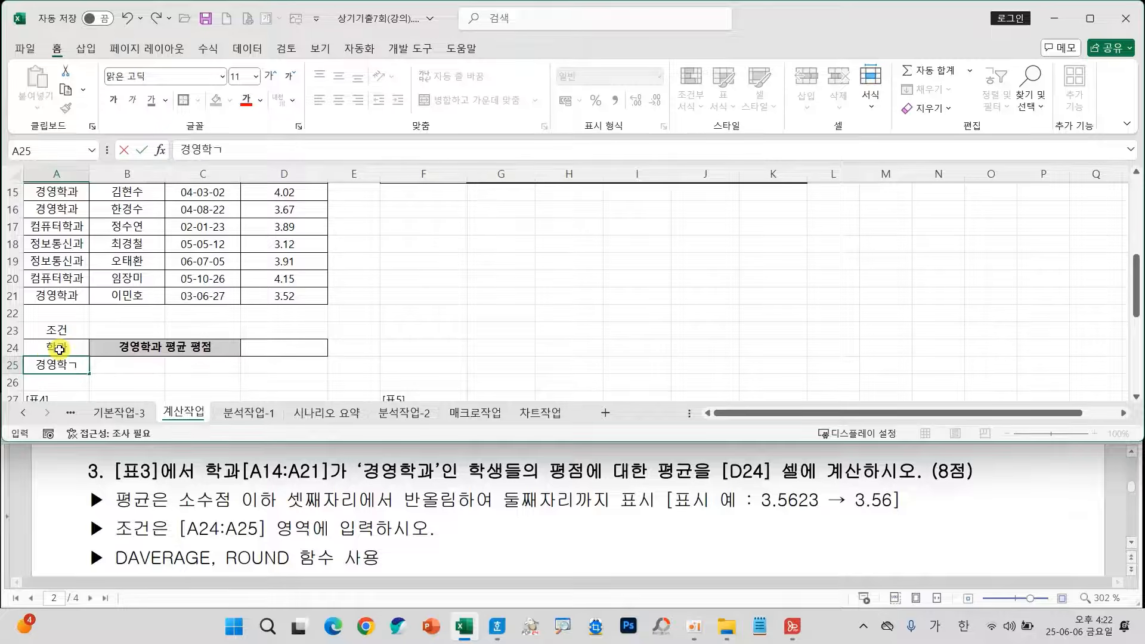
# Insert a ROUND function in cell D24 and set its Num_digits to 2.
pyautogui.click(271, 343)
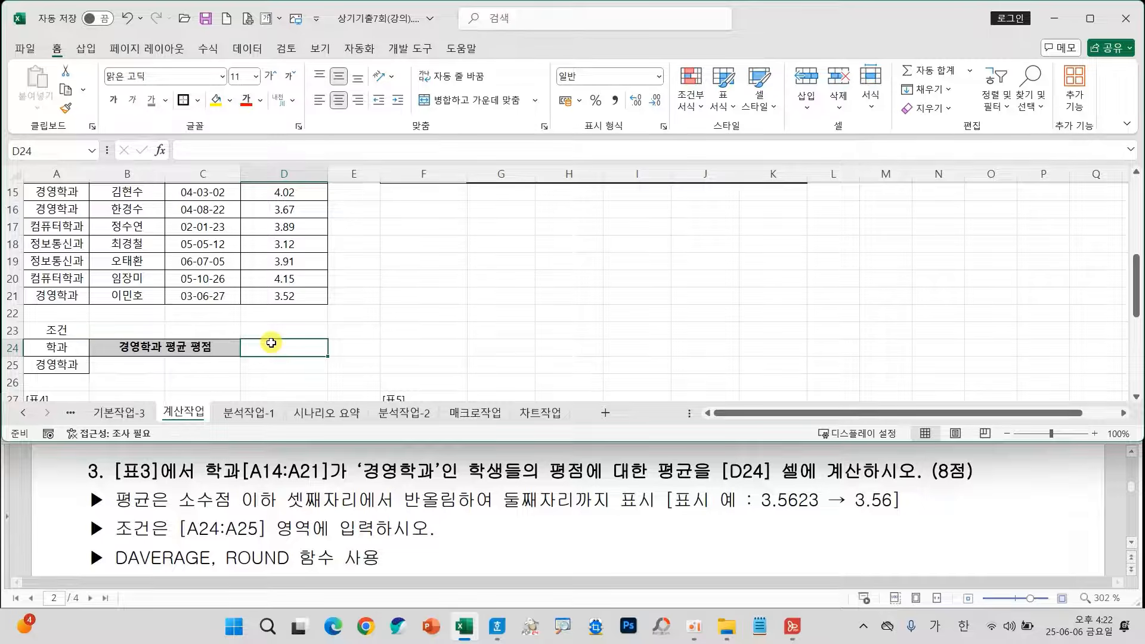
pyautogui.click(160, 151)
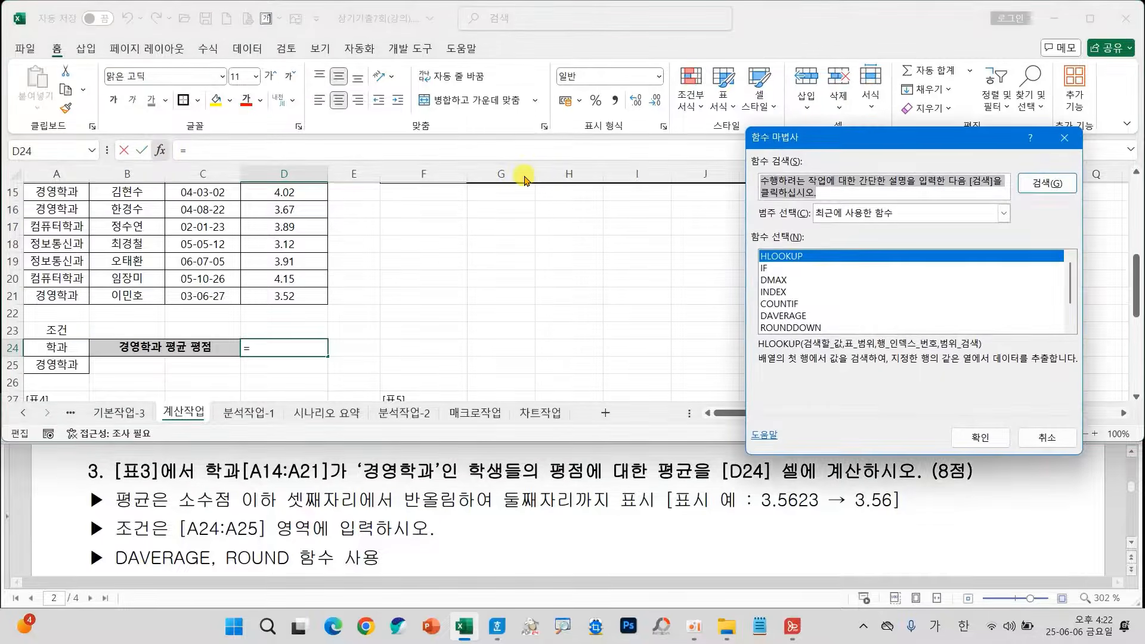
pyautogui.press('Hangul')
pyautogui.write('R')
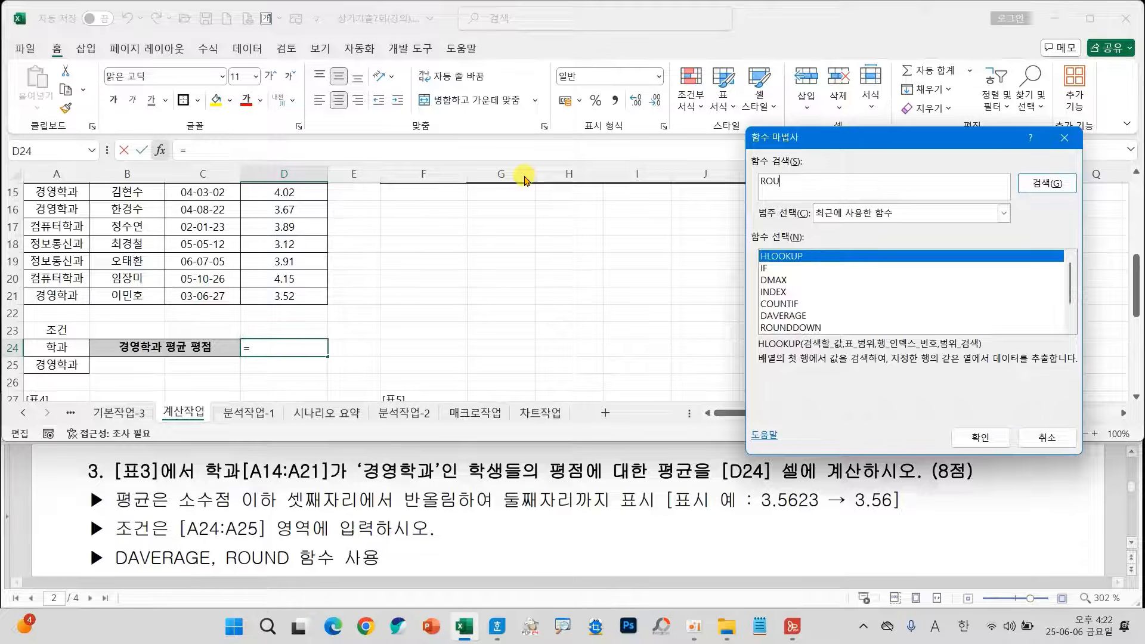
pyautogui.write('OU')
pyautogui.press('Return')
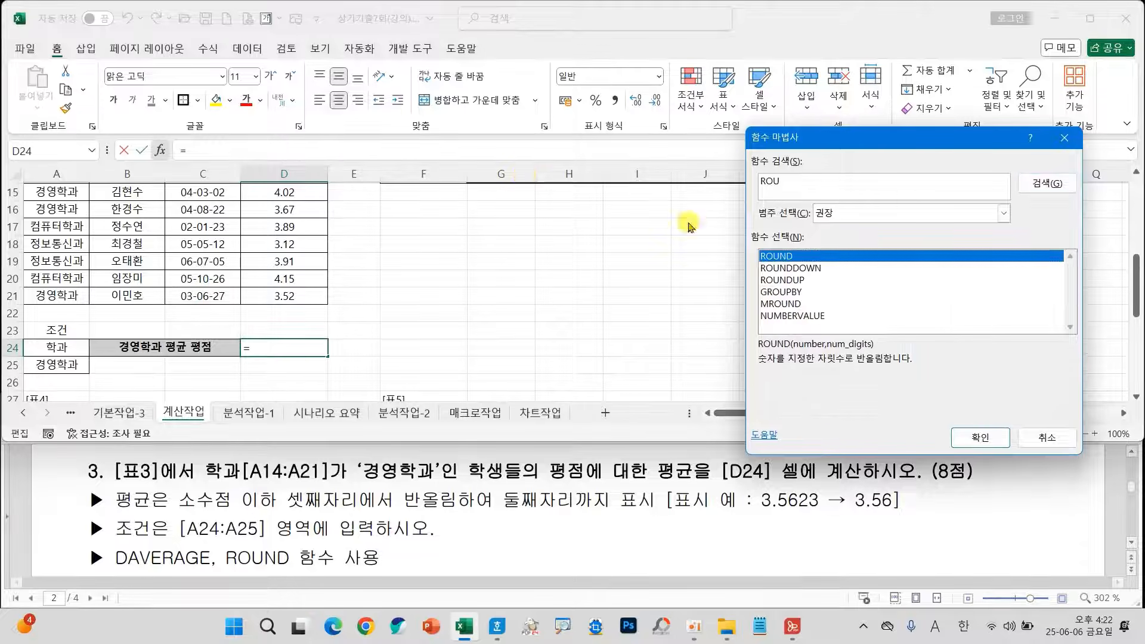
pyautogui.doubleClick(812, 256)
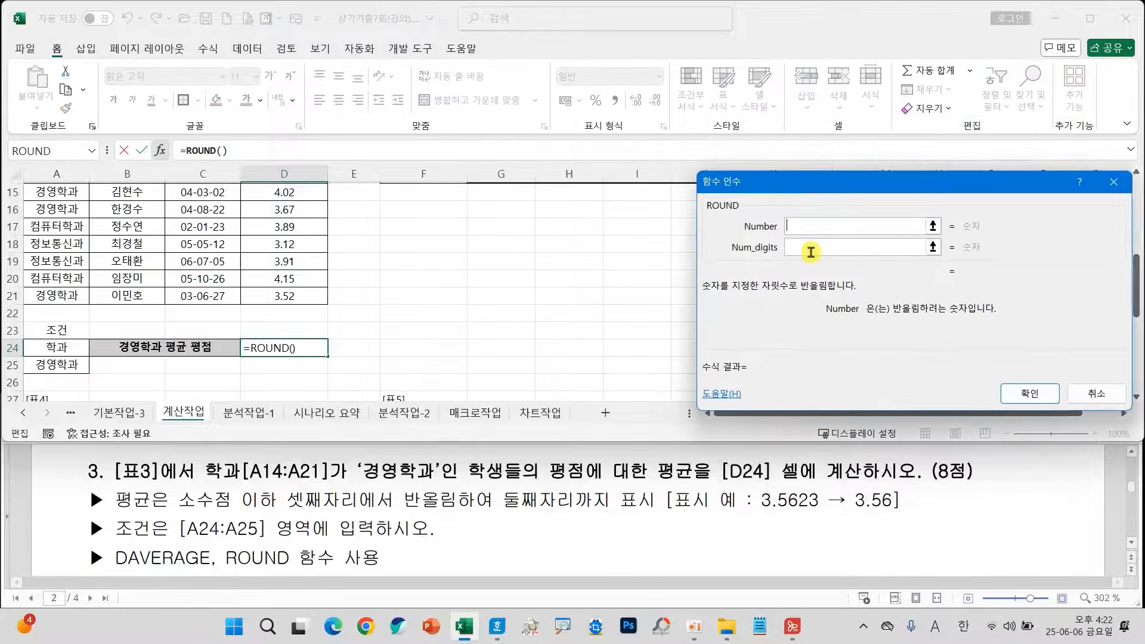
pyautogui.moveTo(788, 174); pyautogui.dragTo(516, 174)
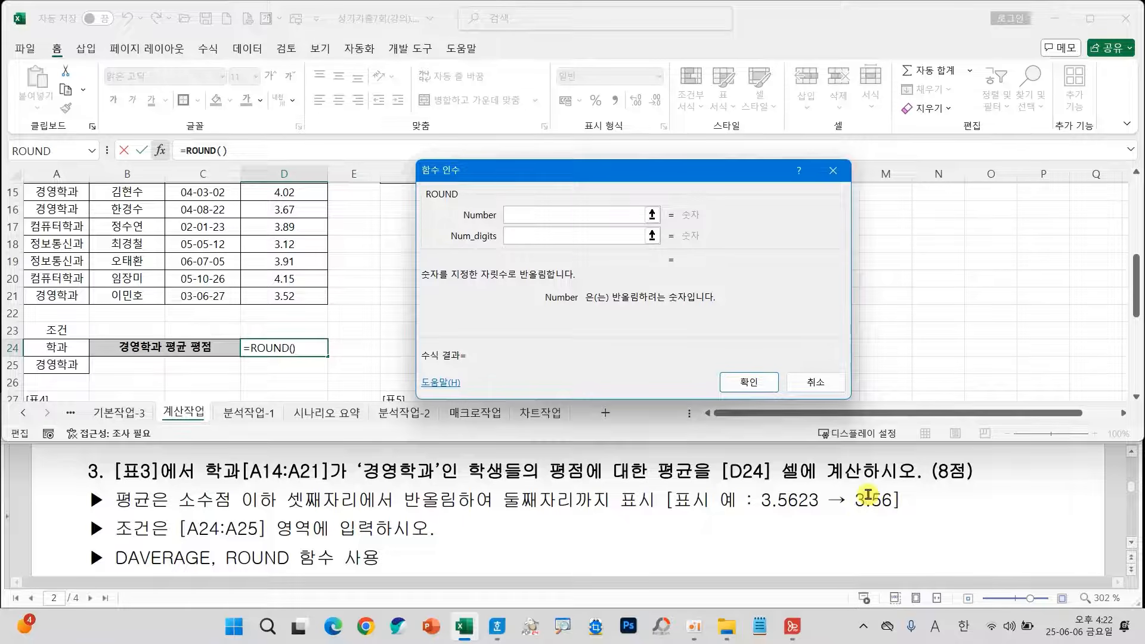
pyautogui.click(513, 237)
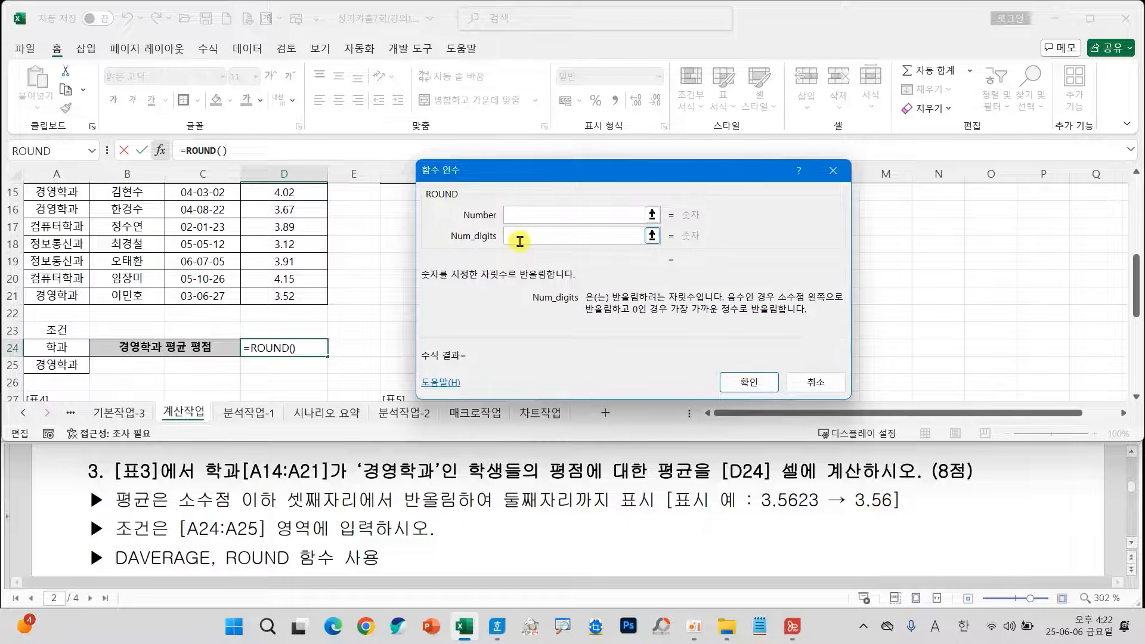
pyautogui.write('2')
# Nest a DAVERAGE function in the Number argument of the ROUND formula in D24.
pyautogui.click(523, 217)
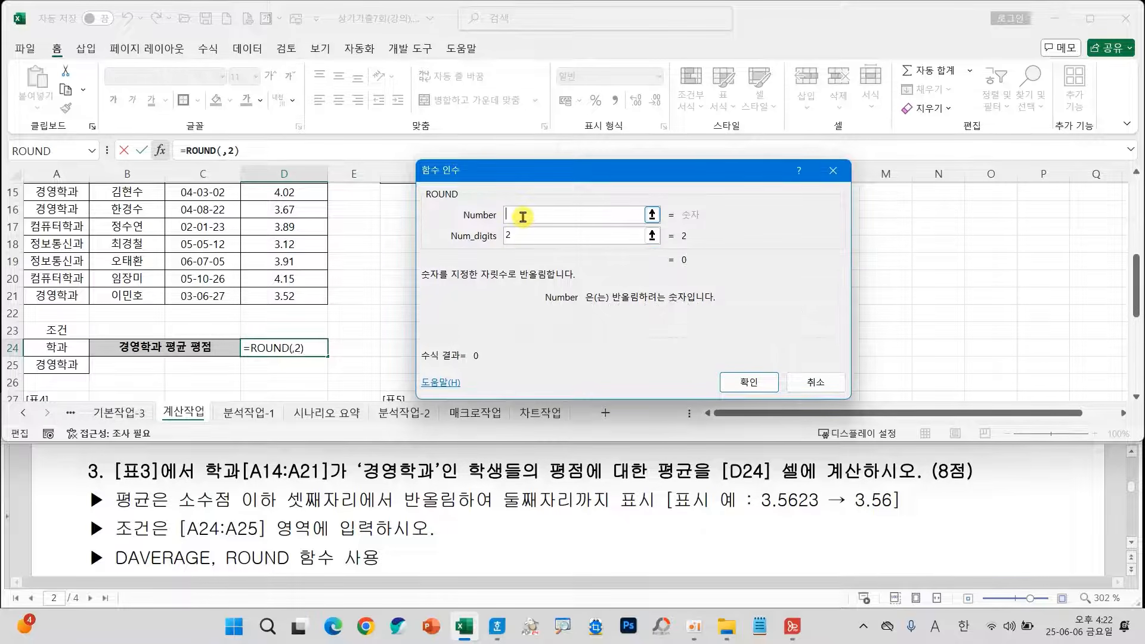
pyautogui.click(91, 152)
pyautogui.click(53, 272)
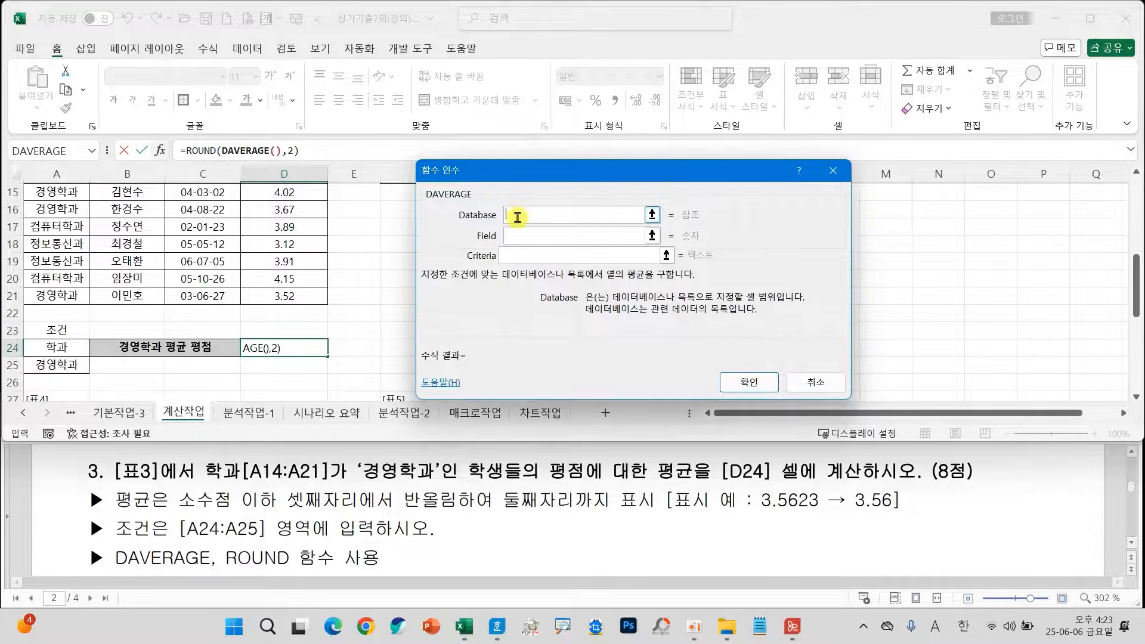
# Set the DAVERAGE Database argument to A13:D21 and its Field argument to 4.
pyautogui.scroll(1, 315, 363)
pyautogui.moveTo(57, 208); pyautogui.dragTo(283, 345)
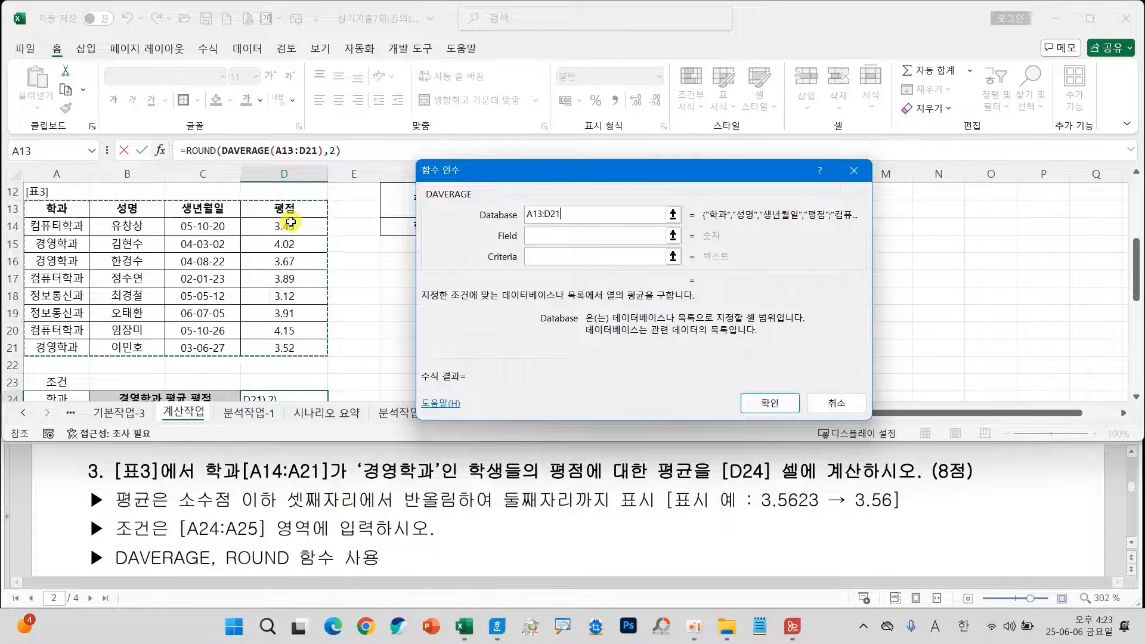
pyautogui.moveTo(77, 241); pyautogui.dragTo(61, 285)
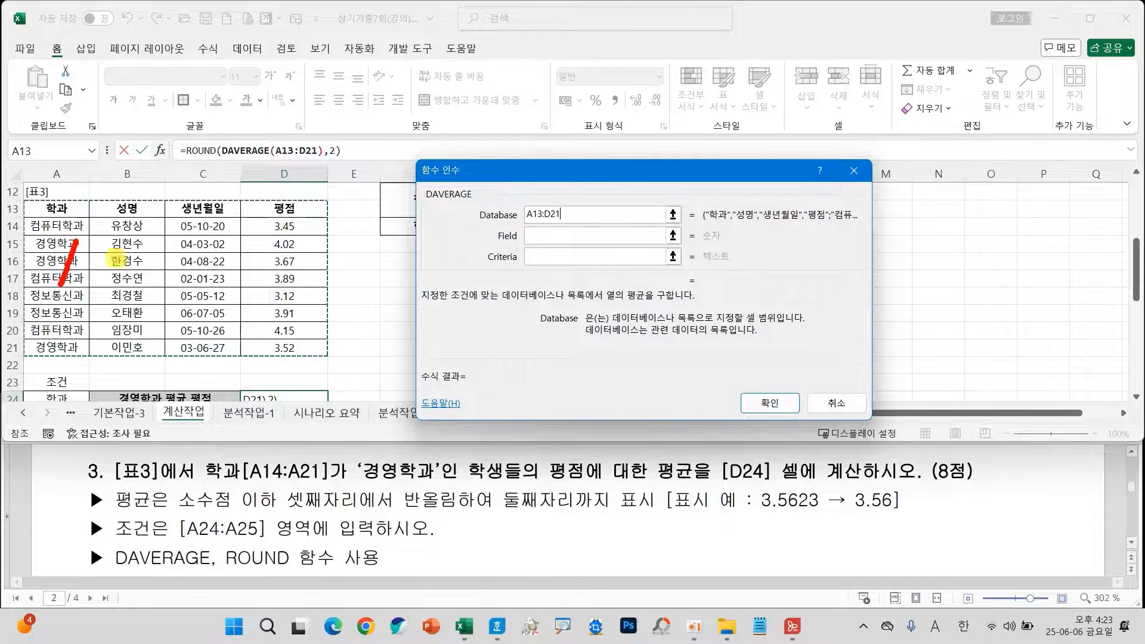
pyautogui.moveTo(281, 241)
pyautogui.mouseDown()
pyautogui.moveTo(294, 276)
pyautogui.moveTo(318, 273)
pyautogui.mouseUp()
pyautogui.moveTo(292, 251); pyautogui.dragTo(282, 281)
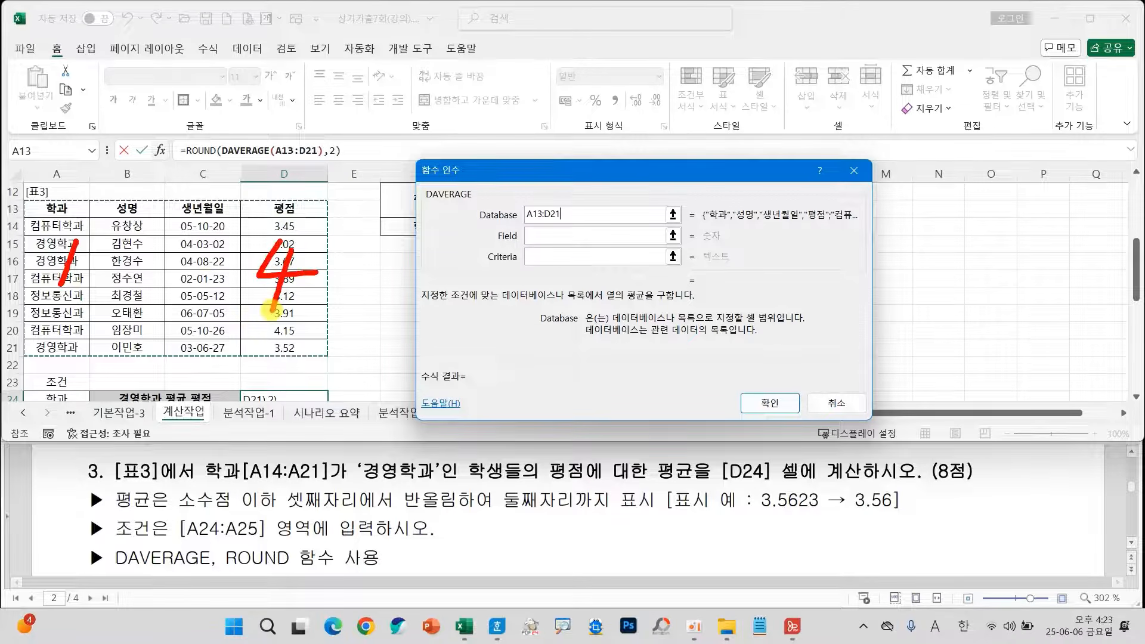
pyautogui.click(543, 236)
pyautogui.write('4')
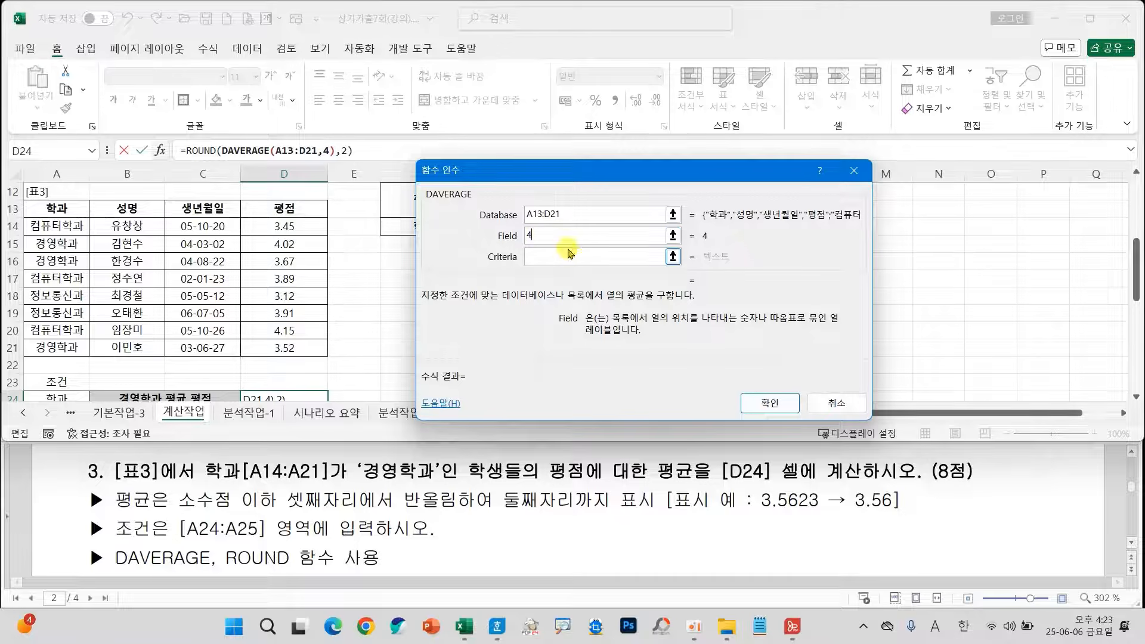
# Set the DAVERAGE Criteria argument to A24:A25 and complete the ROUND formula in D24.
pyautogui.click(558, 256)
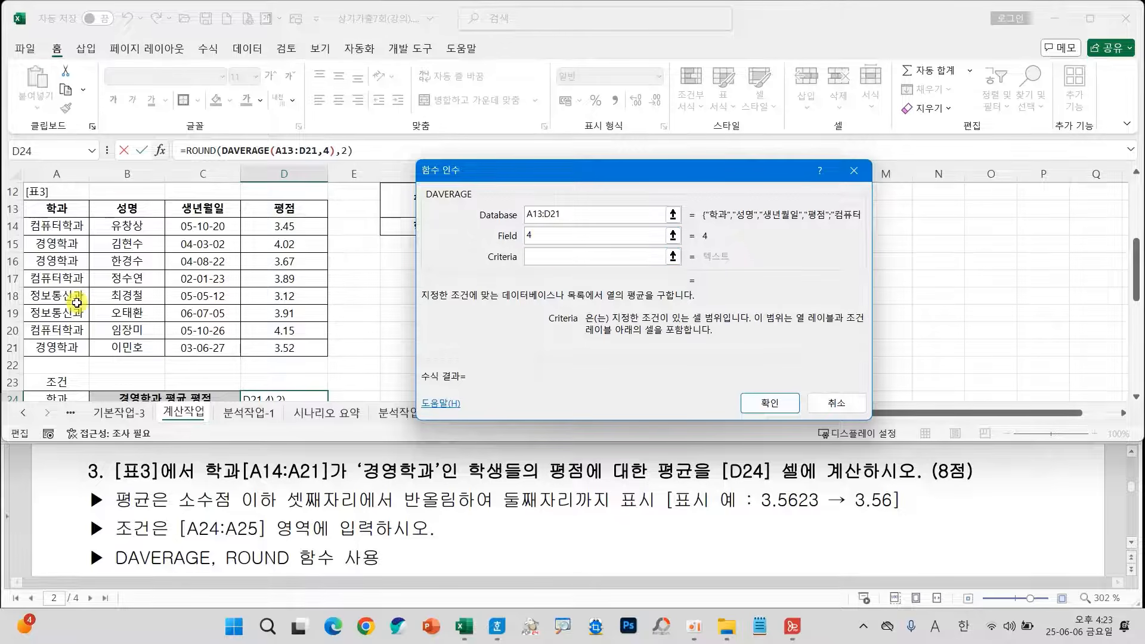
pyautogui.scroll(-1, 77, 303)
pyautogui.click(66, 348)
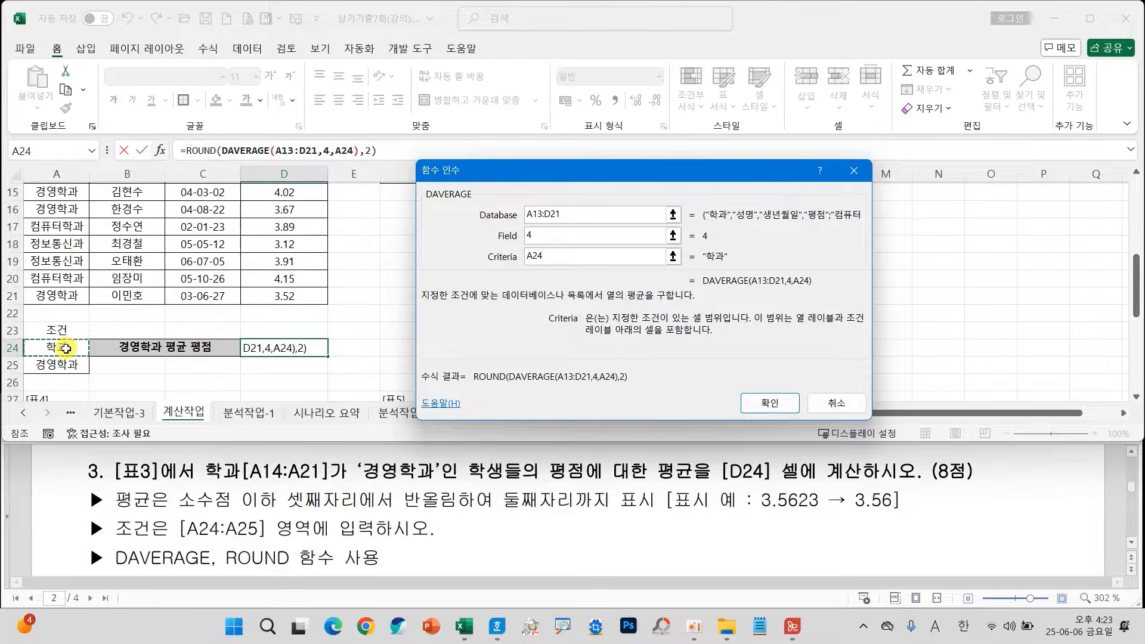
pyautogui.moveTo(65, 348); pyautogui.dragTo(66, 361)
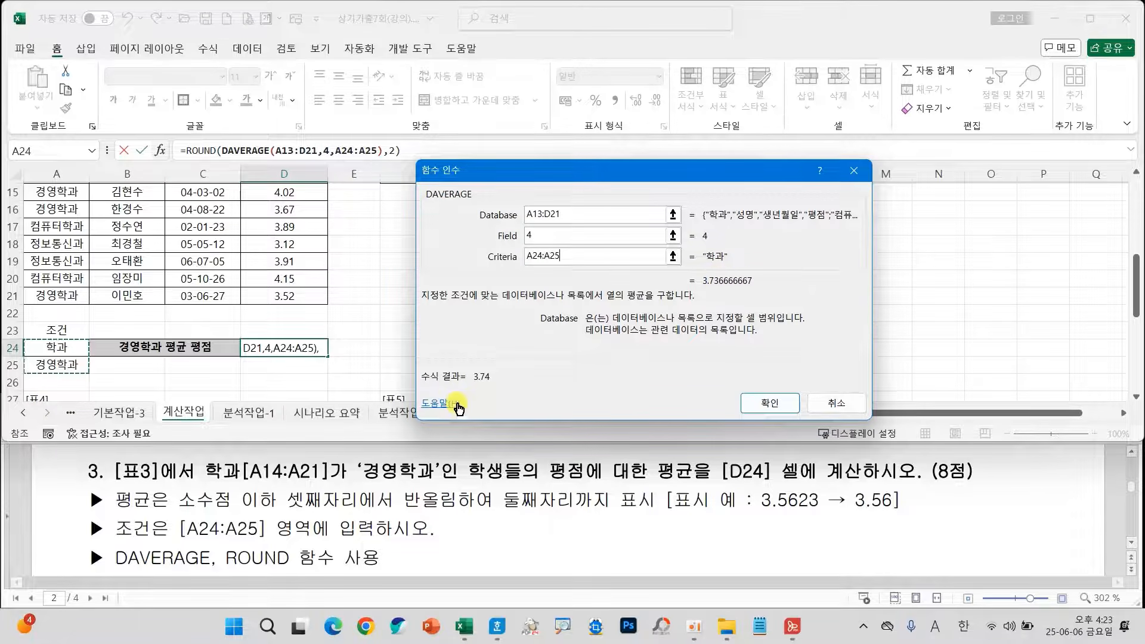
pyautogui.click(757, 404)
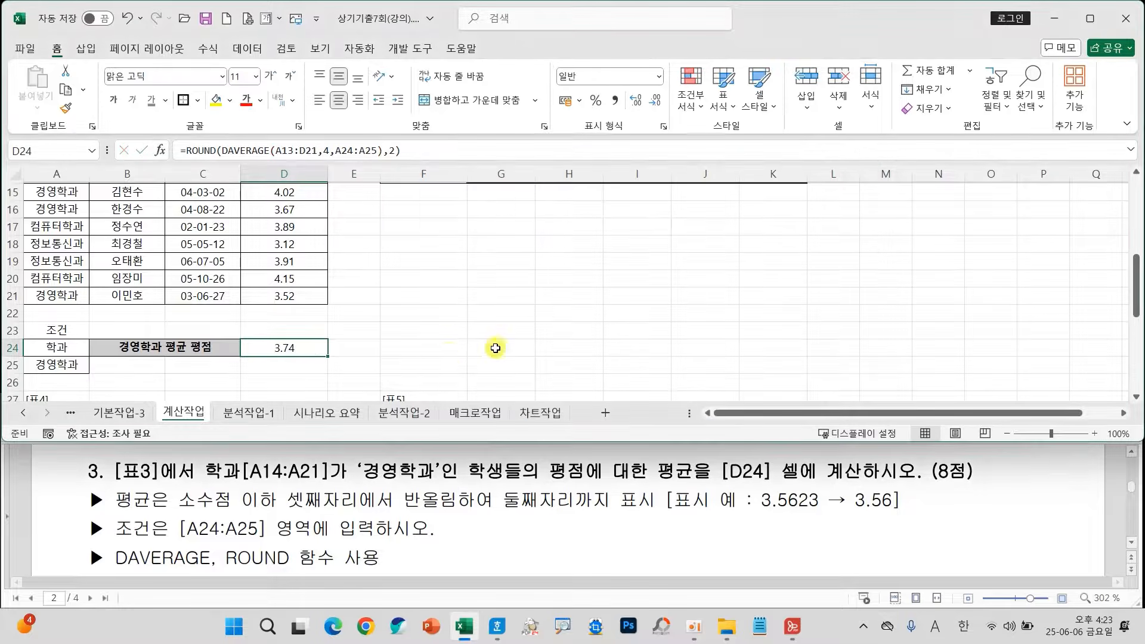
# Select cell D37 under 표4 and review question 4's counting condition and the functions it allows.
pyautogui.scroll(2, 566, 365)
pyautogui.scroll(-4, 573, 362)
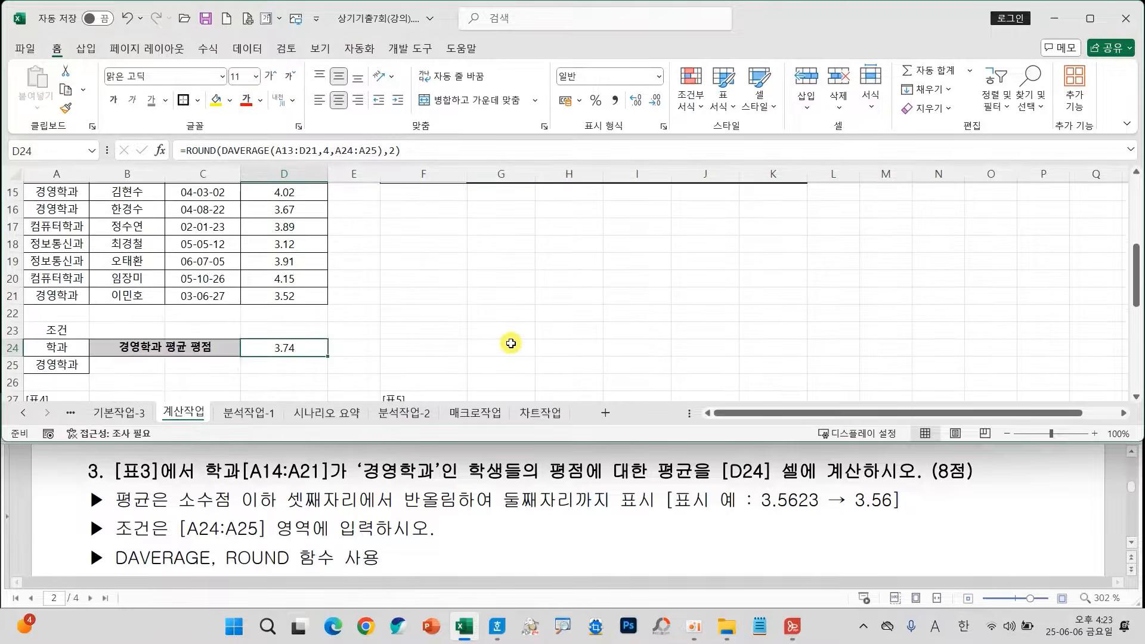
pyautogui.scroll(-2, 511, 344)
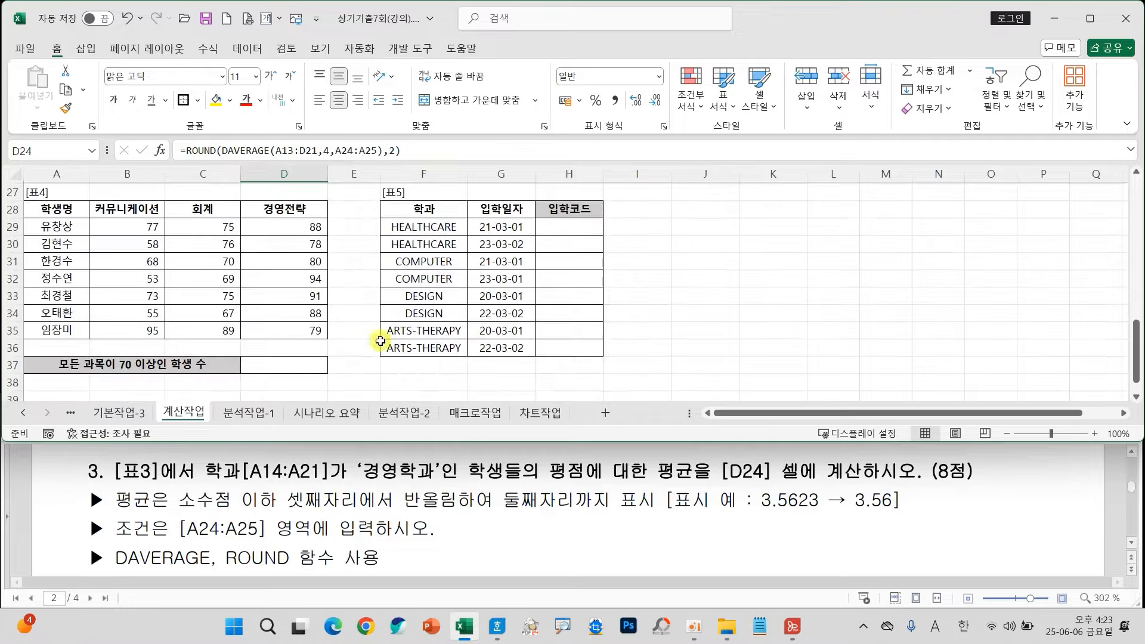
pyautogui.click(301, 363)
pyautogui.scroll(-5, 507, 519)
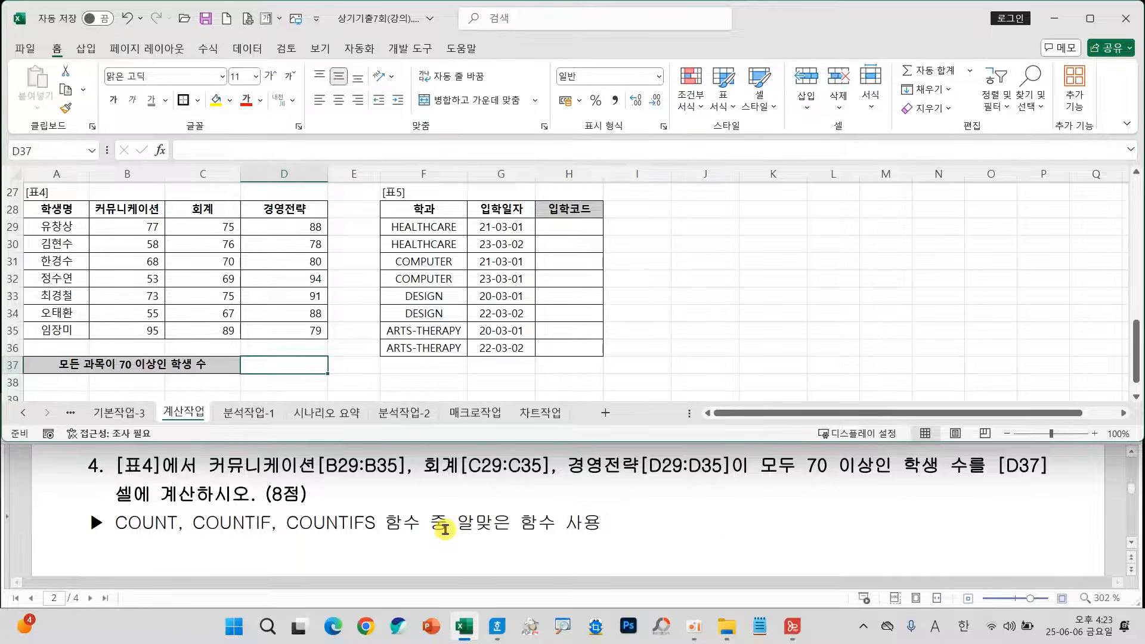
pyautogui.moveTo(756, 447); pyautogui.dragTo(975, 485)
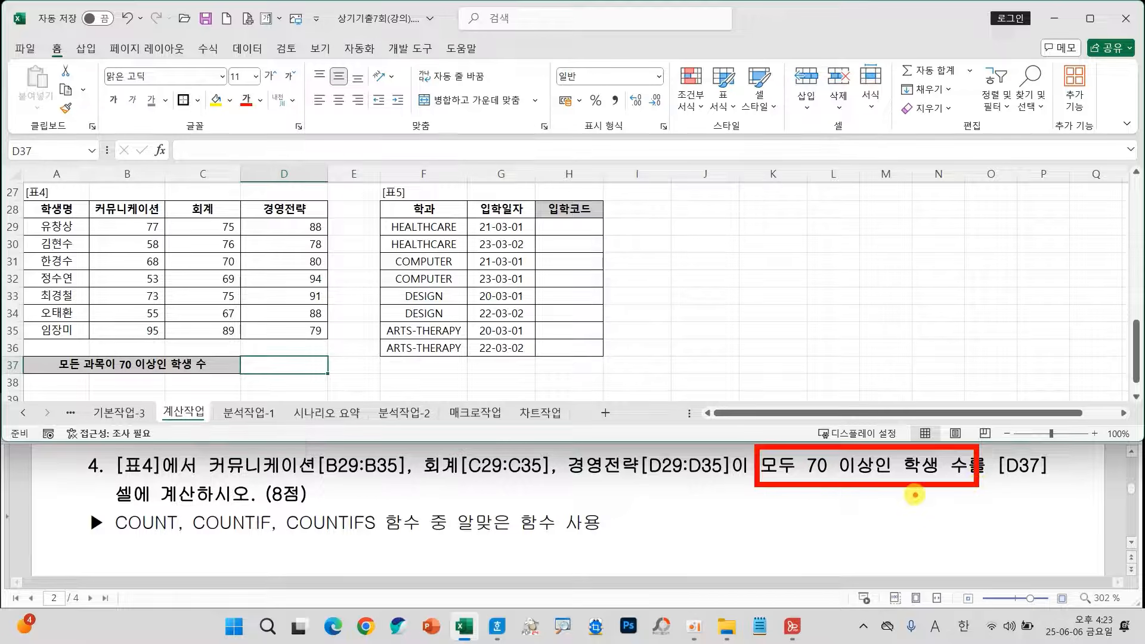
pyautogui.moveTo(763, 487)
pyautogui.mouseDown()
pyautogui.moveTo(737, 533)
pyautogui.moveTo(387, 561)
pyautogui.moveTo(346, 540)
pyautogui.moveTo(319, 556)
pyautogui.moveTo(402, 547)
pyautogui.mouseUp()
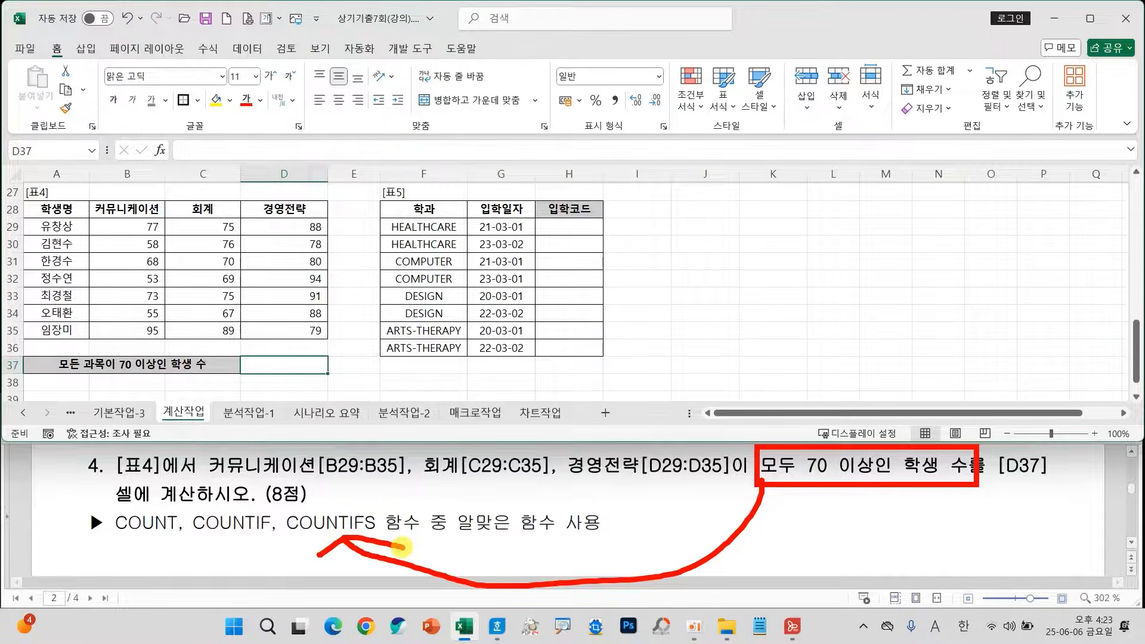
pyautogui.press('Escape')
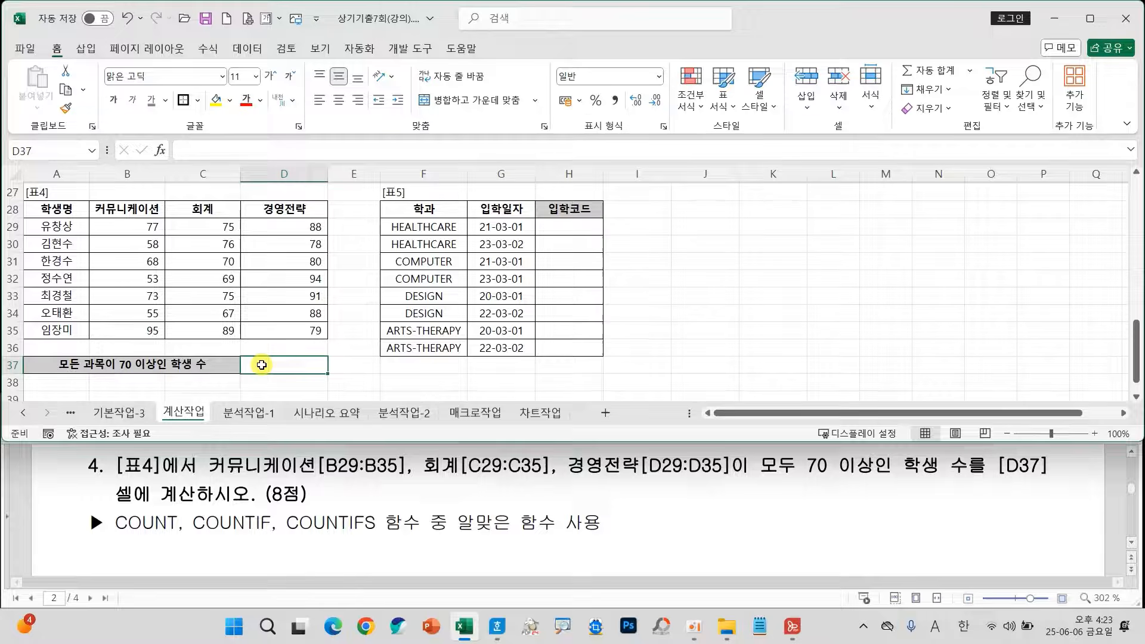
# Search the function wizard for COU and insert a COUNTIFS function in cell D37.
pyautogui.click(159, 150)
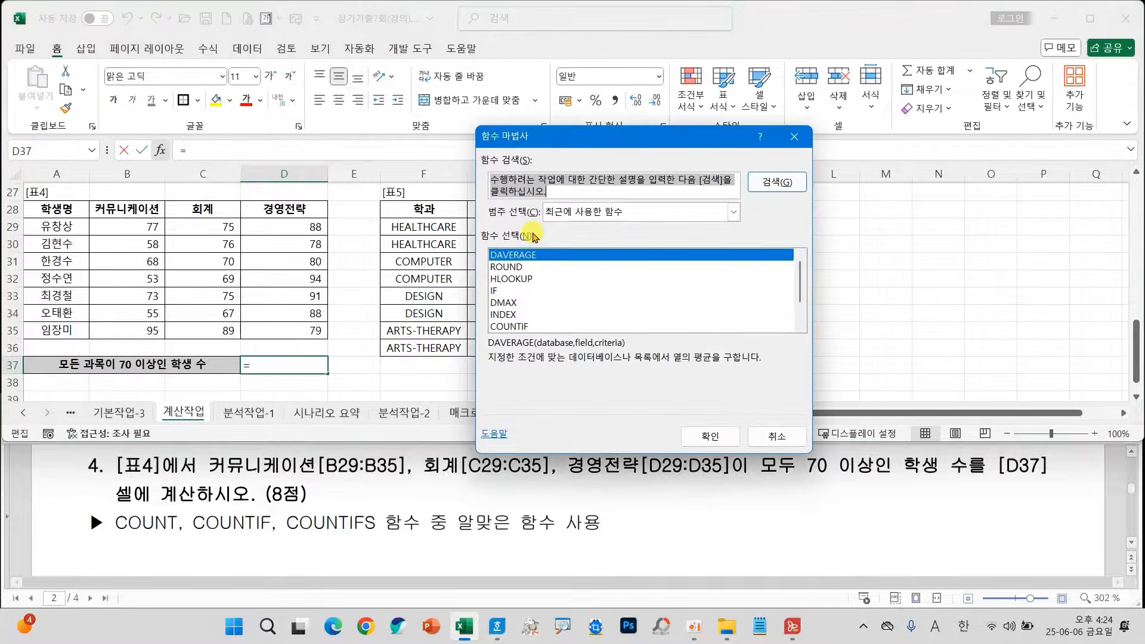
pyautogui.write('COU')
pyautogui.press('Return')
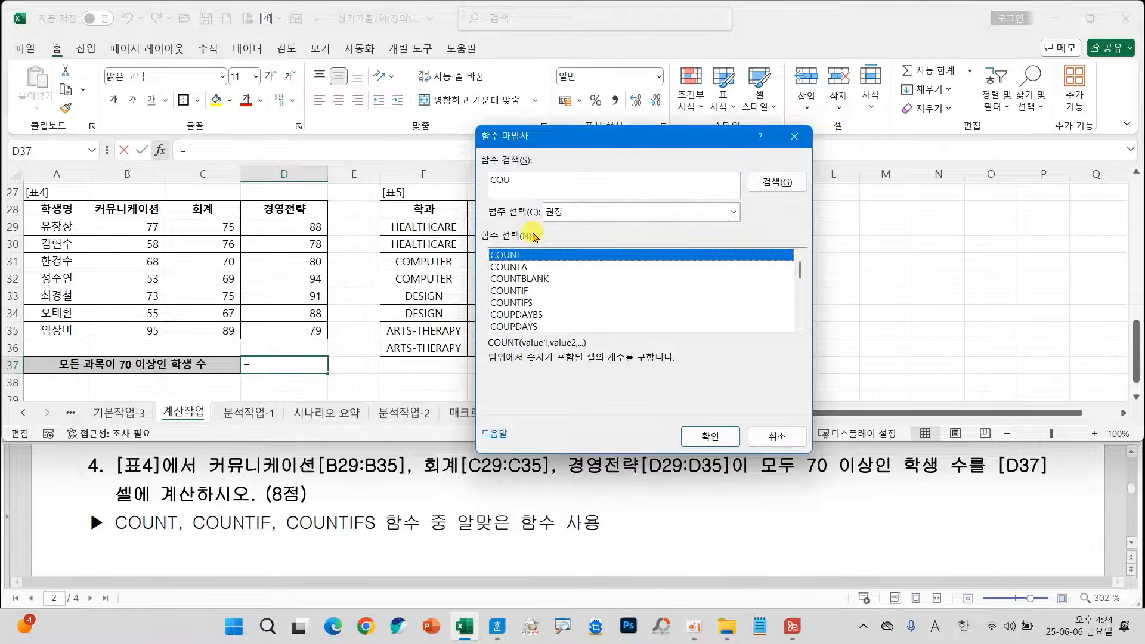
pyautogui.press('Down')
pyautogui.press('Down')
pyautogui.press('Down')
pyautogui.press('Down')
pyautogui.press('Return')
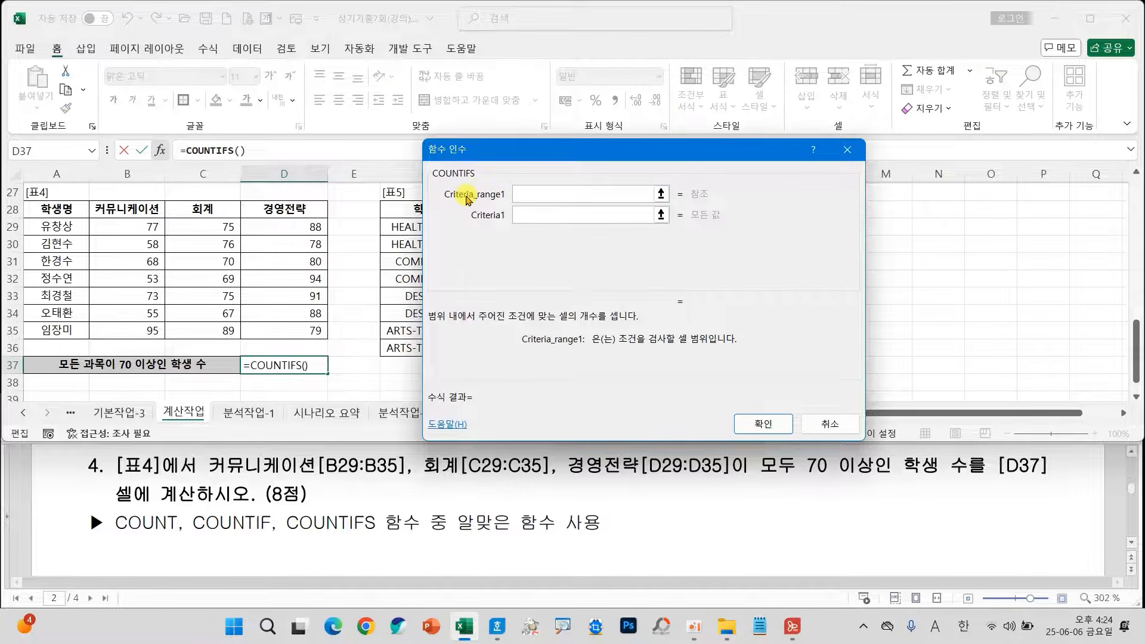
# Set the first two COUNTIFS criteria ranges to B29:B35 and C29:C35, each with the criterion ">=70".
pyautogui.moveTo(144, 227); pyautogui.dragTo(149, 329)
pyautogui.click(523, 218)
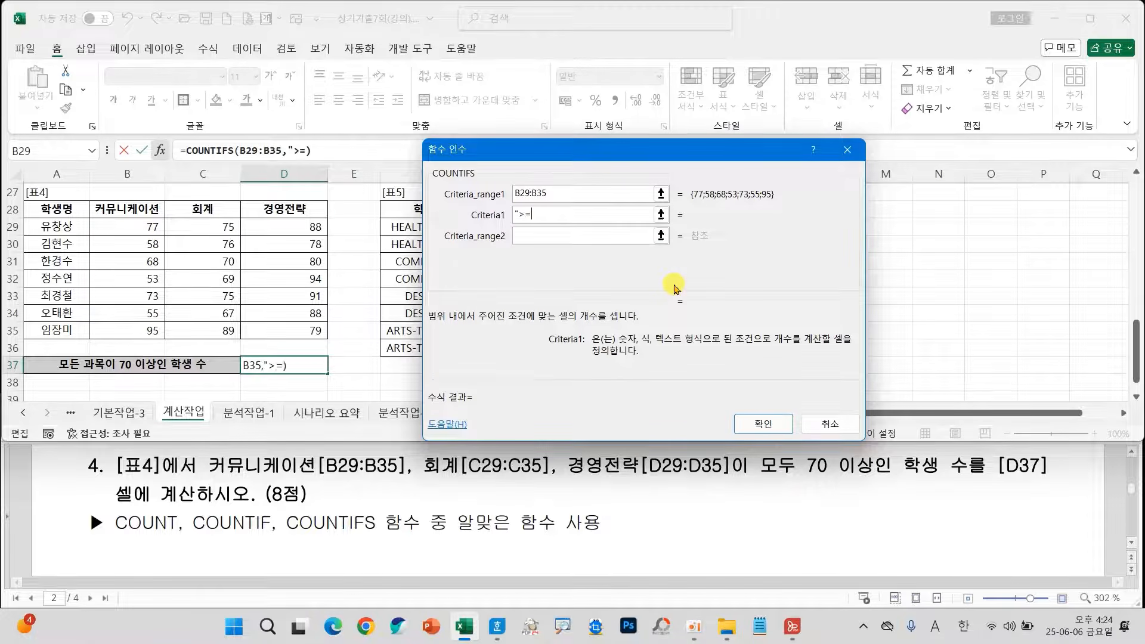
pyautogui.write('">=70"')
pyautogui.press('Tab')
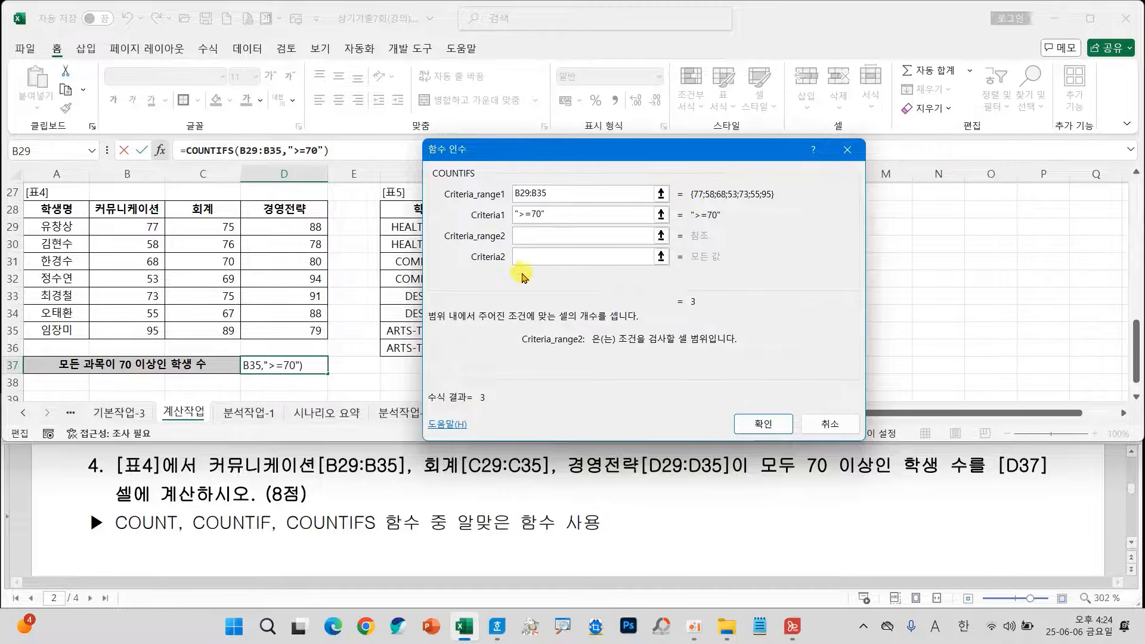
pyautogui.moveTo(222, 226); pyautogui.dragTo(208, 325)
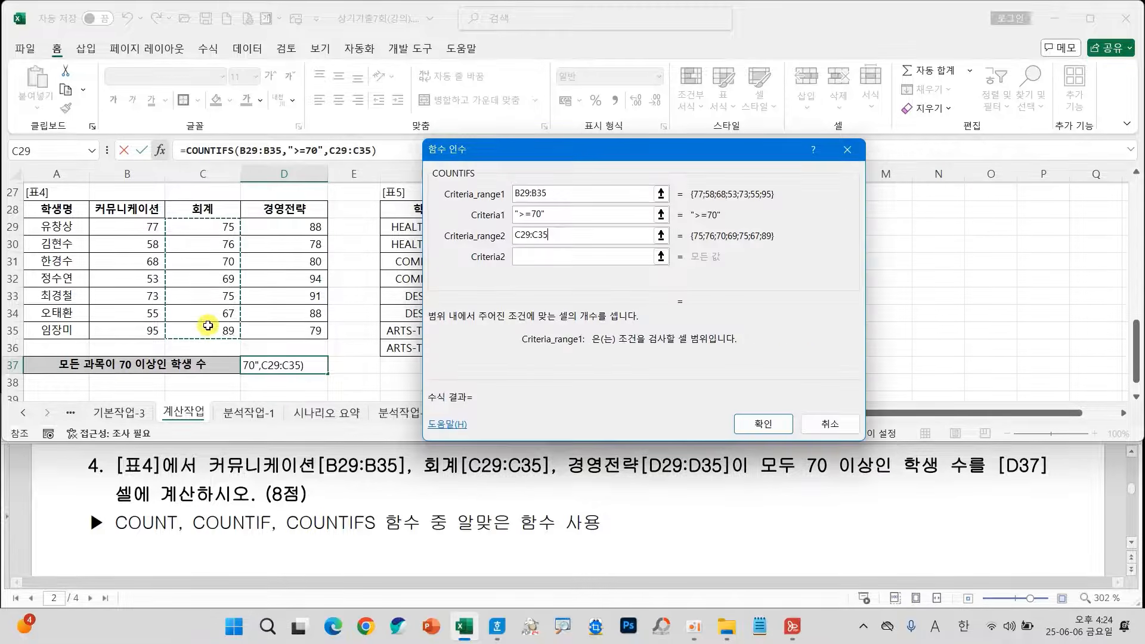
pyautogui.press('Tab')
pyautogui.write('">=7')
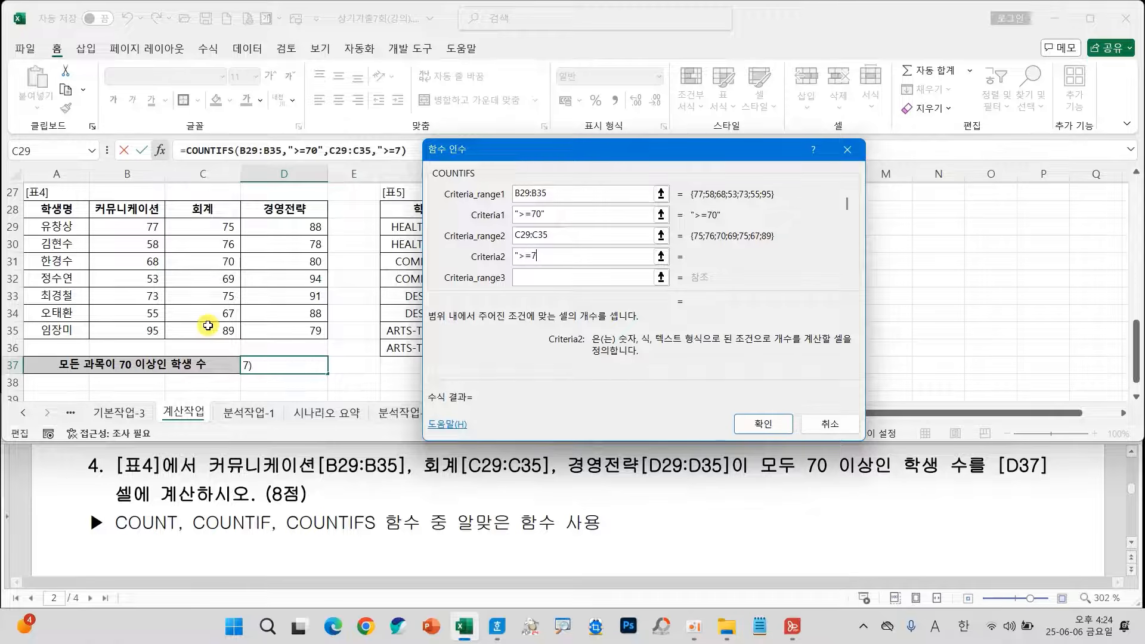
pyautogui.press('Tab')
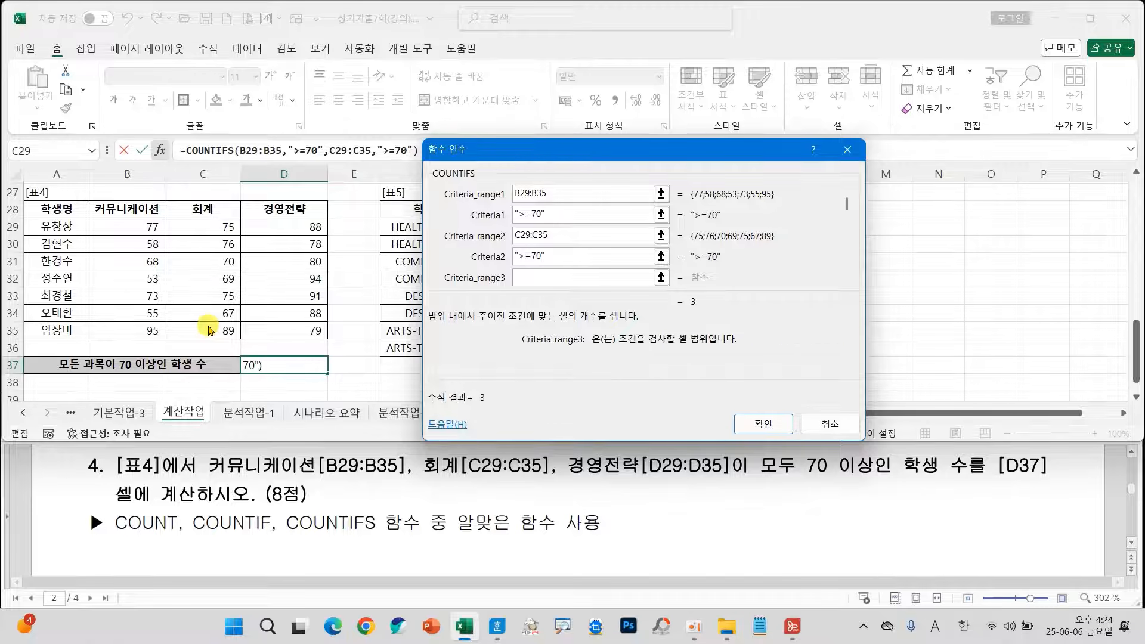
# Add D29:D35 as the third COUNTIFS criteria range with the criterion ">=70" and complete the formula in D37.
pyautogui.moveTo(285, 227); pyautogui.dragTo(283, 331)
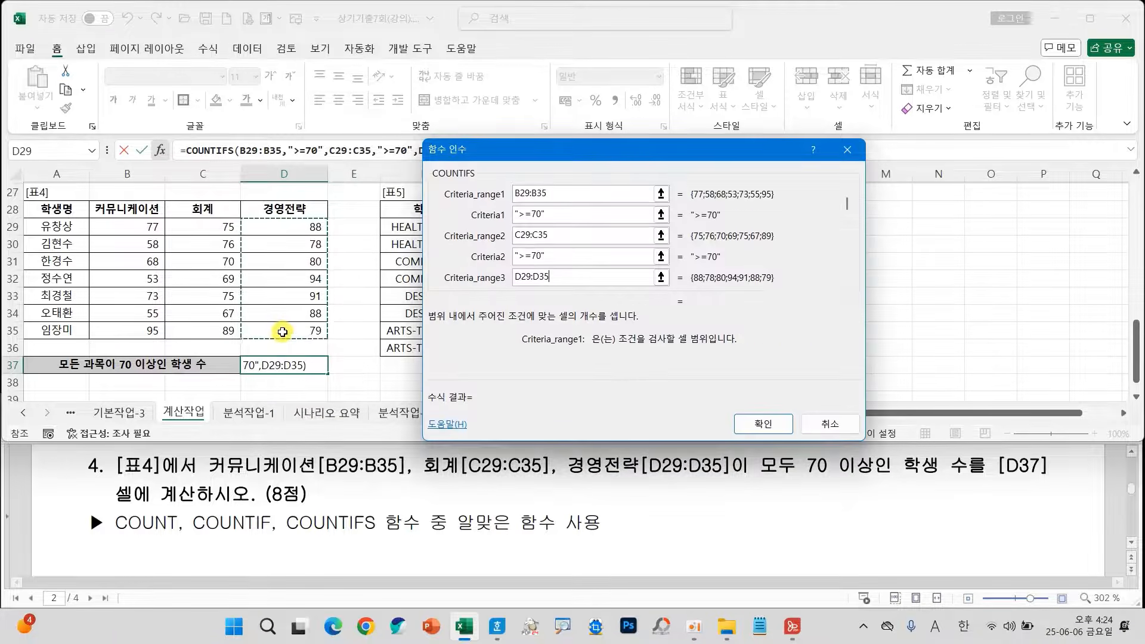
pyautogui.press('Tab')
pyautogui.write('">=')
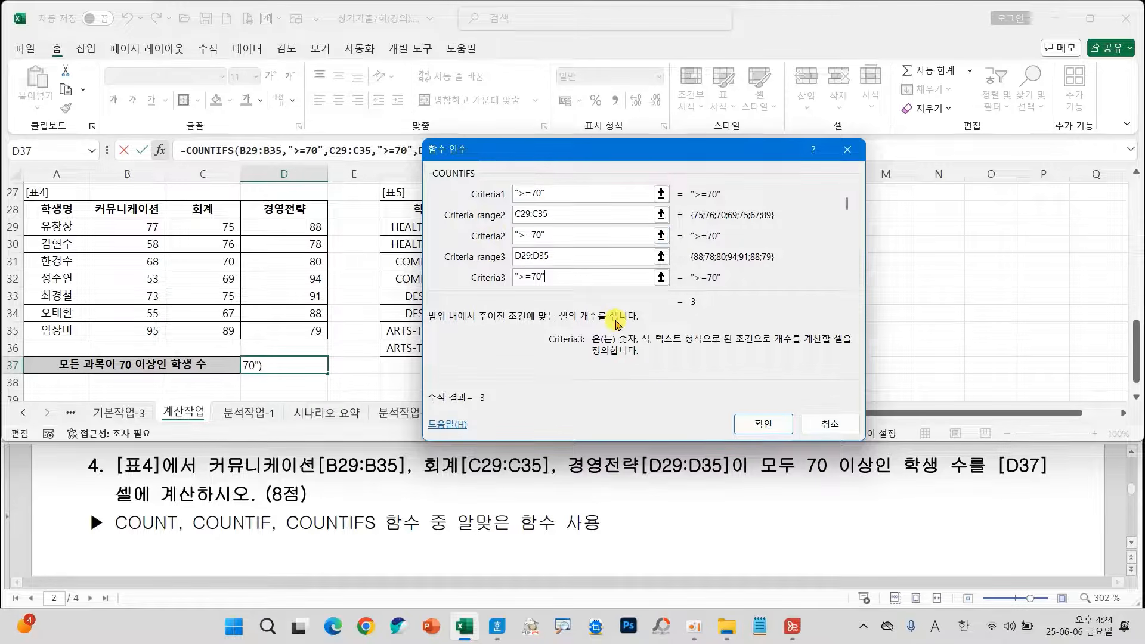
pyautogui.click(747, 426)
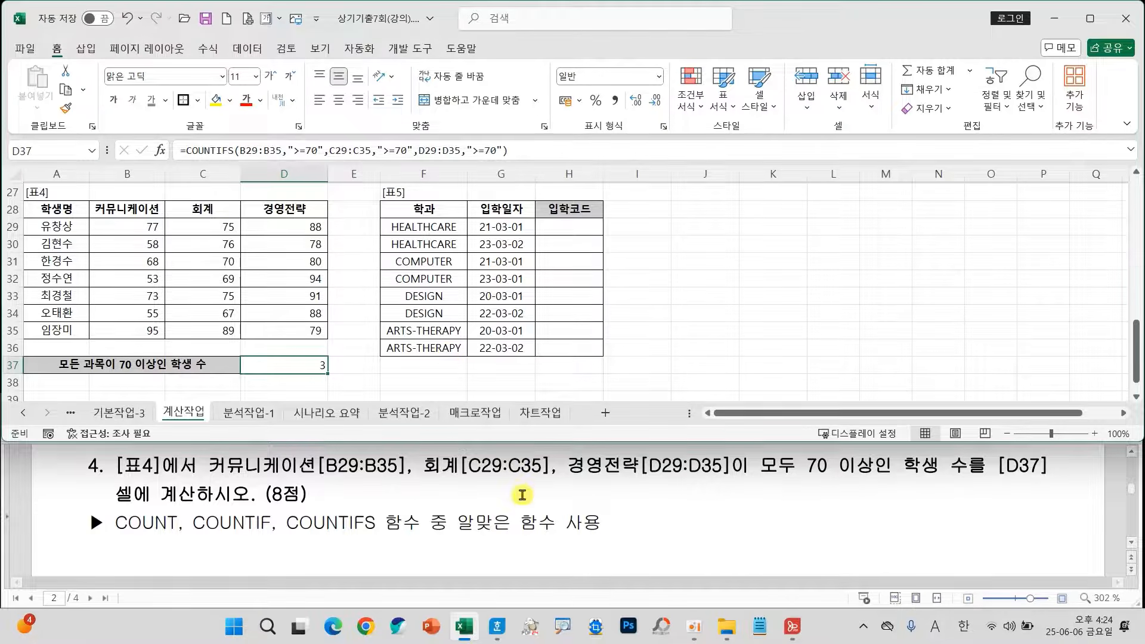
# Select cell H29 under 입학코드 and review question 5's code format, display example and required functions.
pyautogui.scroll(-3, 522, 495)
pyautogui.scroll(1, 522, 496)
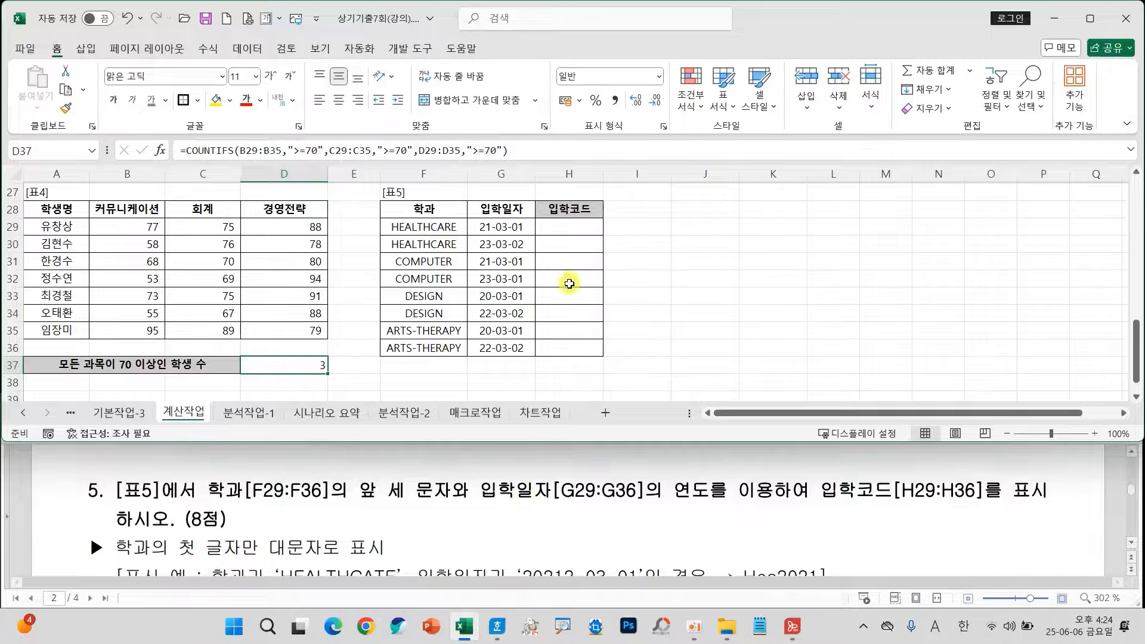
pyautogui.click(569, 228)
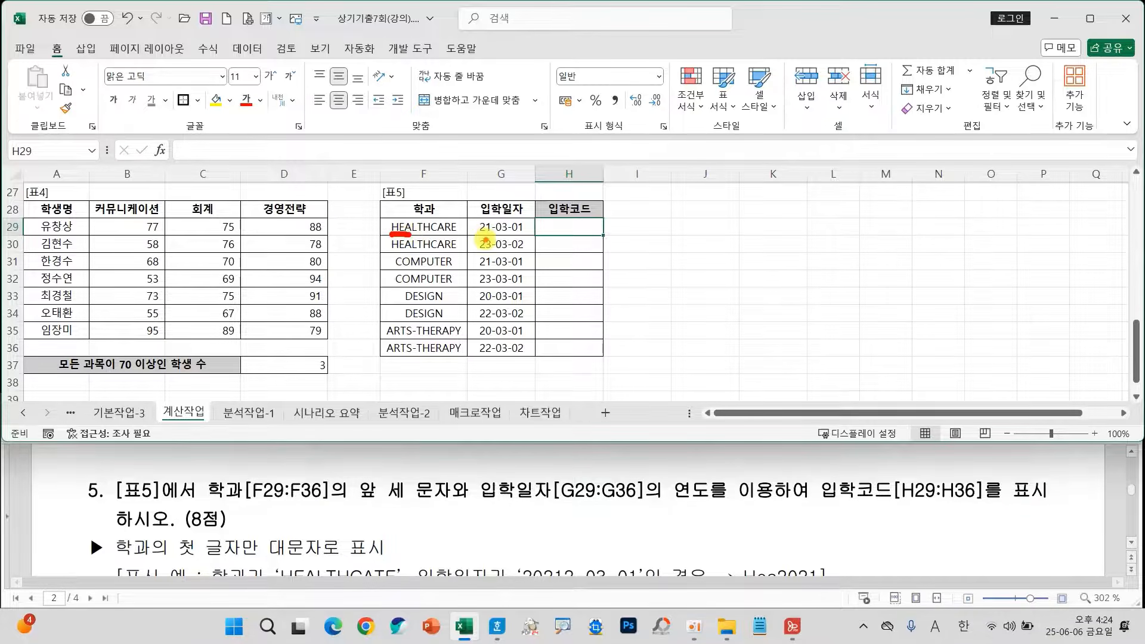
pyautogui.moveTo(486, 238); pyautogui.dragTo(472, 238)
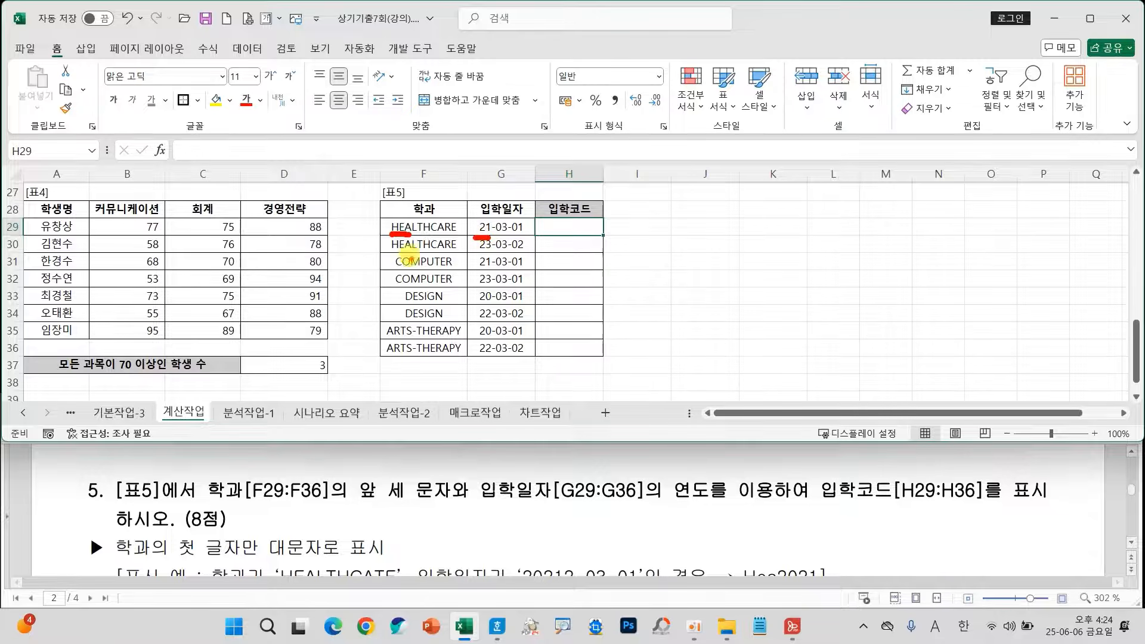
pyautogui.moveTo(298, 562)
pyautogui.mouseDown()
pyautogui.moveTo(274, 529)
pyautogui.moveTo(293, 561)
pyautogui.mouseUp()
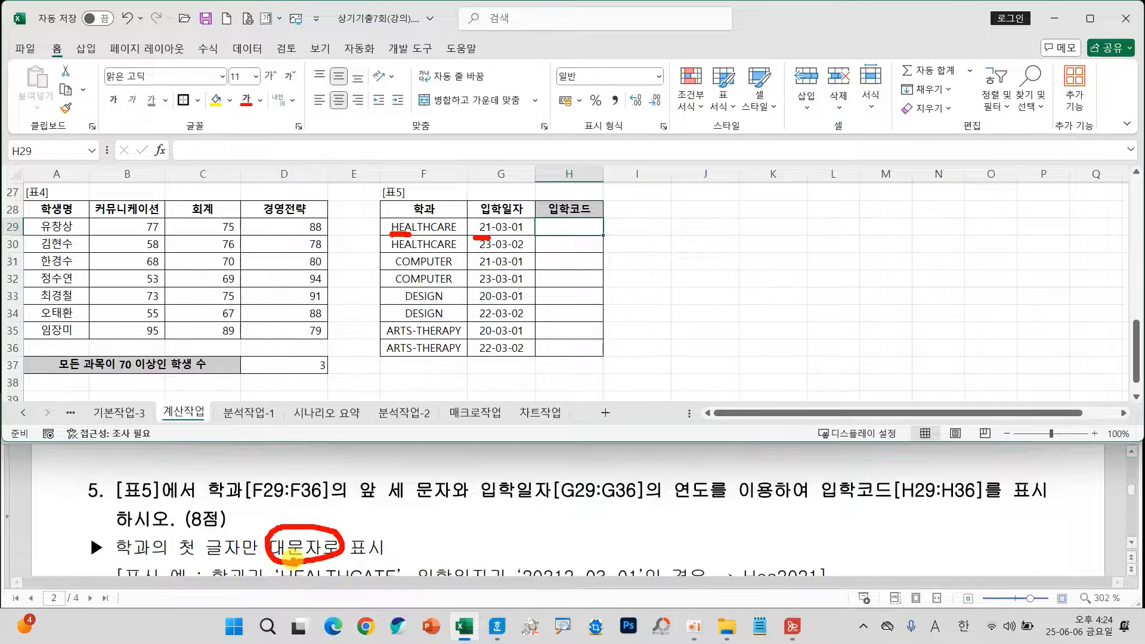
pyautogui.press('Escape')
pyautogui.scroll(-2, 394, 551)
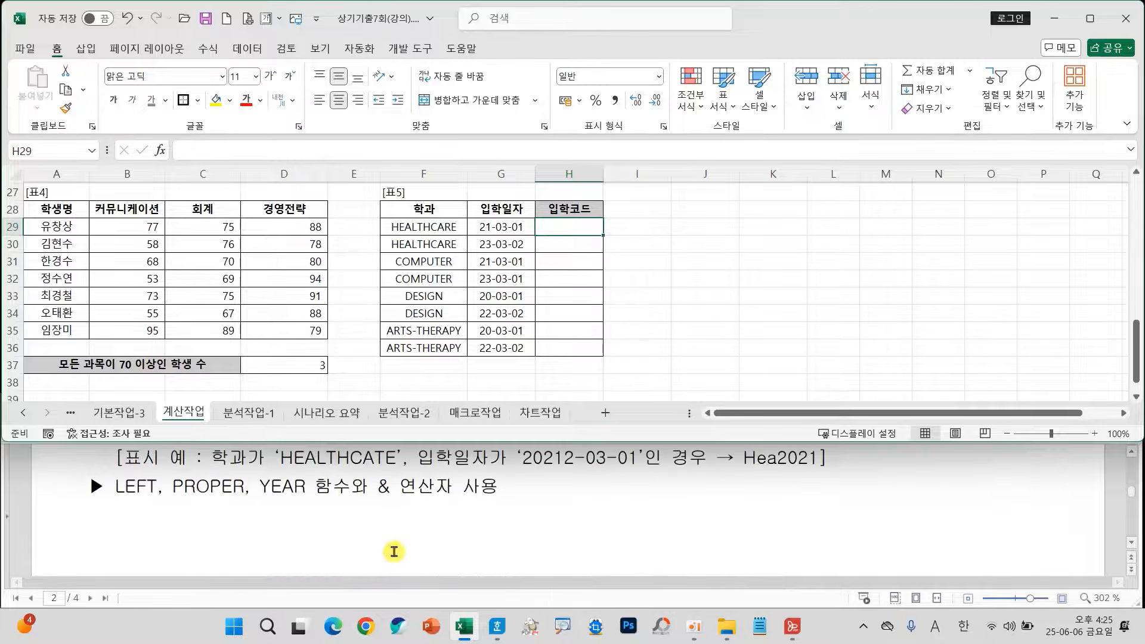
pyautogui.scroll(1, 393, 552)
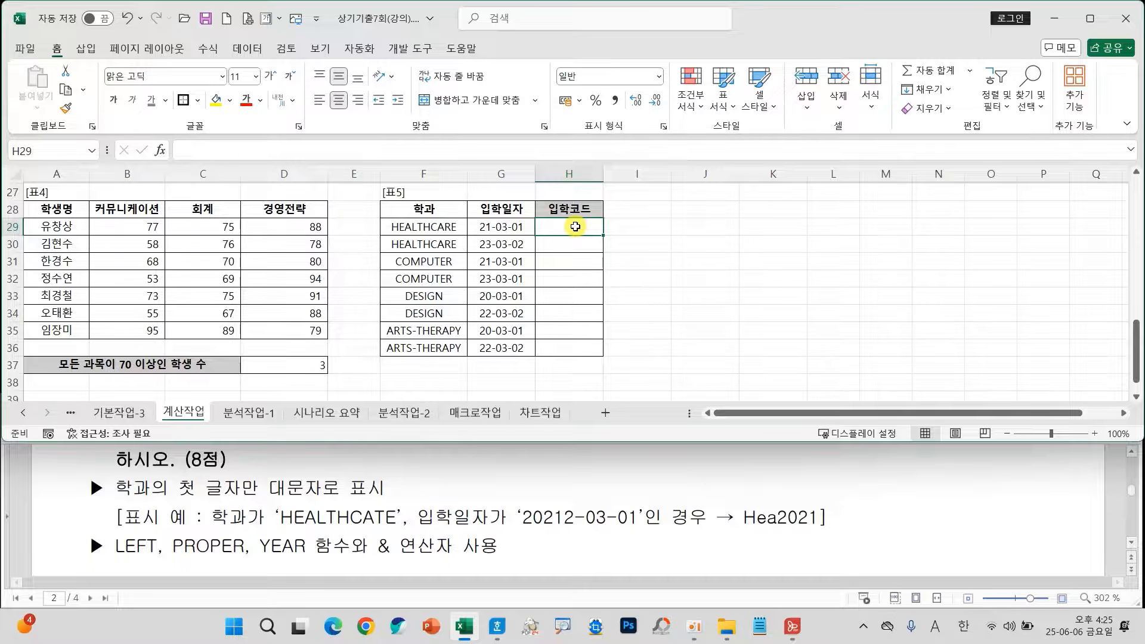
# Enter =PROPER(LEFT(F29,3)) in H29 to build the capitalized three-letter department part of the 입학코드.
pyautogui.write('=PR')
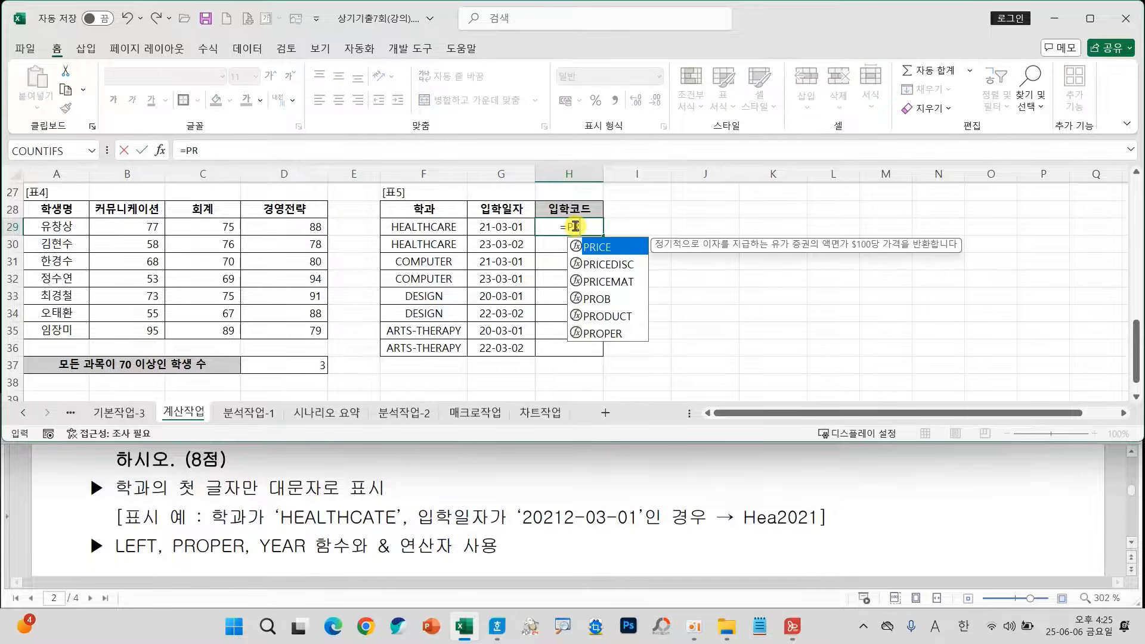
pyautogui.doubleClick(602, 332)
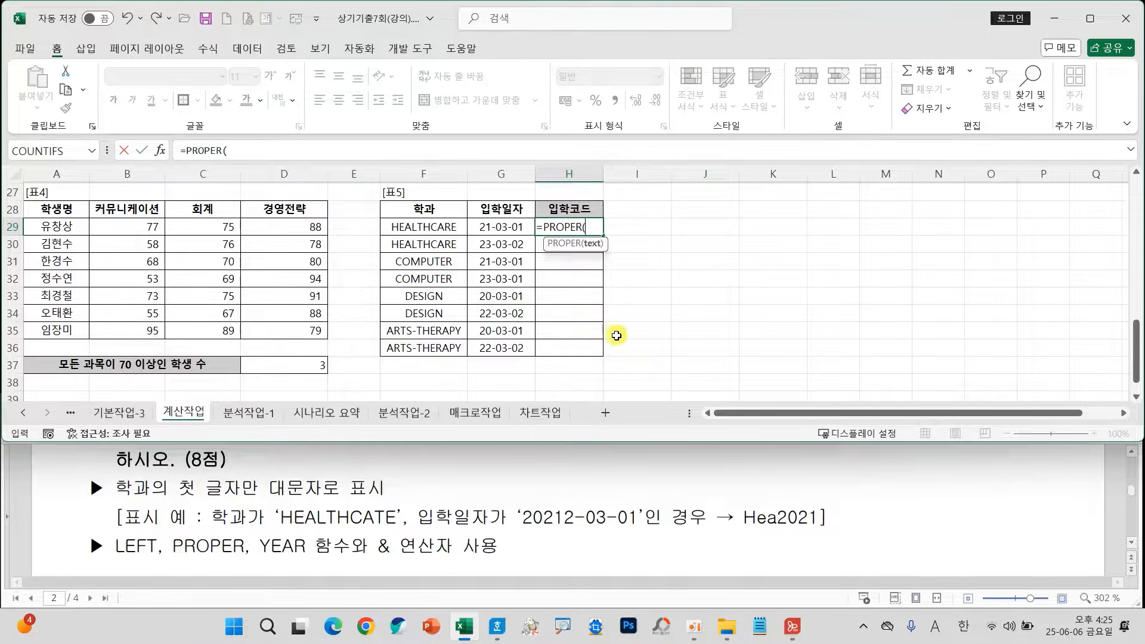
pyautogui.write('LEFT(')
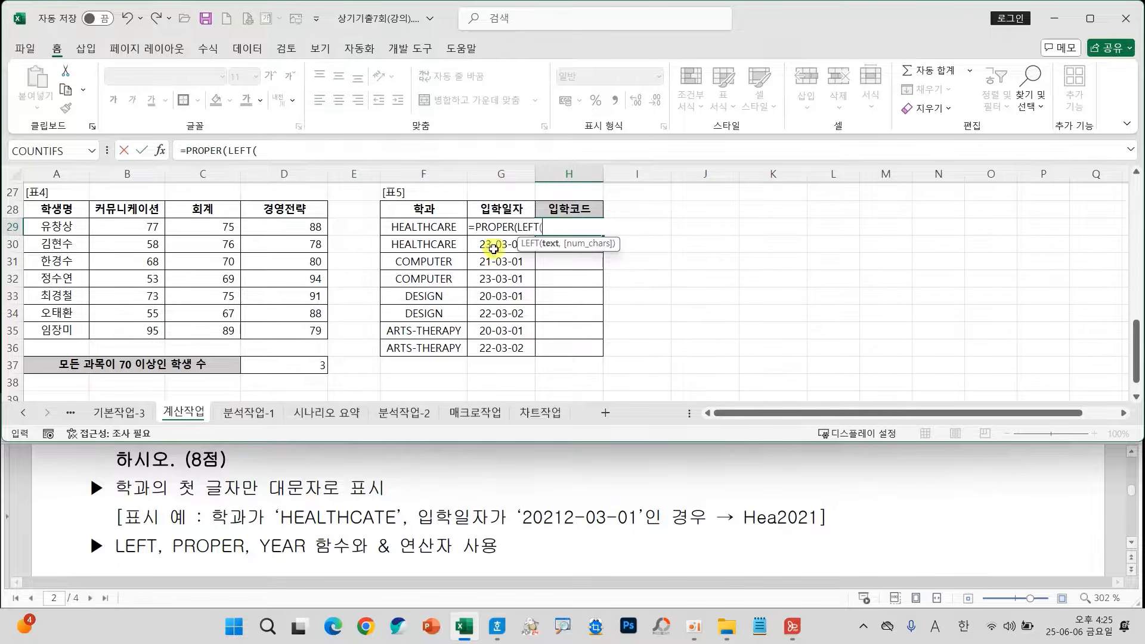
pyautogui.click(440, 230)
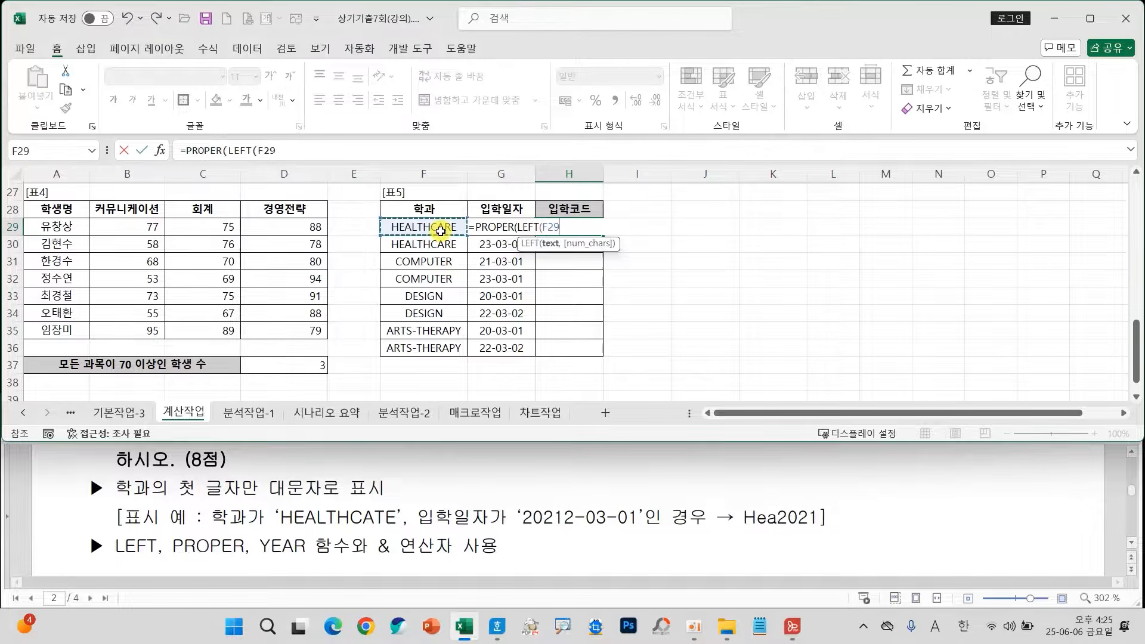
pyautogui.write(',3)')
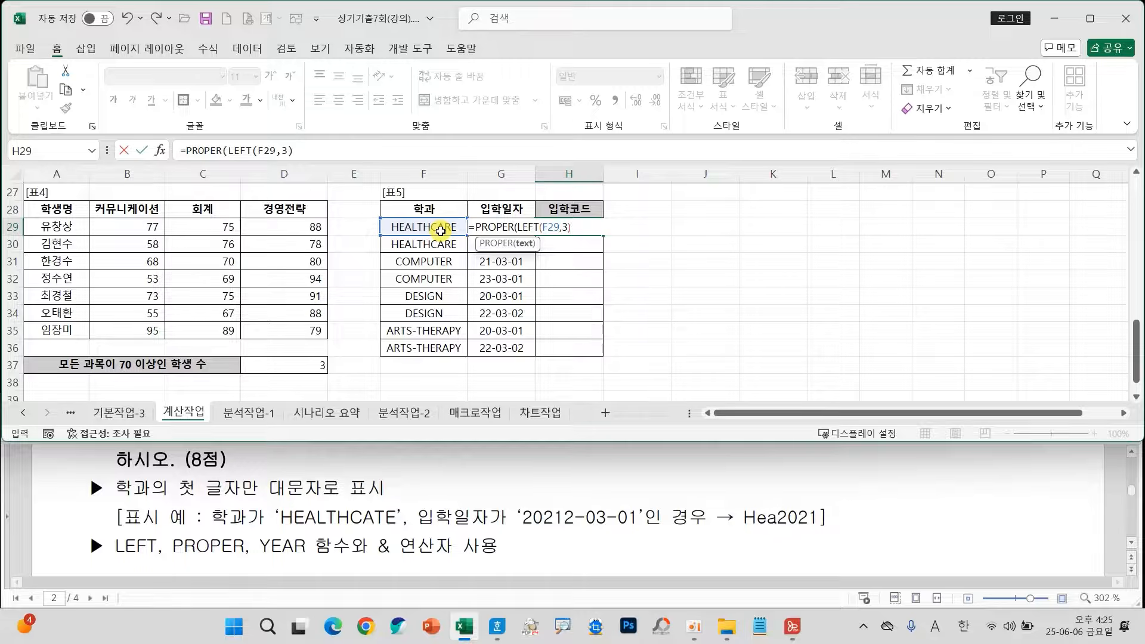
pyautogui.write(')')
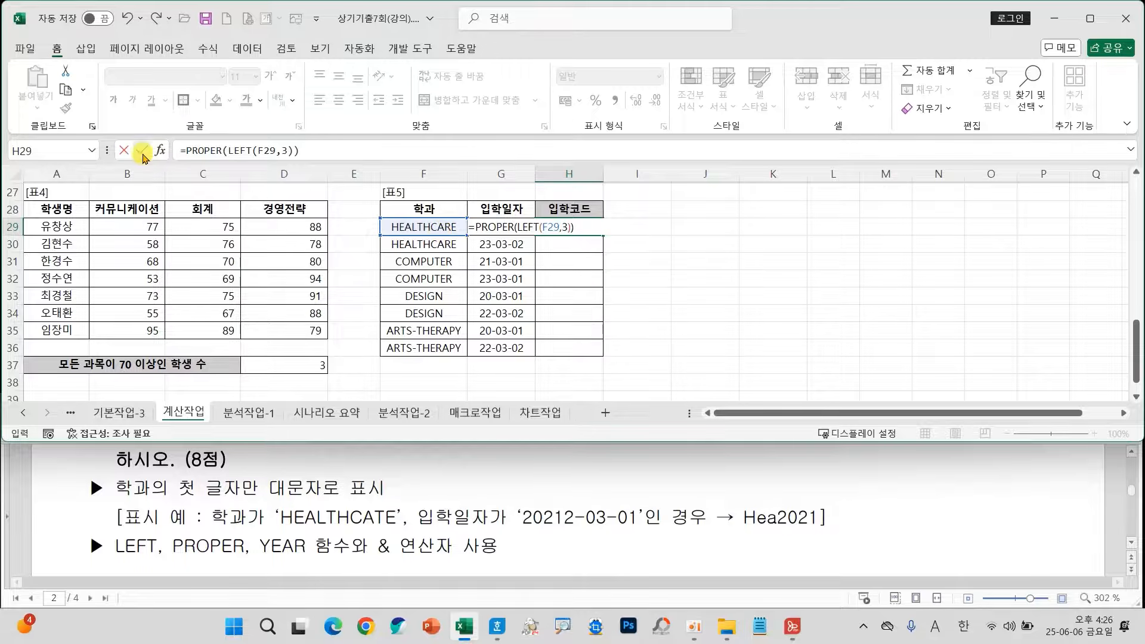
pyautogui.hotkey('ctrl', 'Return')
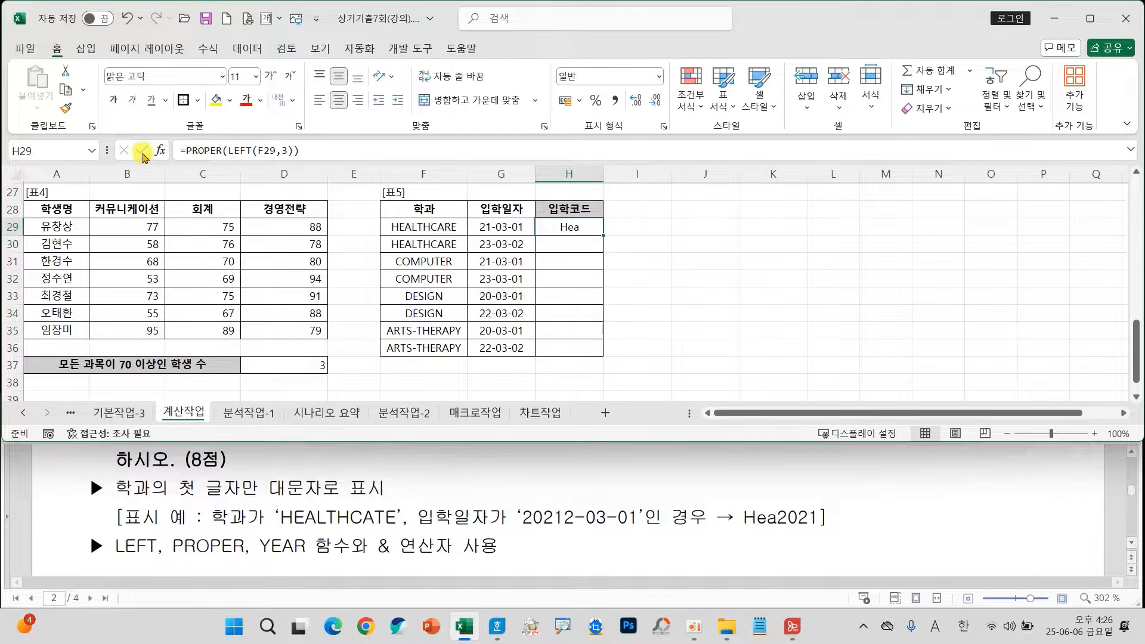
# Append &YEAR(G29) to the H29 formula and fill it down through H36.
pyautogui.doubleClick(587, 227)
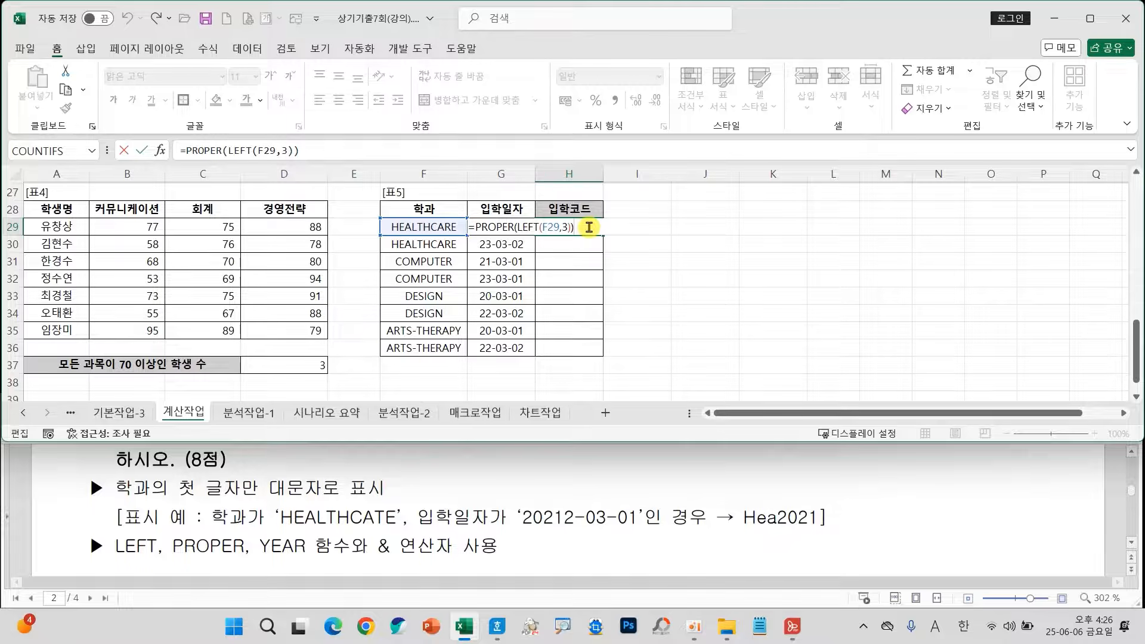
pyautogui.write('&YEAR')
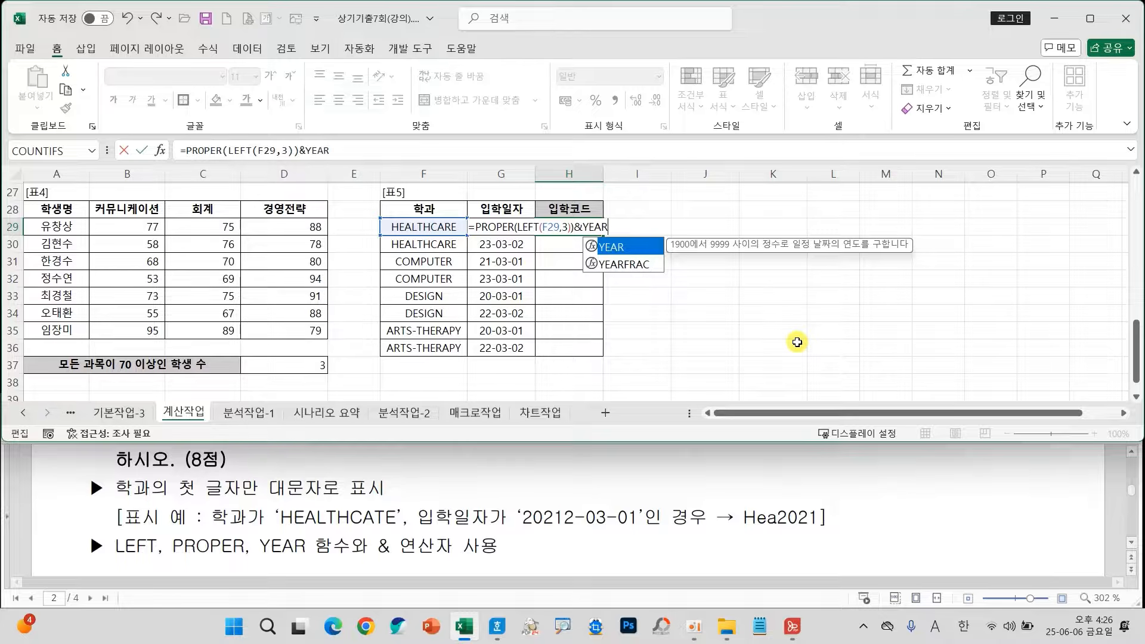
pyautogui.write('(')
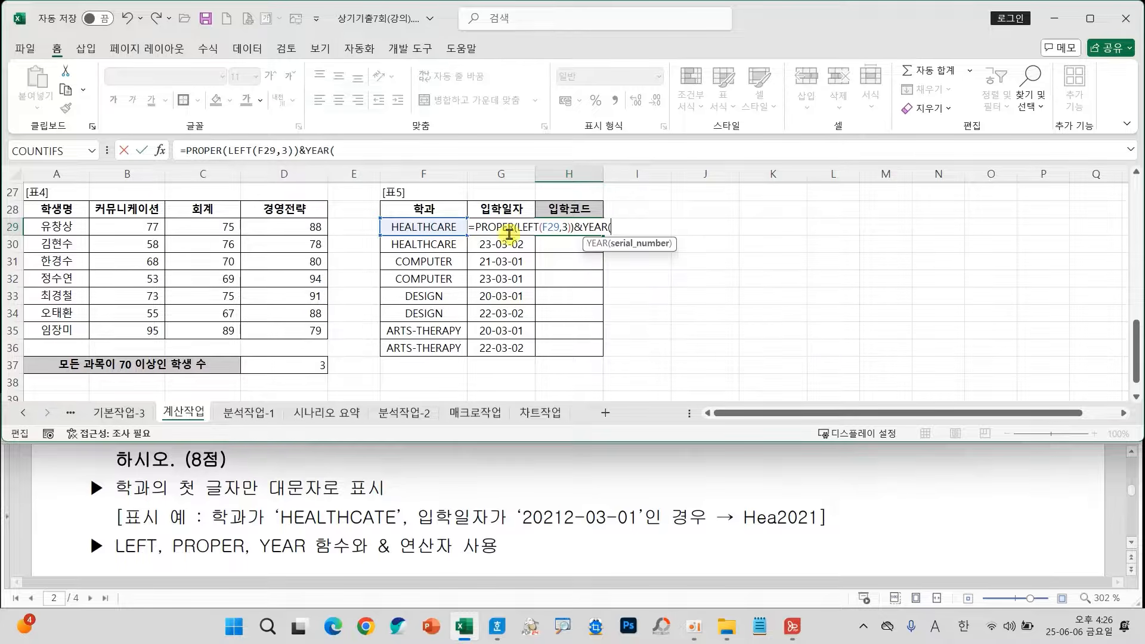
pyautogui.click(477, 225)
pyautogui.write(')')
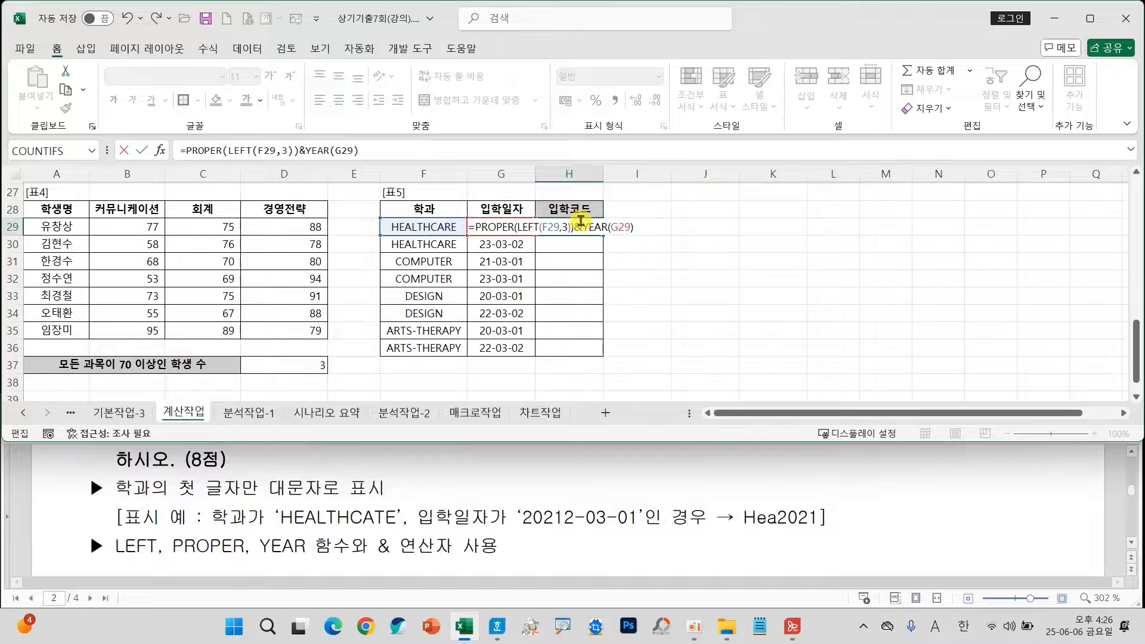
pyautogui.click(141, 150)
pyautogui.moveTo(603, 236); pyautogui.dragTo(612, 354)
pyautogui.click(701, 320)
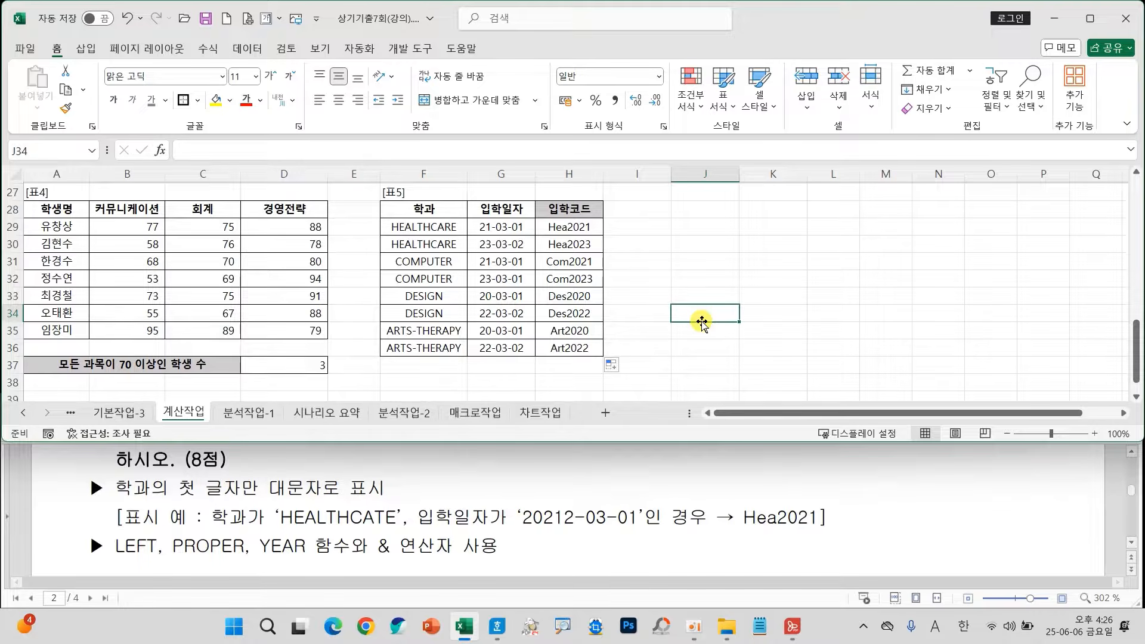
# Move the 요일 숫자 기준 바꾸기 picture closer to 표2, over columns K to O, and maximize the workbook window.
pyautogui.scroll(8, 701, 323)
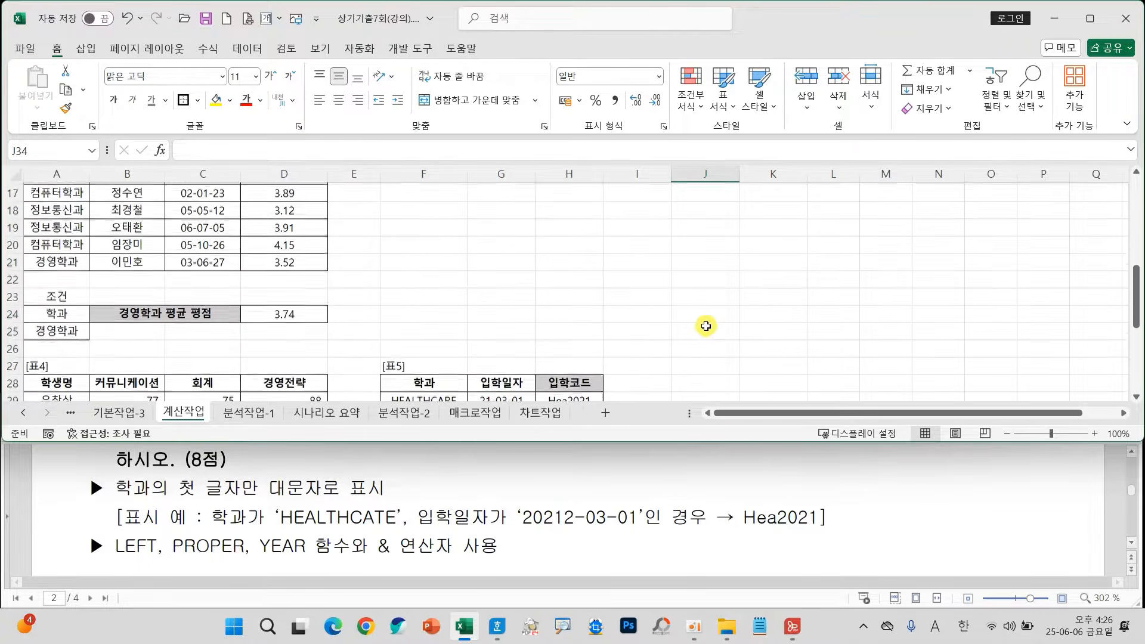
pyautogui.scroll(1, 722, 340)
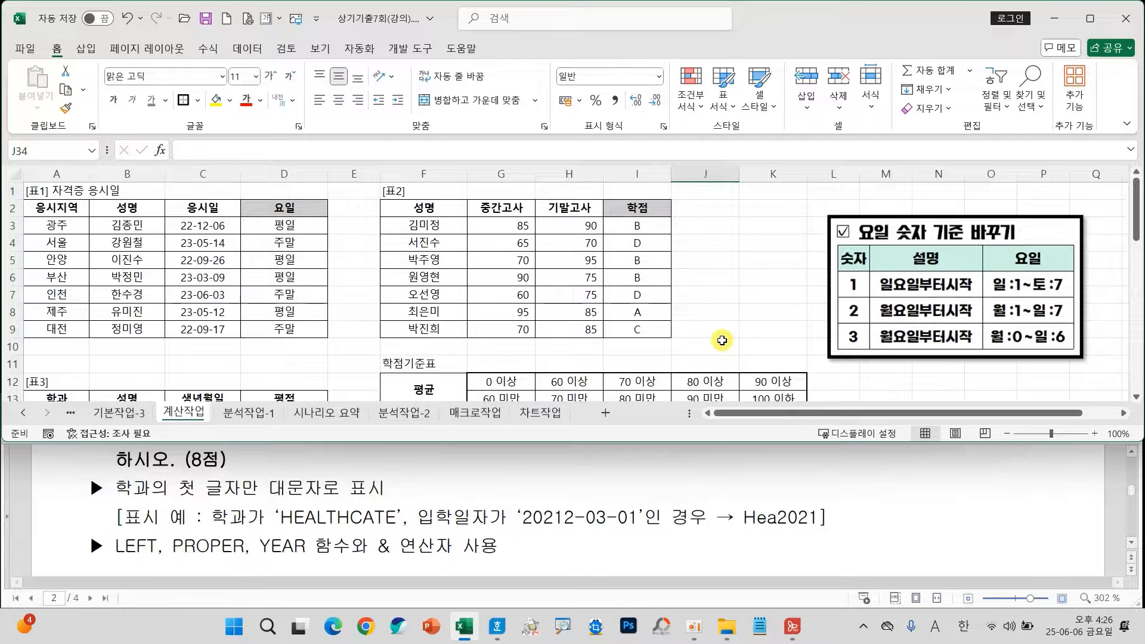
pyautogui.moveTo(925, 310); pyautogui.dragTo(847, 298)
pyautogui.click(1037, 322)
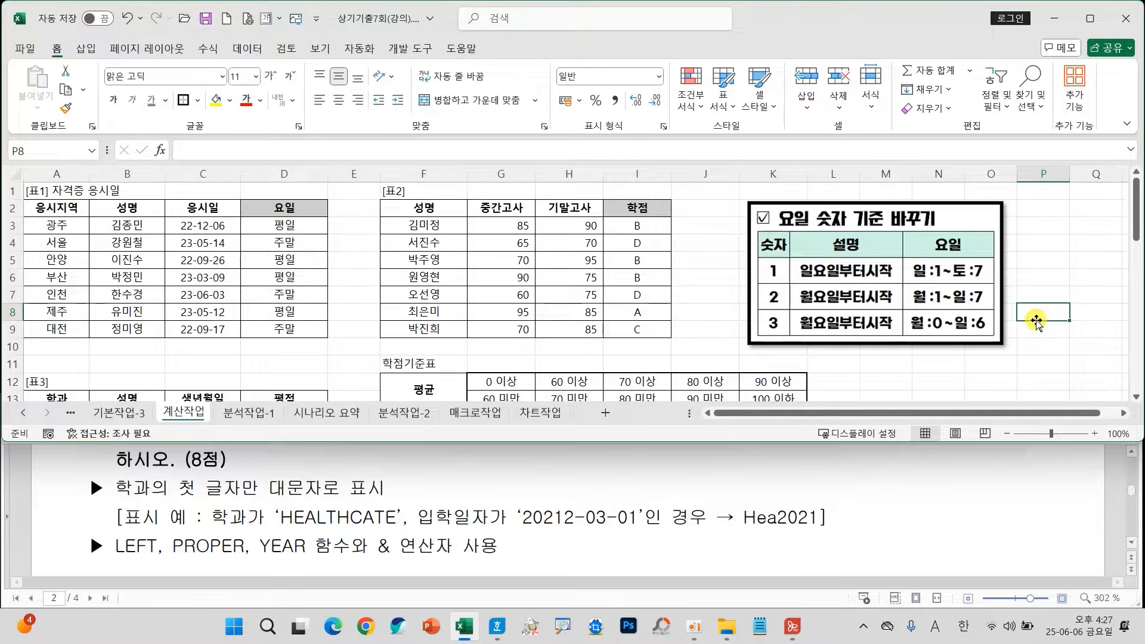
pyautogui.click(1089, 21)
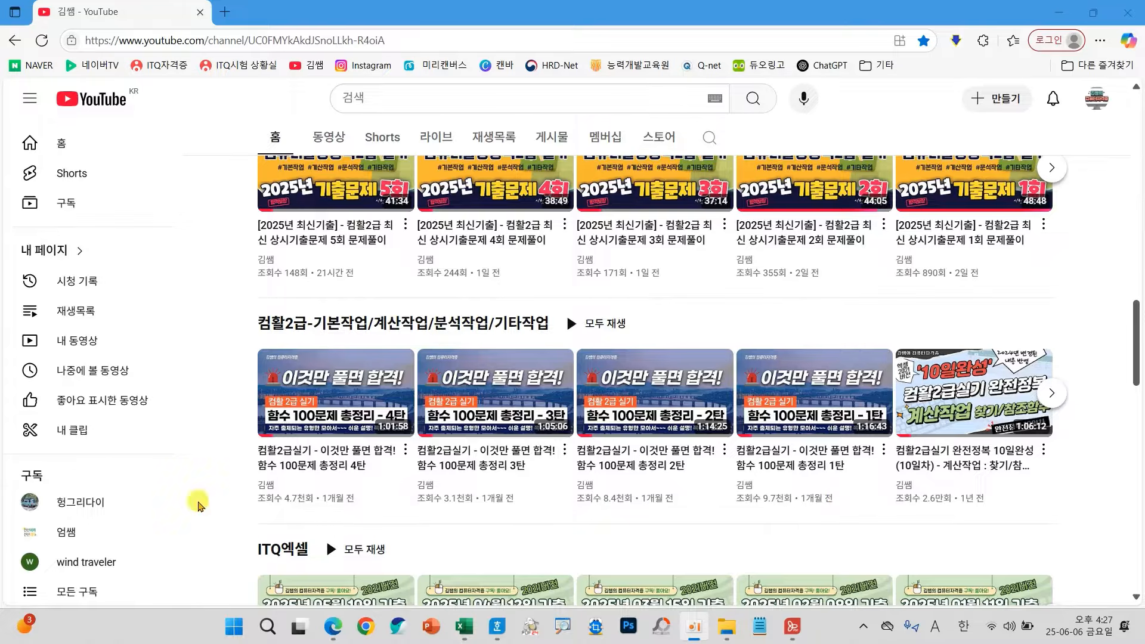
# Look over the four 함수 100문제 총정리 videos on the YouTube channel page and return to the Excel workbook.
pyautogui.scroll(-10, 68, 439)
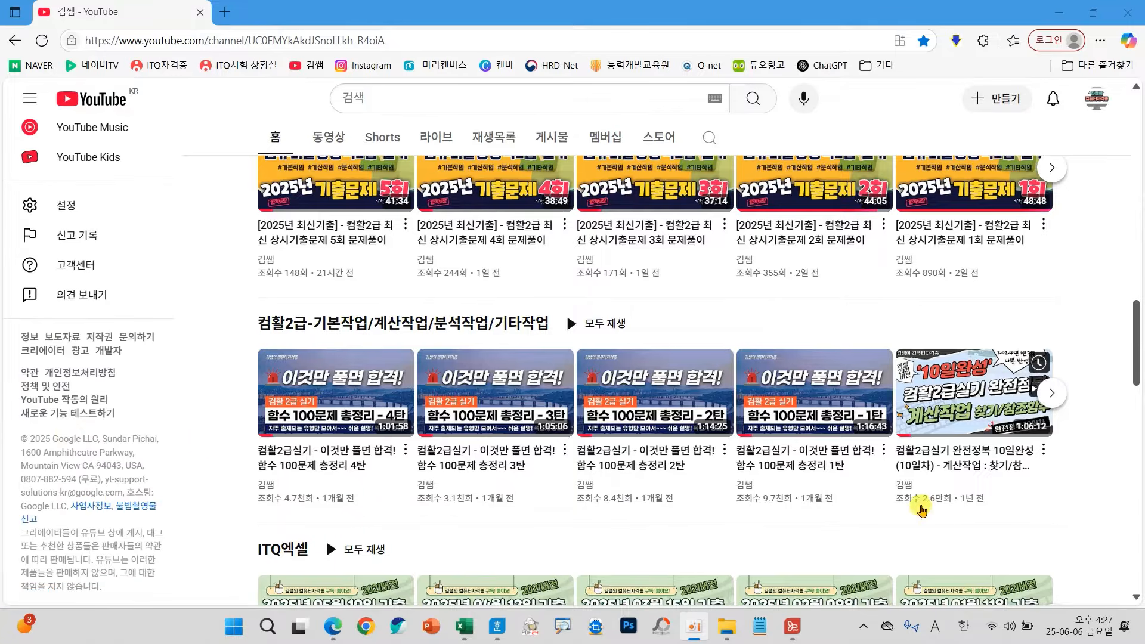
pyautogui.moveTo(233, 331)
pyautogui.mouseDown()
pyautogui.moveTo(696, 518)
pyautogui.moveTo(896, 523)
pyautogui.mouseUp()
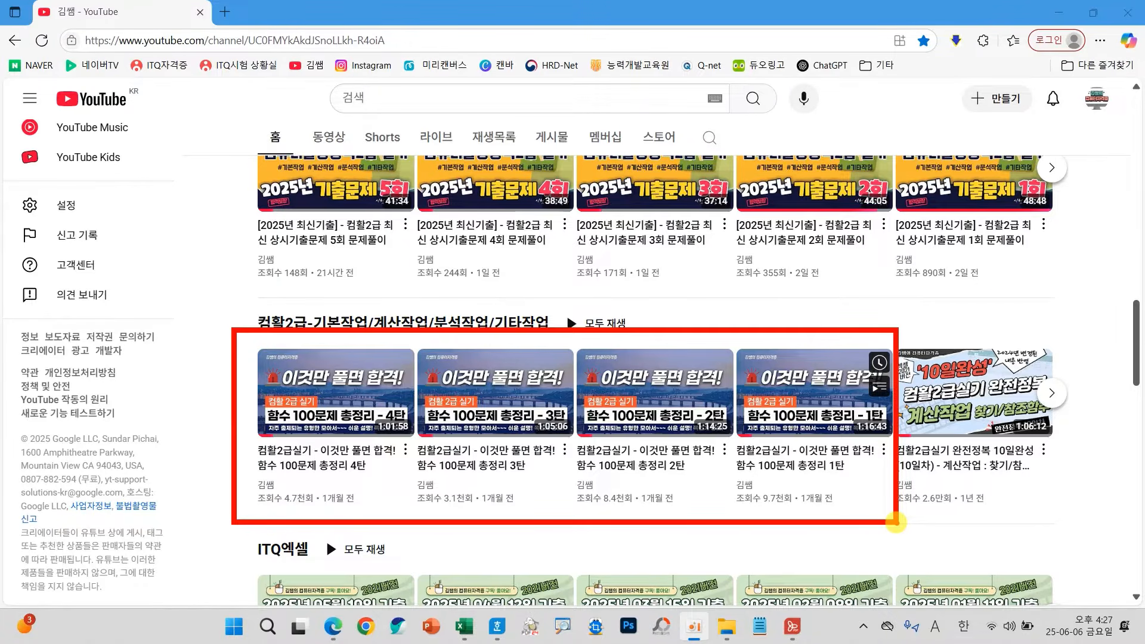
pyautogui.click(1059, 17)
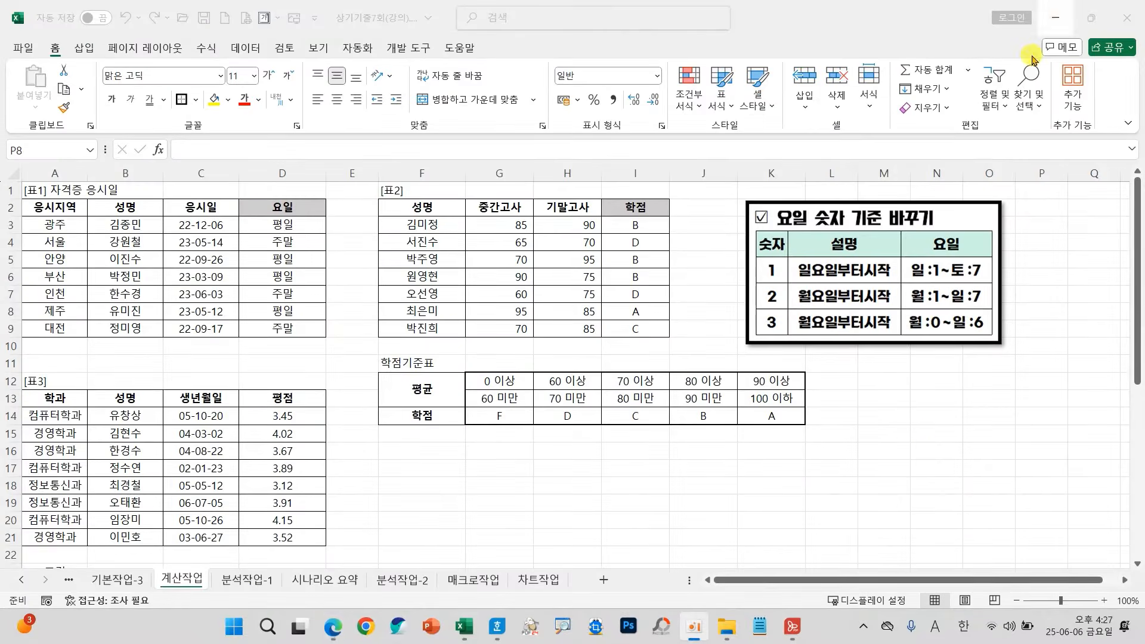